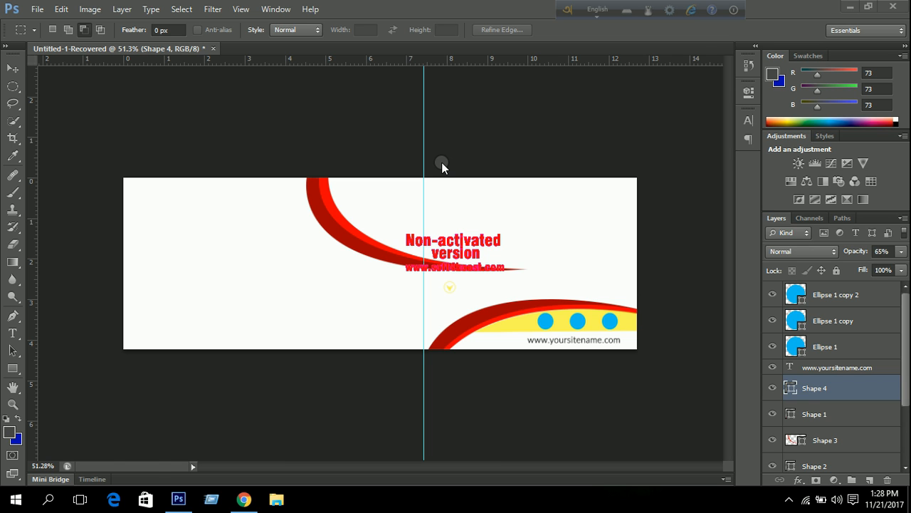
Create 'Business card 1' at 3.25 × 1.75 inches, 300 ppi, in CMYK Color mode.
click(437, 6)
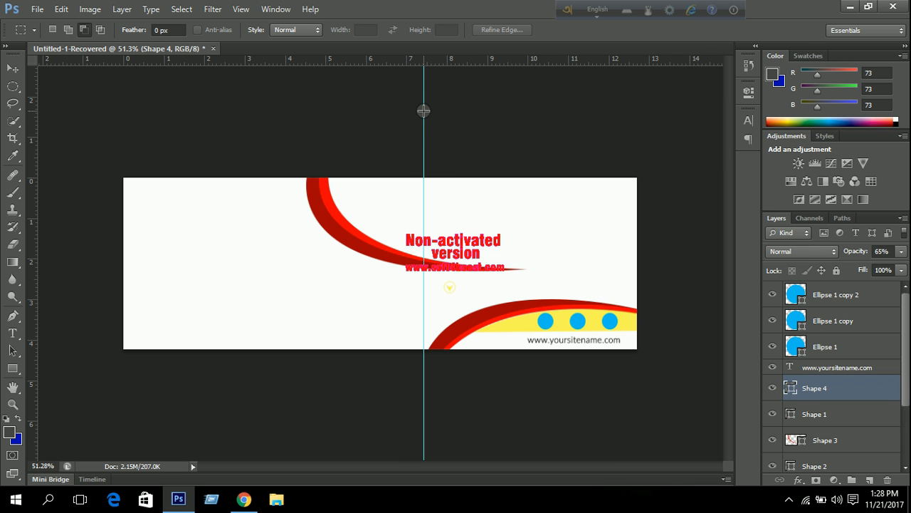
key(ctrl+n)
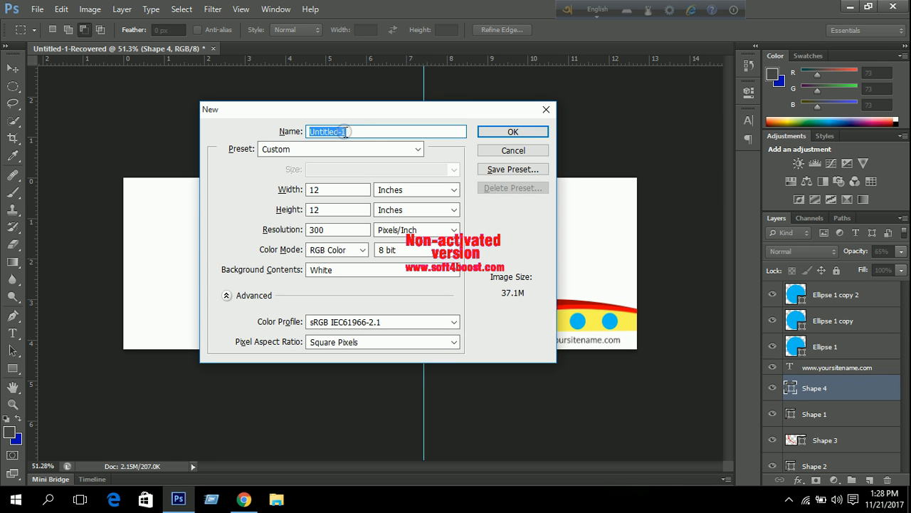
text(Business card 1)
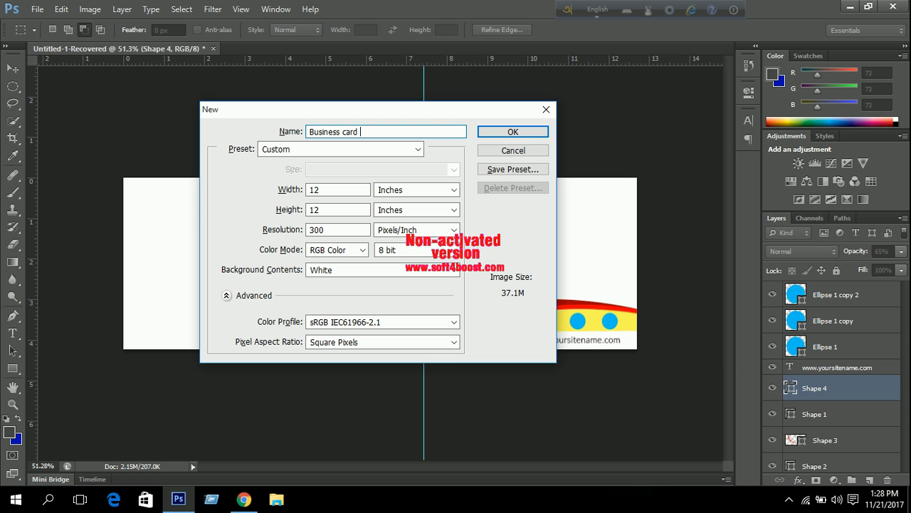
click(413, 191)
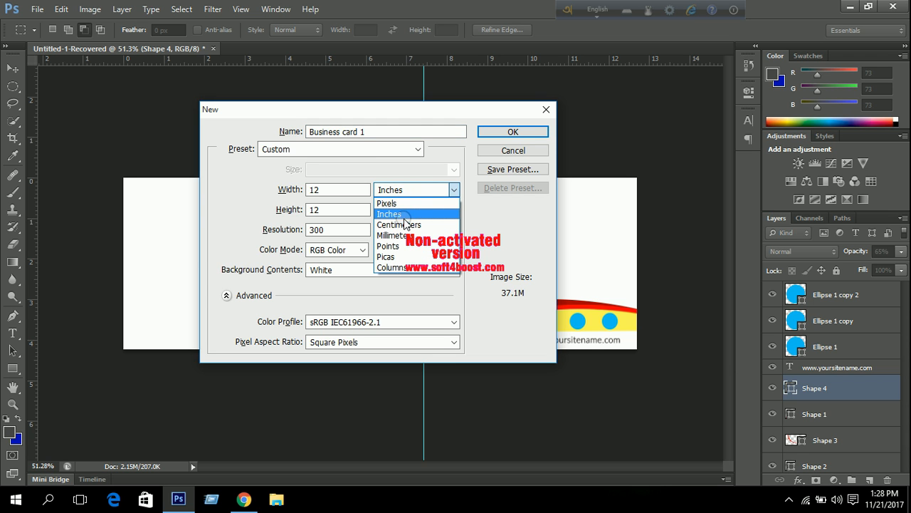
click(402, 214)
click(285, 188)
text(3)
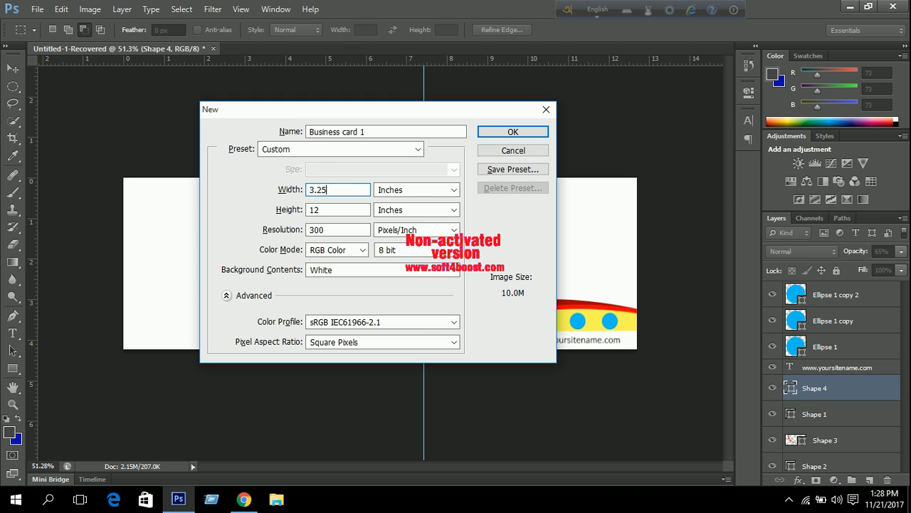
text(.25)
key(Tab)
text(1.)
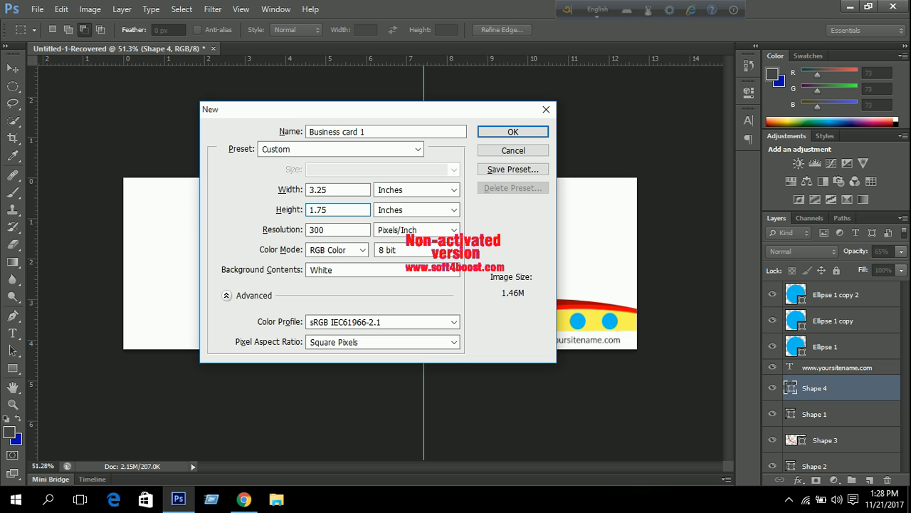
key(Tab)
click(350, 256)
click(340, 296)
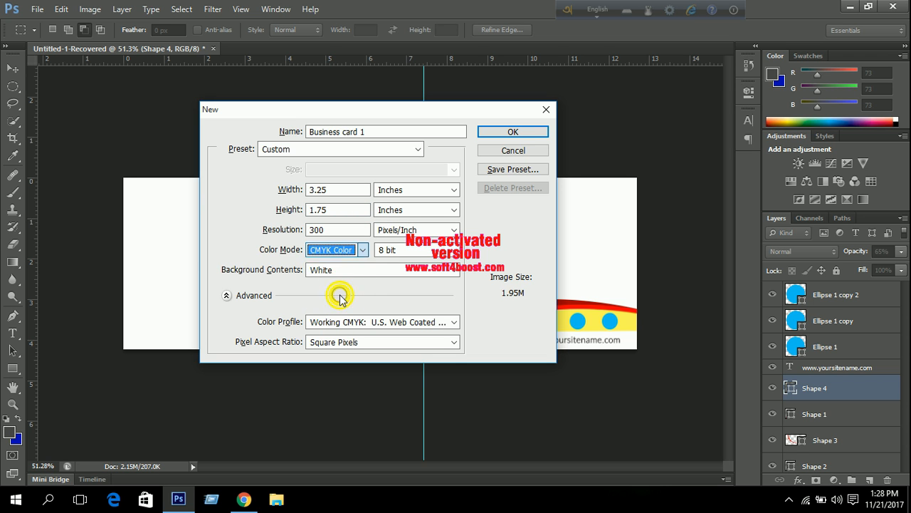
click(498, 131)
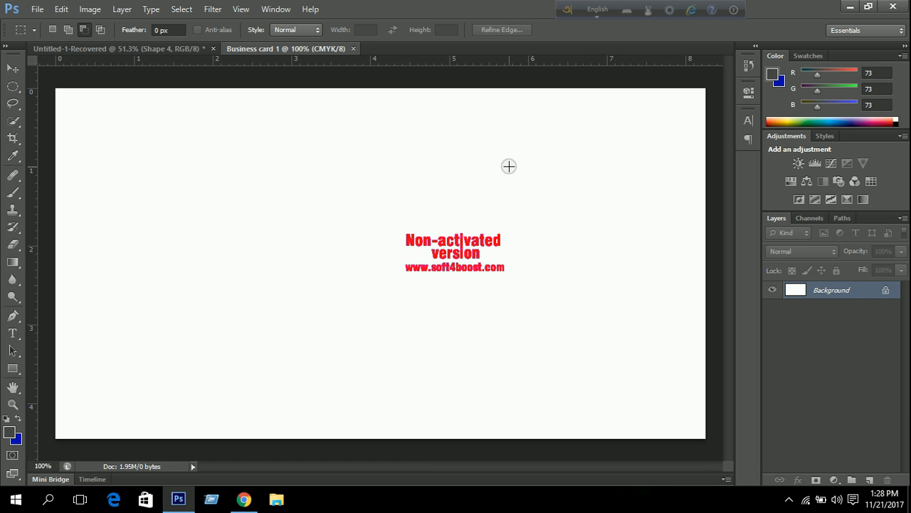
Drag guides onto the card's top, bottom, left and right edges.
scroll(496, 185, down, 7)
scroll(496, 185, up, 2)
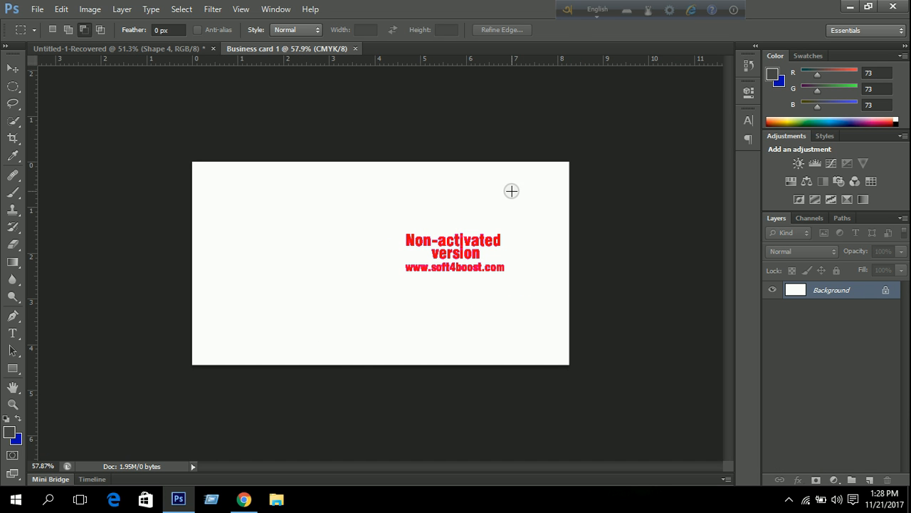
drag(398, 58, 408, 160)
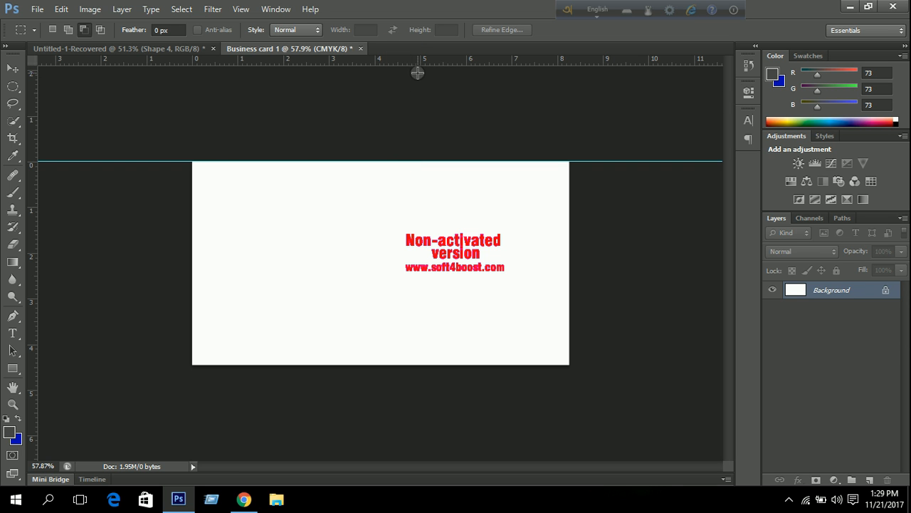
drag(403, 60, 447, 364)
drag(29, 242, 191, 250)
drag(36, 235, 568, 262)
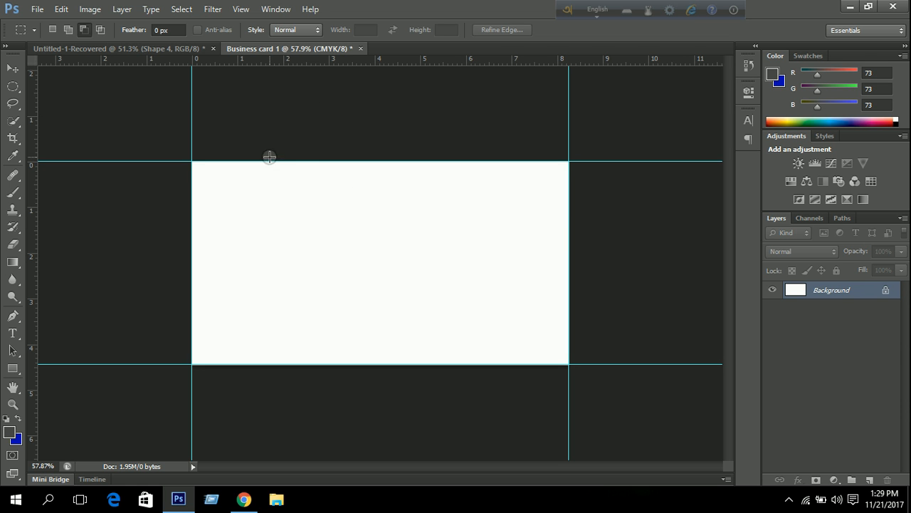
click(89, 9)
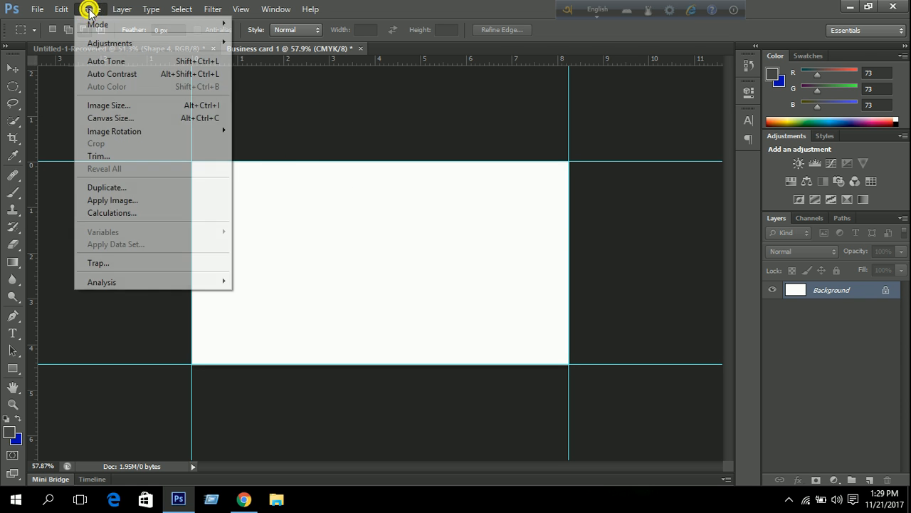
Set the canvas size to 3.5 inches wide by 2 inches high.
click(162, 121)
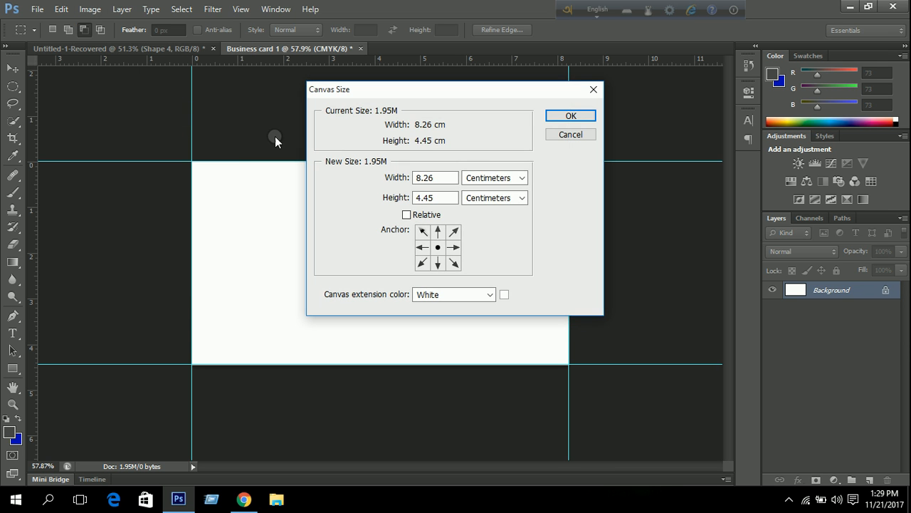
click(491, 177)
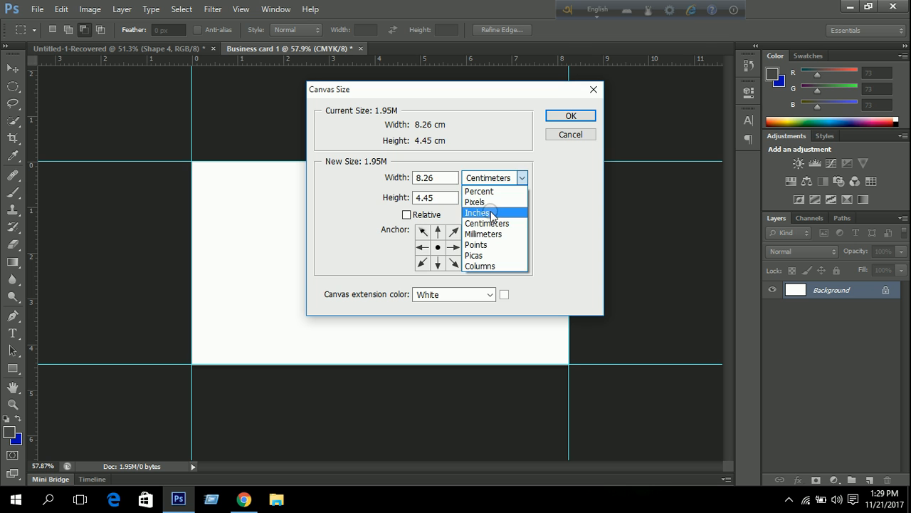
click(488, 212)
click(443, 178)
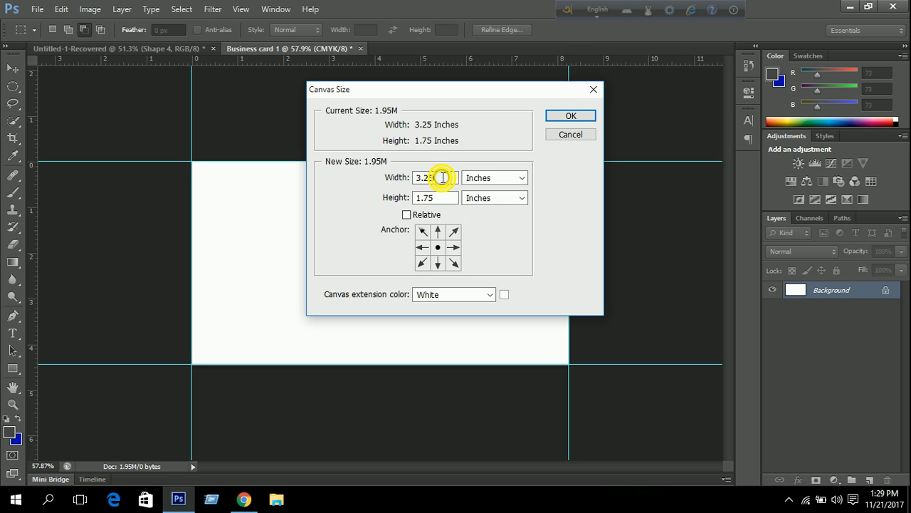
key(BackSpace)
key(BackSpace)
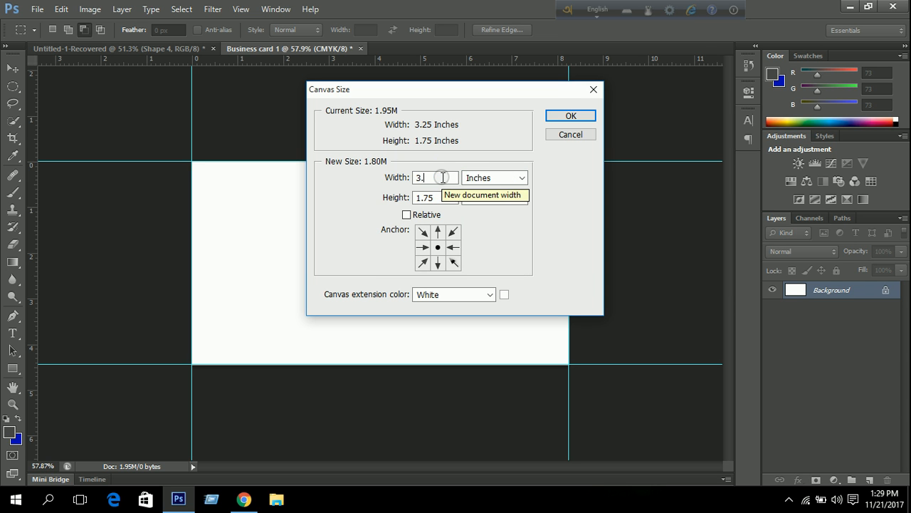
text(5)
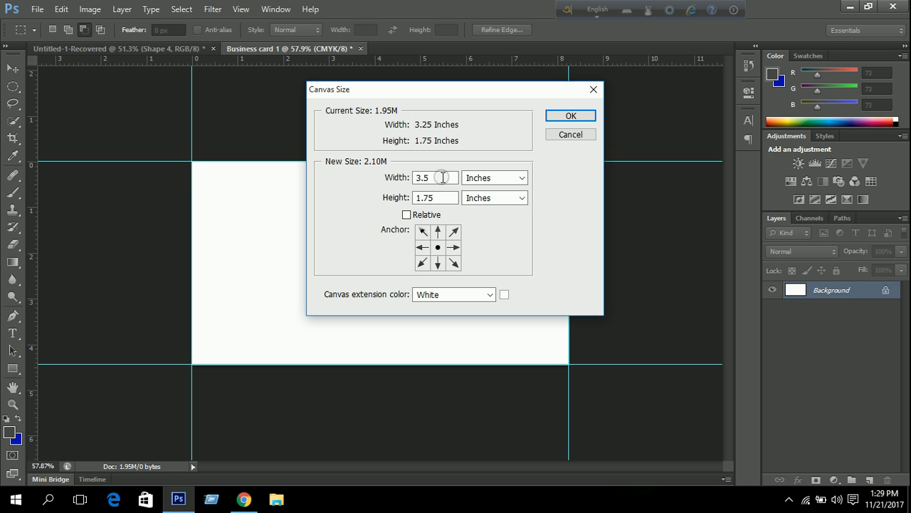
click(441, 197)
text(2)
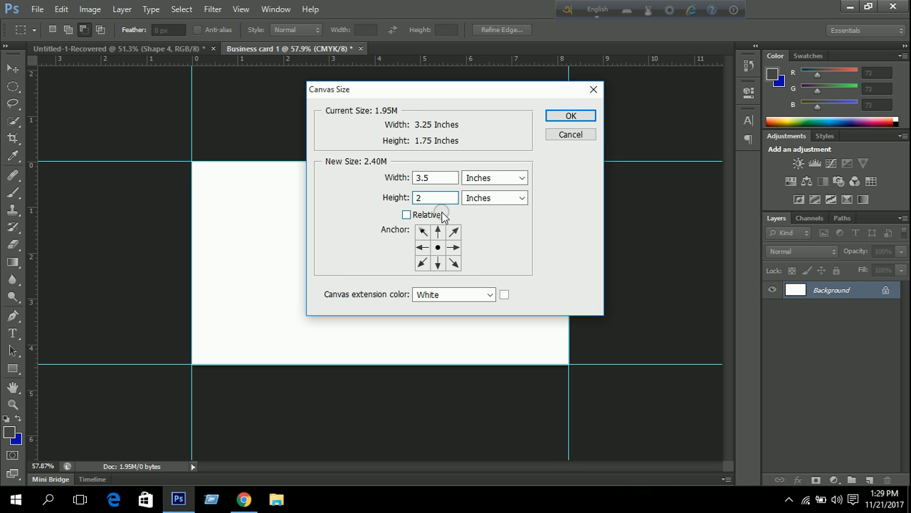
click(557, 116)
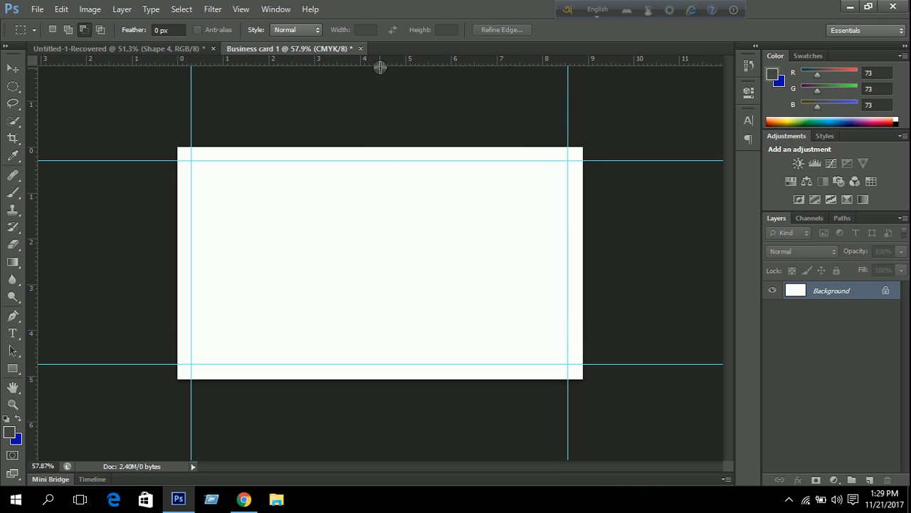
Add guides on the enlarged canvas's top, bottom, left and right edges, redoing a misplaced top guide.
drag(385, 61, 384, 147)
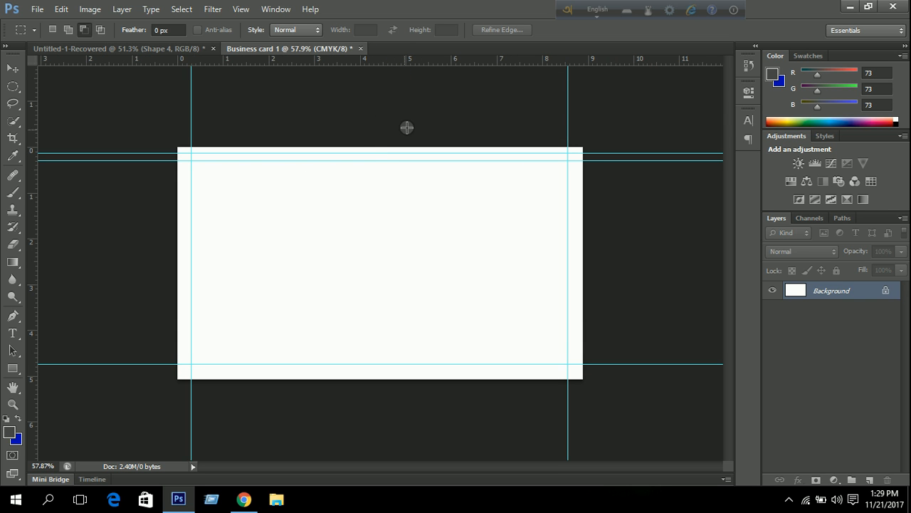
key(ctrl+z)
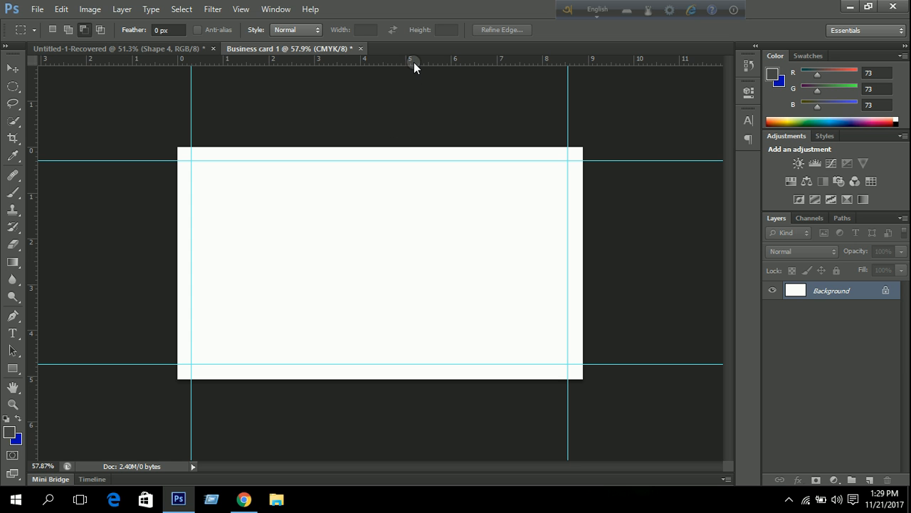
drag(414, 62, 420, 146)
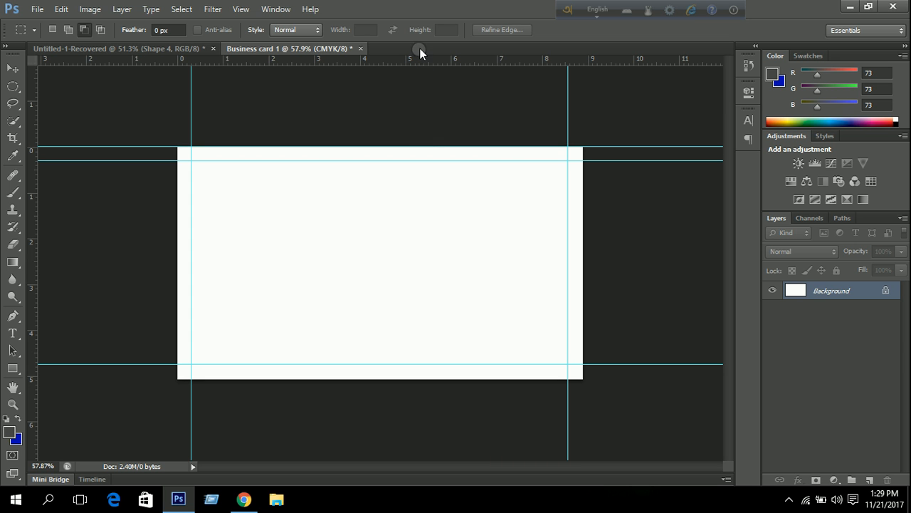
drag(421, 62, 459, 378)
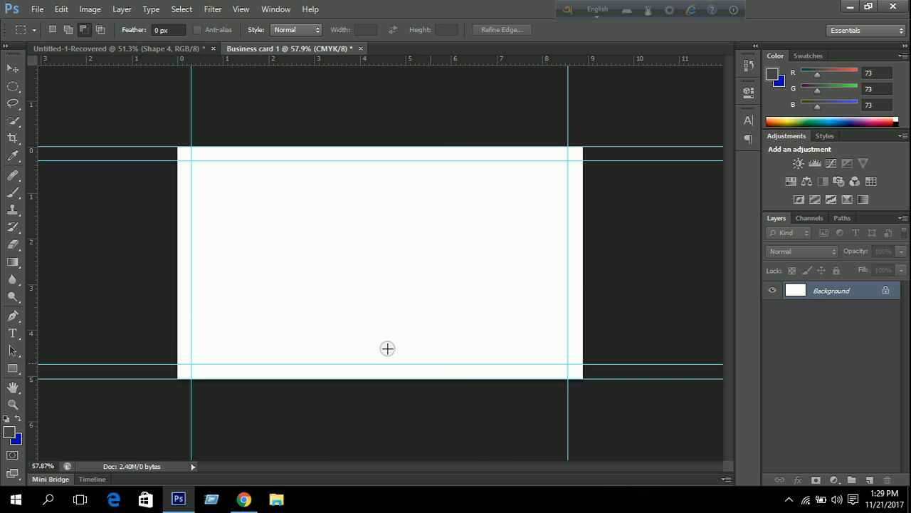
drag(33, 229, 176, 224)
drag(34, 222, 581, 237)
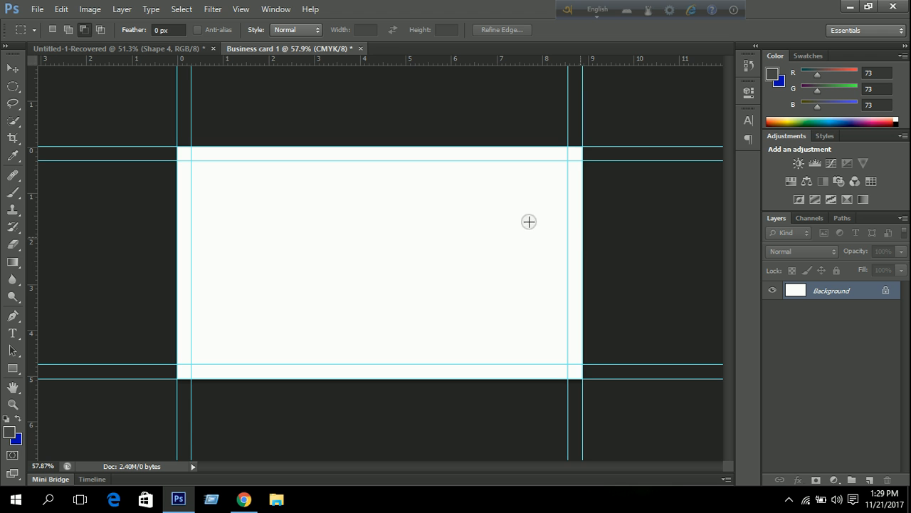
Set the canvas size to 3.75 inches wide by 2.25 inches high.
click(88, 9)
click(154, 118)
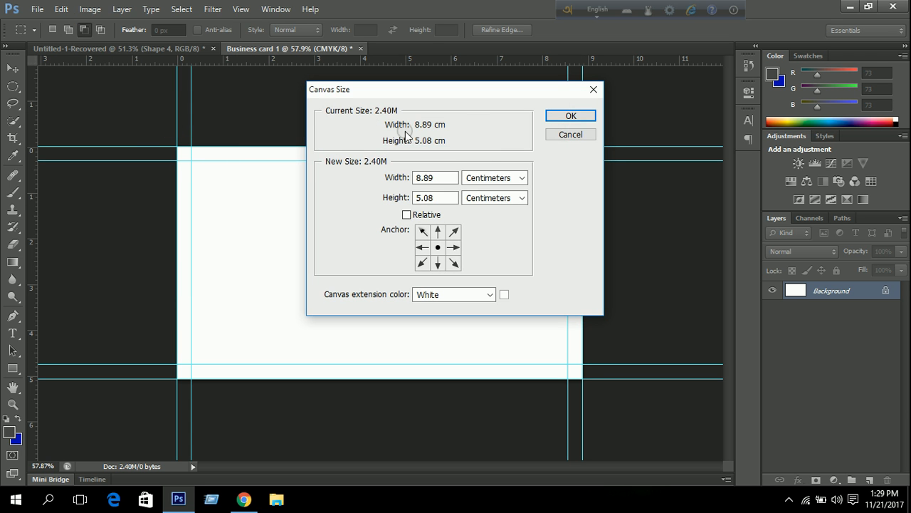
click(499, 178)
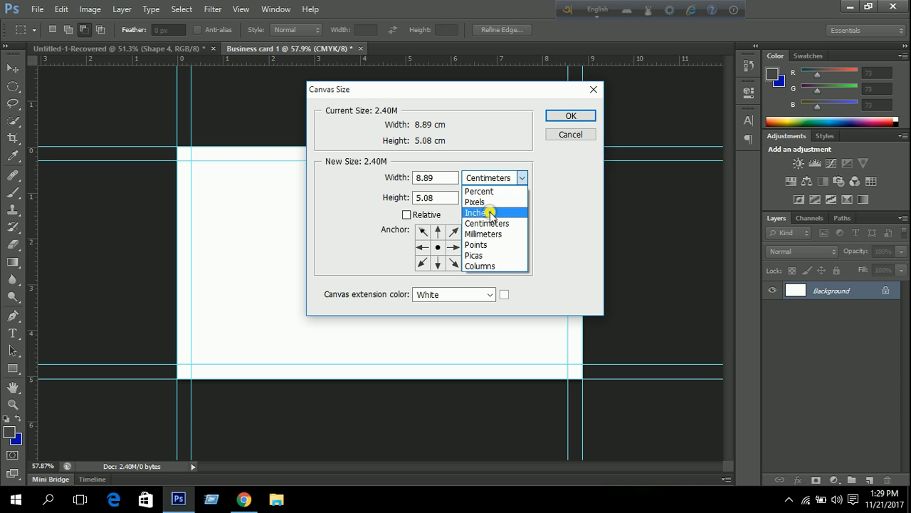
click(479, 212)
click(442, 178)
key(BackSpace)
text(75)
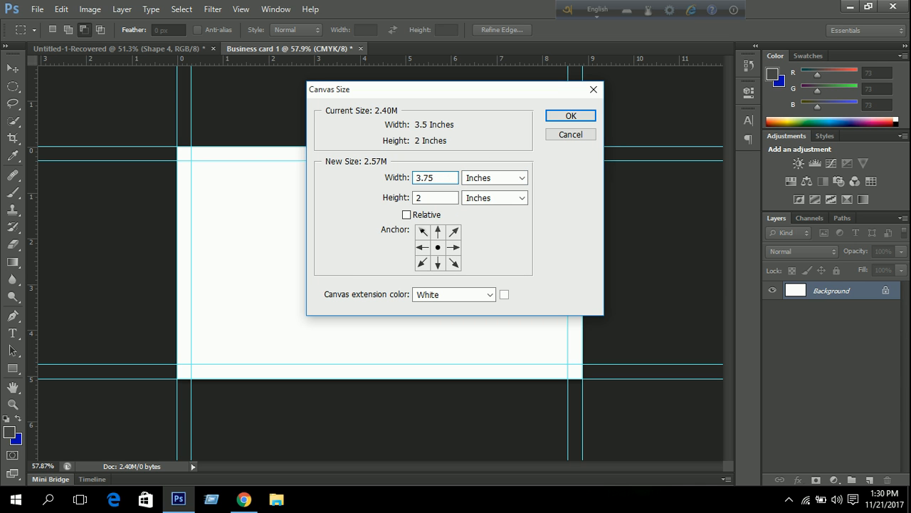
click(436, 197)
text(.25)
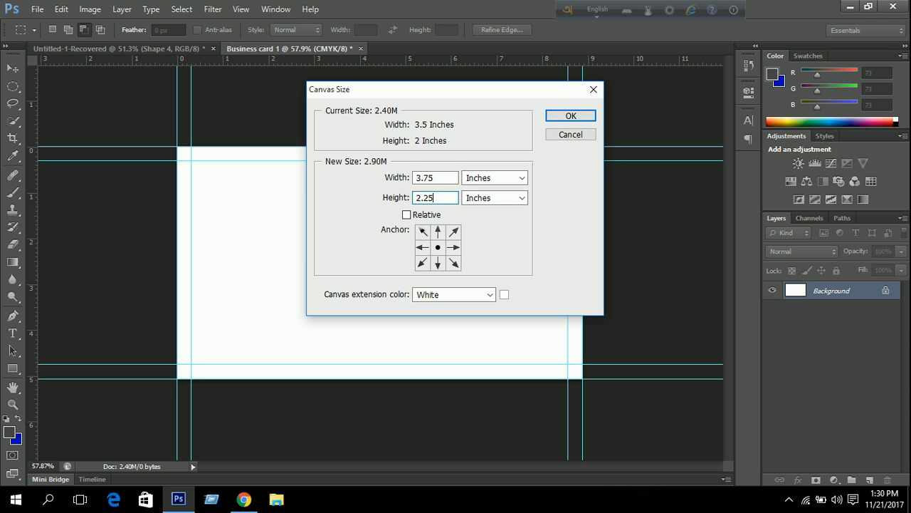
click(552, 114)
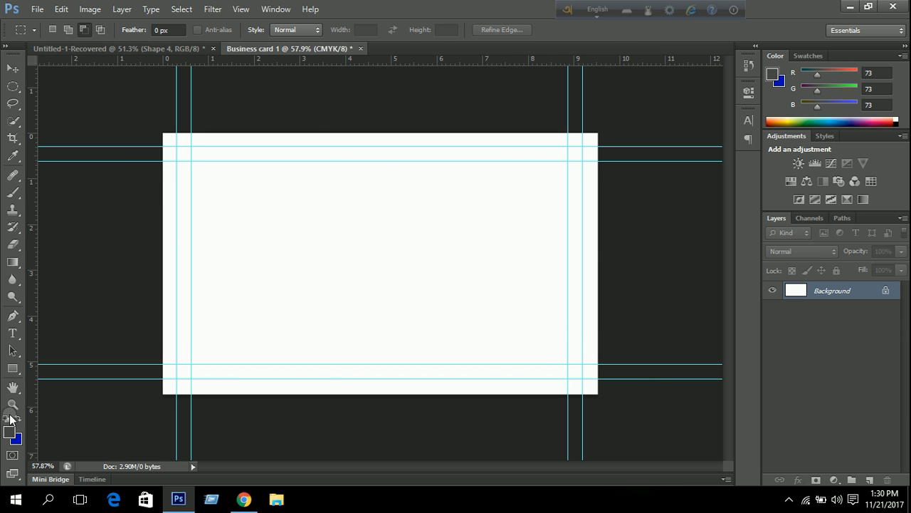
Draw Rectangle 1 across the canvas and pull its top-left corner onto the card edge.
click(14, 369)
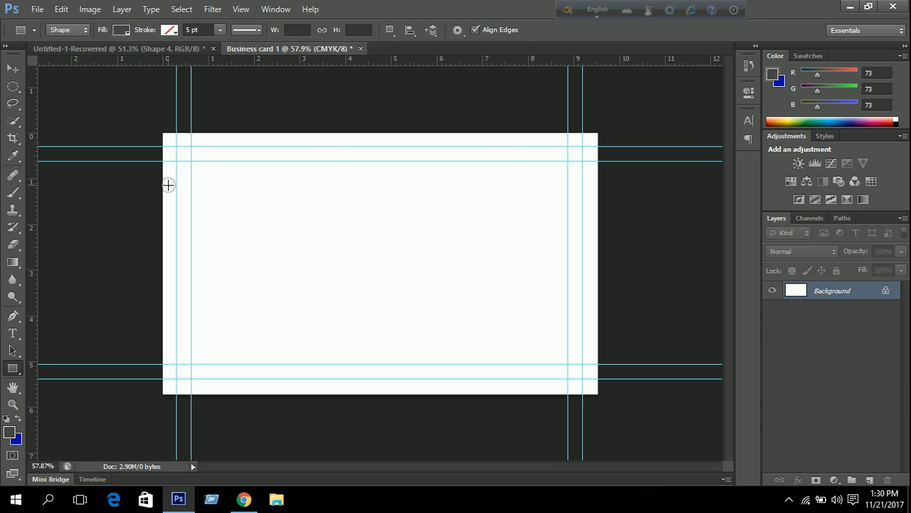
drag(161, 130, 600, 395)
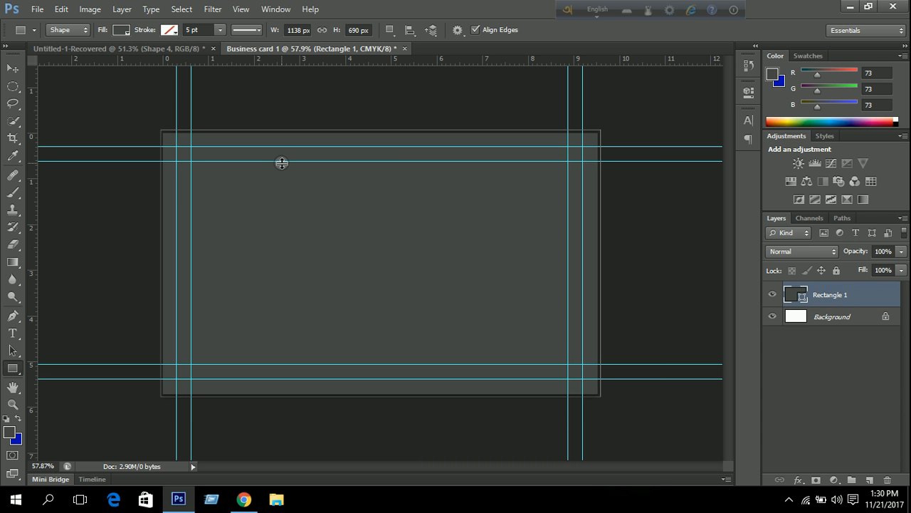
key(ctrl+t)
scroll(260, 193, up, 4)
scroll(179, 163, up, 8)
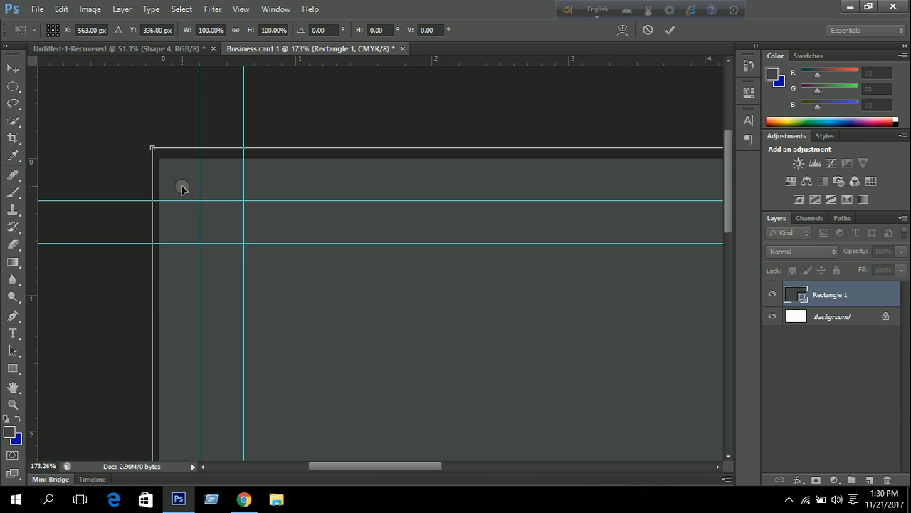
drag(92, 71, 114, 102)
Pull Rectangle 1's bottom-right corner onto the card edge, commit, and fit the card on screen.
scroll(433, 211, down, 7)
scroll(504, 258, down, 4)
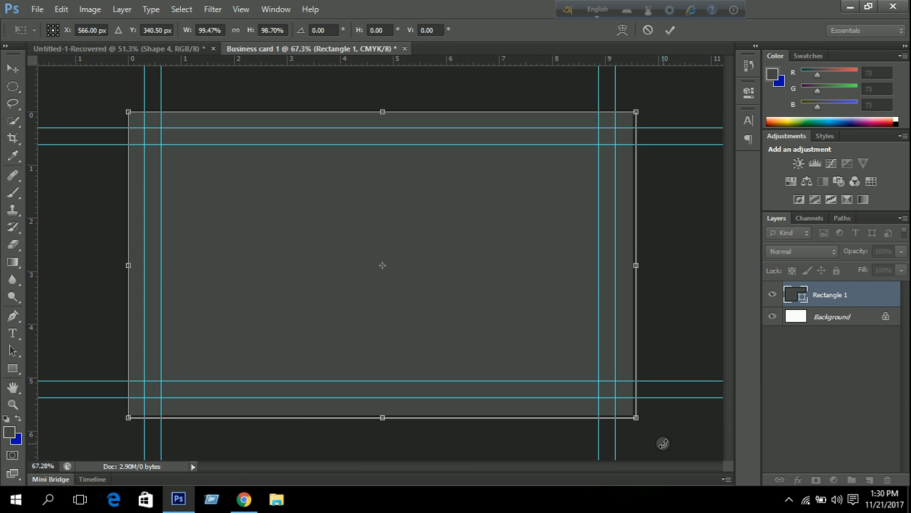
scroll(653, 425, up, 8)
drag(612, 385, 531, 299)
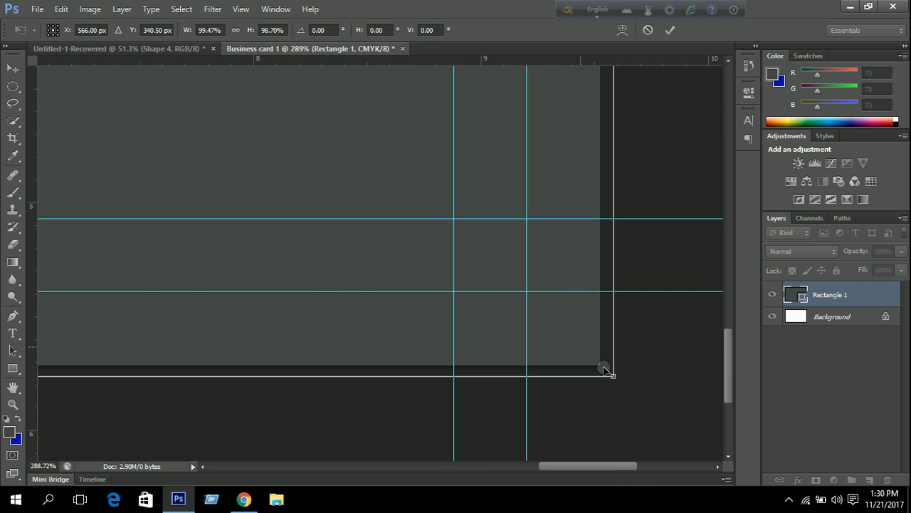
drag(613, 378, 601, 365)
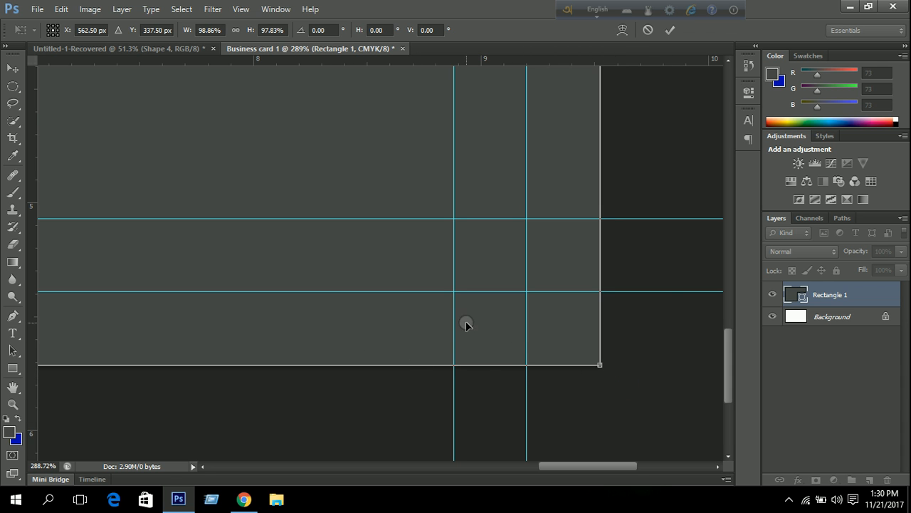
click(670, 30)
key(ctrl+0)
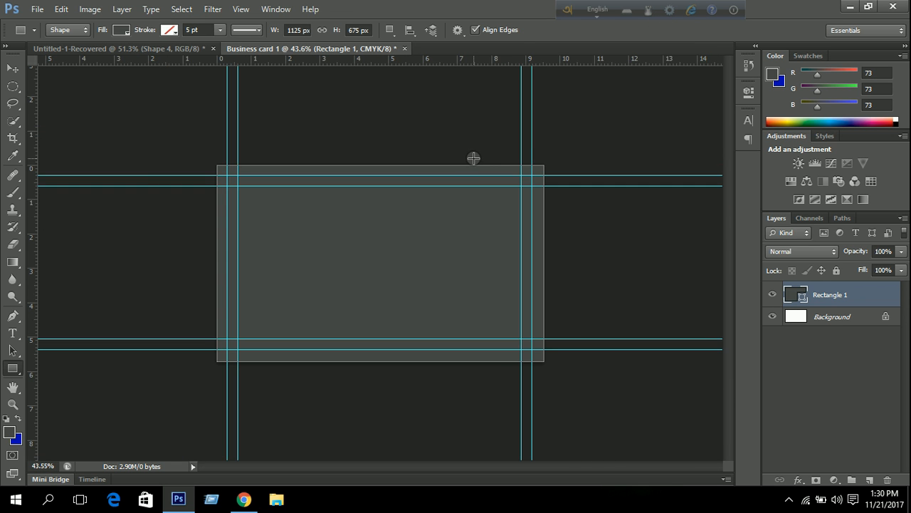
Set Rectangle 1's fill colour to white.
scroll(474, 158, up, 2)
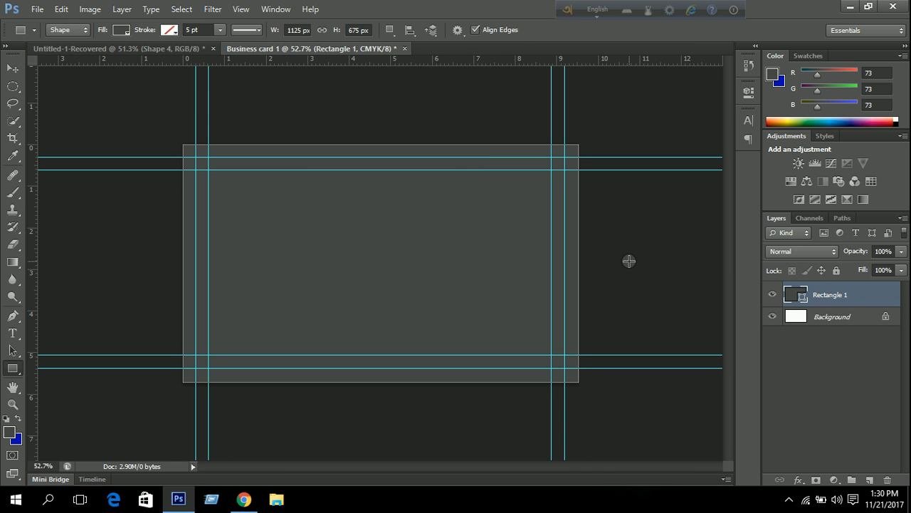
click(121, 30)
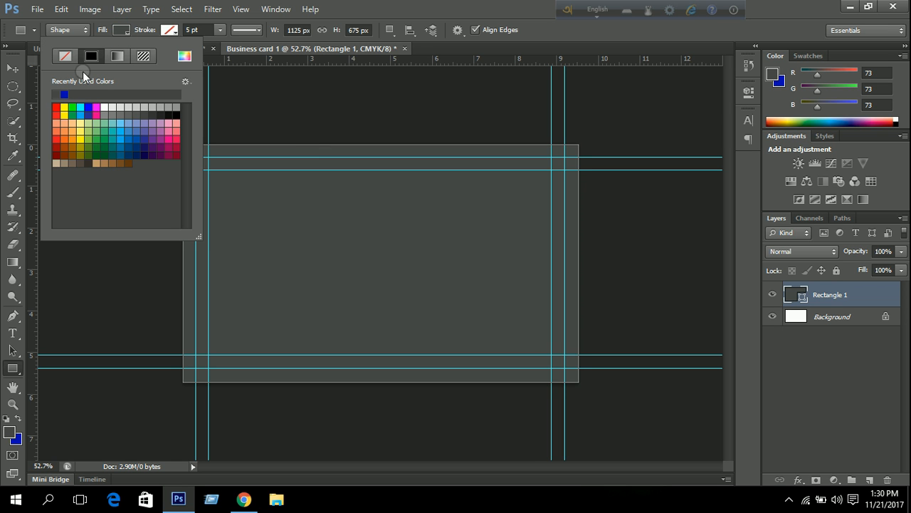
click(106, 106)
click(347, 7)
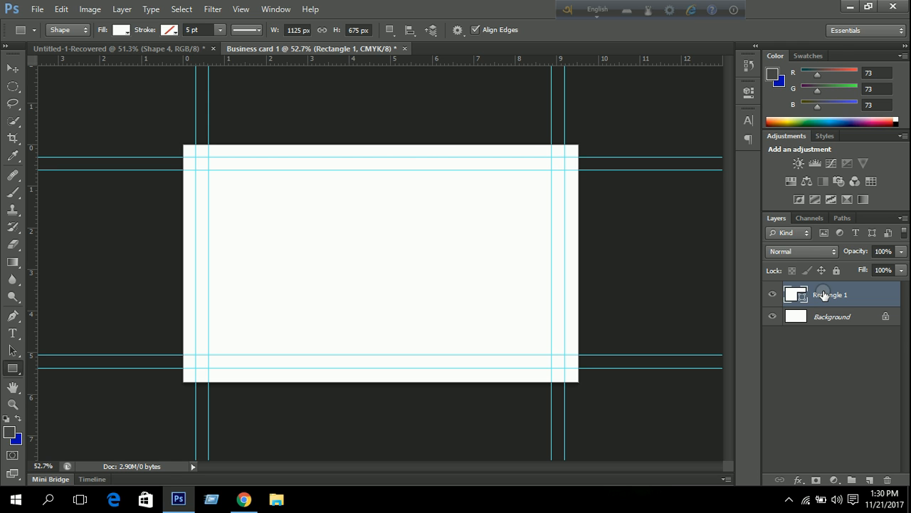
Group Rectangle 1 as 'Background' and delete the original locked Background layer.
key(ctrl+g)
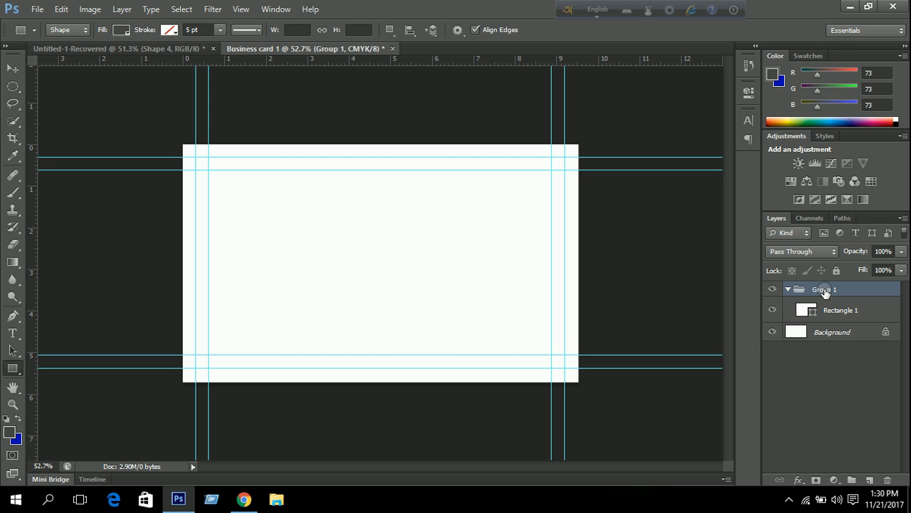
double_click(824, 290)
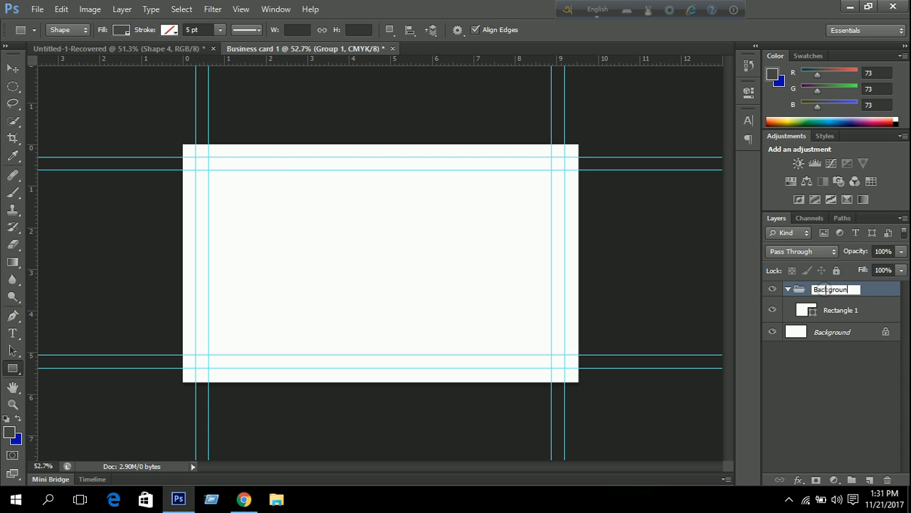
key(Return)
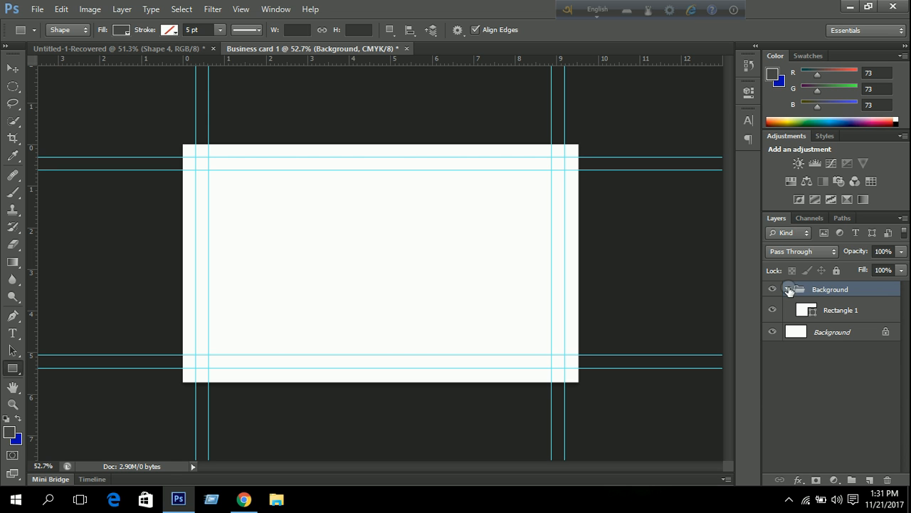
click(788, 289)
drag(850, 307, 889, 482)
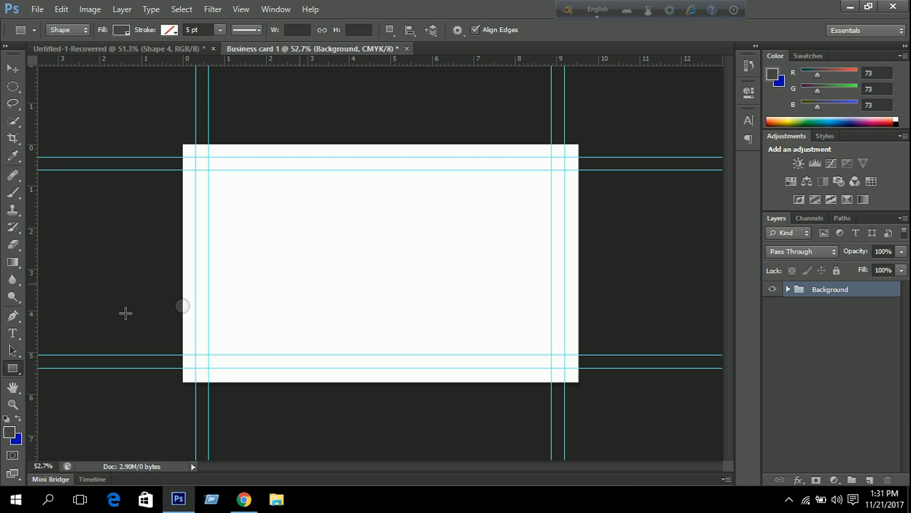
Draw Rectangle 2 from the card's top-left corner to its bottom-right corner.
click(14, 370)
drag(181, 142, 578, 383)
scroll(179, 159, up, 4)
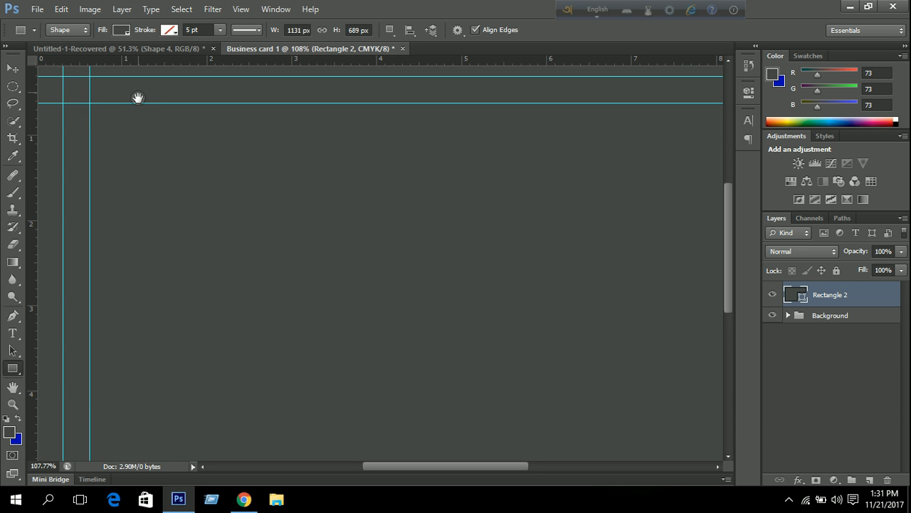
drag(138, 92, 247, 192)
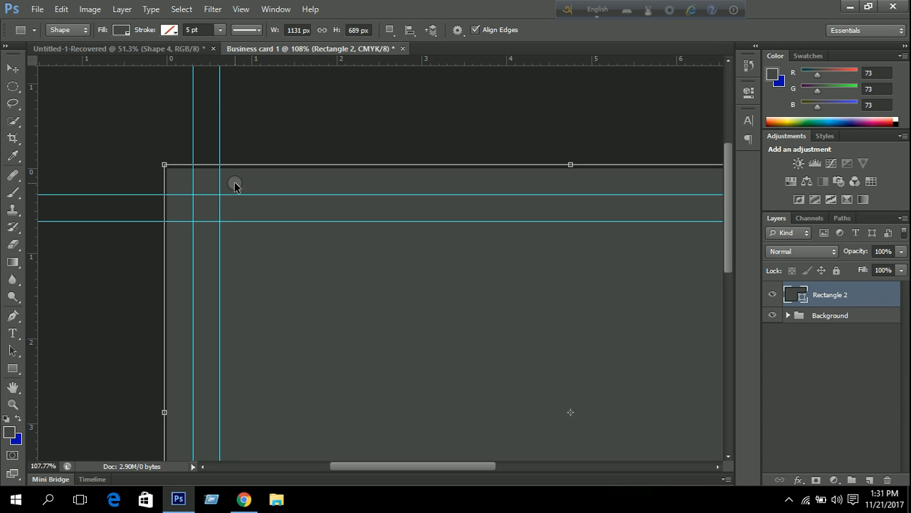
Free-transform Rectangle 2, snapping its top-left corner onto the card's corner.
key(ctrl+t)
scroll(186, 171, up, 3)
scroll(135, 170, up, 6)
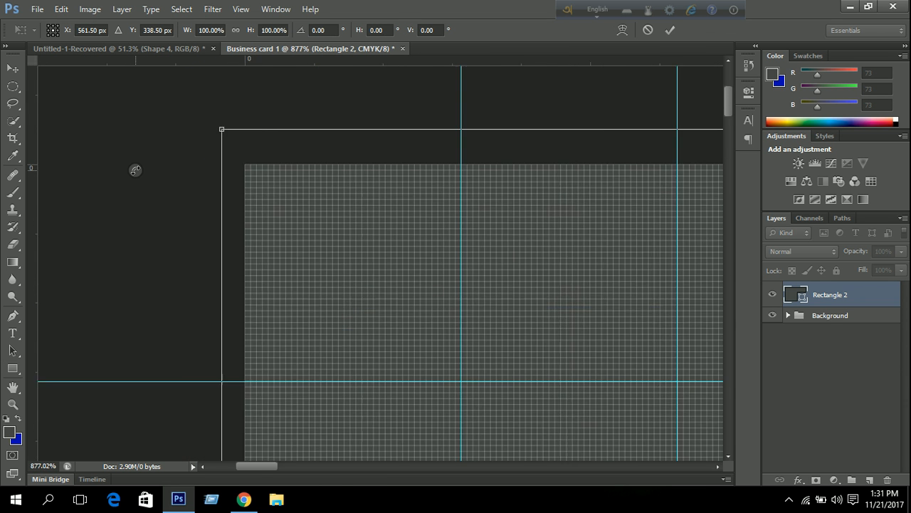
drag(263, 113, 298, 165)
Pull Rectangle 2's bottom-right corner onto the card edge and commit the resize.
scroll(337, 187, down, 6)
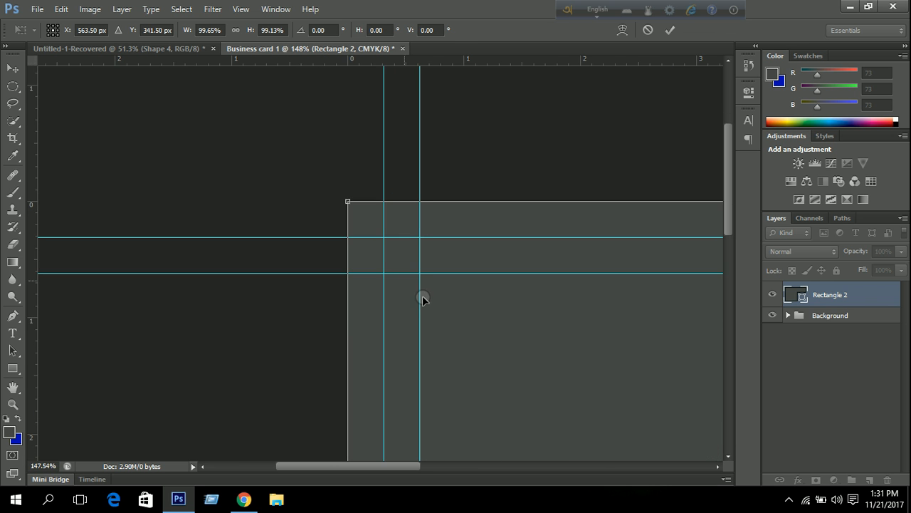
drag(542, 312, 128, 150)
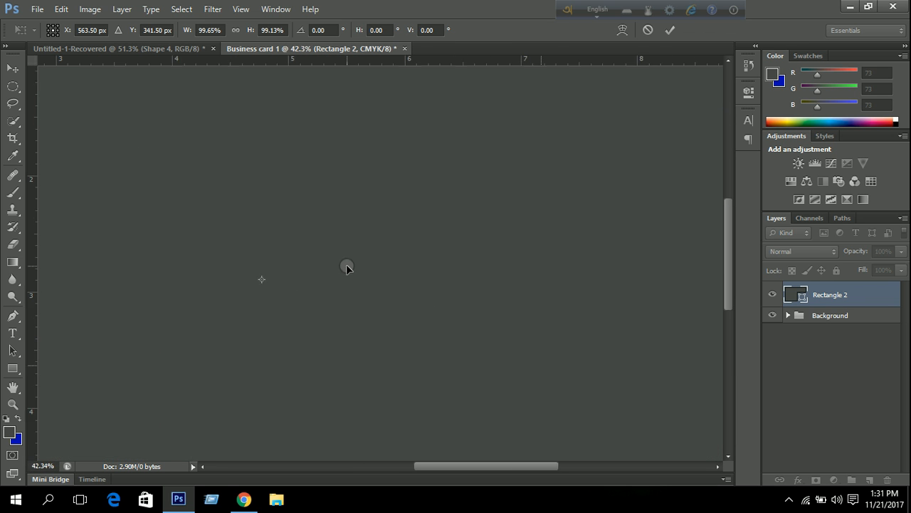
scroll(348, 264, down, 5)
scroll(470, 339, up, 2)
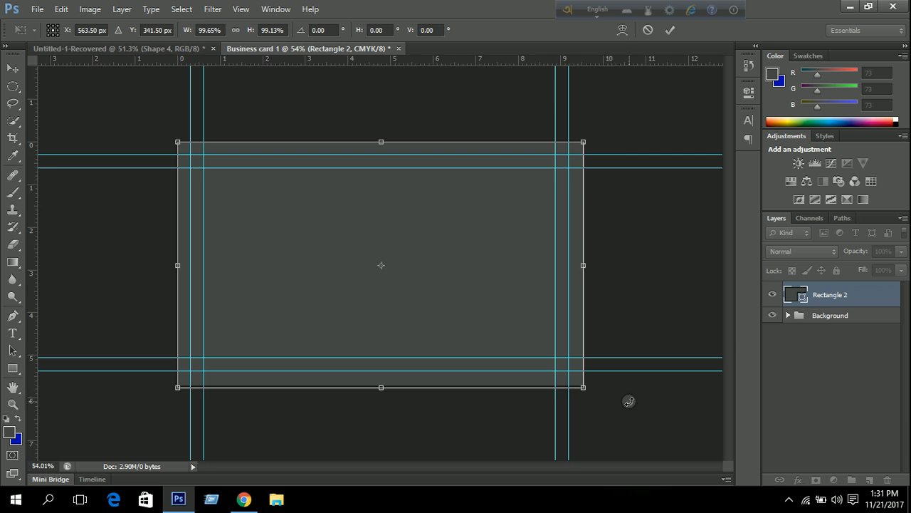
scroll(629, 403, up, 3)
drag(577, 368, 329, 197)
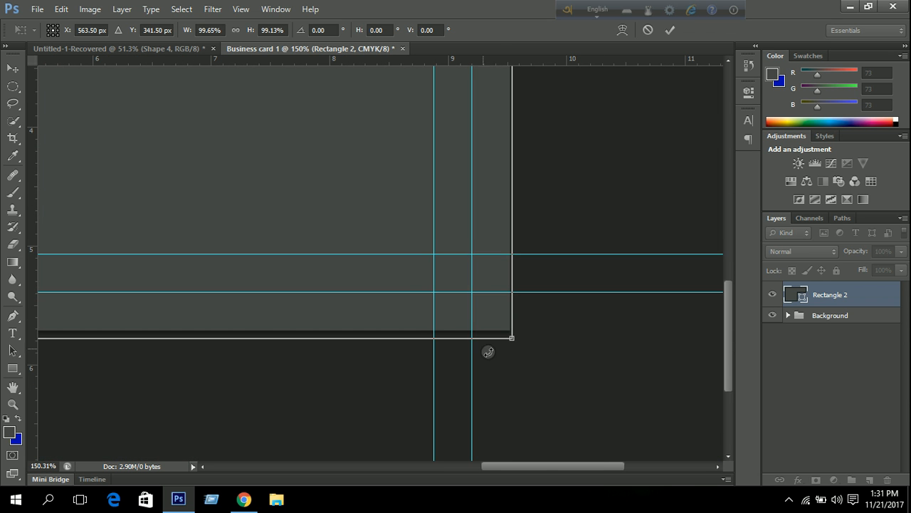
scroll(565, 364, up, 6)
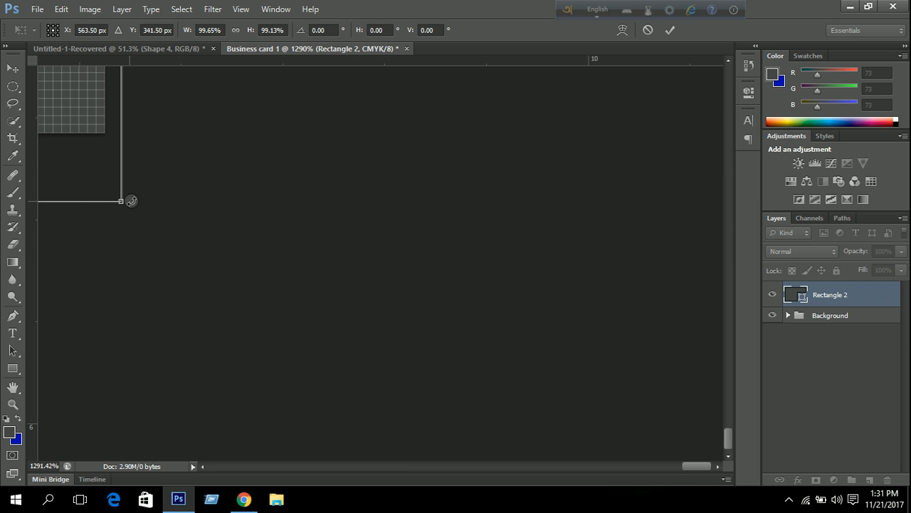
drag(187, 169, 324, 226)
drag(254, 255, 251, 216)
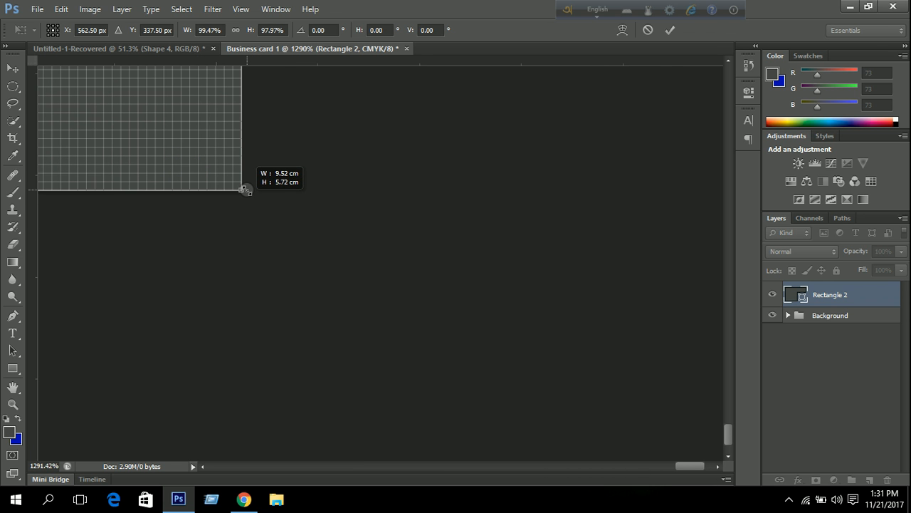
scroll(366, 242, down, 15)
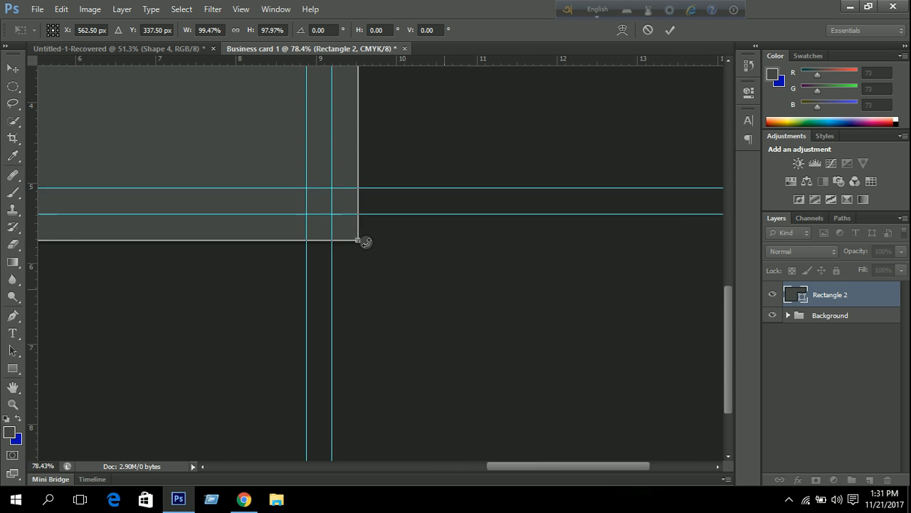
scroll(366, 242, down, 5)
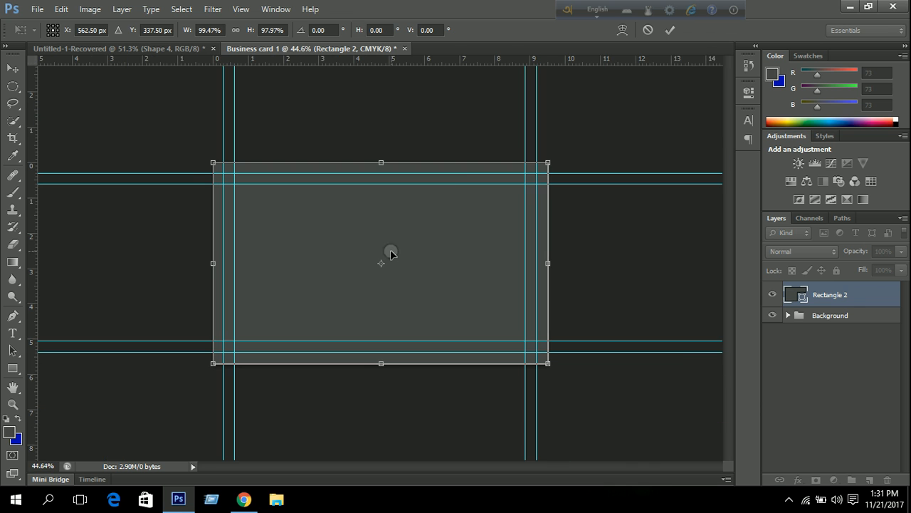
click(671, 30)
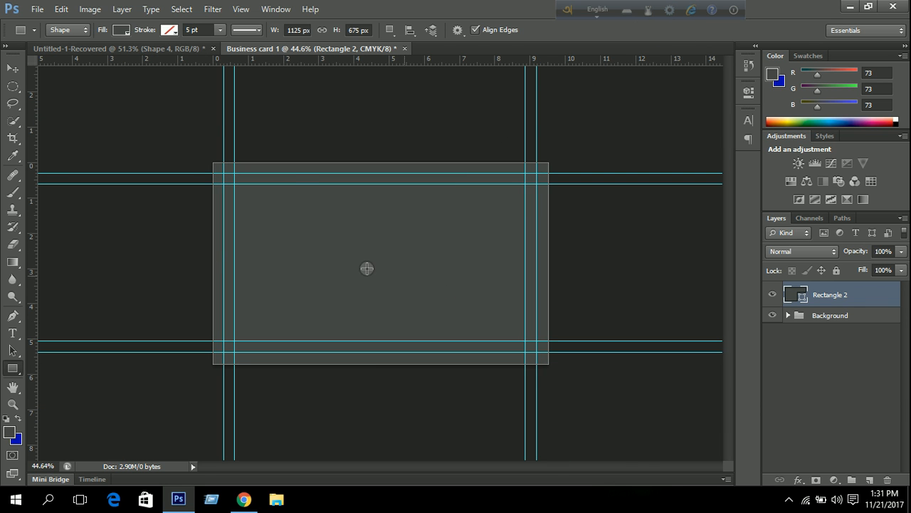
Set Rectangle 2's fill to No Color, replacing the red fill tried first.
click(120, 29)
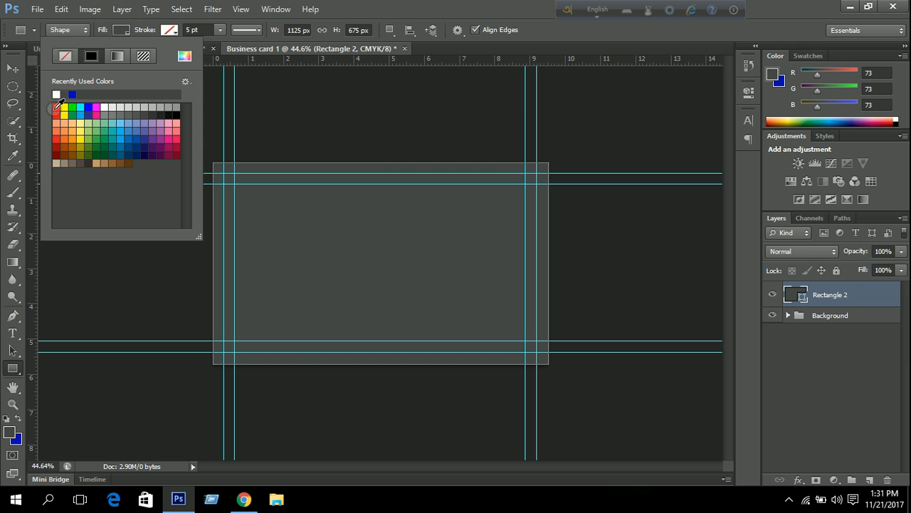
click(55, 108)
click(408, 11)
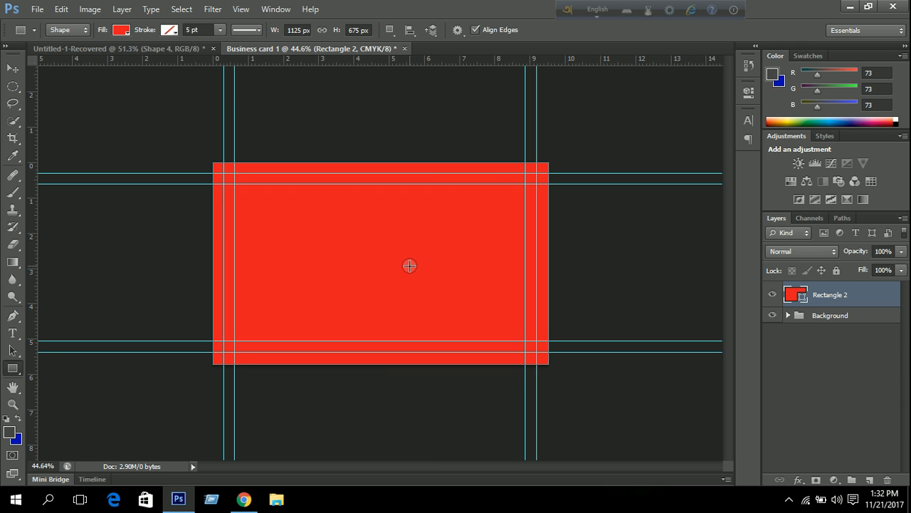
click(120, 30)
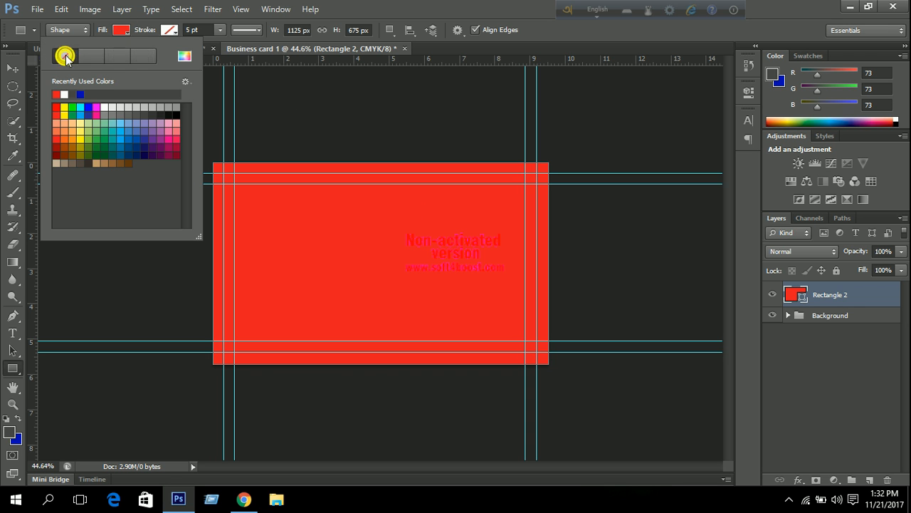
click(65, 55)
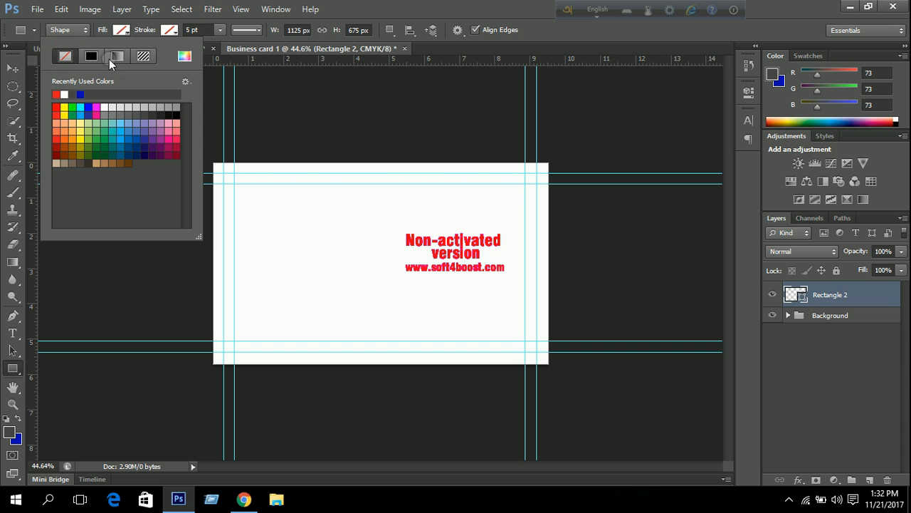
Give Rectangle 2 a red stroke 9 pt wide.
click(168, 31)
click(104, 110)
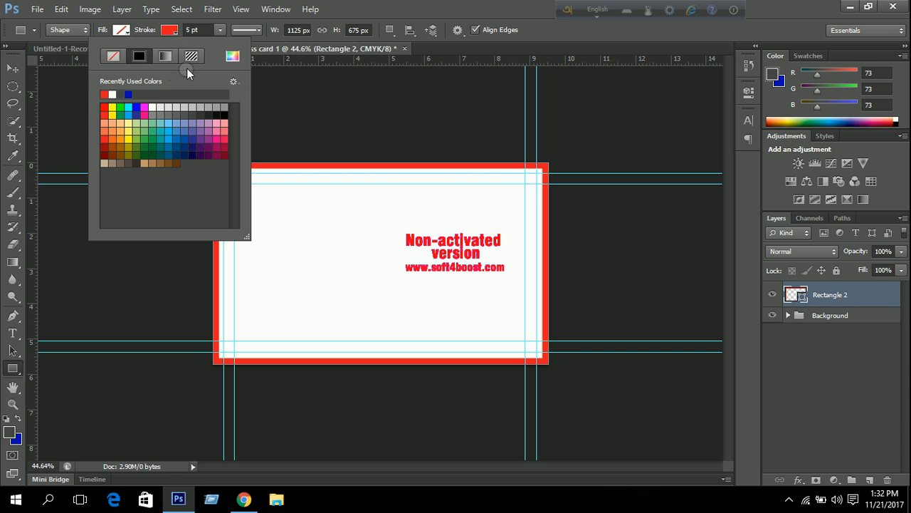
click(190, 29)
text(9)
key(Return)
key(ctrl+plus)
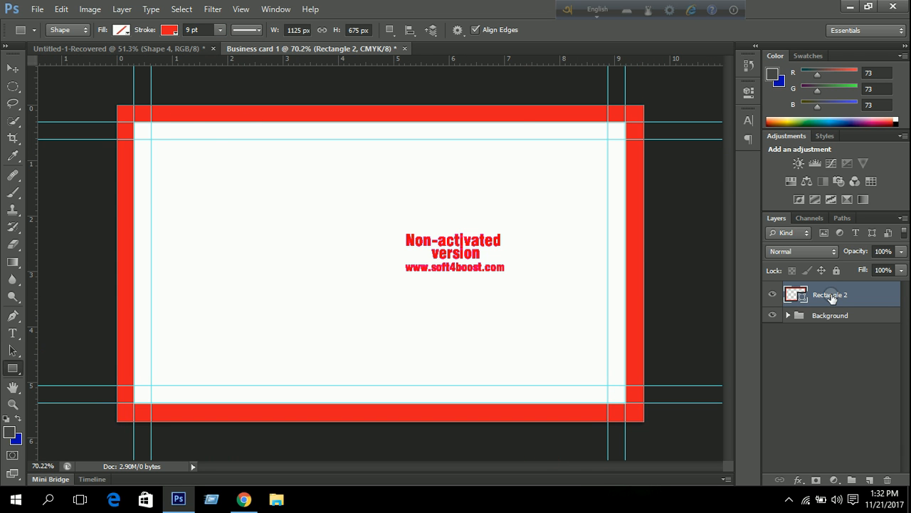
Group Rectangle 2 into a new group named Bleed and collapse it.
key(ctrl+g)
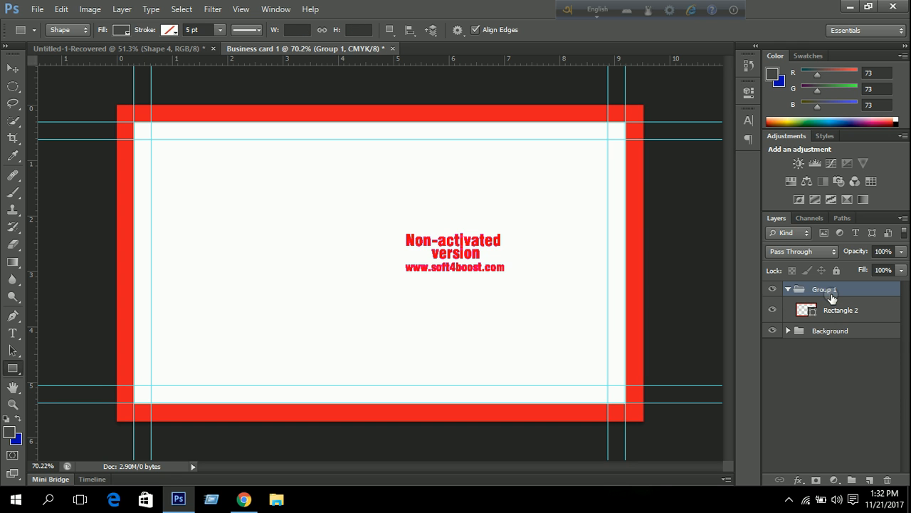
double_click(826, 290)
key(Return)
click(788, 289)
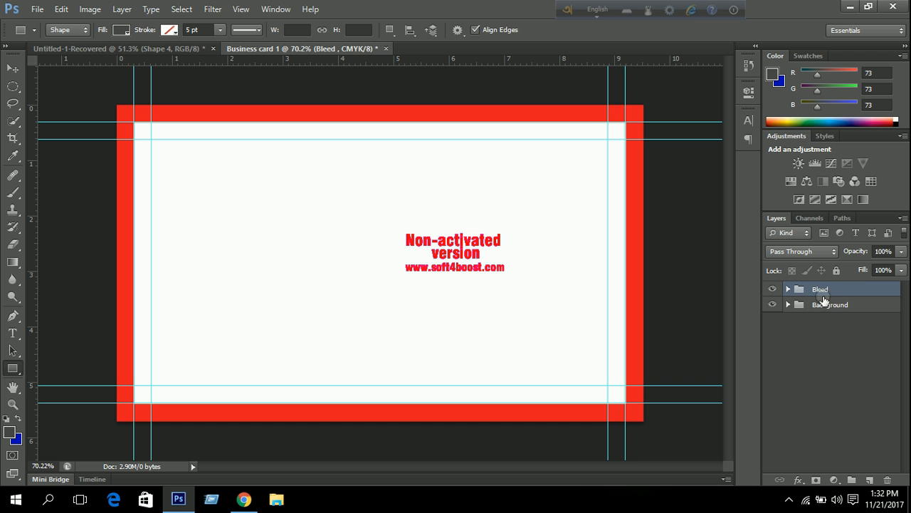
scroll(305, 205, down, 2)
scroll(306, 205, up, 1)
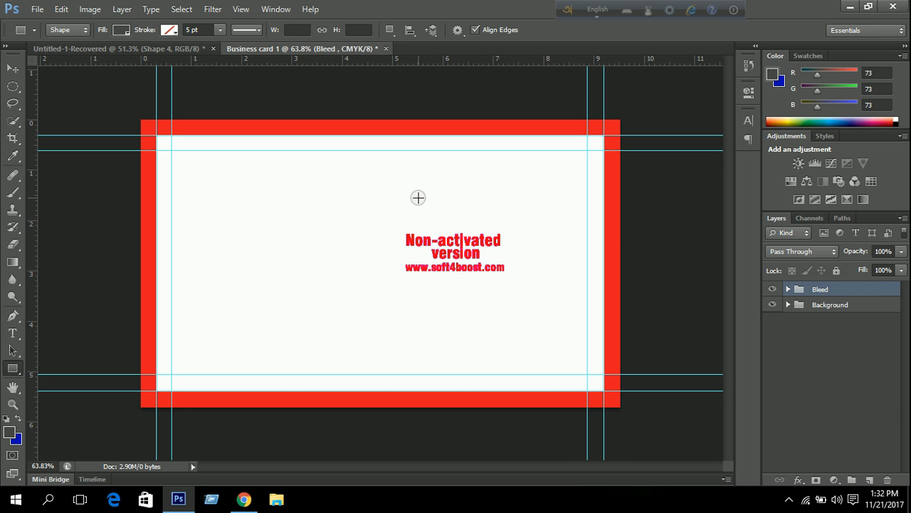
Give the Bleed group a red colour label, then select the Background group.
right_click(774, 290)
click(789, 347)
click(829, 304)
Draw a 561 × 673 px dark grey rectangle over the card's right half.
click(390, 30)
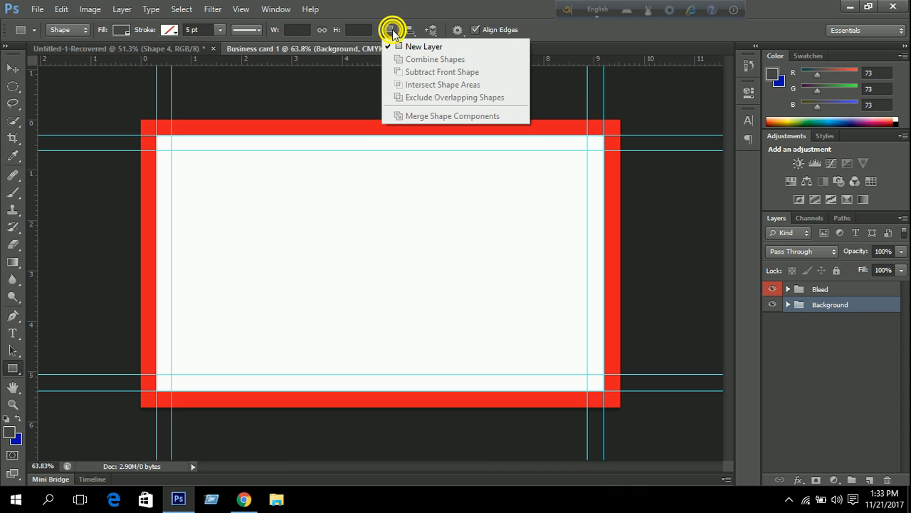
click(493, 6)
scroll(340, 203, up, 2)
scroll(340, 203, down, 2)
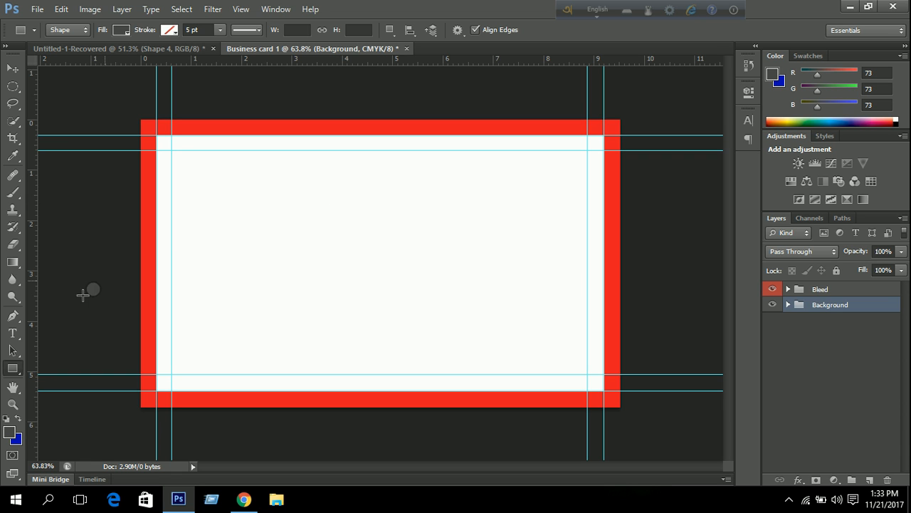
click(13, 368)
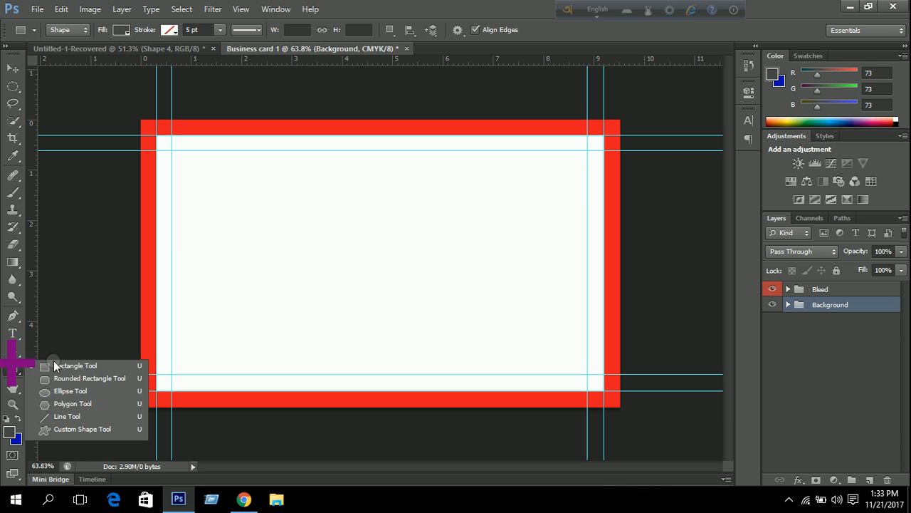
click(91, 368)
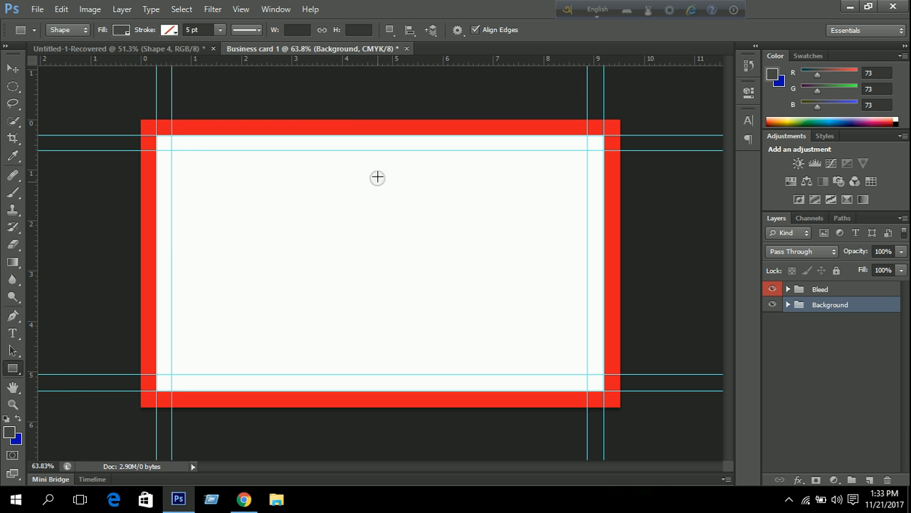
drag(386, 120, 624, 406)
scroll(577, 244, up, 2)
scroll(578, 245, down, 2)
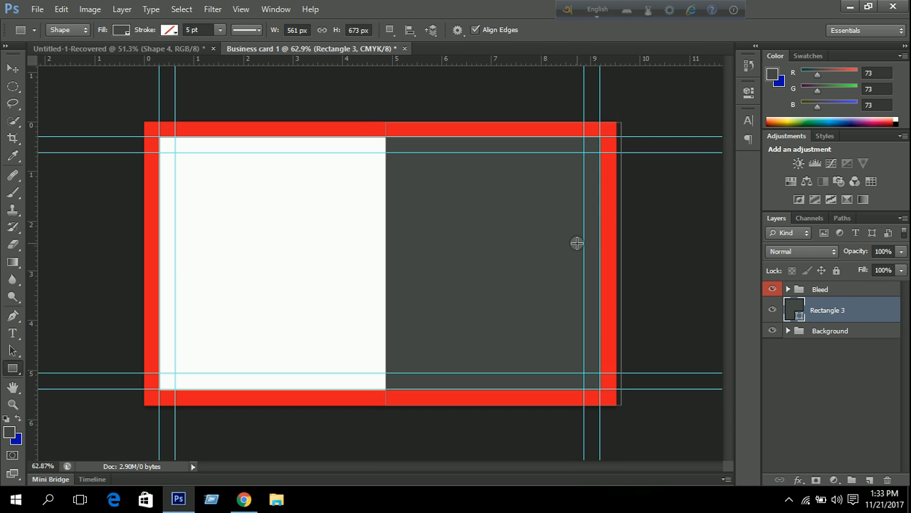
Pull Rectangle 3's right side in to the card edge with Free Transform.
click(575, 215)
scroll(630, 133, up, 5)
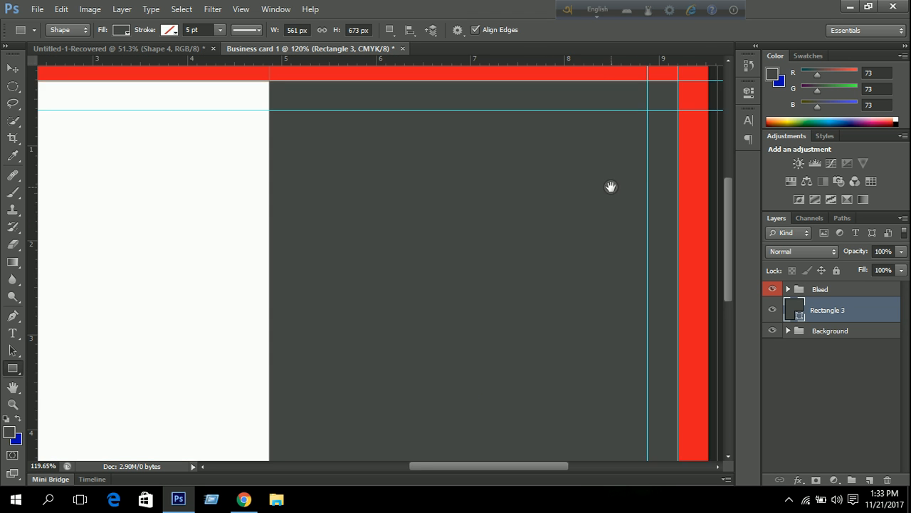
drag(611, 187, 435, 274)
scroll(507, 180, up, 4)
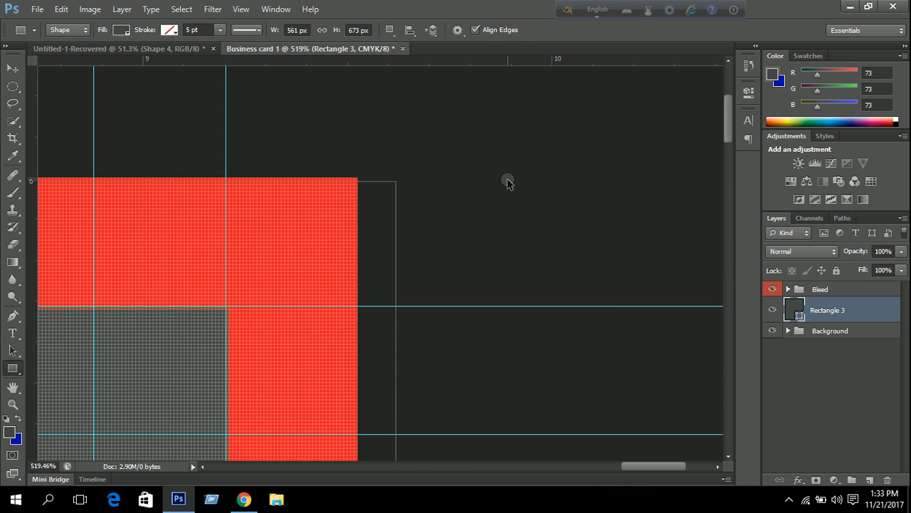
key(ctrl+t)
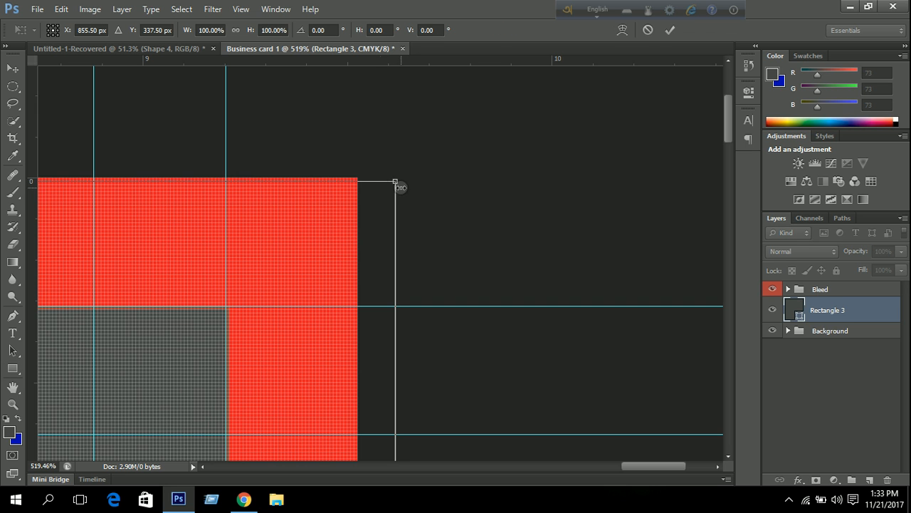
drag(396, 181, 359, 179)
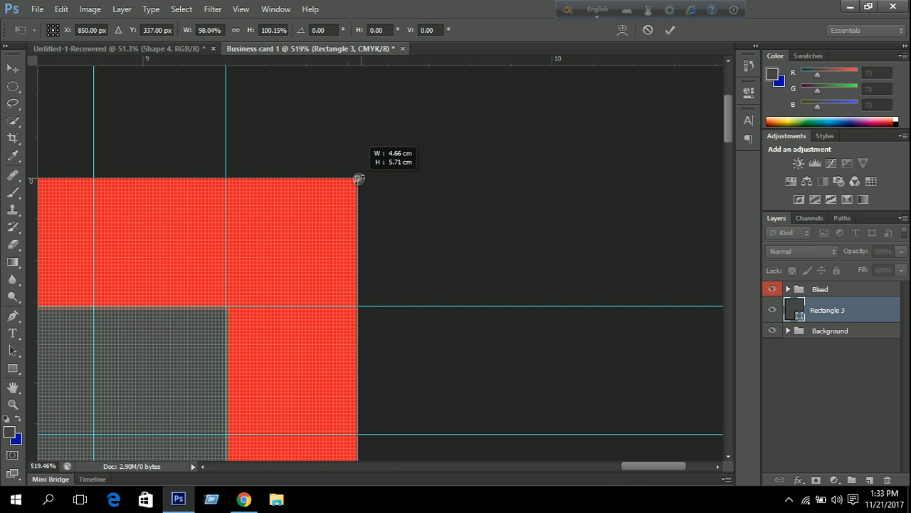
scroll(384, 235, down, 6)
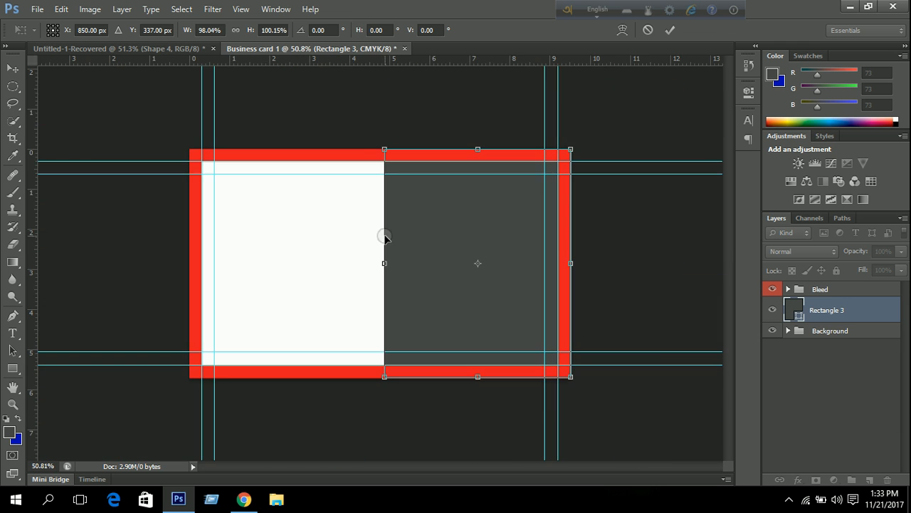
scroll(645, 409, up, 3)
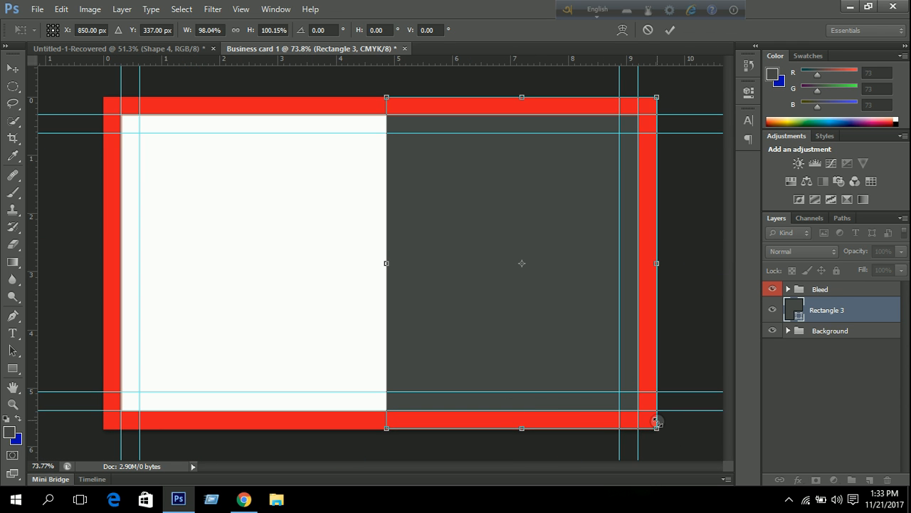
click(670, 30)
scroll(482, 203, down, 1)
scroll(482, 204, up, 1)
scroll(482, 204, down, 2)
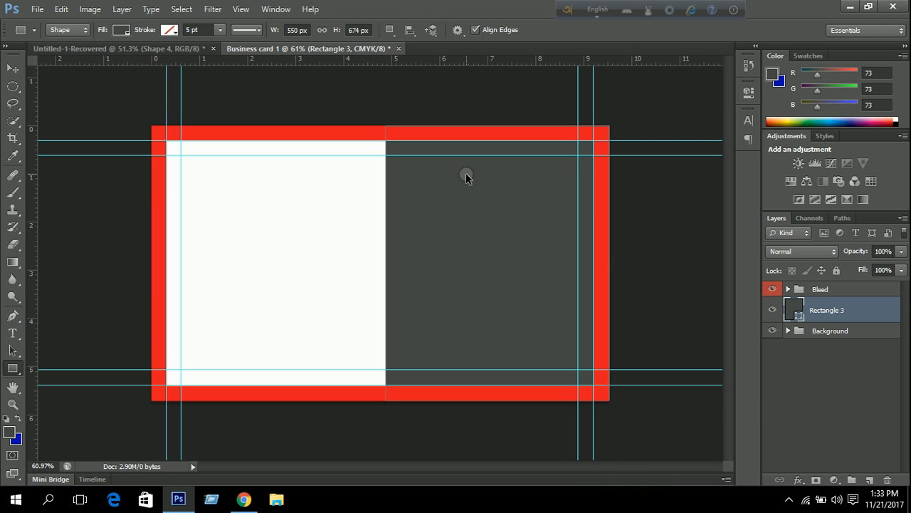
Skew the rectangle's left edge into a slant, wider at the top, 582.81 × 675.63 px.
key(ctrl+t)
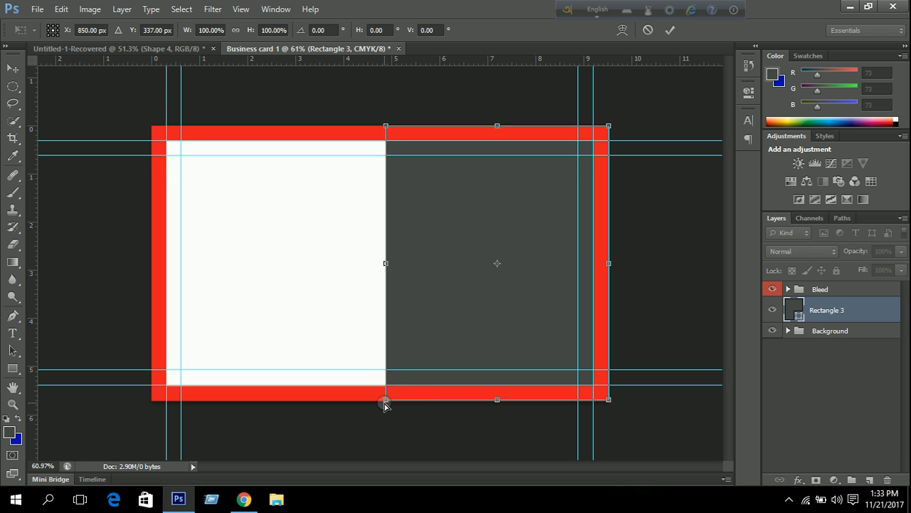
drag(387, 400, 469, 402)
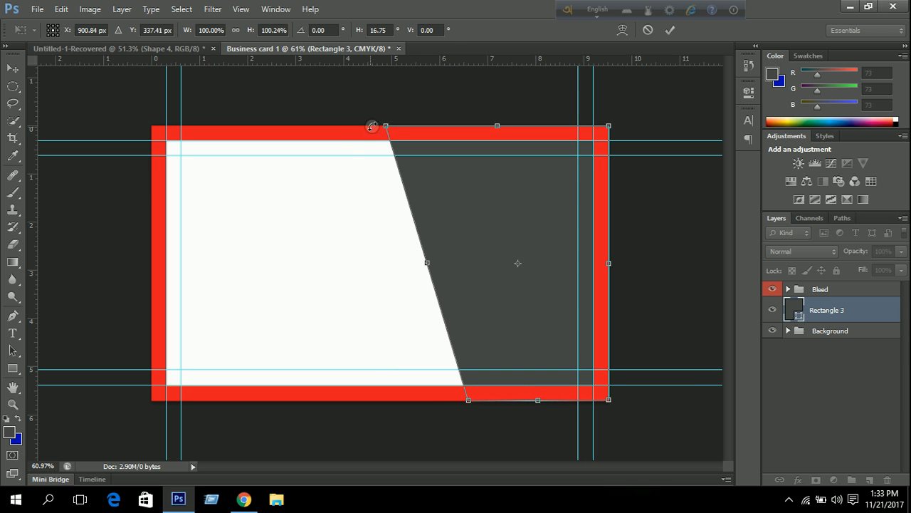
mouse_move(386, 128)
mouse_down()
mouse_move(355, 130)
mouse_move(370, 130)
mouse_up()
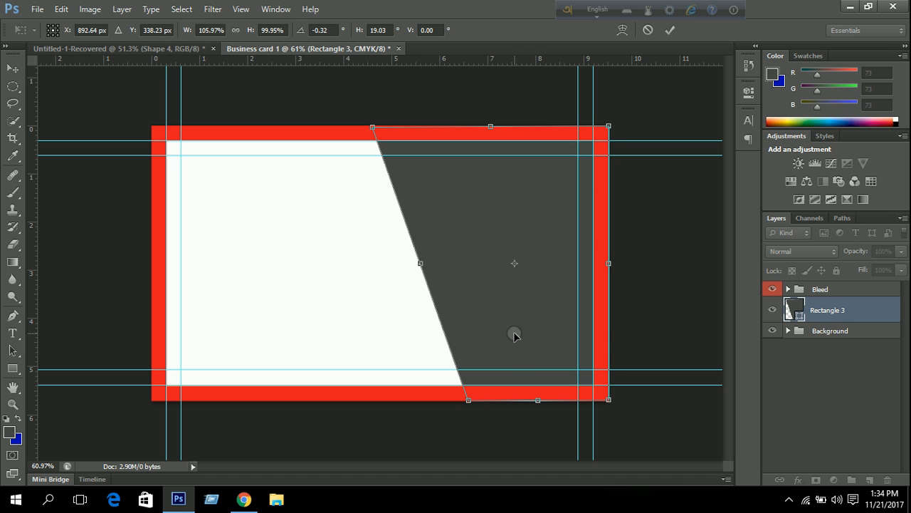
drag(467, 398, 459, 401)
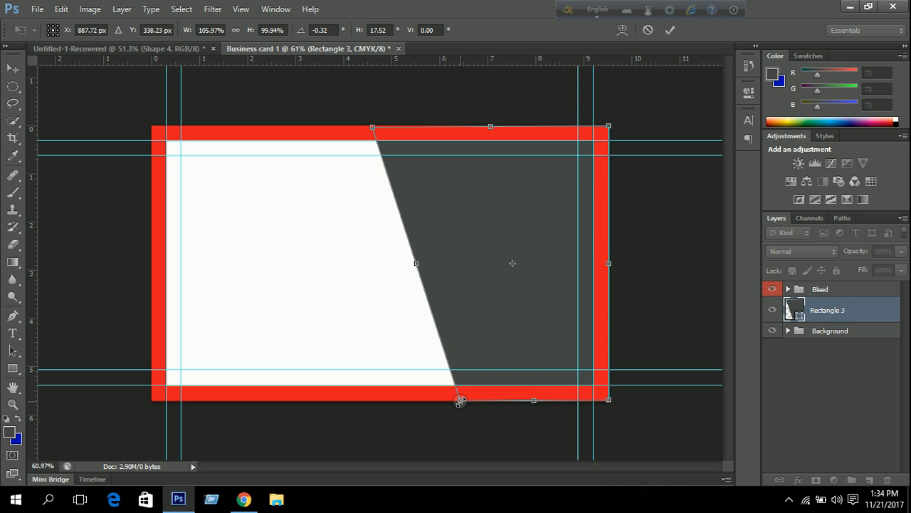
click(672, 31)
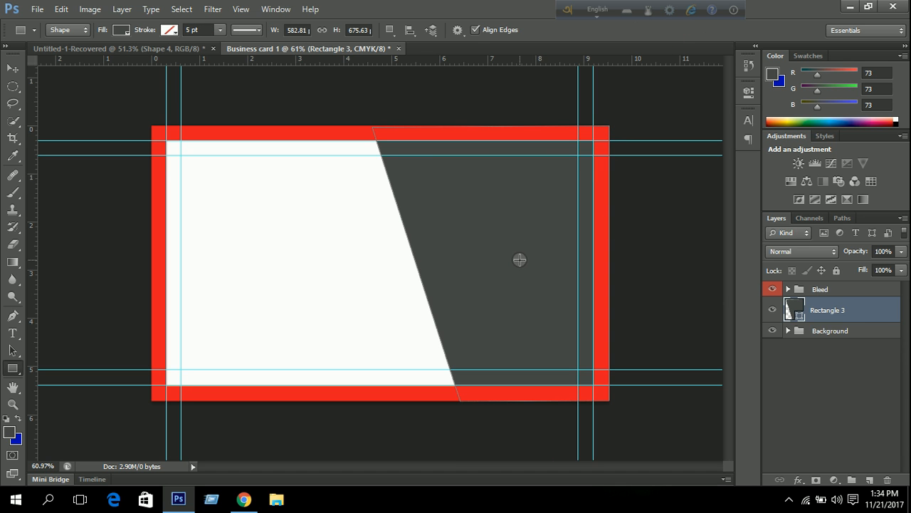
Open Rectangle 3's fill colour and try out yellow, orange and gold tones.
double_click(799, 317)
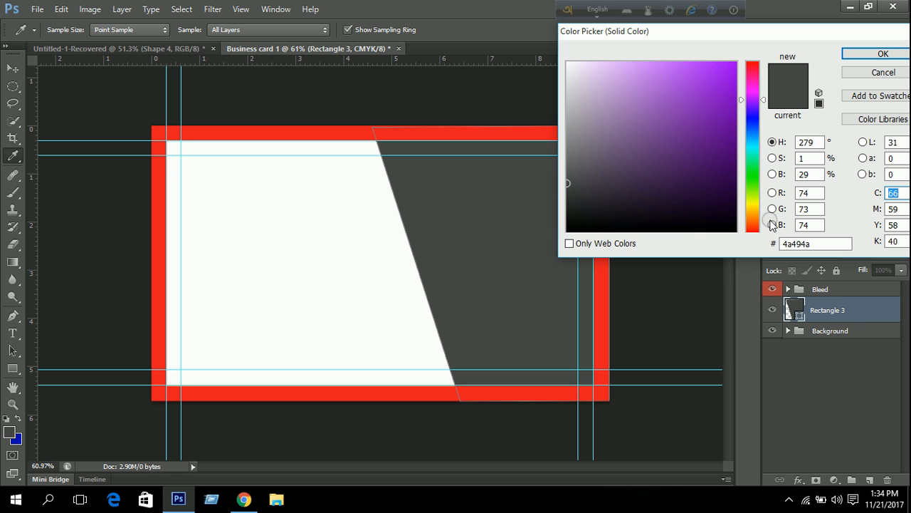
click(752, 205)
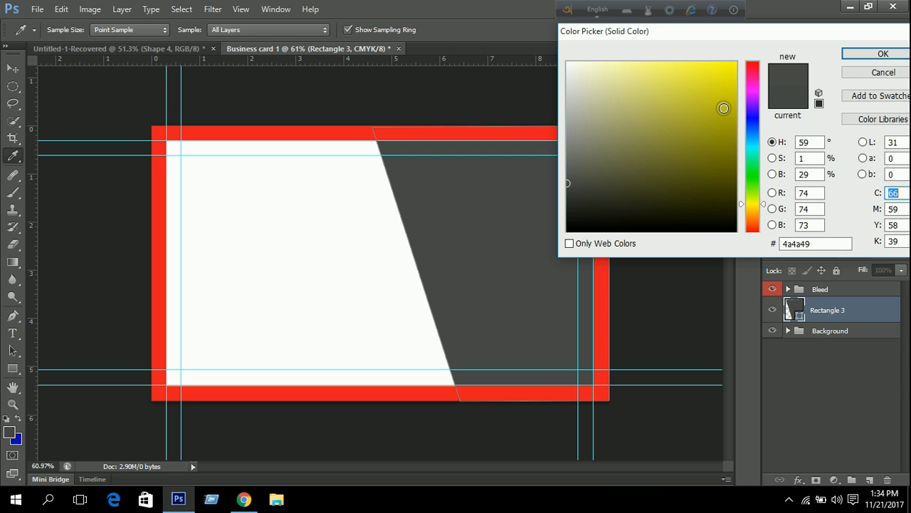
click(724, 120)
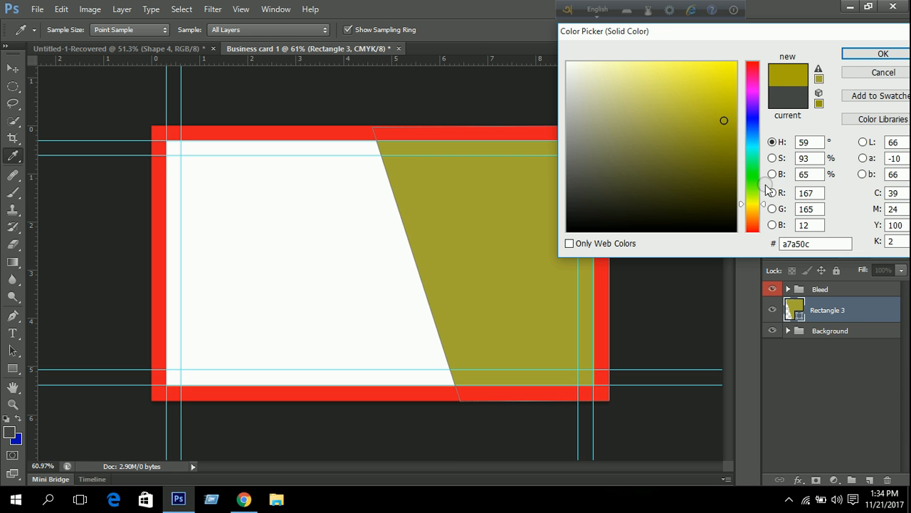
click(753, 210)
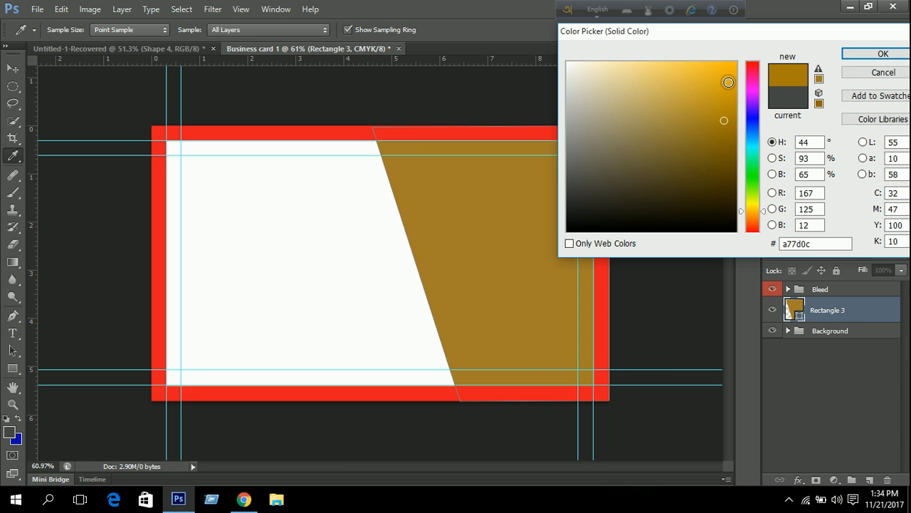
click(728, 82)
click(724, 63)
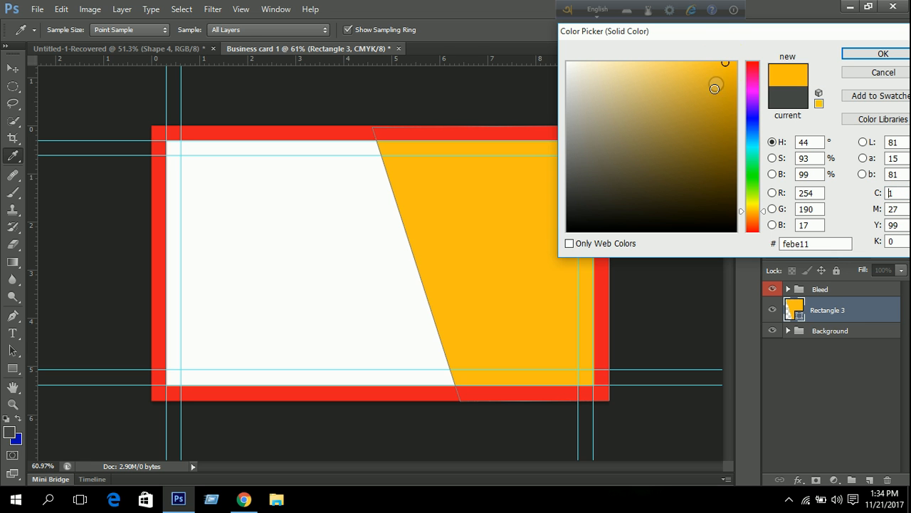
click(690, 144)
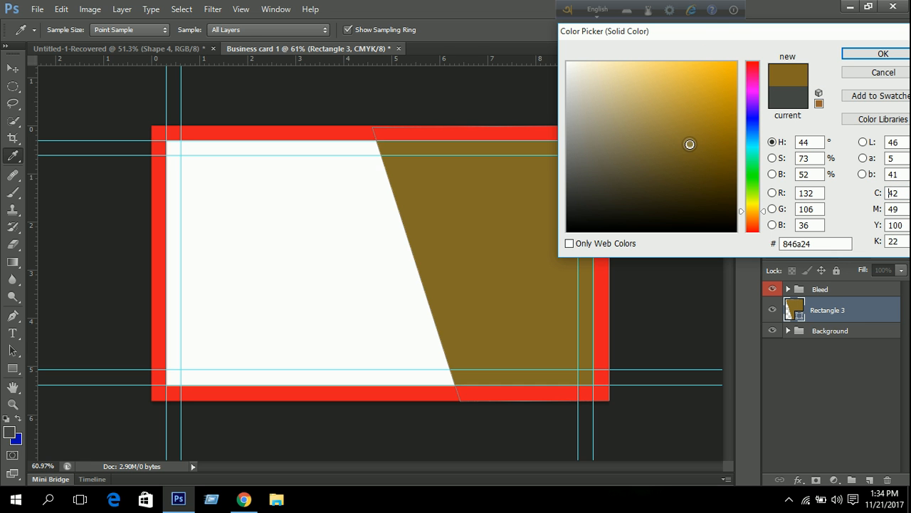
click(733, 109)
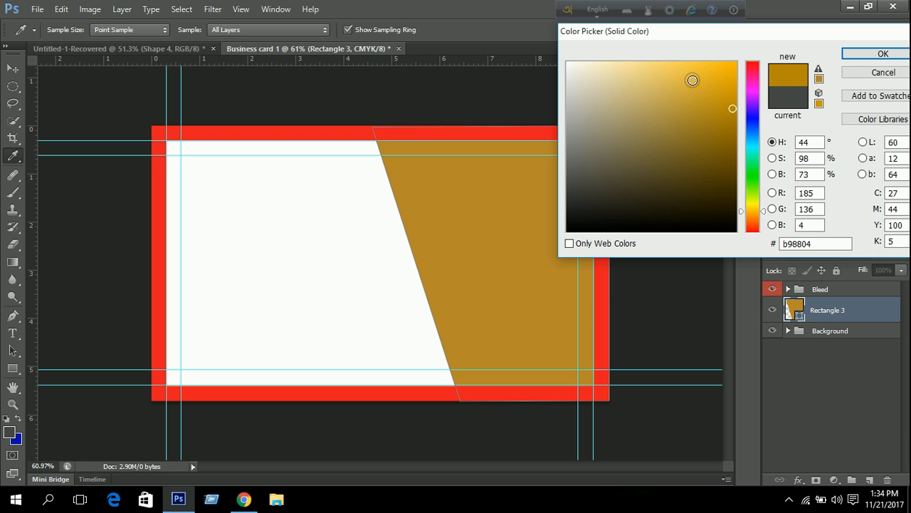
click(693, 80)
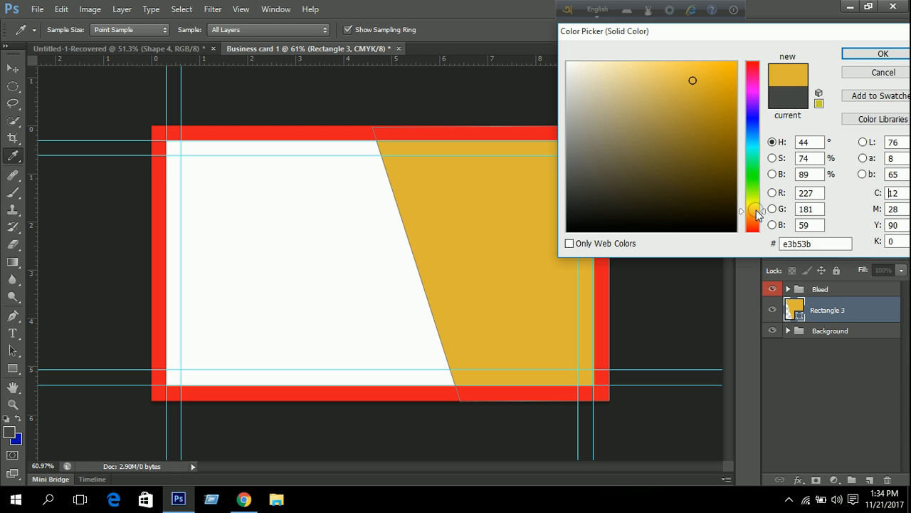
drag(757, 211, 756, 206)
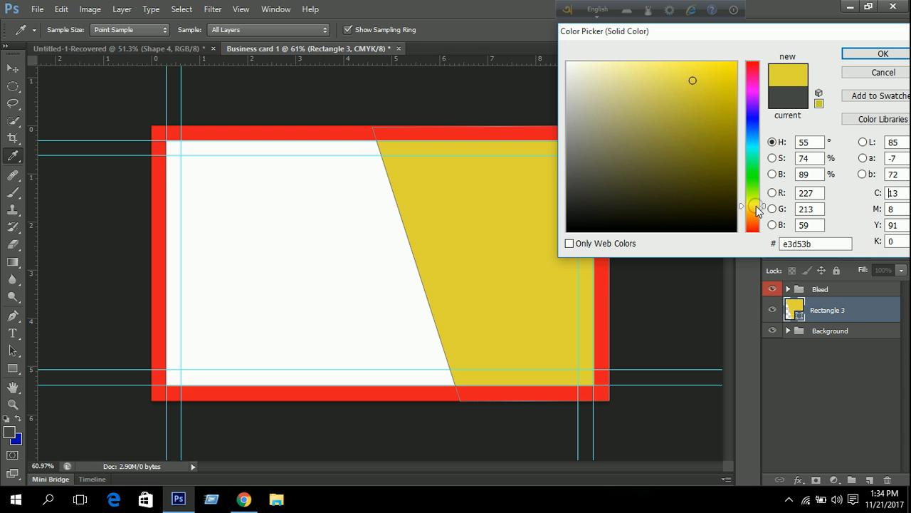
click(719, 122)
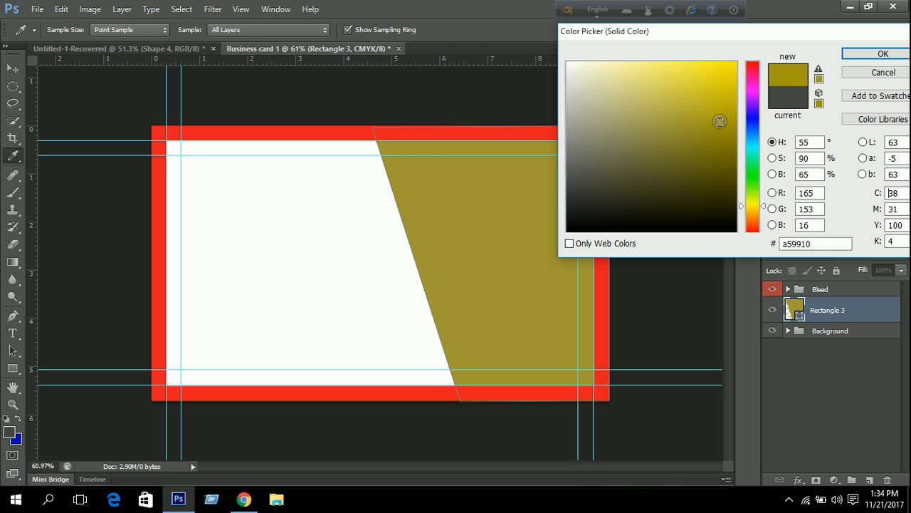
click(658, 66)
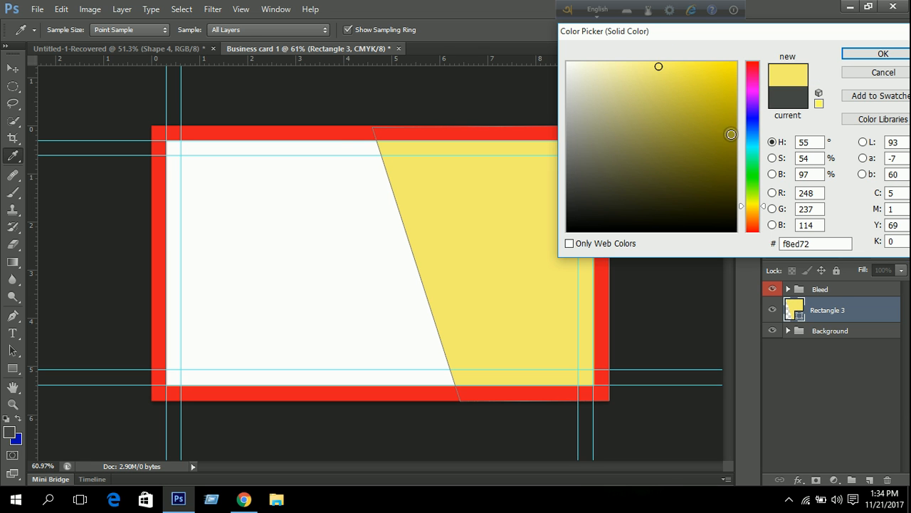
Move through blues and navy, then settle on pure black #000000 for the fill.
click(751, 138)
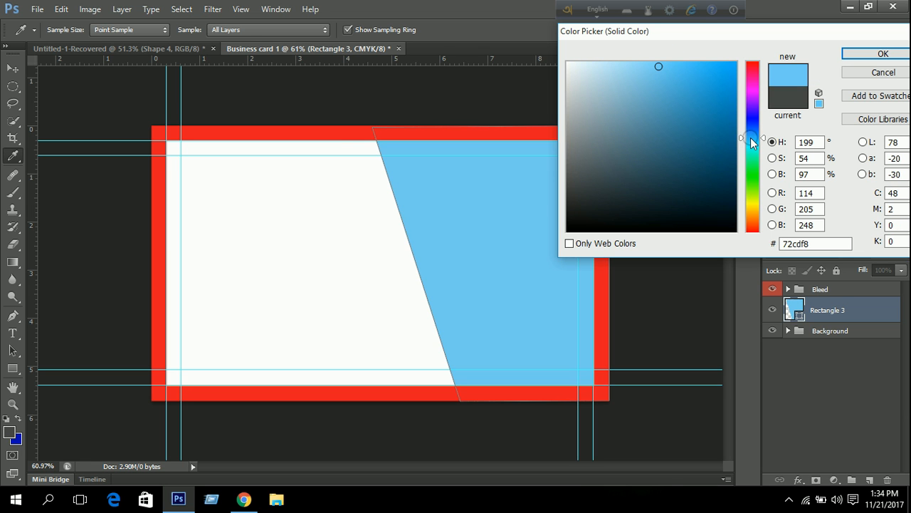
drag(753, 138, 749, 127)
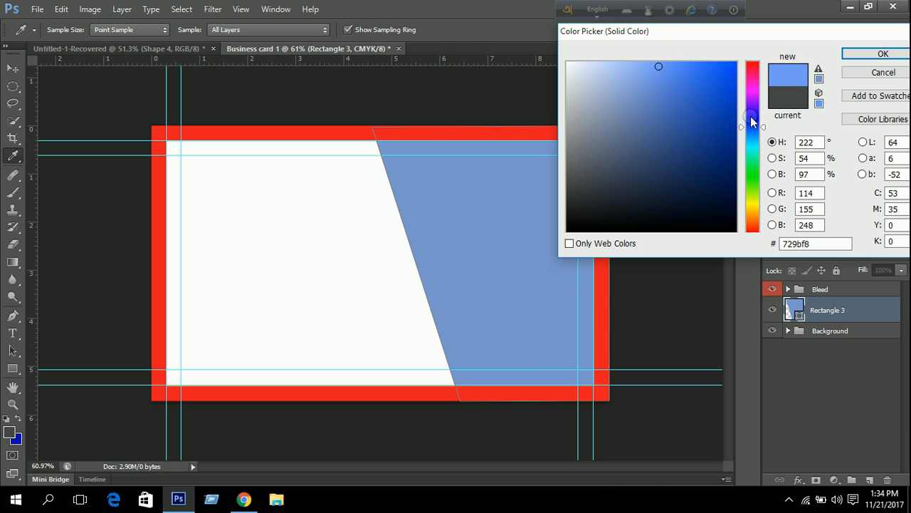
click(734, 98)
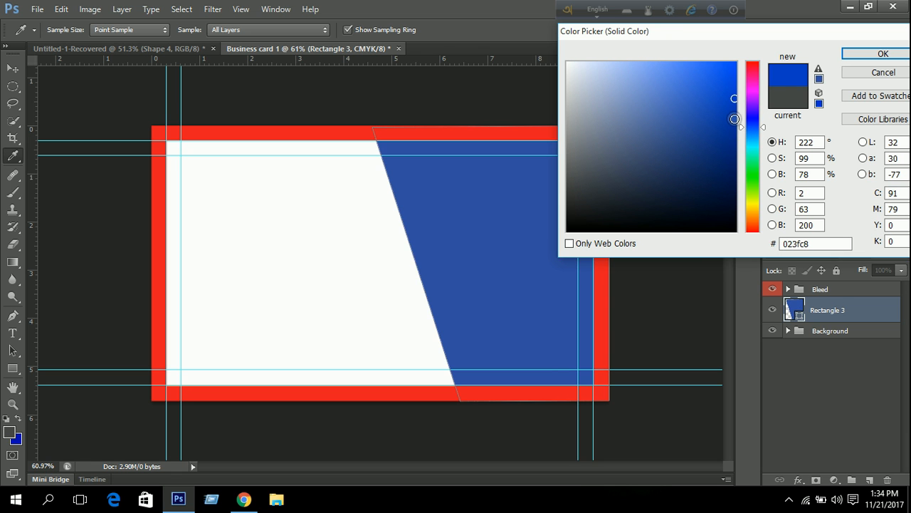
drag(734, 168, 736, 188)
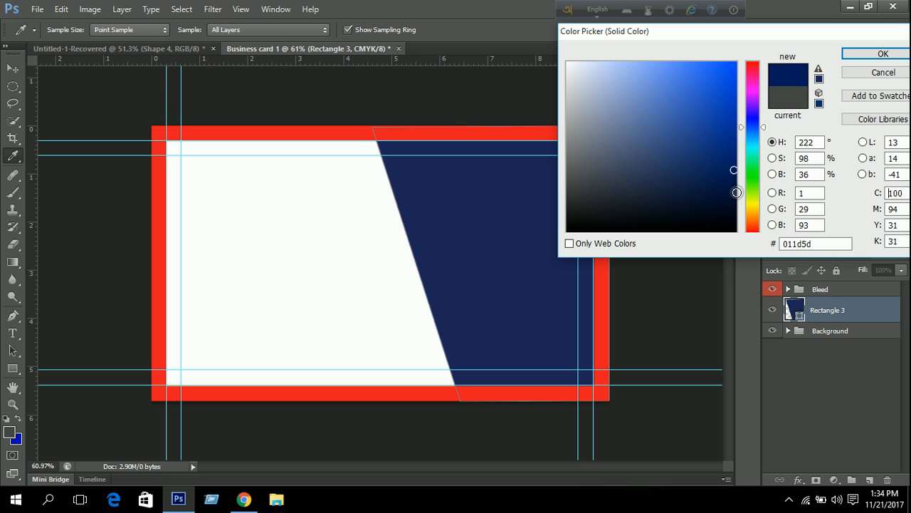
click(729, 204)
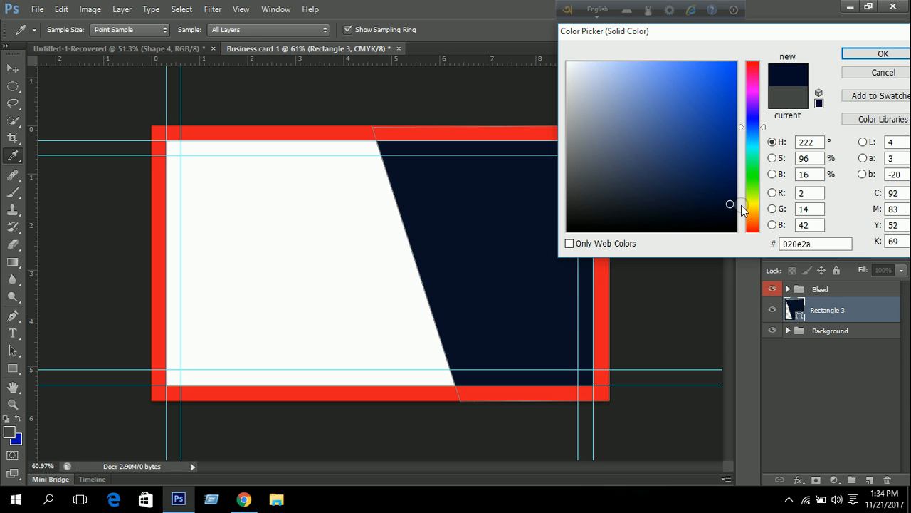
click(736, 185)
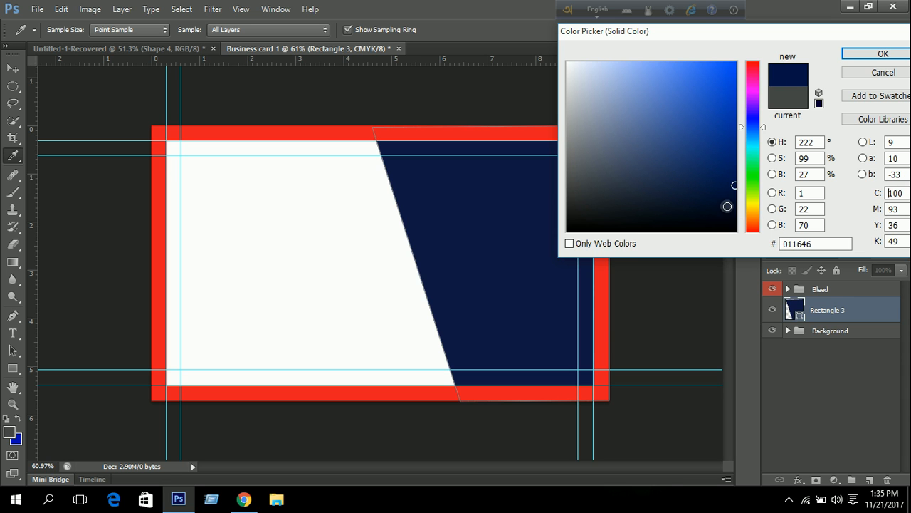
drag(727, 206, 739, 249)
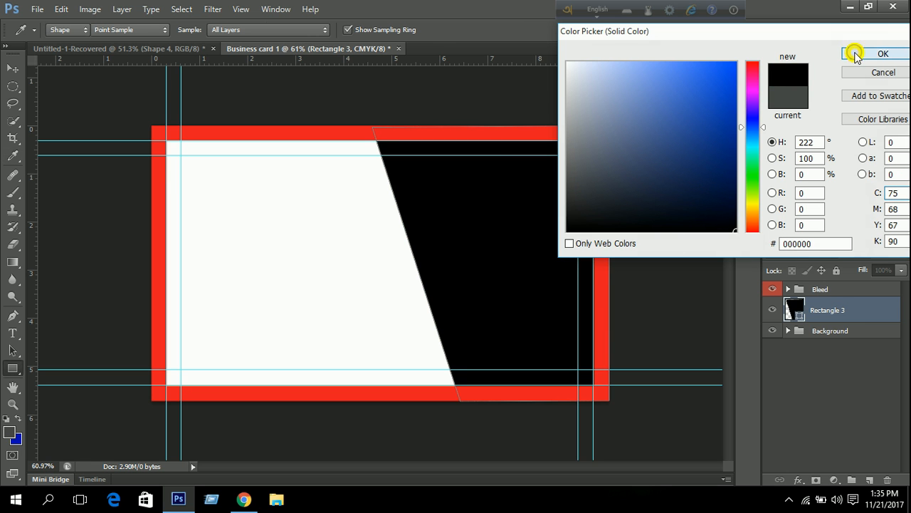
click(855, 57)
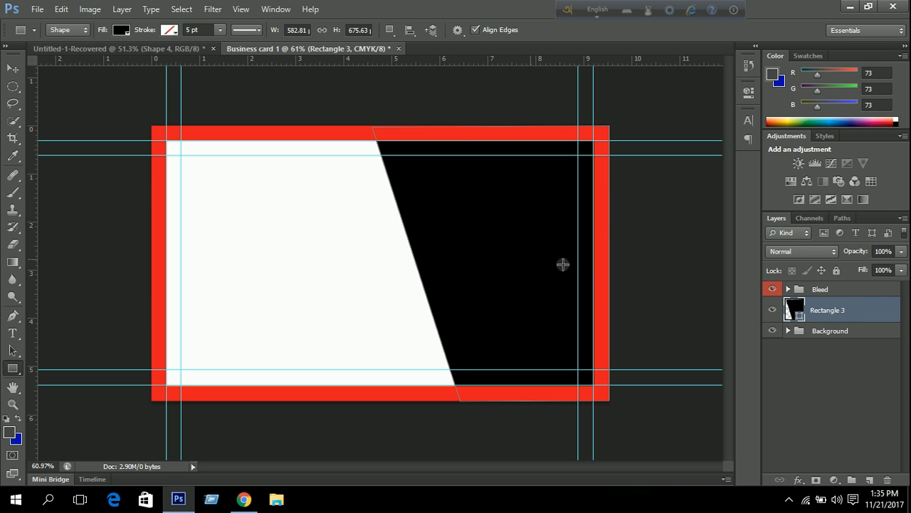
Flip the black slanted shape horizontally and move it to the card's left side.
key(ctrl+t)
right_click(522, 251)
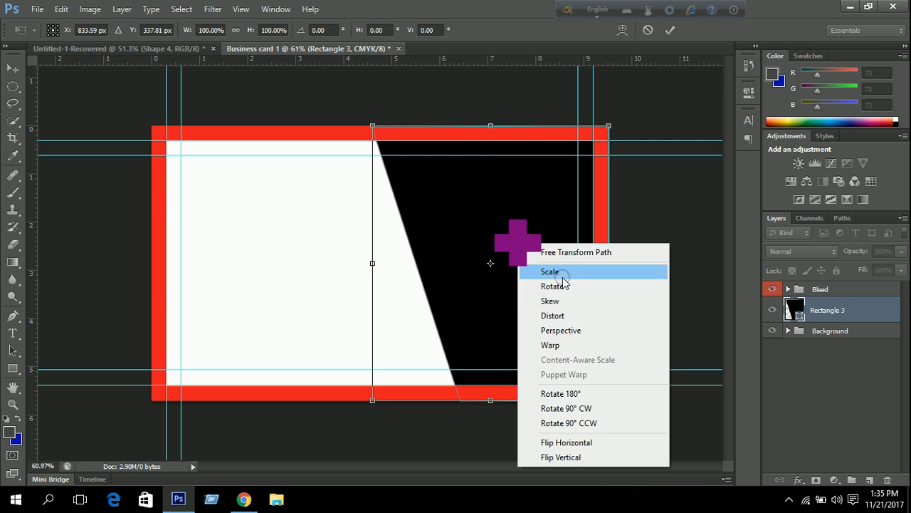
click(580, 439)
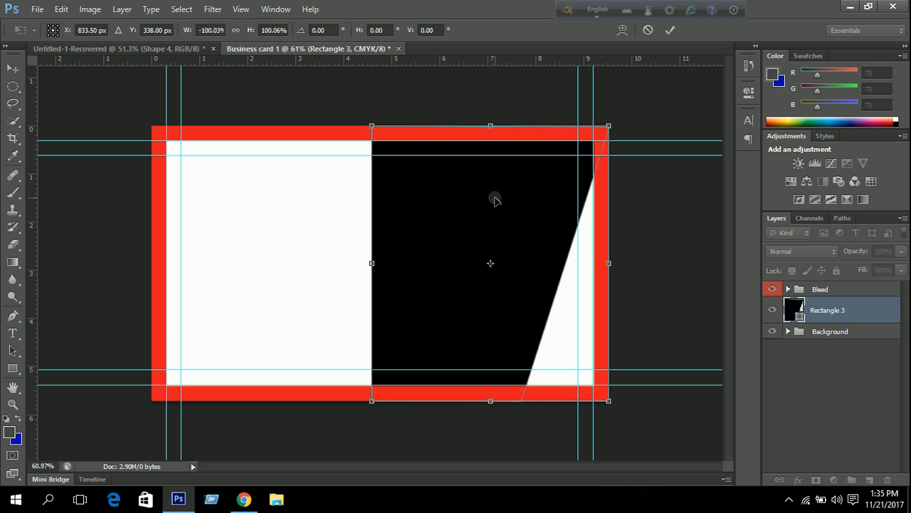
drag(495, 199, 271, 198)
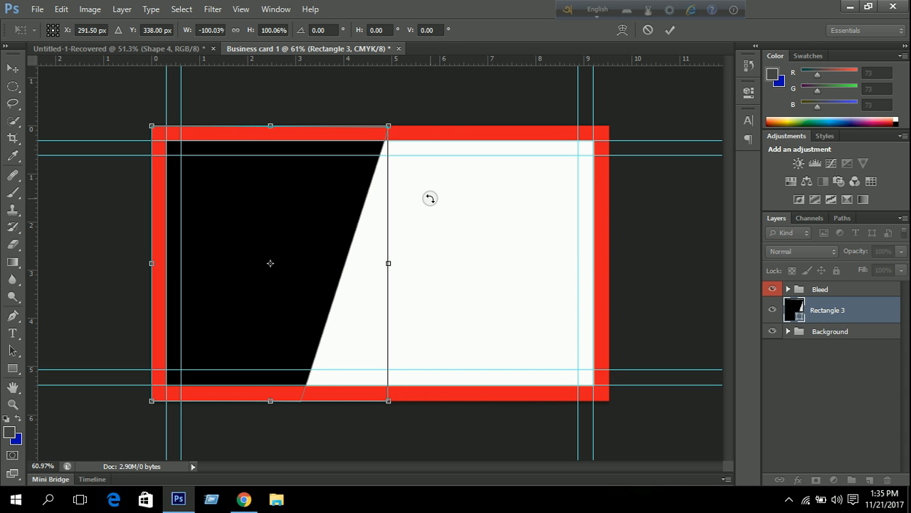
Narrow the mirrored shape to 481 × 676 px, keeping its slant, and commit.
right_click(296, 241)
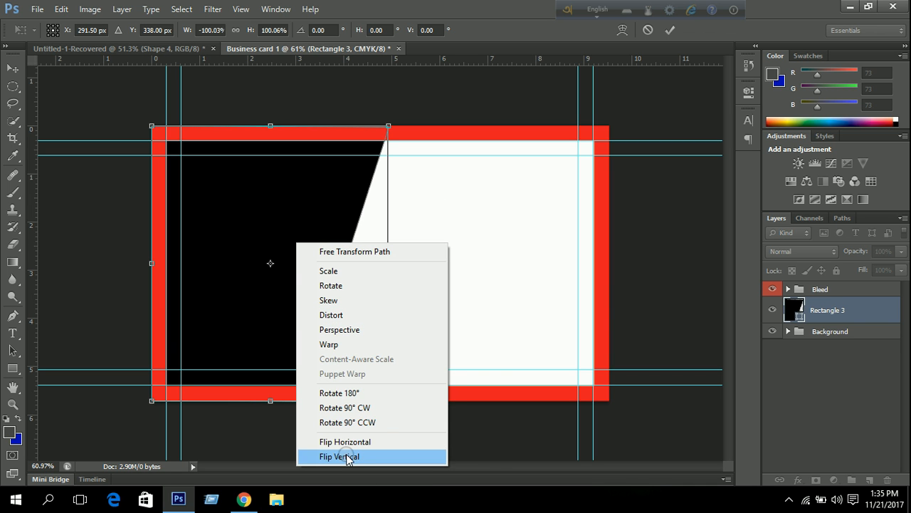
click(344, 457)
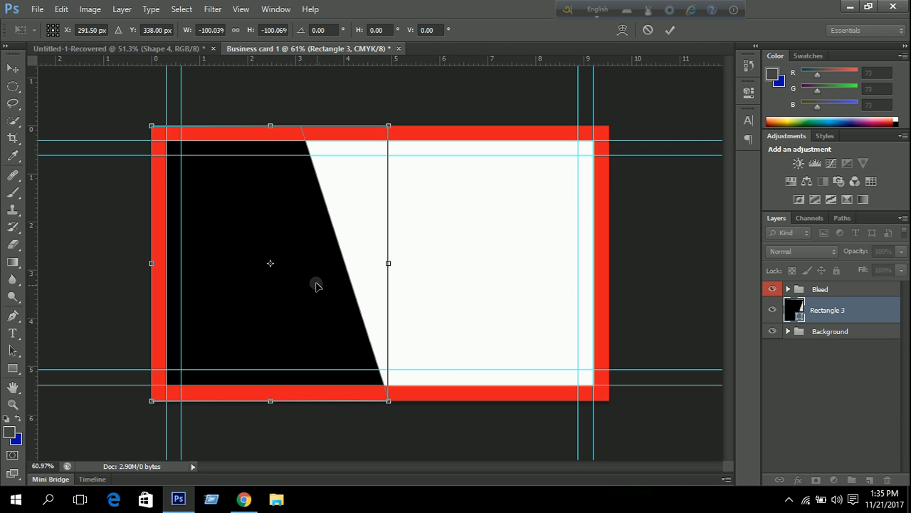
right_click(300, 245)
click(340, 451)
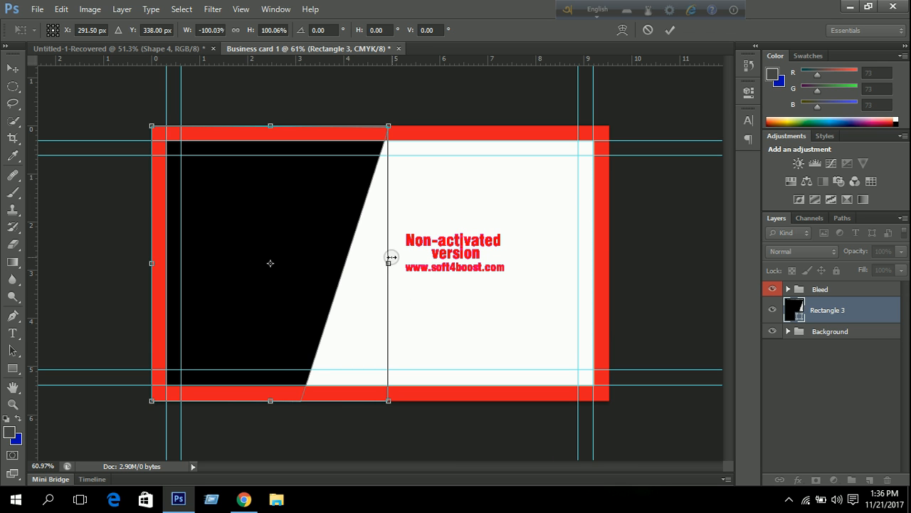
drag(388, 263, 346, 257)
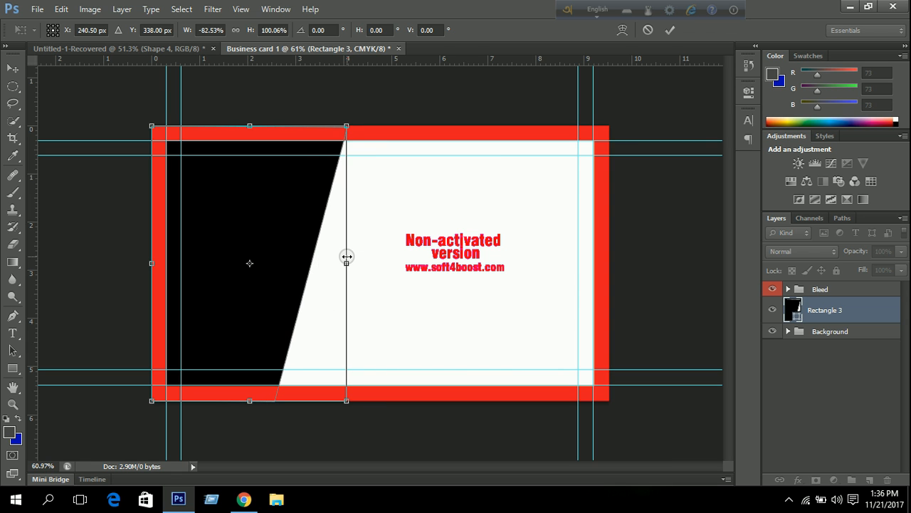
click(670, 30)
scroll(371, 254, up, 2)
scroll(371, 254, down, 2)
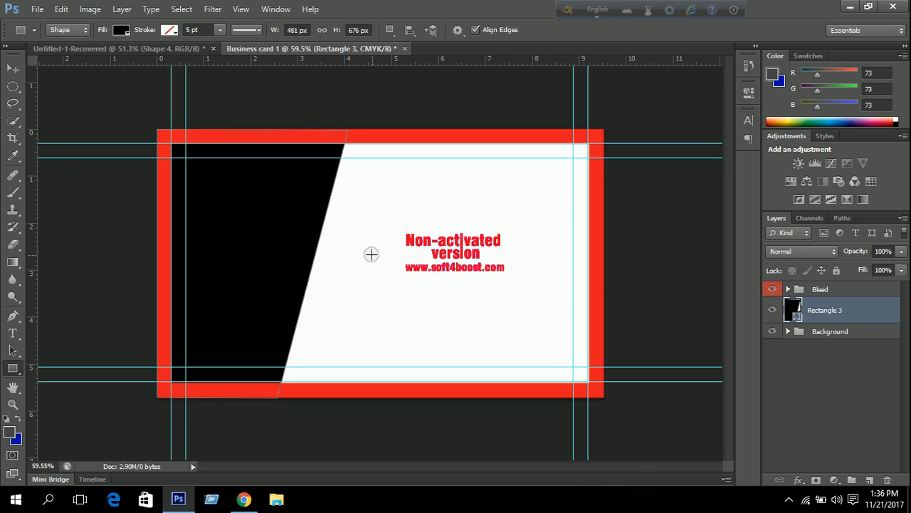
Draw a dark grey horizontal band across the card's lower middle in the Background group.
click(824, 332)
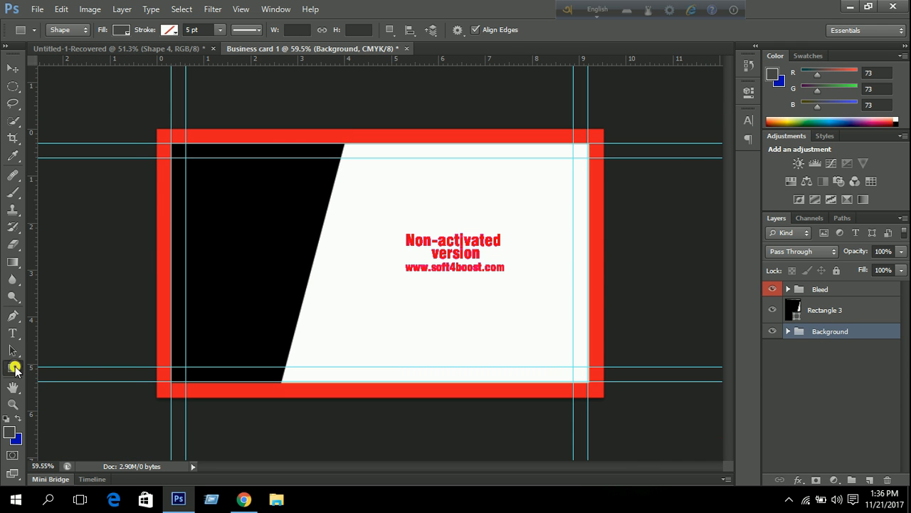
drag(154, 284, 604, 326)
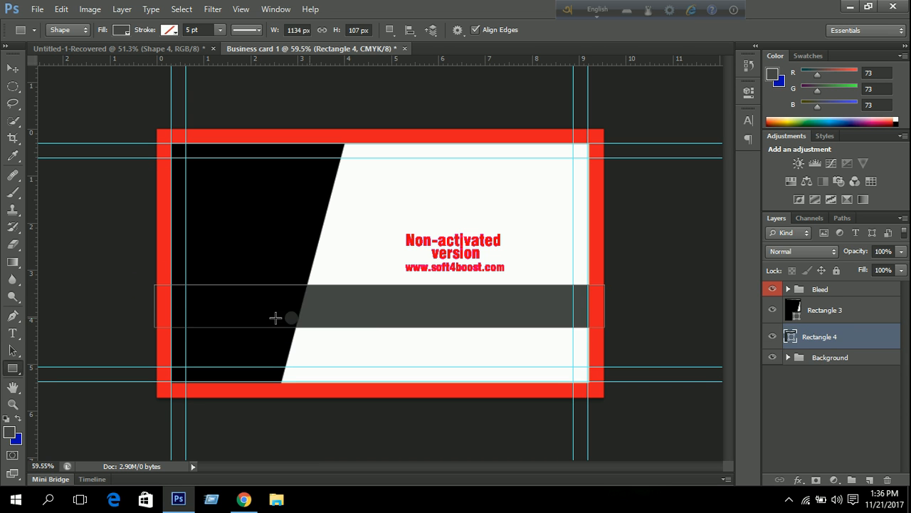
scroll(146, 305, up, 6)
drag(70, 291, 81, 294)
scroll(75, 333, up, 14)
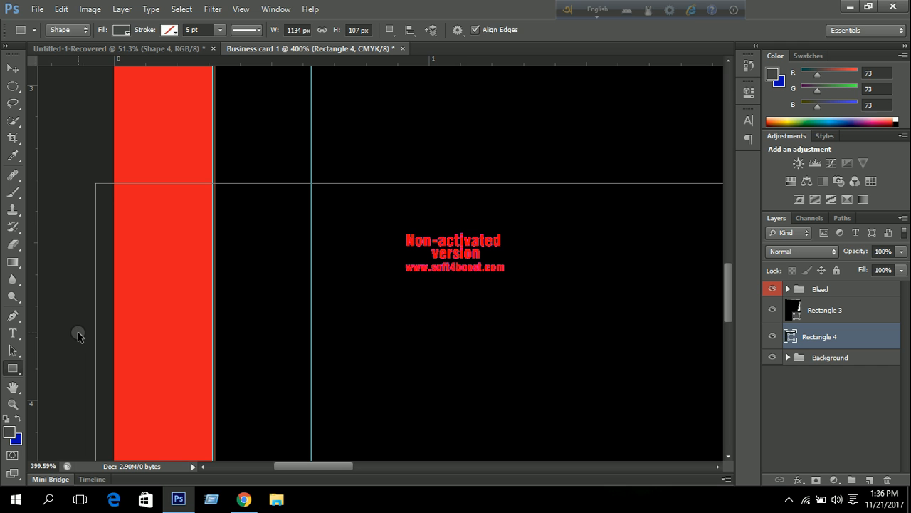
Stretch the band's ends to the card's outer edges, making it 1125 × 107 px.
key(ctrl+t)
drag(95, 325, 112, 325)
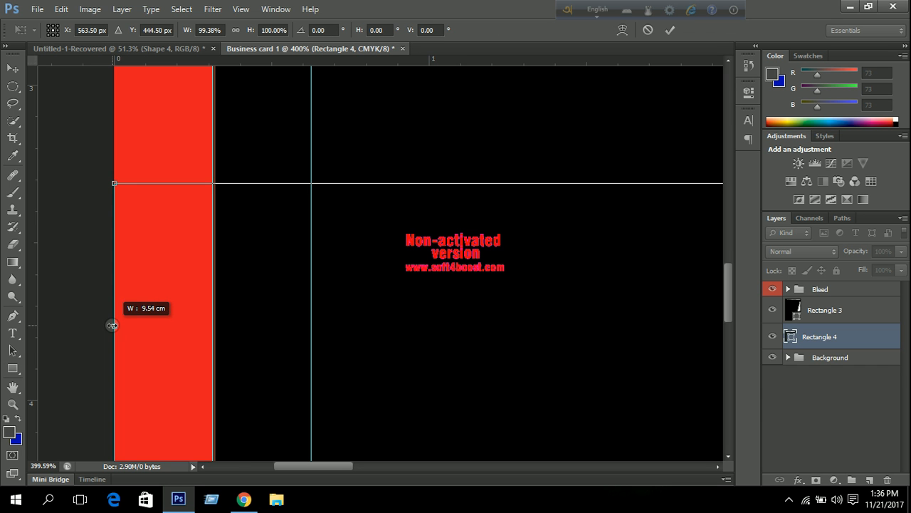
scroll(285, 314, down, 14)
drag(547, 306, 438, 279)
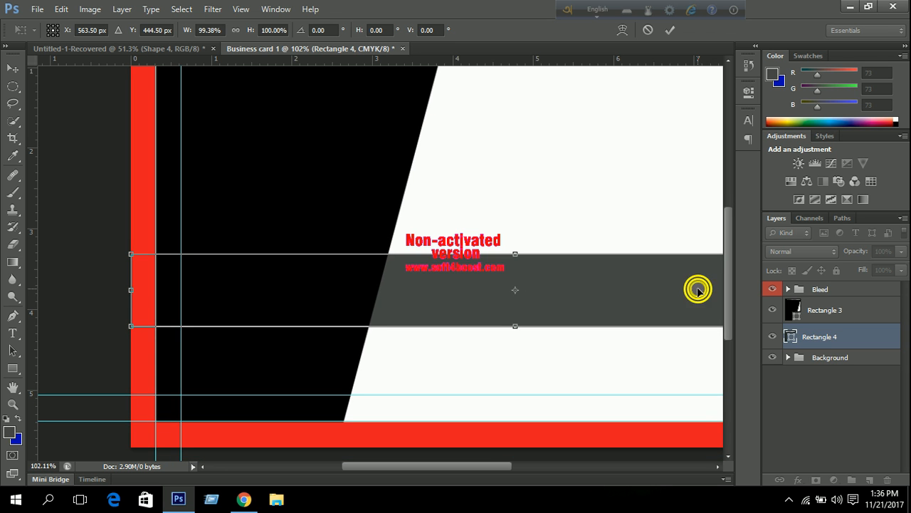
drag(698, 289, 346, 287)
drag(472, 296, 431, 297)
scroll(395, 297, up, 18)
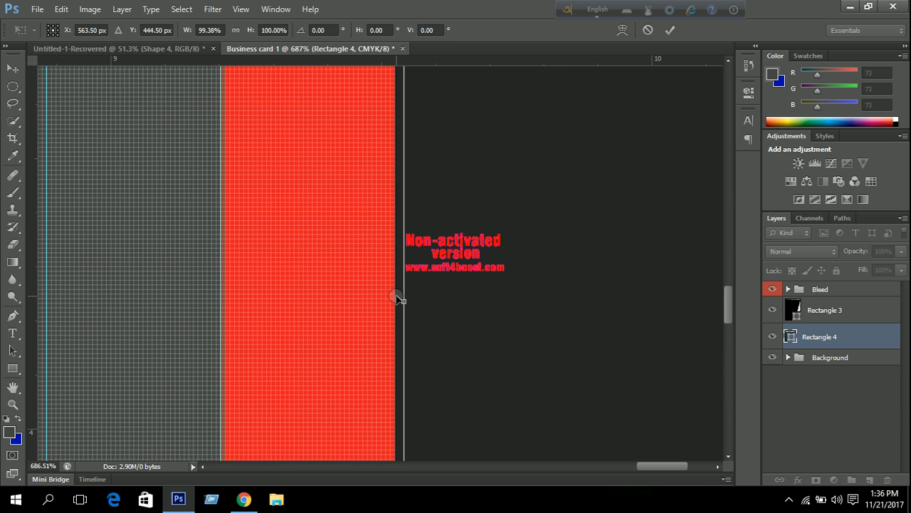
mouse_move(404, 301)
mouse_down()
mouse_move(386, 301)
mouse_move(395, 301)
mouse_up()
scroll(403, 302, down, 20)
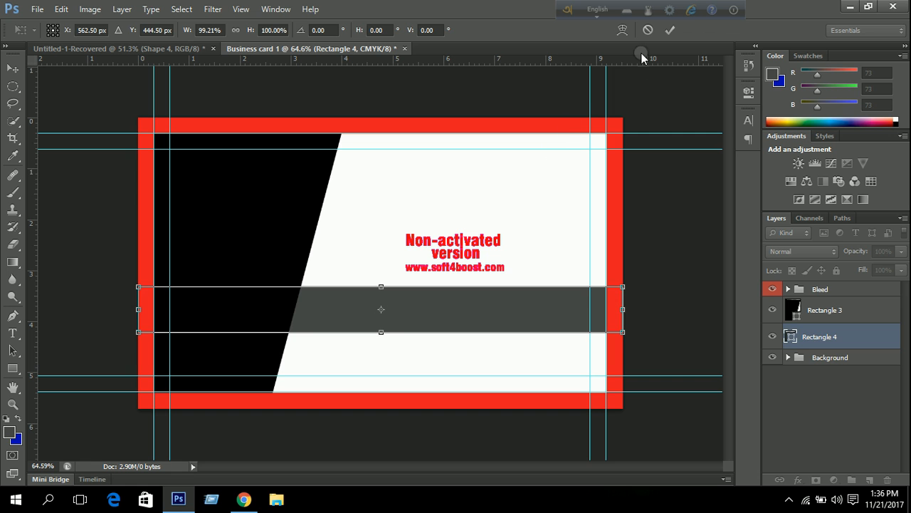
click(670, 29)
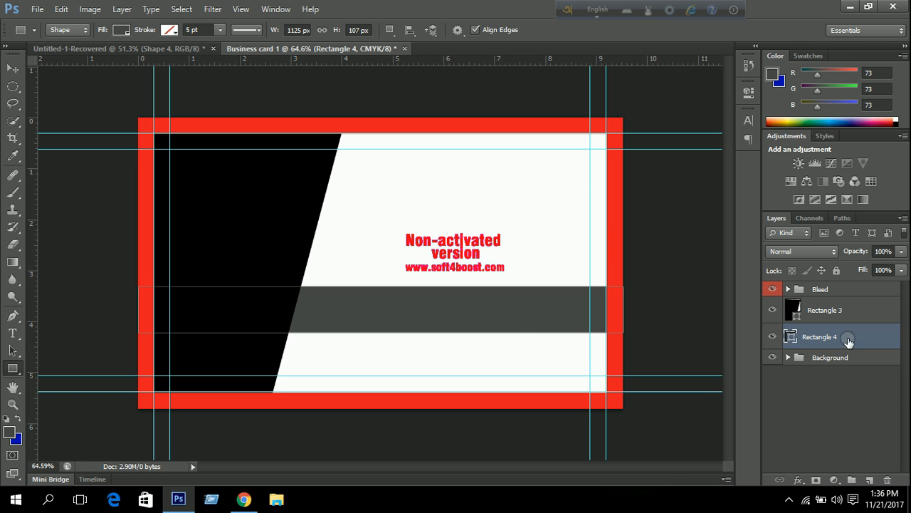
Change Rectangle 4's fill to teal 009da7.
double_click(791, 339)
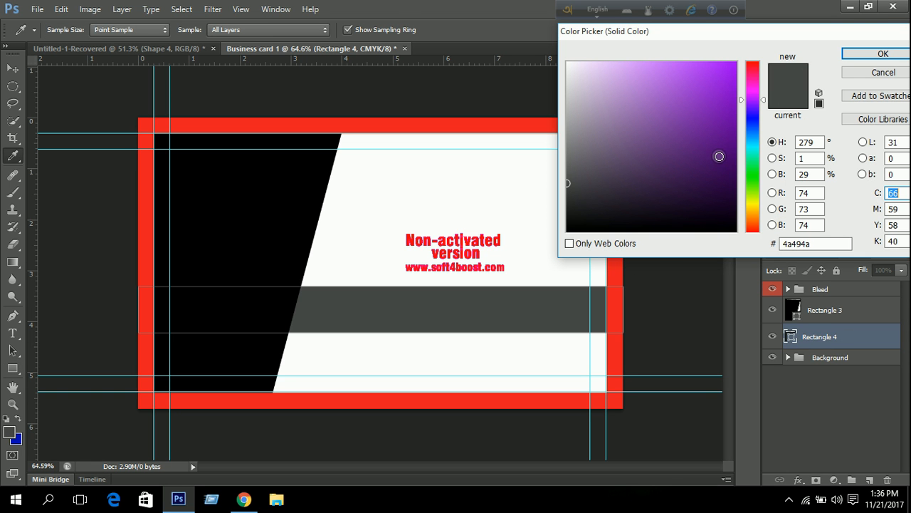
click(754, 146)
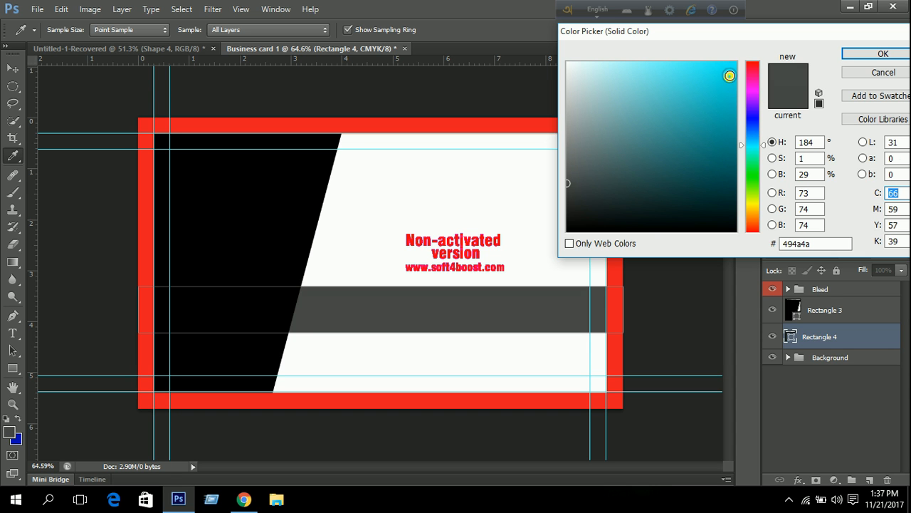
click(734, 64)
drag(727, 120, 739, 125)
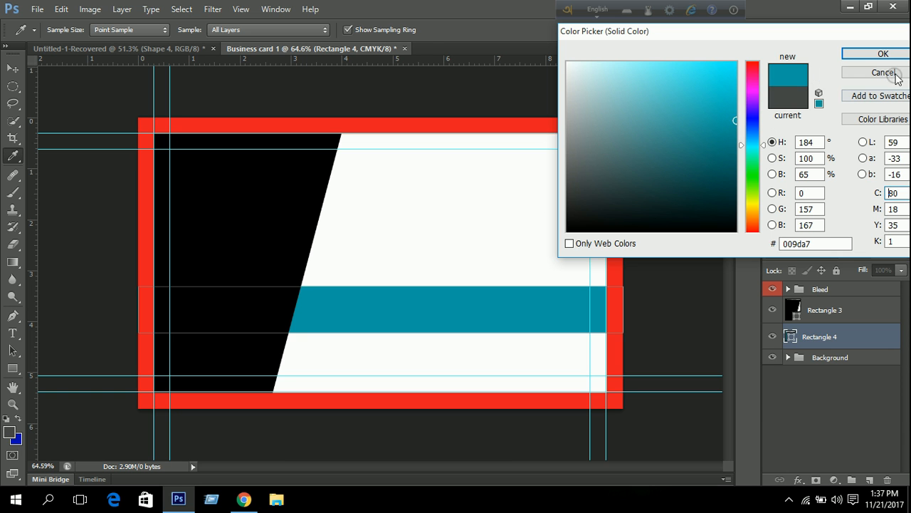
click(881, 54)
Move the teal band above the black shape and reduce its height from the top.
drag(820, 326, 852, 305)
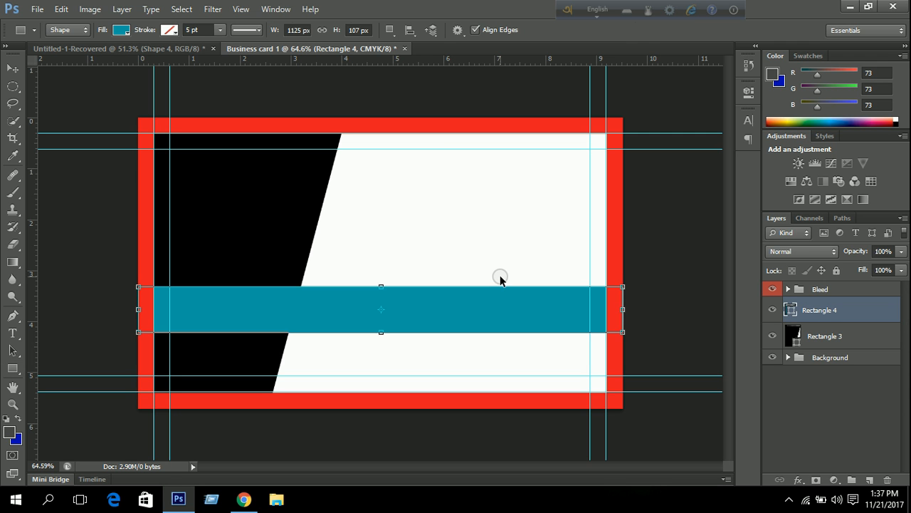
key(ctrl+t)
mouse_move(382, 287)
mouse_down()
mouse_move(386, 301)
mouse_move(381, 291)
mouse_up()
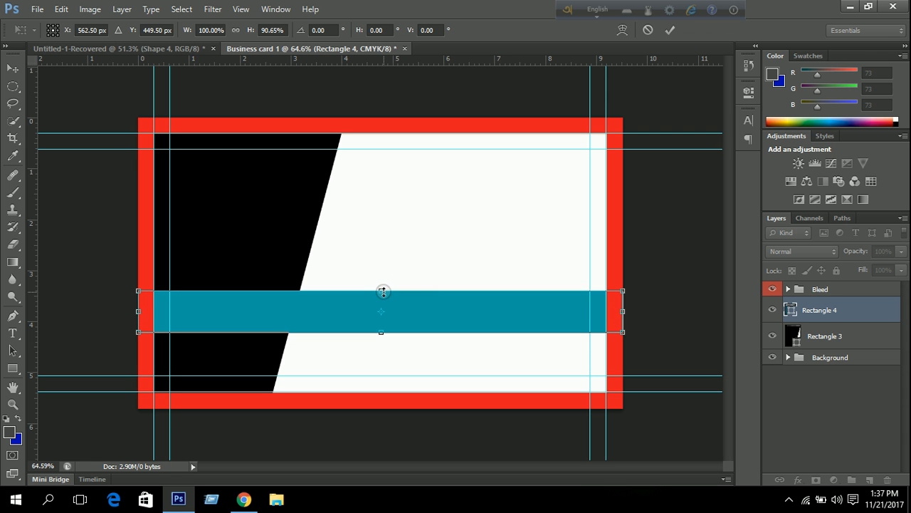
click(670, 30)
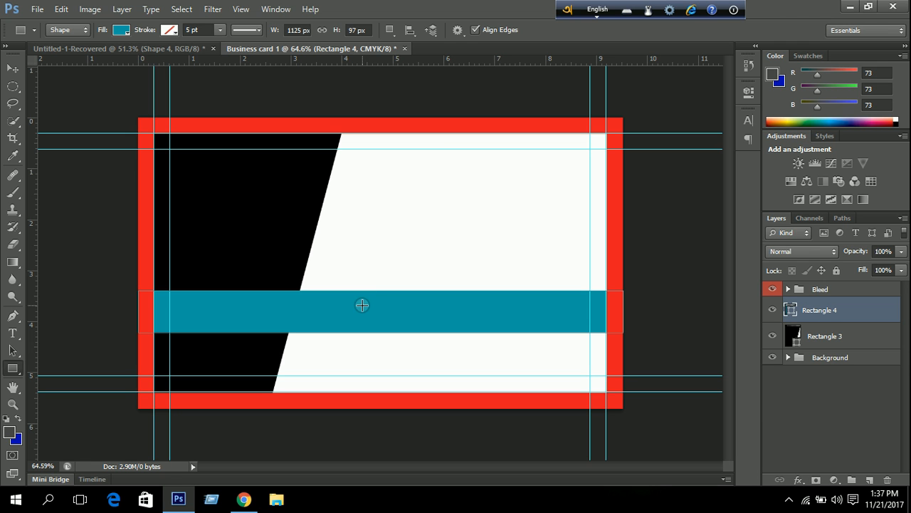
Nudge the teal band slightly down, then select the Background group.
click(13, 68)
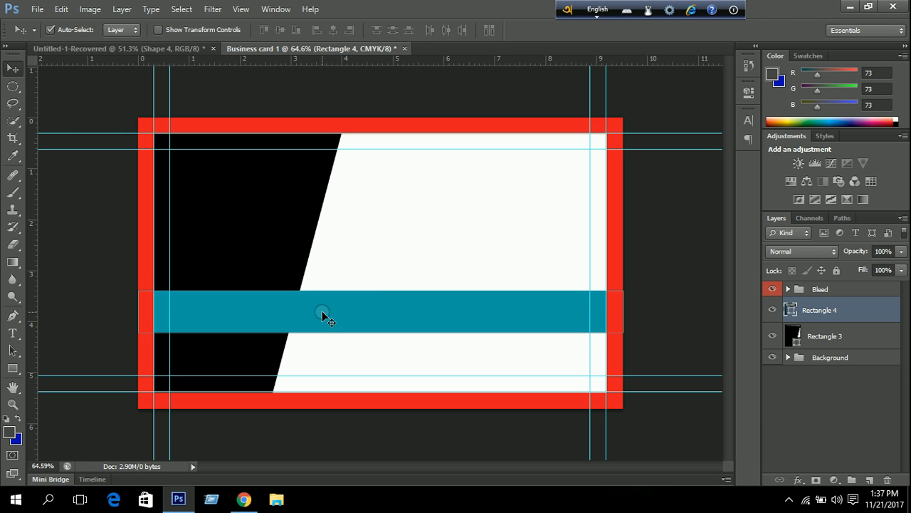
key(Down)
key(Down)
key(Down)
key(Down)
key(Down)
key(Down)
key(Down)
key(Down)
key(Down)
key(Down)
key(Down)
key(Down)
key(Down)
key(Down)
key(Down)
key(Down)
key(Down)
key(Down)
key(Down)
key(Down)
key(Down)
key(Down)
key(Down)
key(Down)
key(Down)
key(Down)
key(Down)
key(Down)
key(Down)
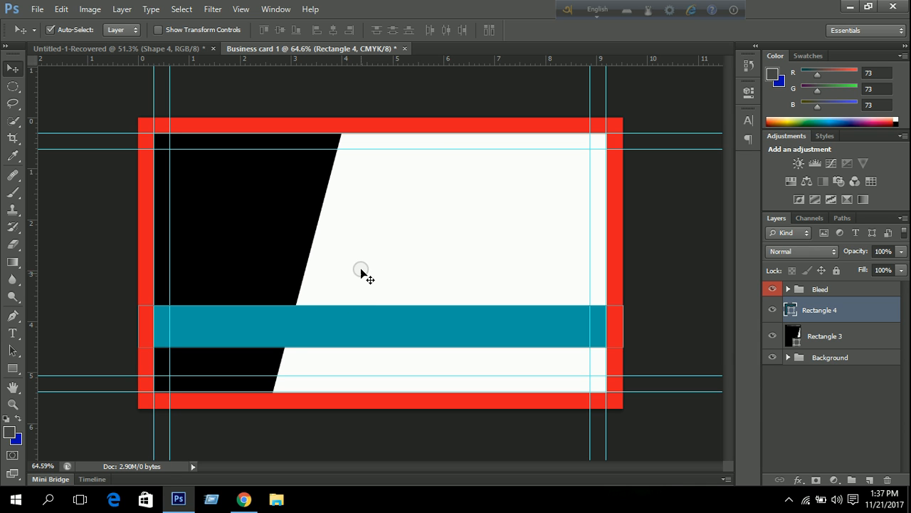
key(Down)
key(Down)
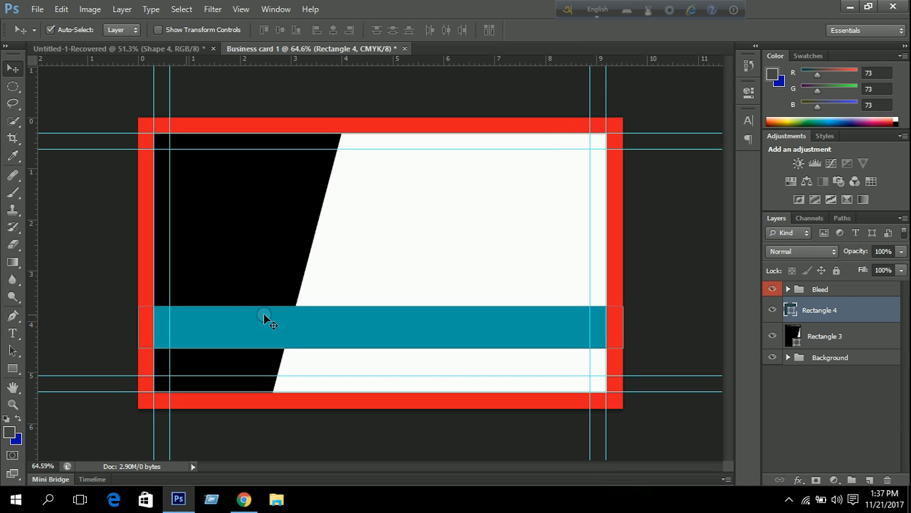
click(856, 358)
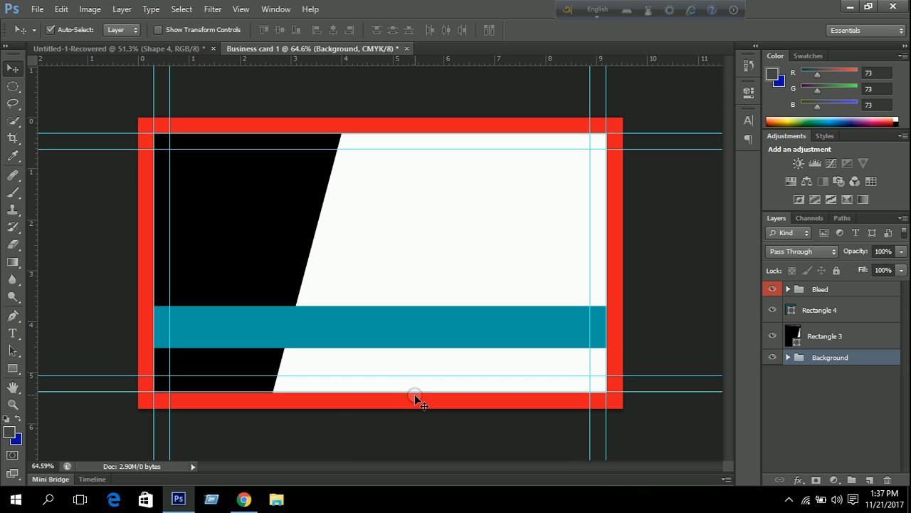
Draw a bottom strip and stretch its sides to the red frame, 1125 × 95 px.
click(12, 368)
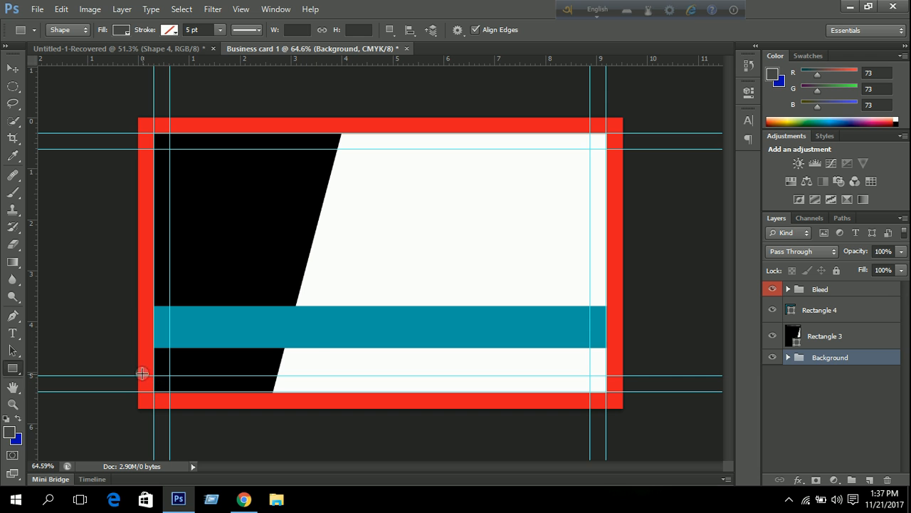
drag(134, 368, 622, 406)
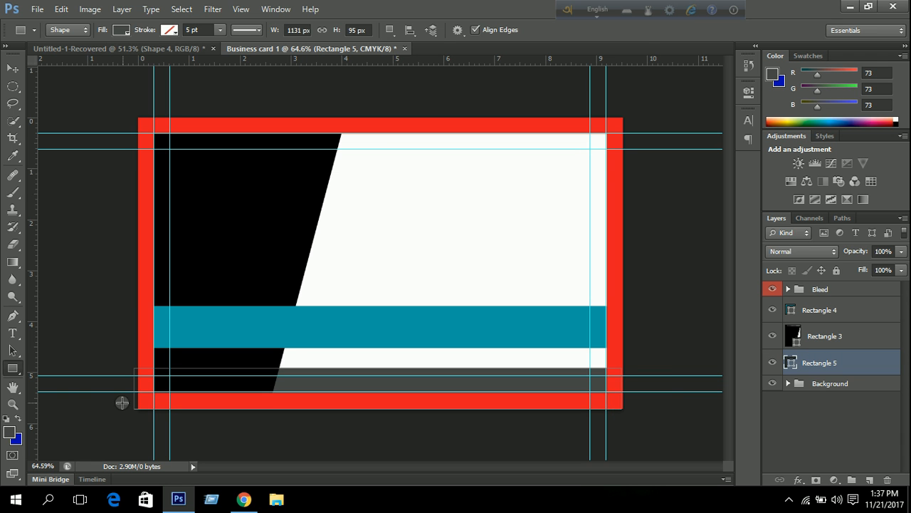
key(ctrl+t)
key(ctrl+0)
scroll(119, 412, up, 3)
drag(94, 382, 184, 352)
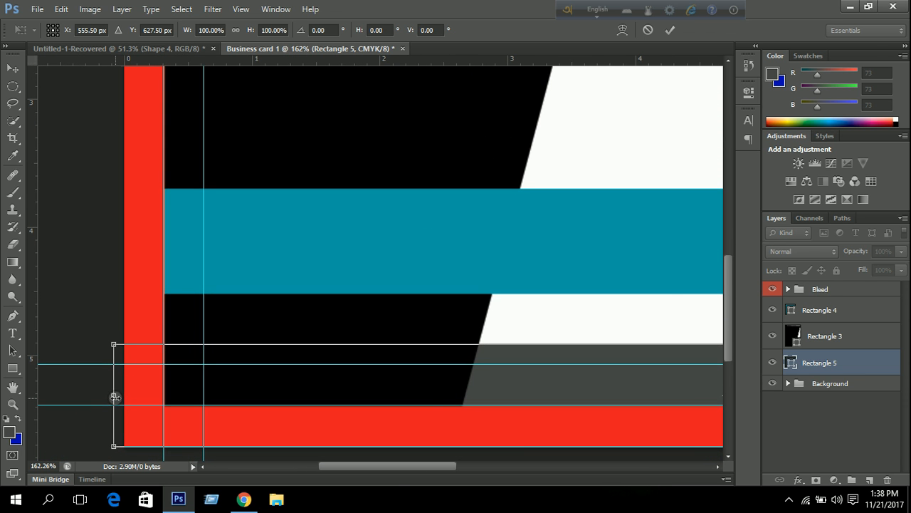
scroll(114, 397, up, 2)
drag(114, 396, 135, 396)
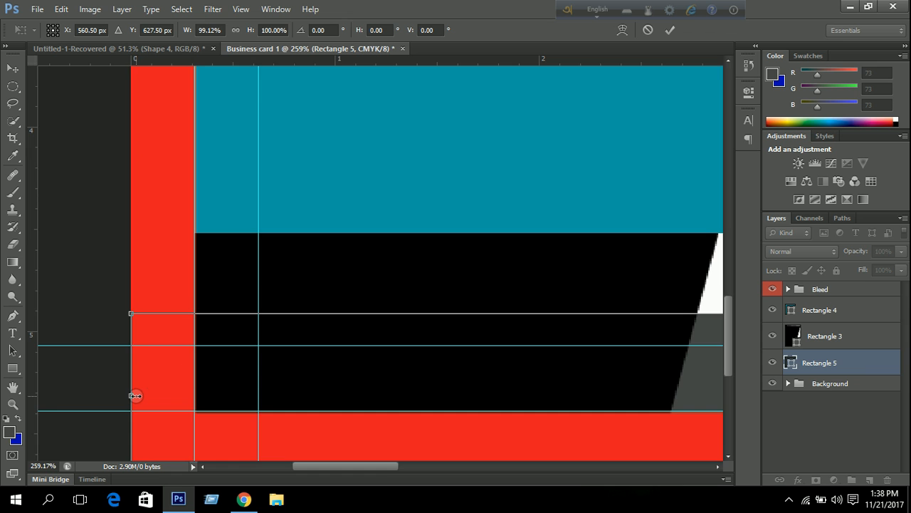
scroll(386, 383, down, 4)
scroll(669, 404, up, 8)
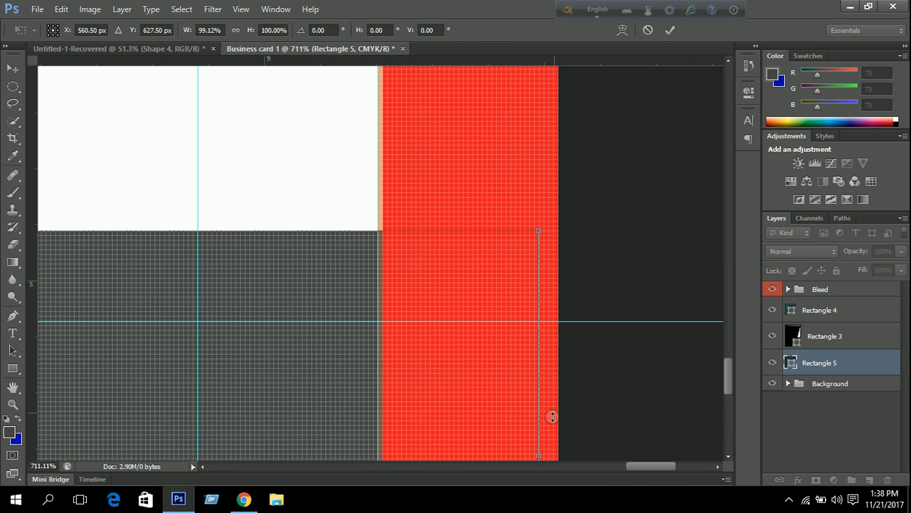
drag(541, 456, 558, 457)
scroll(472, 378, down, 2)
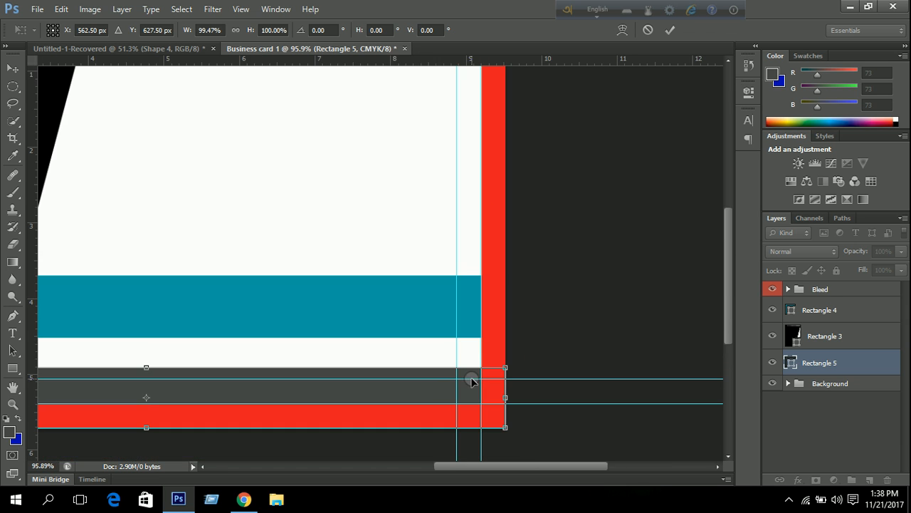
scroll(537, 302, down, 2)
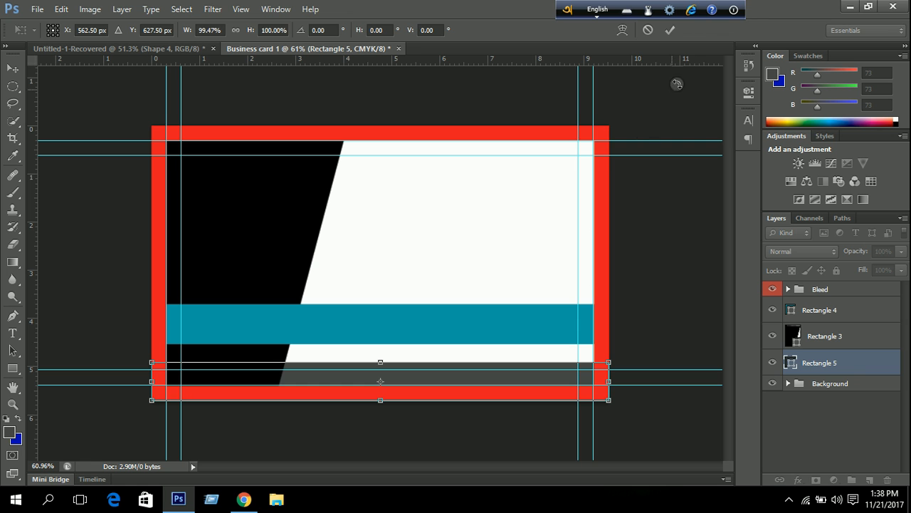
click(671, 31)
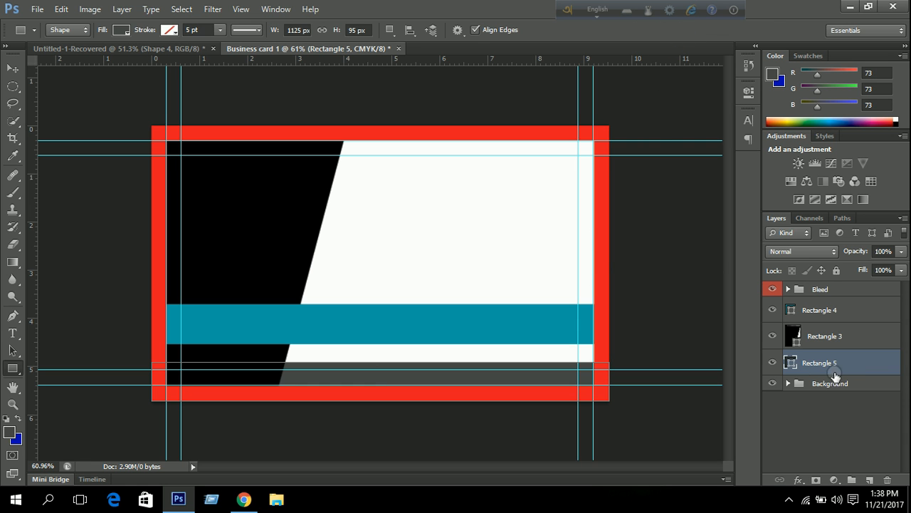
Fill the strip with black sampled from the card and briefly toggle the teal band's visibility.
double_click(791, 364)
click(226, 226)
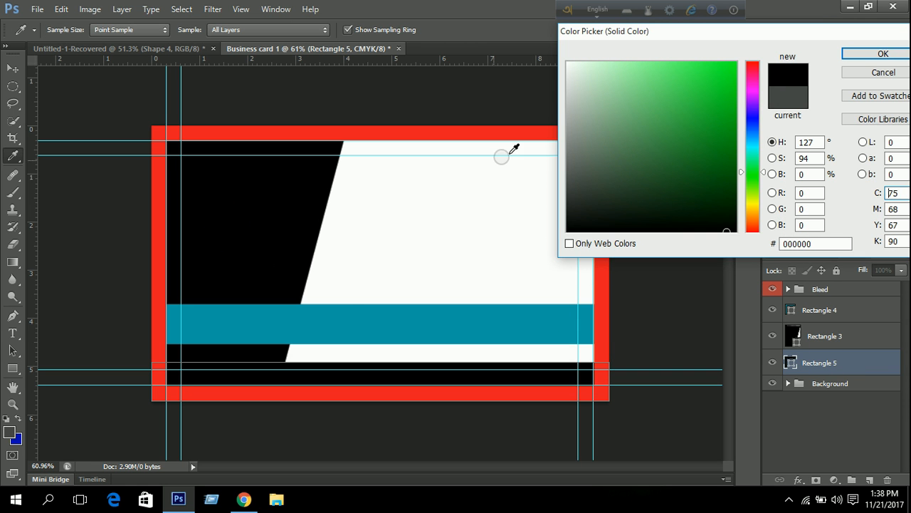
click(883, 53)
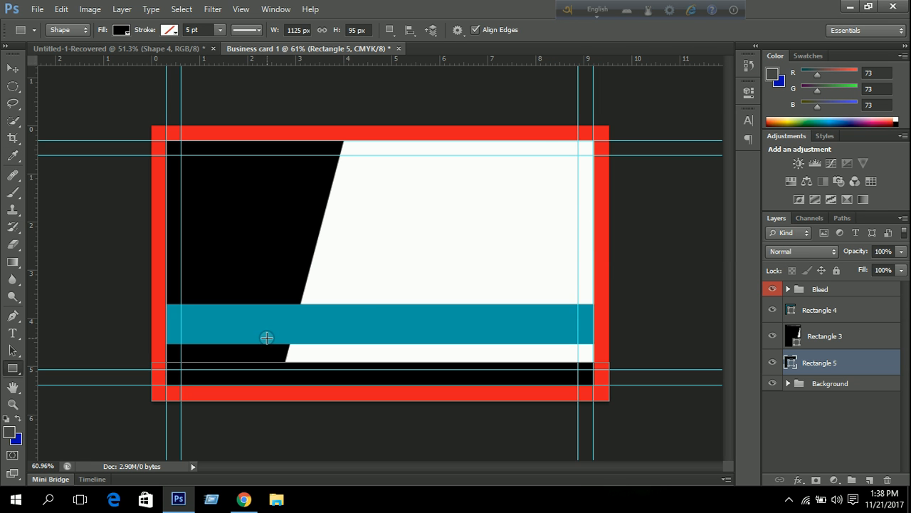
click(823, 311)
click(773, 310)
click(773, 311)
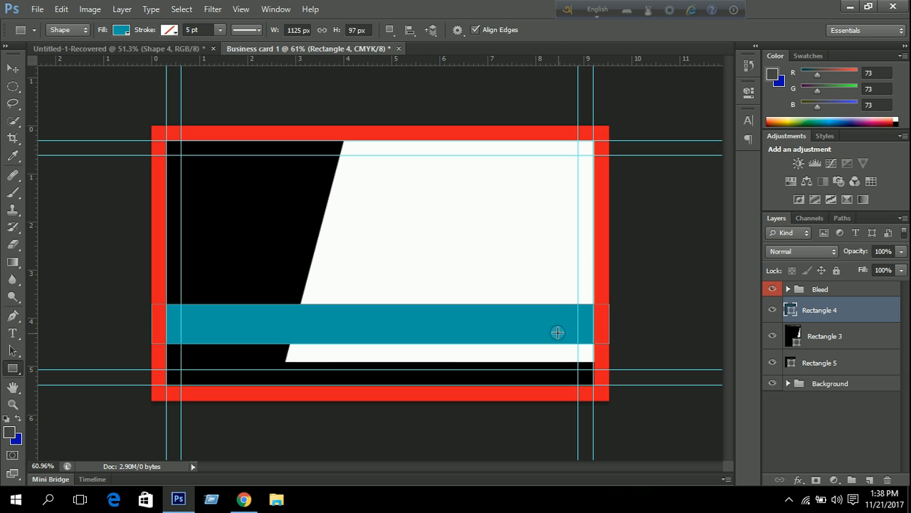
click(12, 369)
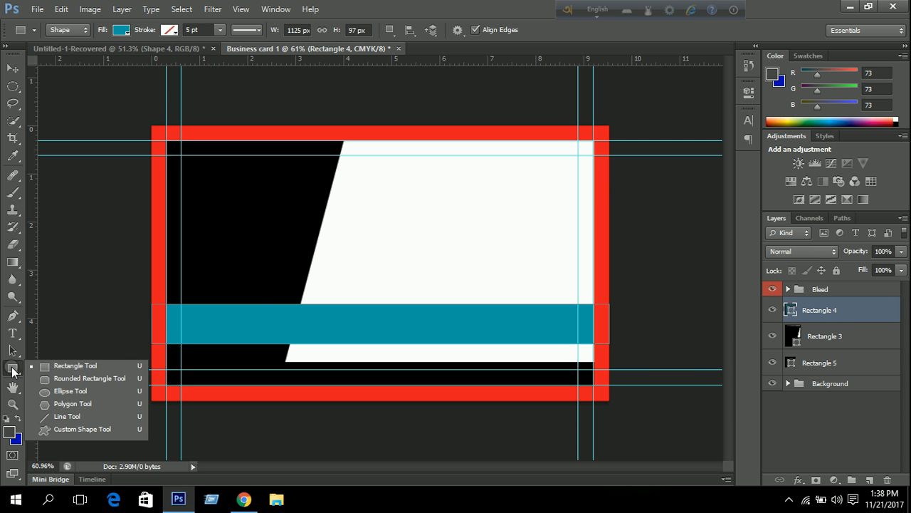
Draw a small upright teal rectangle on the white area, undoing an accidental bleed-frame shift.
click(76, 364)
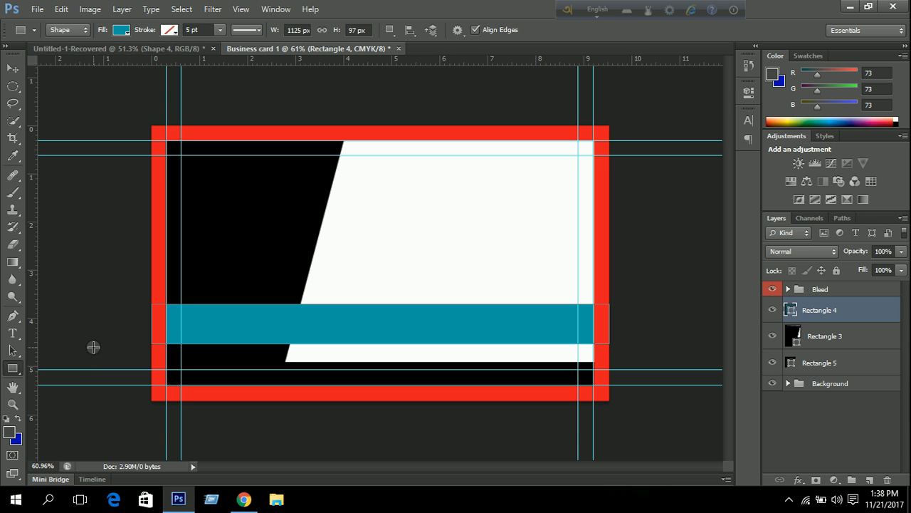
drag(373, 207, 395, 259)
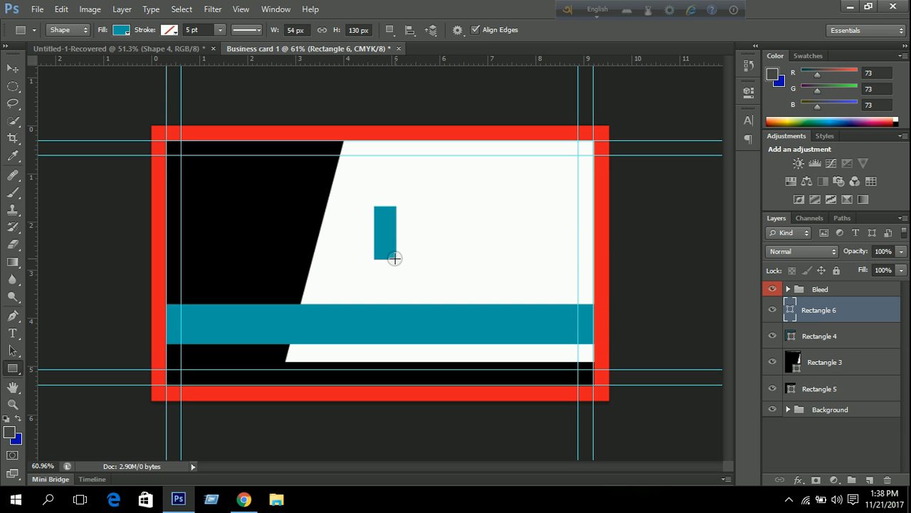
click(8, 68)
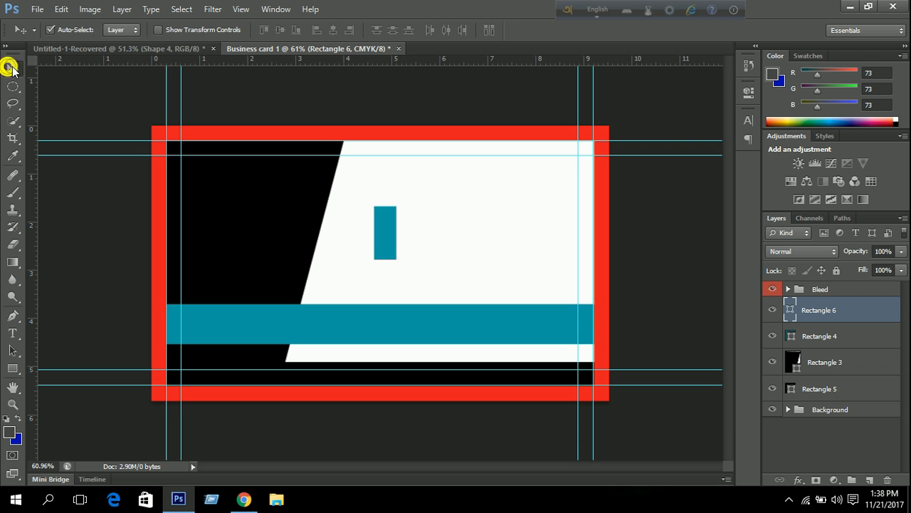
drag(389, 236, 319, 278)
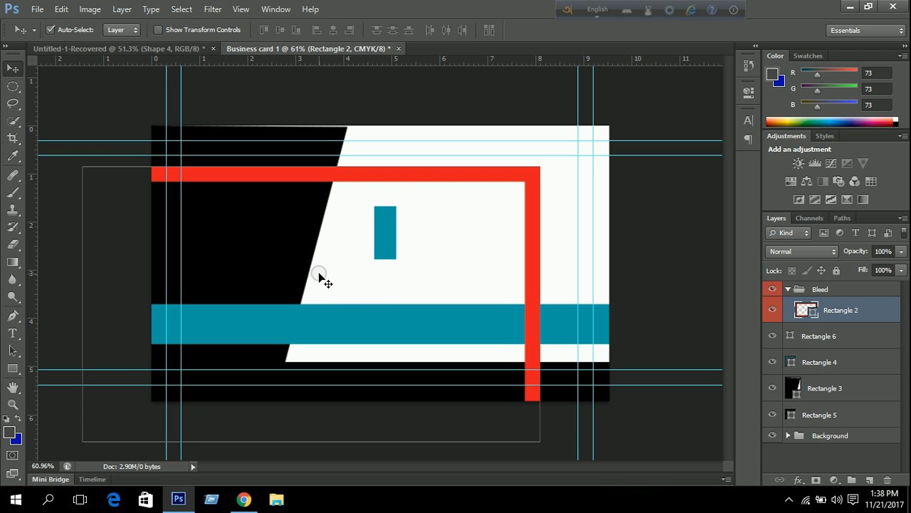
key(ctrl+z)
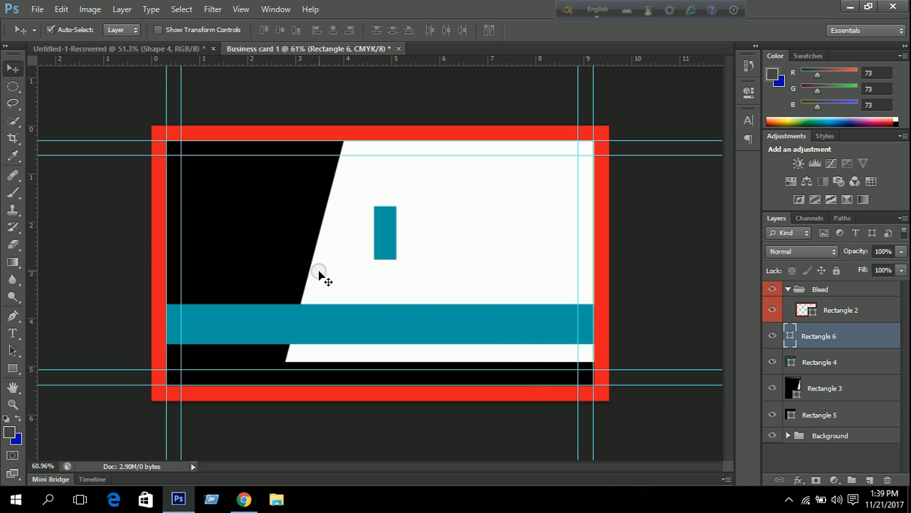
click(830, 335)
Move Rectangle 6 onto the teal band's left part, tilt it 22.82°, and nudge it right.
click(795, 288)
click(819, 340)
key(ctrl+t)
drag(385, 222, 229, 306)
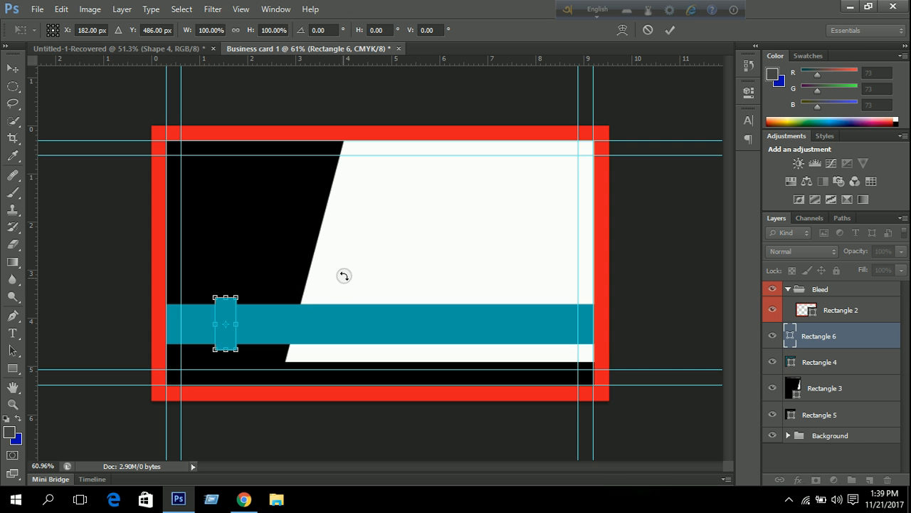
scroll(223, 325, up, 2)
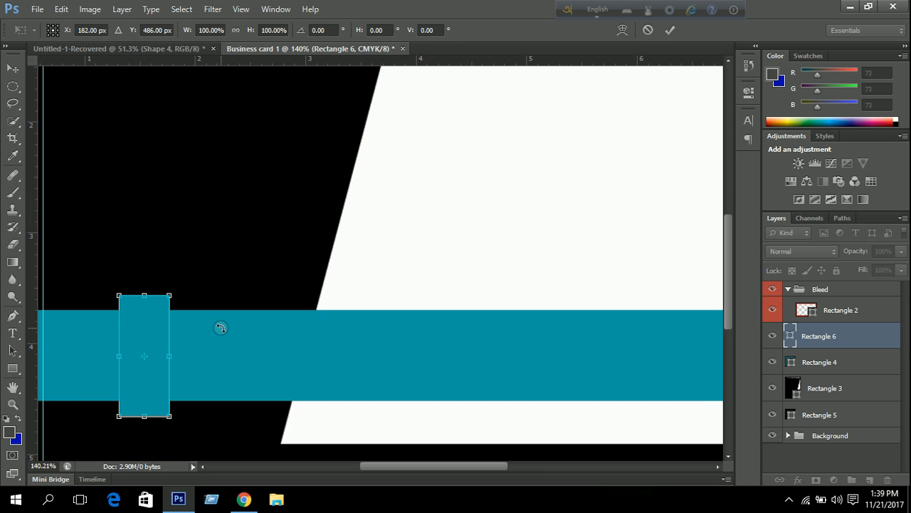
drag(259, 308, 362, 244)
scroll(284, 279, up, 1)
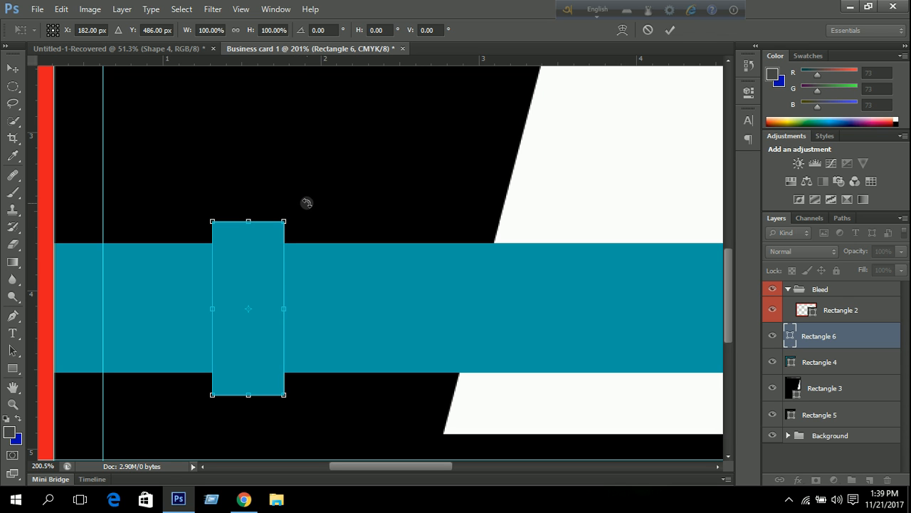
drag(303, 201, 339, 225)
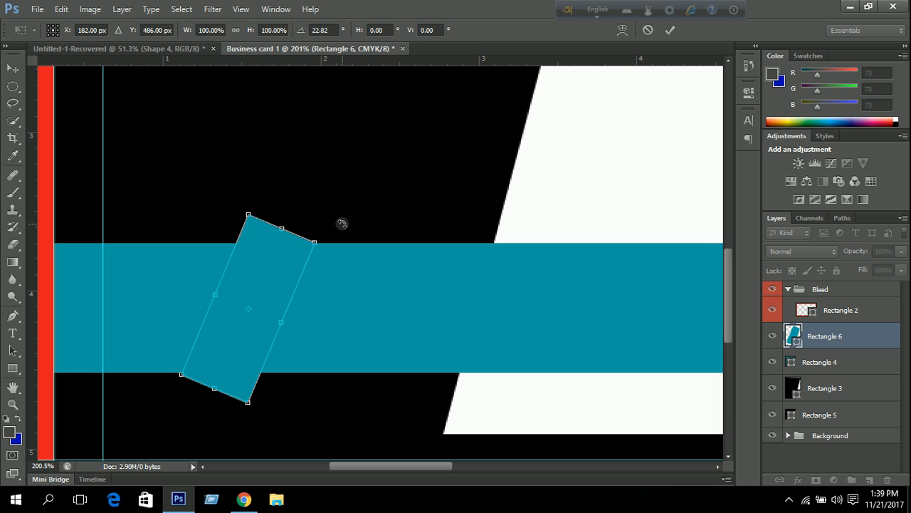
key(Right)
key(Right)
key(Right)
key(Right)
key(Right)
key(Right)
key(Right)
key(Right)
key(Right)
key(Right)
key(Right)
key(Right)
key(Right)
key(Right)
key(Right)
key(Right)
key(Right)
key(Right)
key(Right)
key(Right)
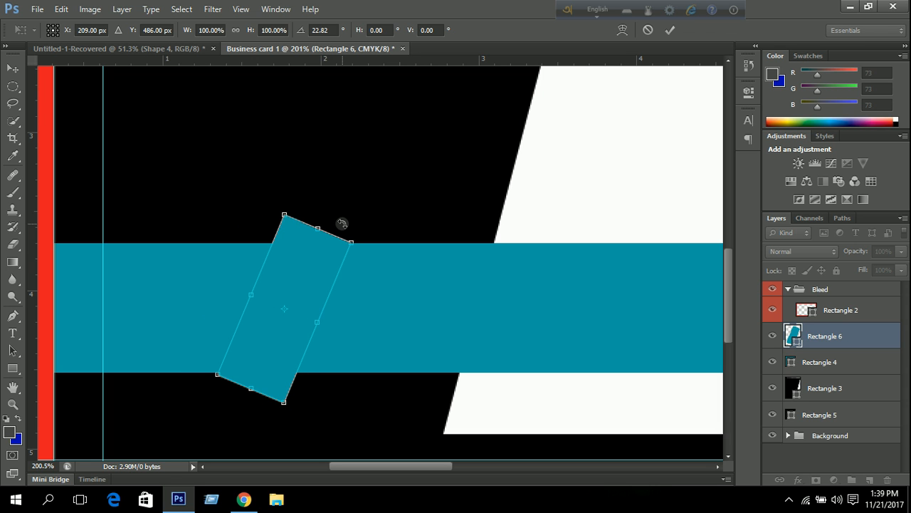
key(Right)
key(Right)
key(Right)
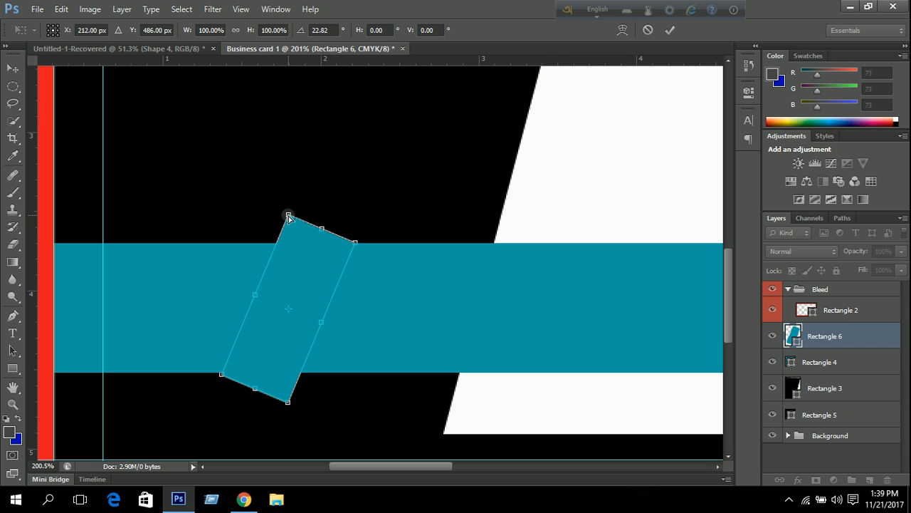
Drag Rectangle 6's corners so its bottom edge sits flush on the teal band's edges.
drag(288, 216, 277, 242)
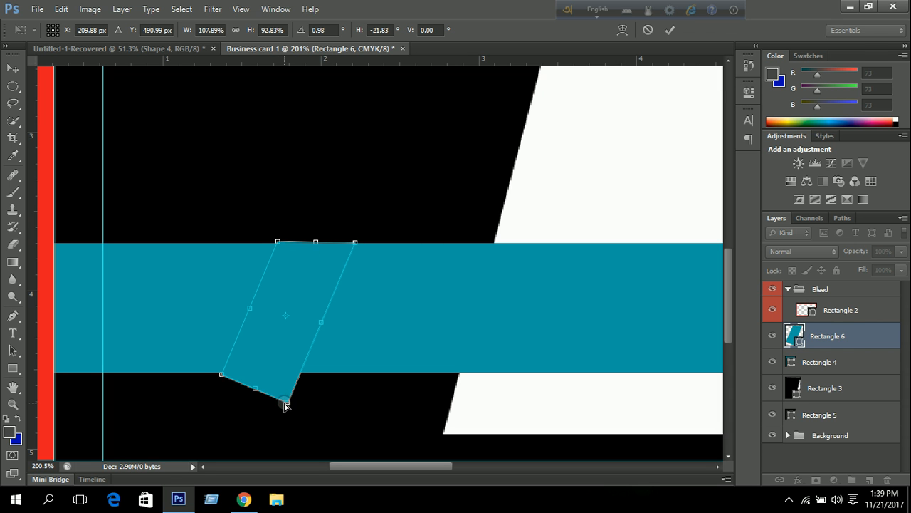
drag(286, 404, 298, 374)
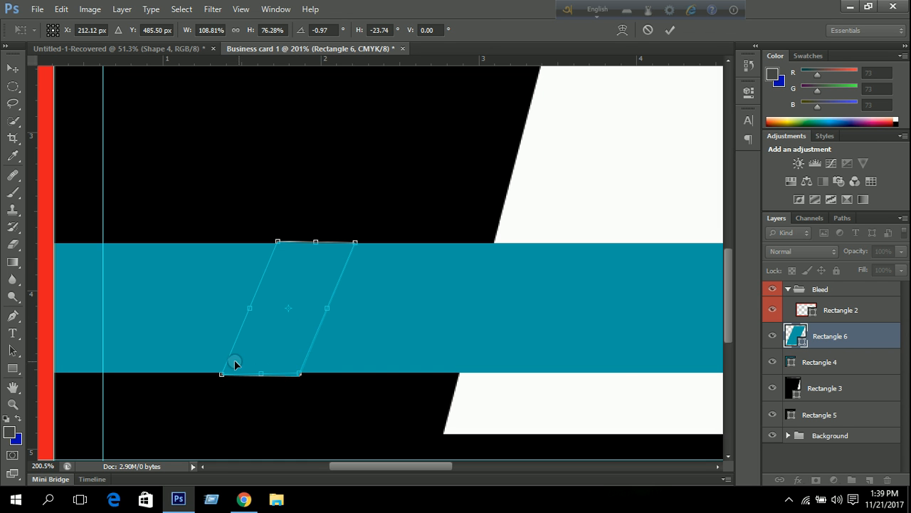
scroll(221, 377, up, 8)
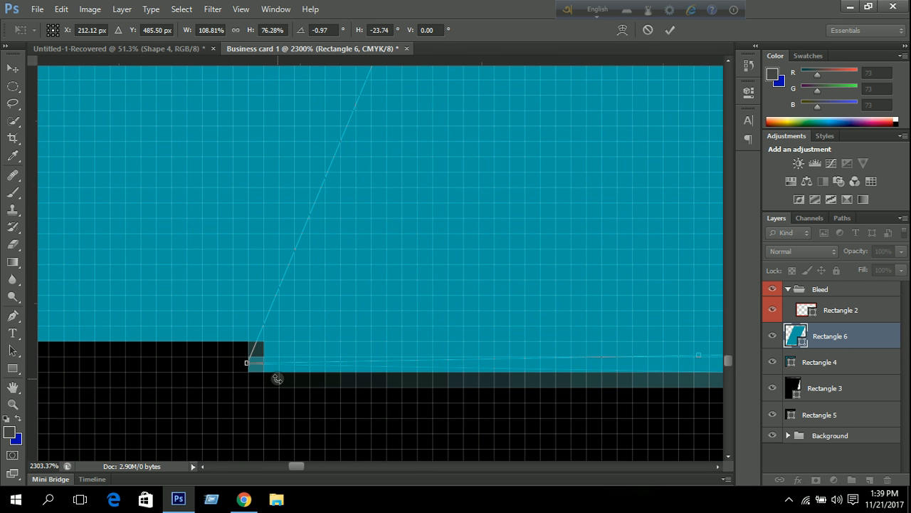
drag(245, 366, 247, 345)
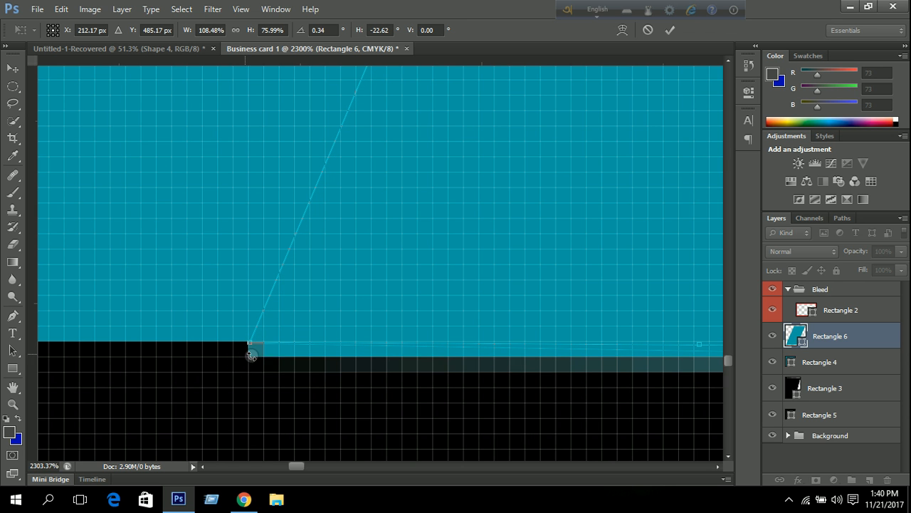
scroll(541, 358, down, 3)
scroll(509, 356, down, 3)
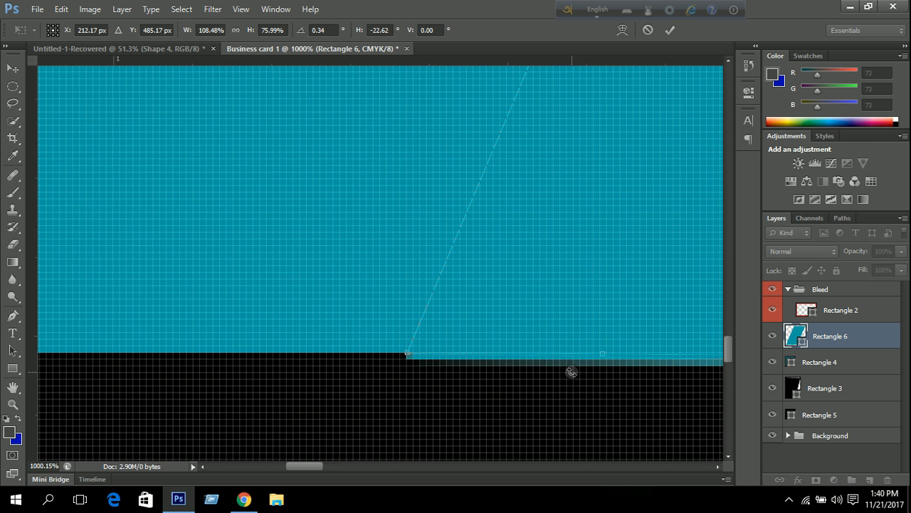
scroll(581, 354, down, 3)
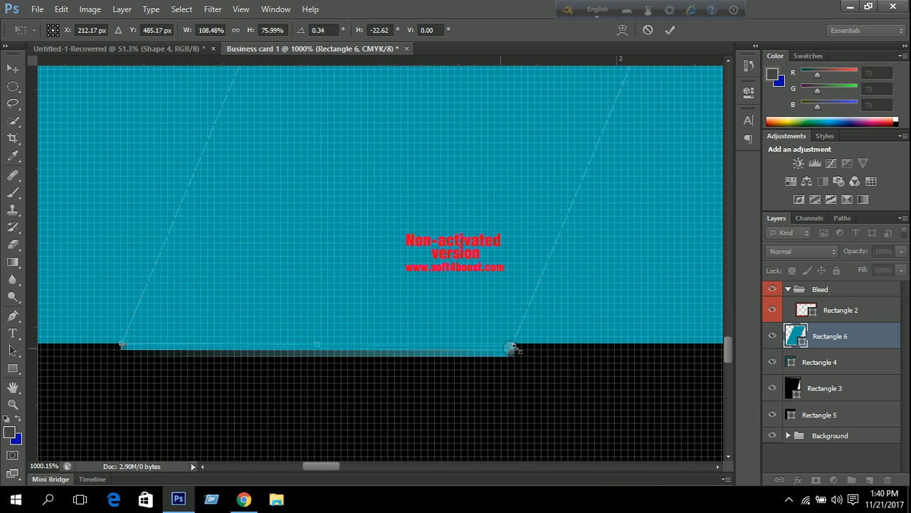
scroll(513, 349, up, 8)
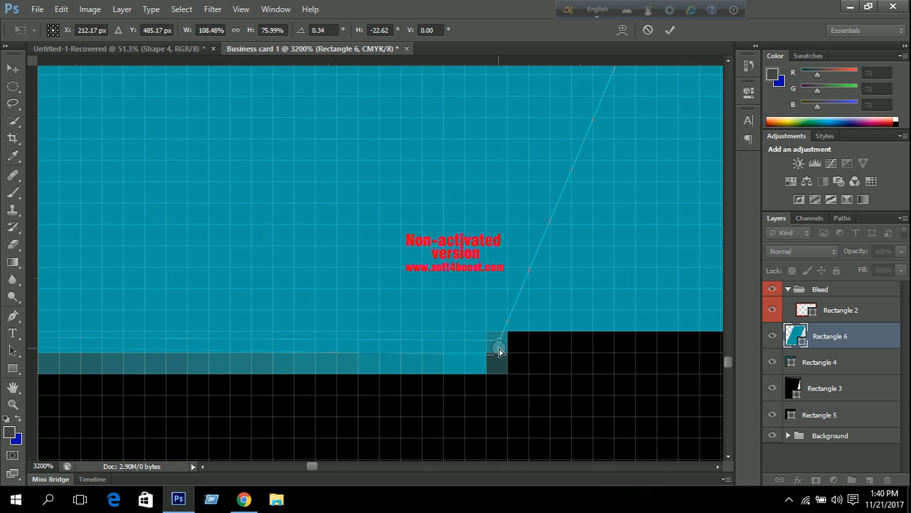
mouse_move(498, 345)
mouse_down()
mouse_move(496, 356)
mouse_move(500, 336)
mouse_up()
Align the top corners with the band's top edge, skewing the shape to about -23.2°.
scroll(445, 339, down, 12)
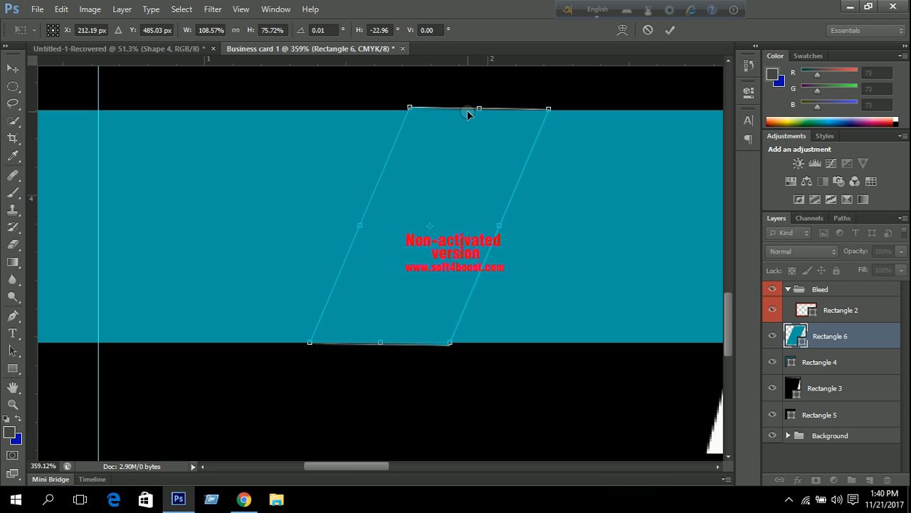
scroll(467, 110, up, 11)
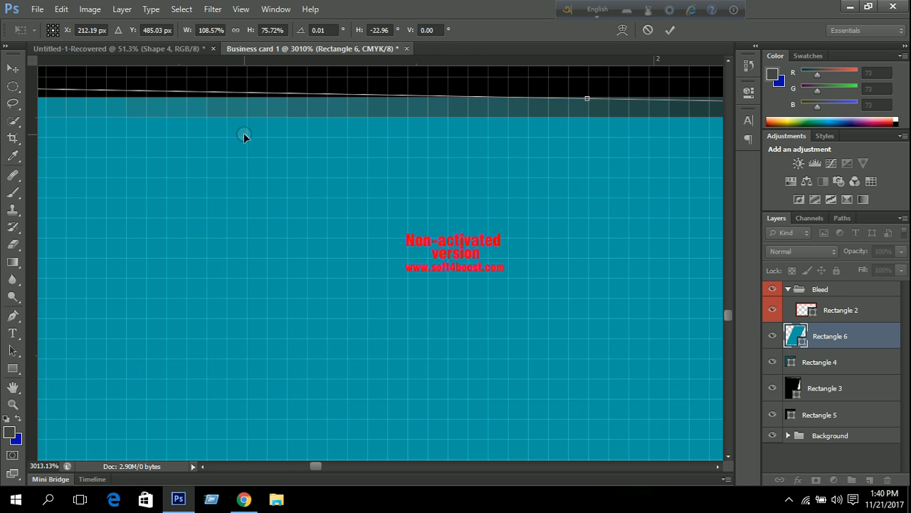
drag(206, 133, 399, 227)
scroll(387, 228, up, 1)
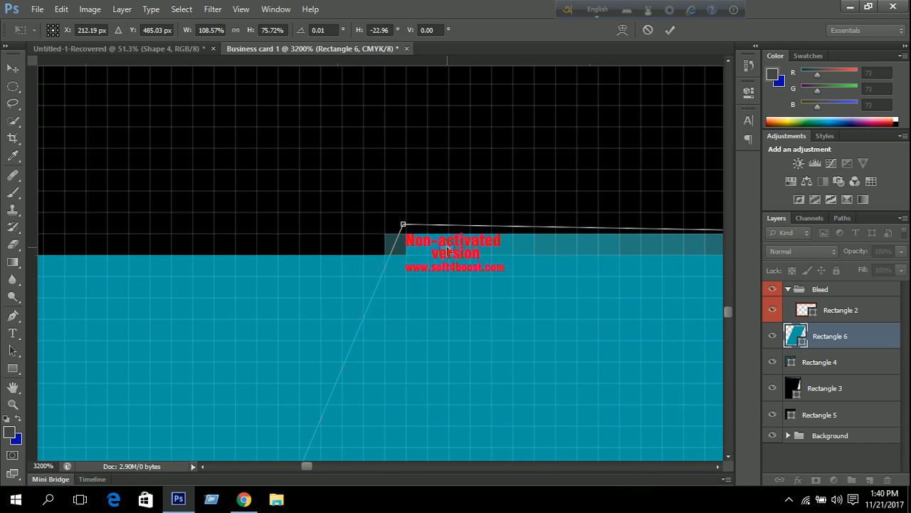
drag(403, 224, 402, 256)
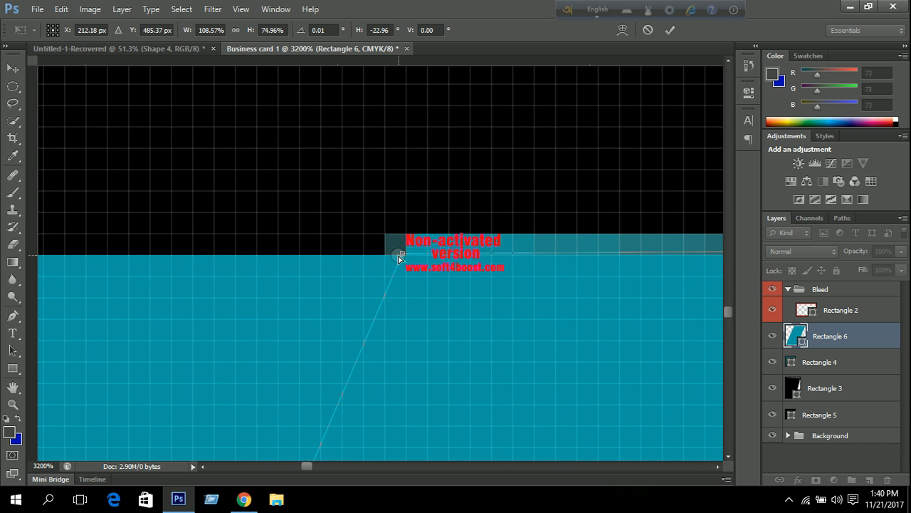
drag(624, 269, 195, 243)
drag(598, 247, 572, 237)
drag(707, 241, 689, 245)
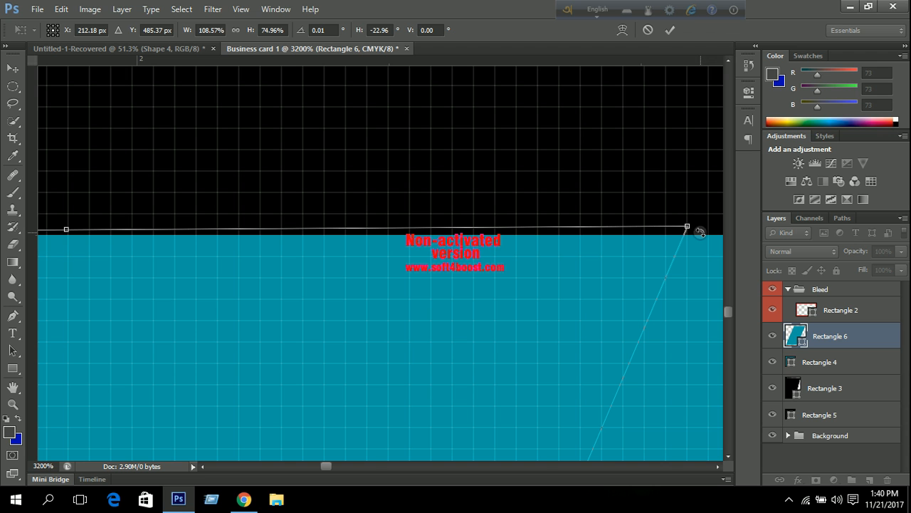
drag(688, 231, 688, 240)
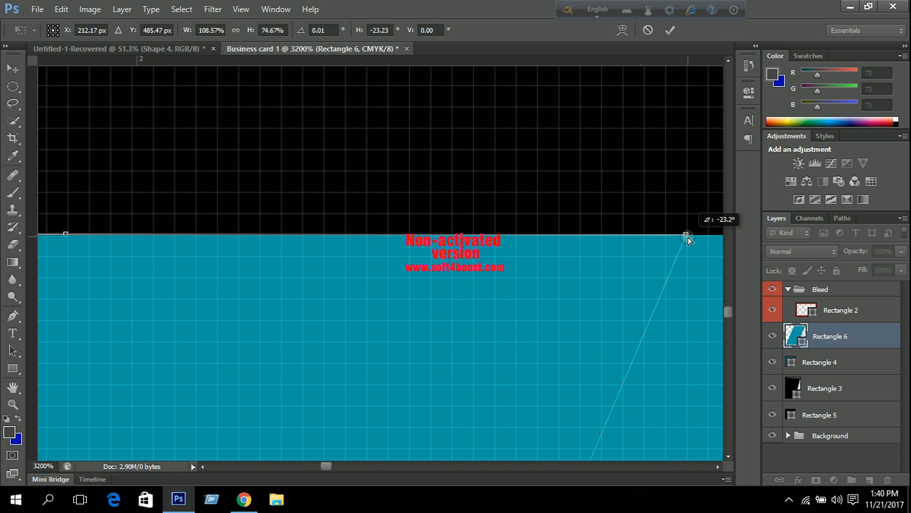
scroll(619, 246, down, 8)
scroll(511, 247, down, 4)
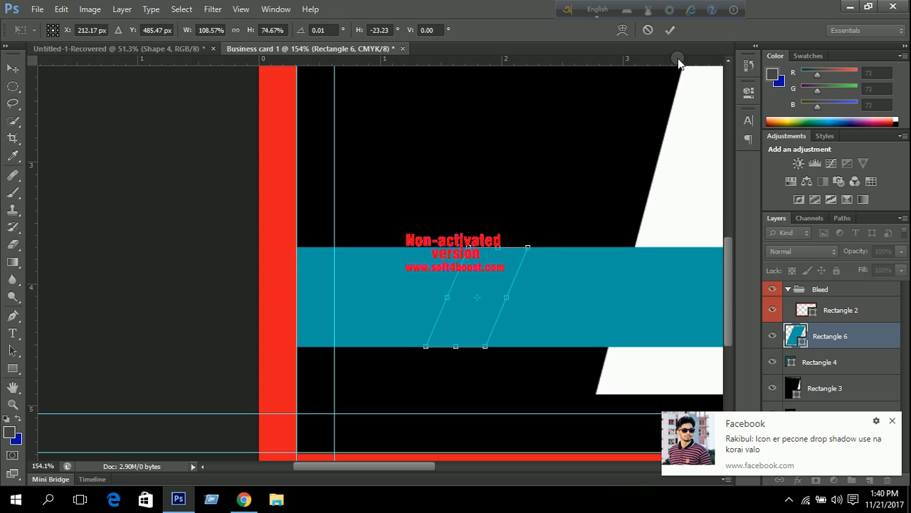
Commit the skew and fill Rectangle 6 with black sampled from the card's dark area.
click(669, 32)
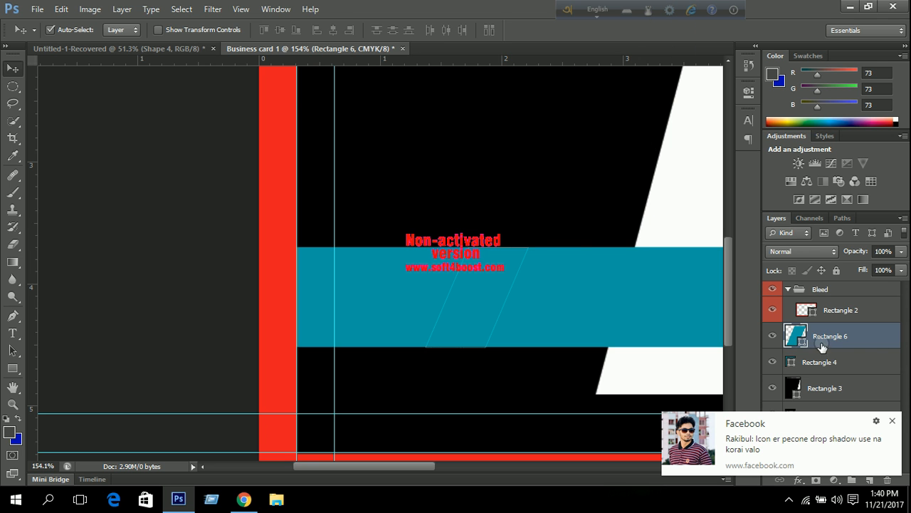
double_click(795, 338)
click(481, 178)
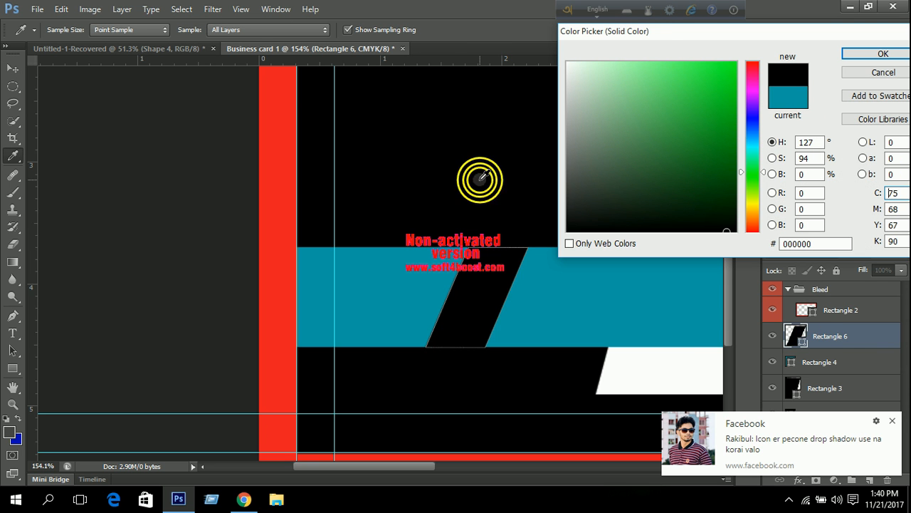
click(482, 175)
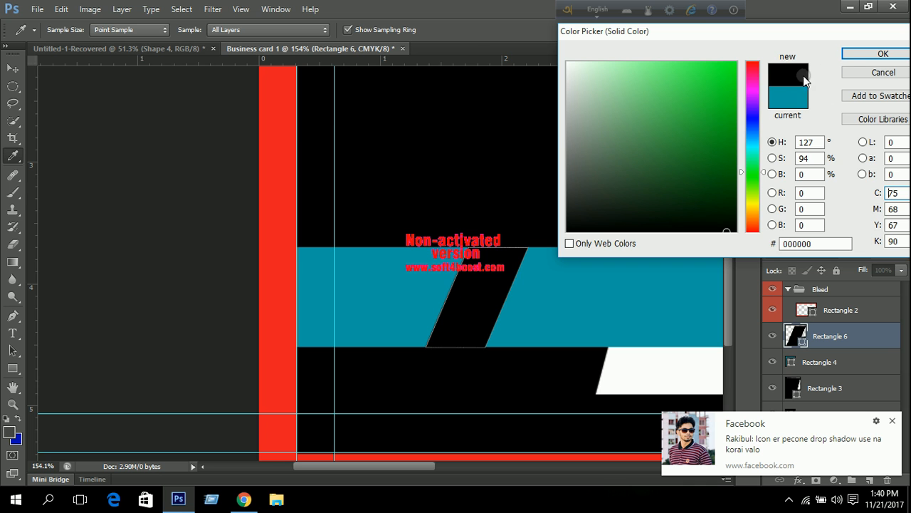
click(855, 54)
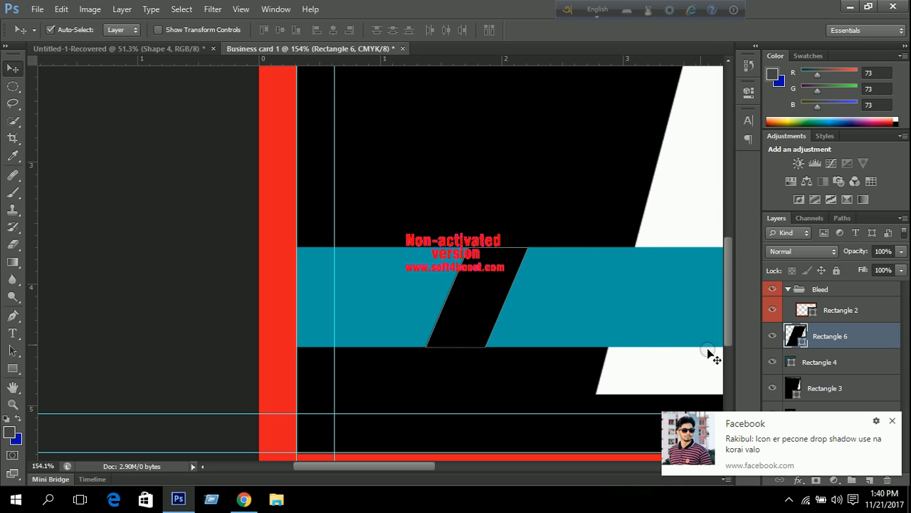
click(892, 420)
click(478, 183)
key(ctrl+0)
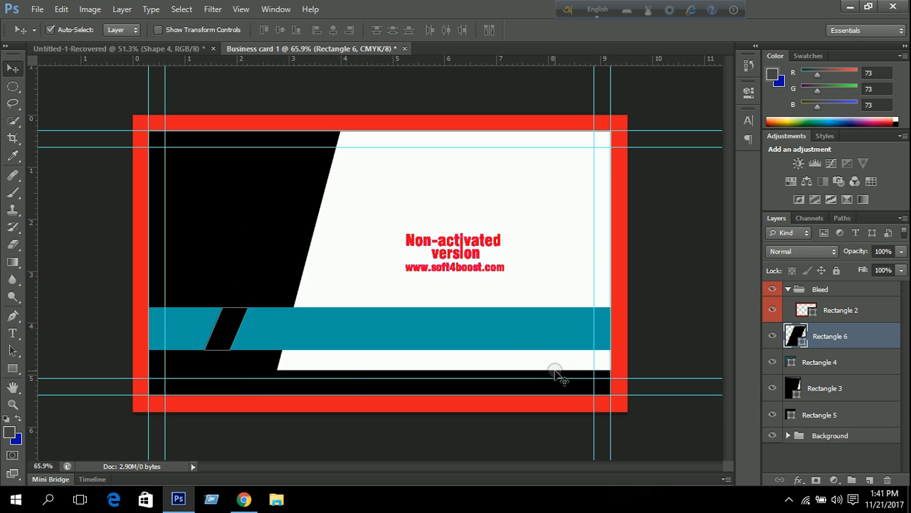
Put Rectangles 3 and 5 into Group 1, leaving Rectangles 4 and 6 above it.
click(847, 338)
ctrl+click(826, 388)
ctrl+click(825, 414)
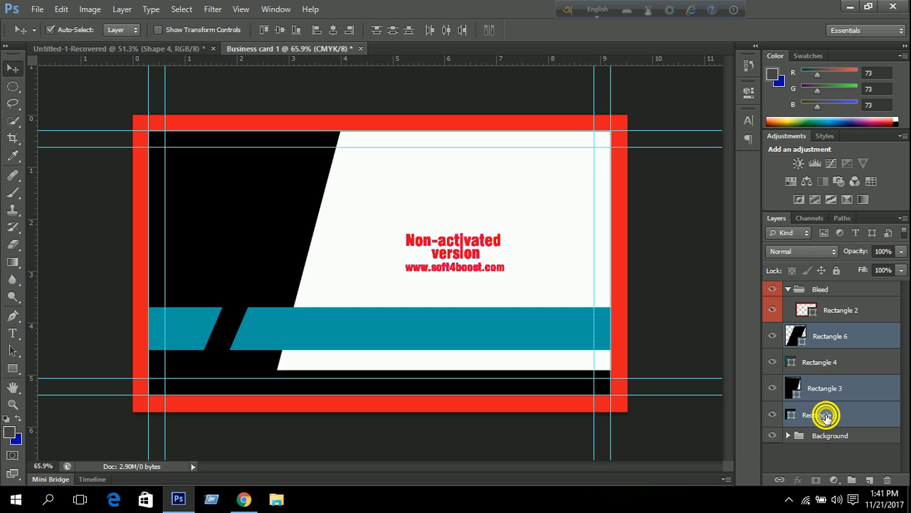
key(ctrl+g)
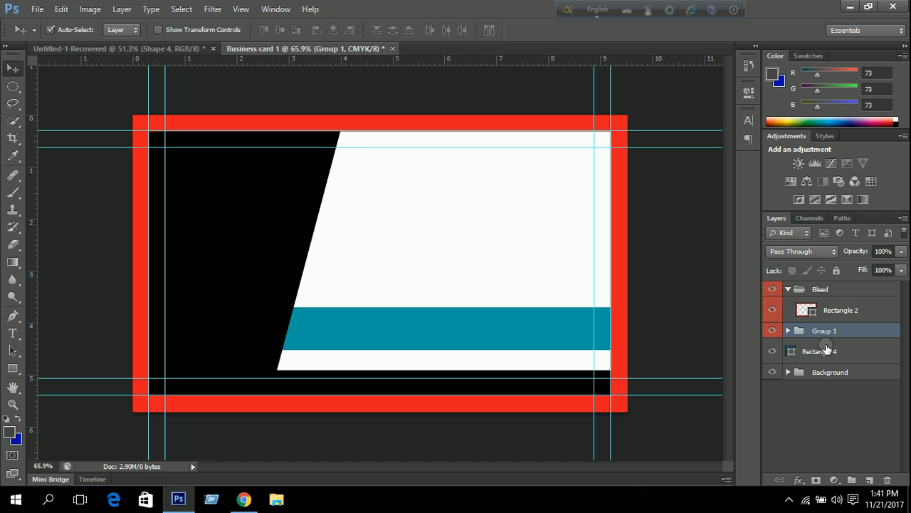
drag(826, 356, 823, 327)
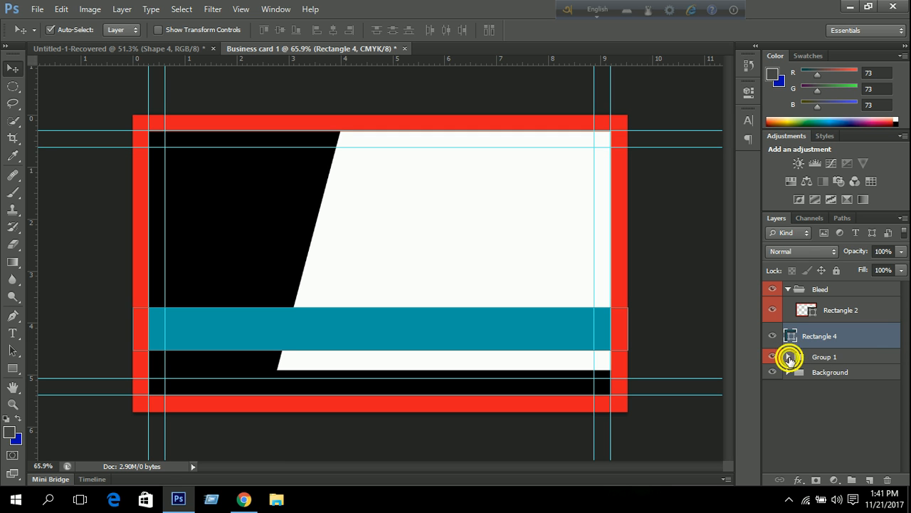
click(788, 357)
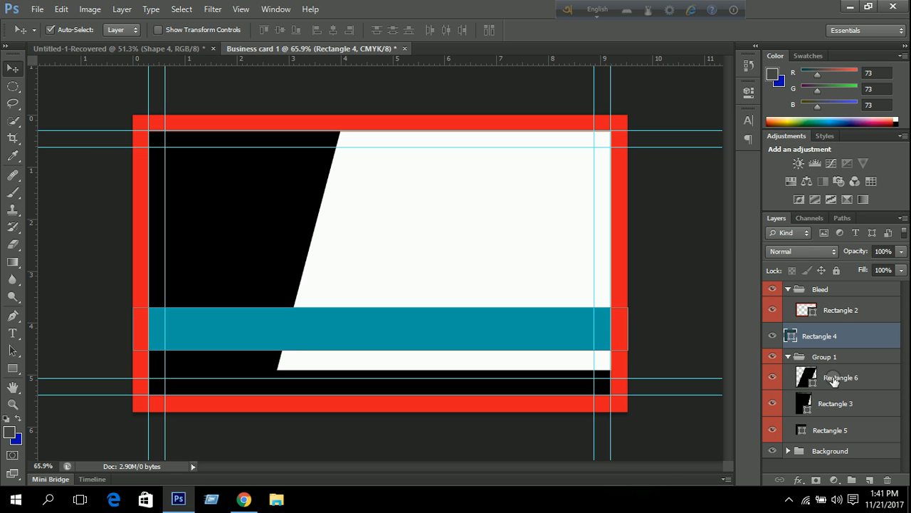
drag(839, 378, 831, 328)
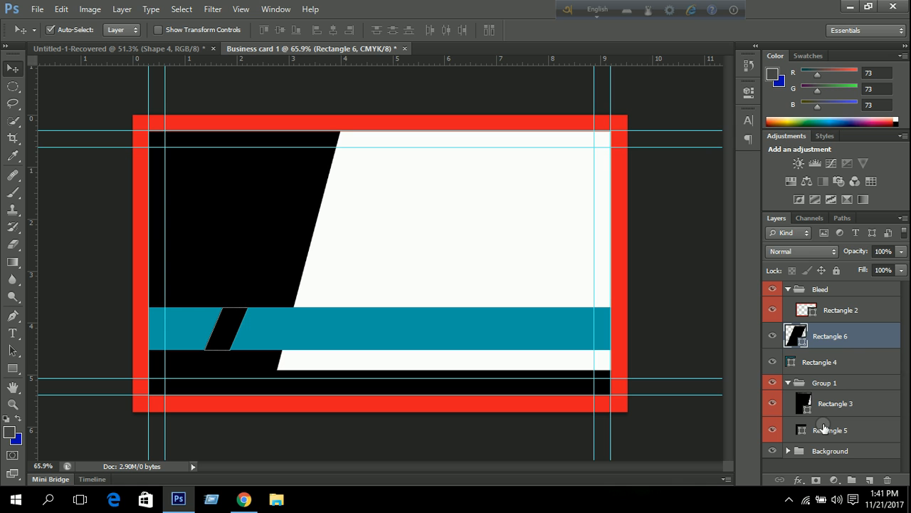
Group Rectangle 6 with Rectangle 4 in a group named shap 1.
key(ctrl+g)
double_click(827, 331)
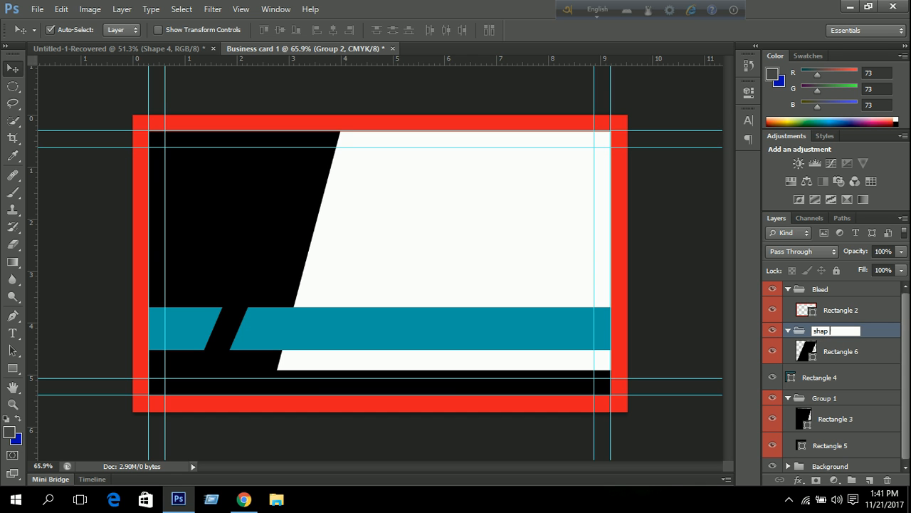
click(788, 330)
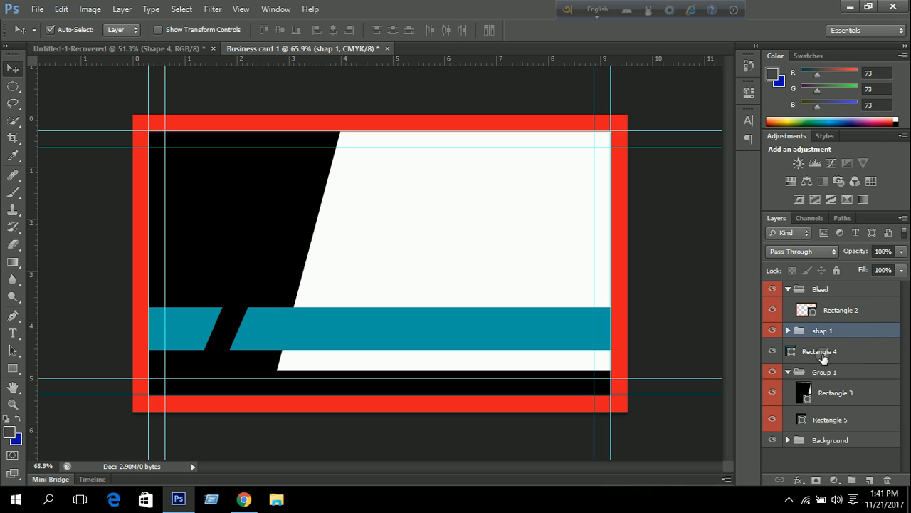
click(823, 352)
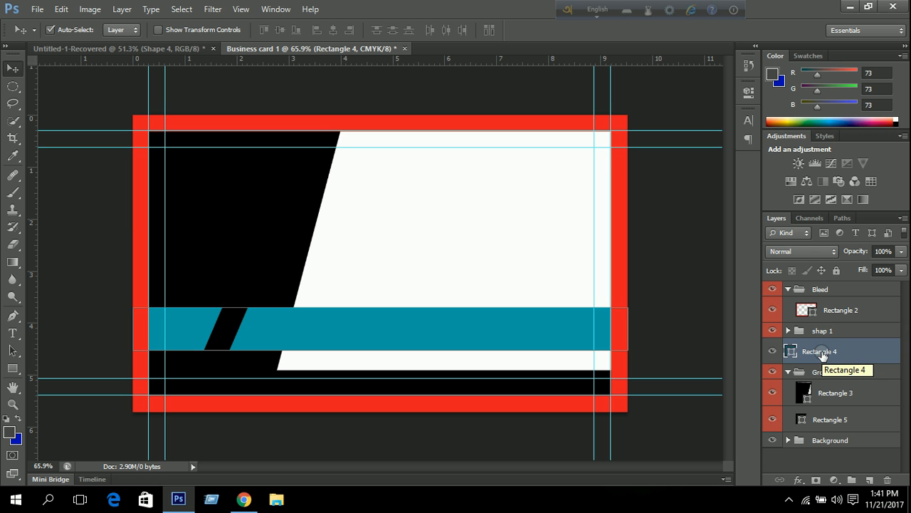
drag(824, 354, 812, 332)
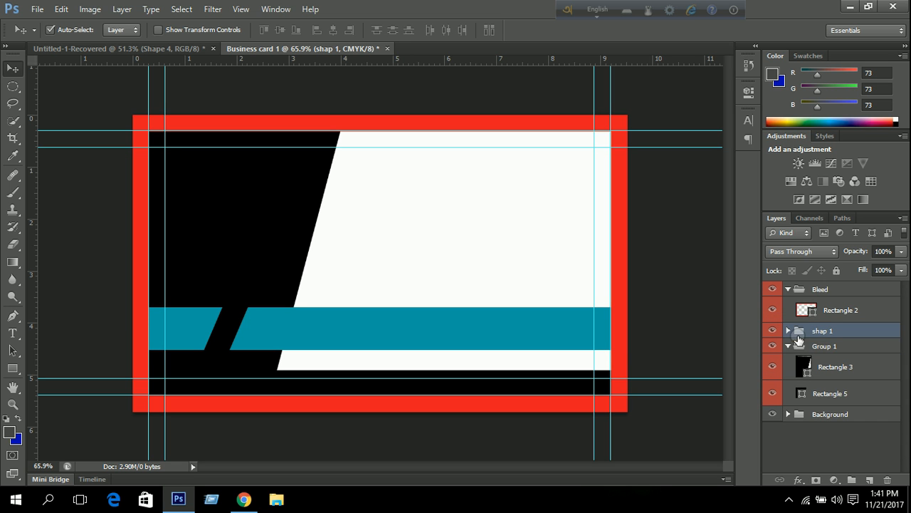
click(789, 331)
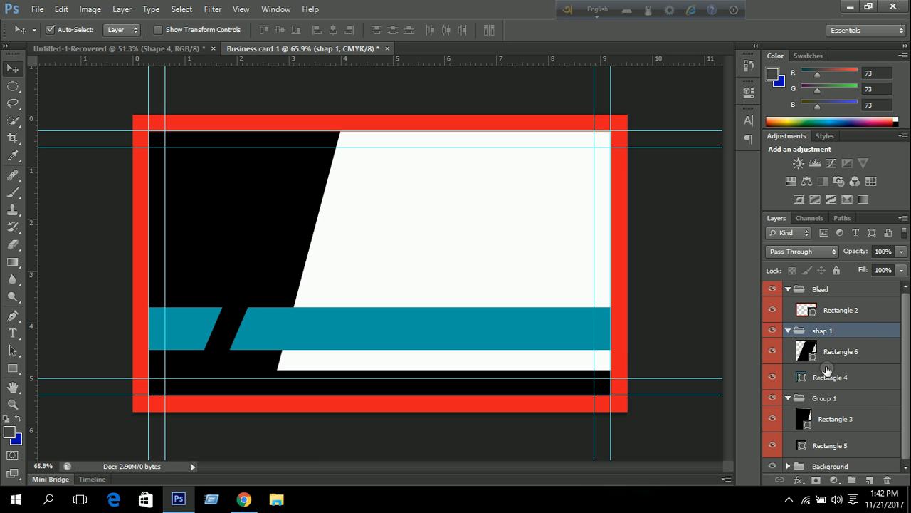
click(788, 331)
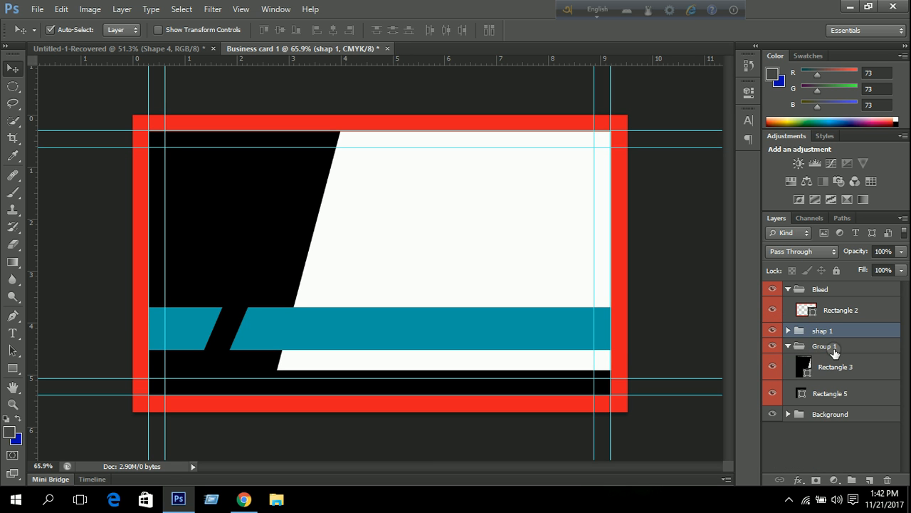
Rename Group 1, holding Rectangles 3 and 5, to shap 2.
double_click(827, 346)
text(shap)
click(860, 462)
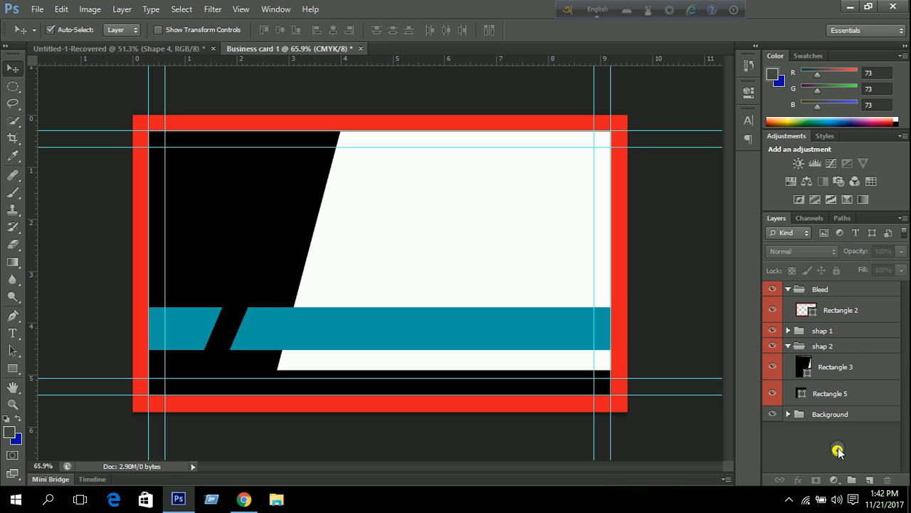
click(826, 373)
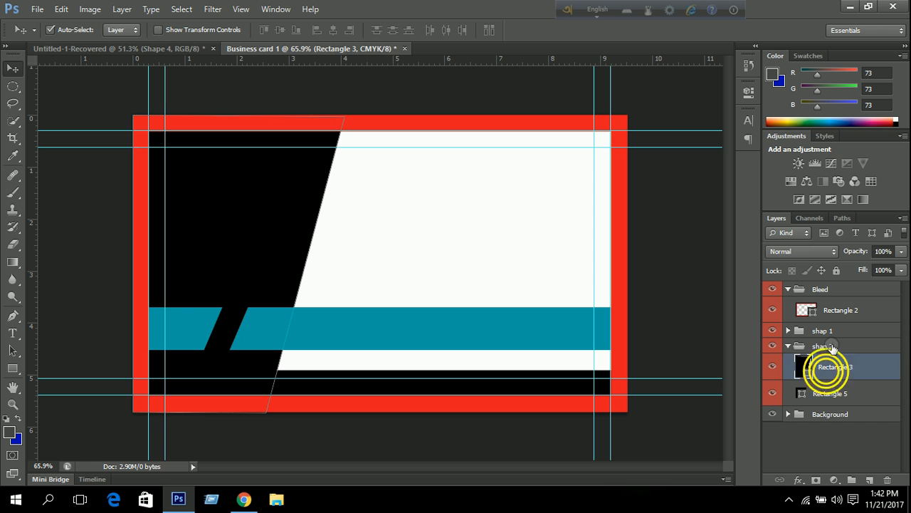
click(789, 346)
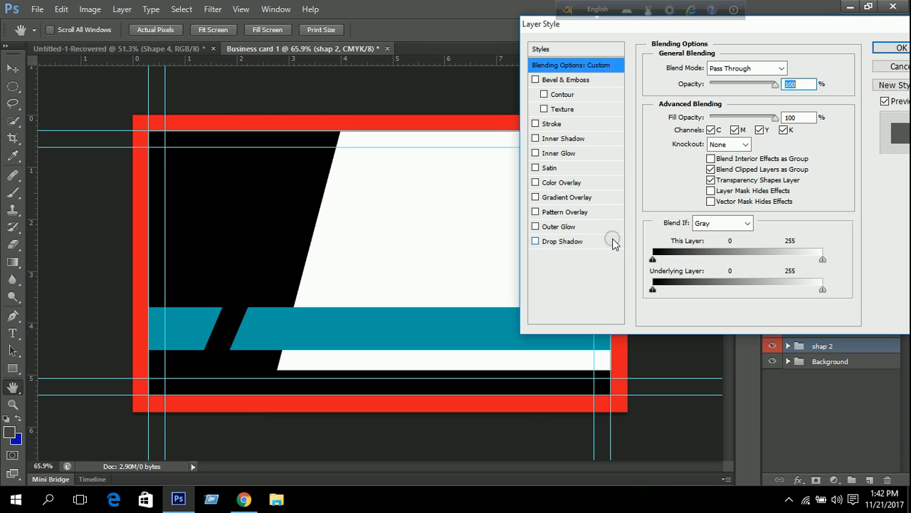
Add a Pattern Overlay to shap 2 using the black-and-white diagonal checker pattern.
click(566, 212)
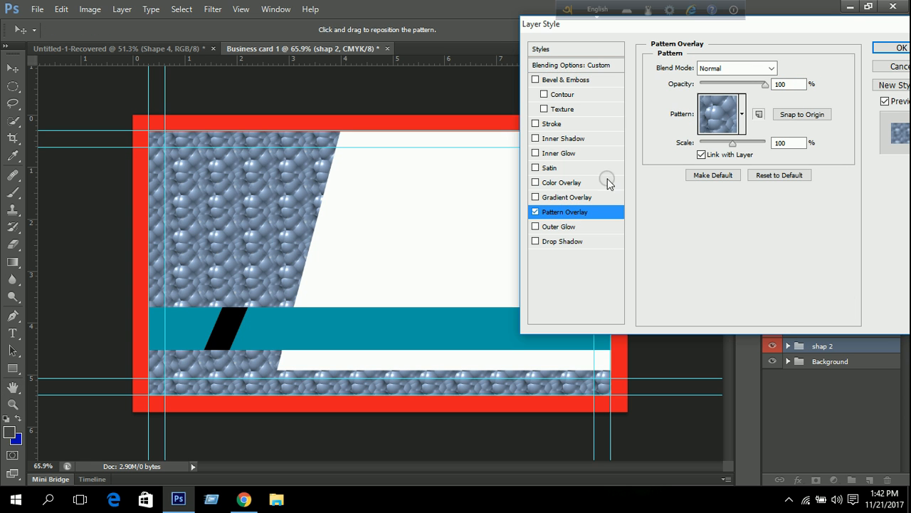
click(899, 67)
scroll(230, 322, up, 3)
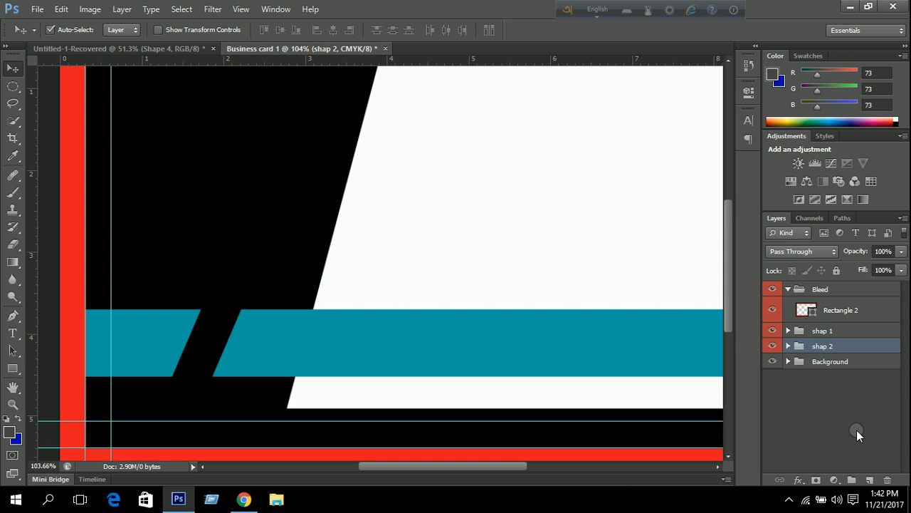
double_click(888, 345)
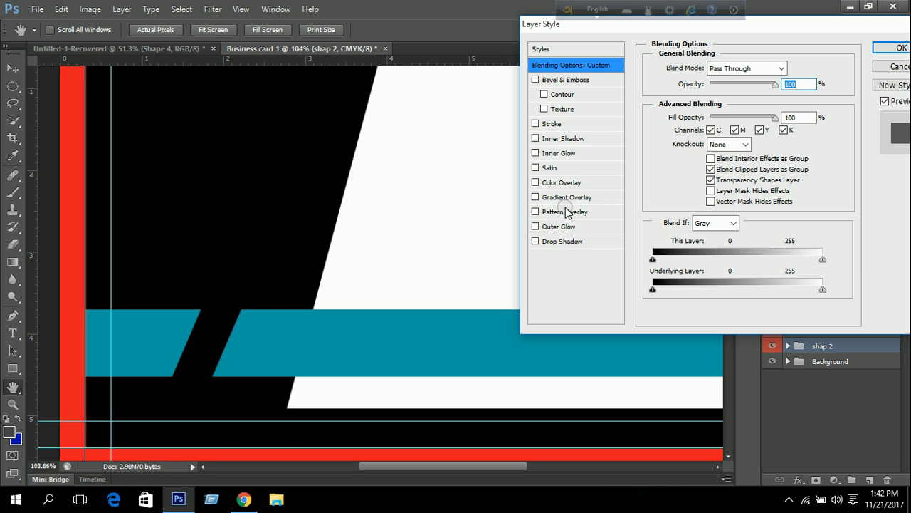
click(547, 212)
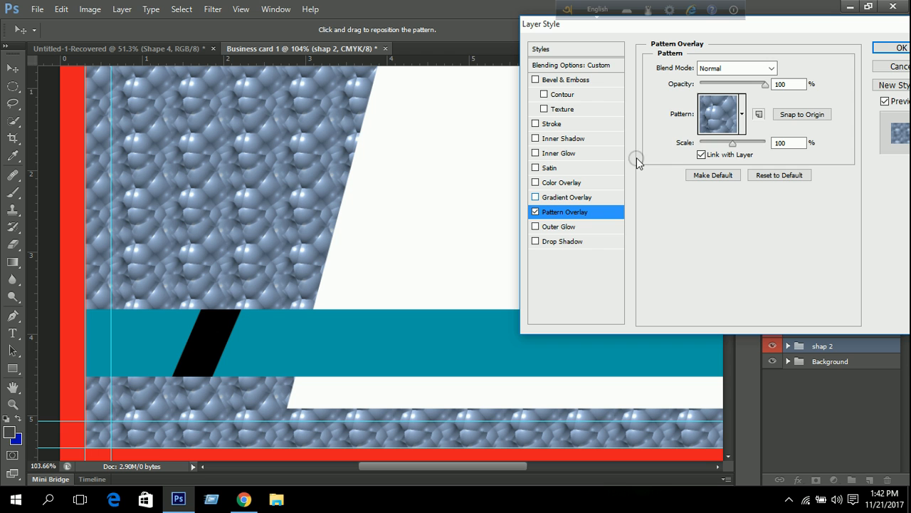
click(742, 113)
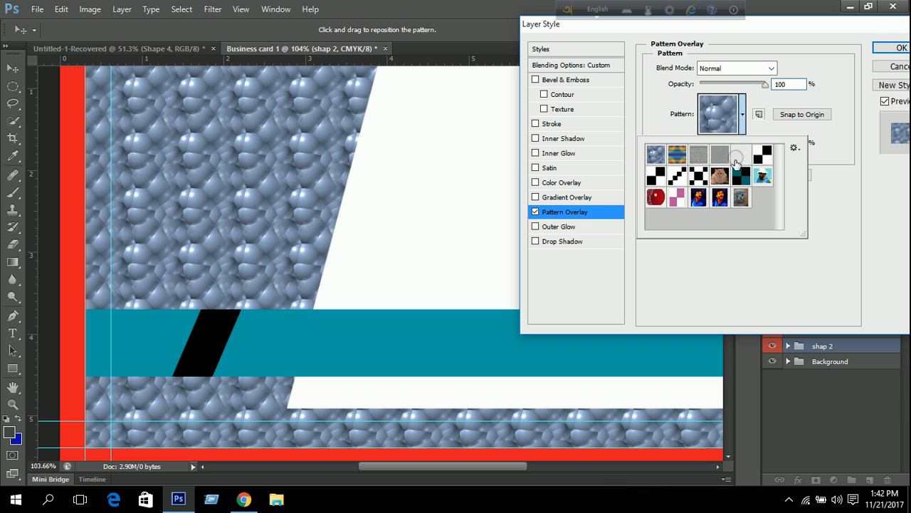
click(677, 182)
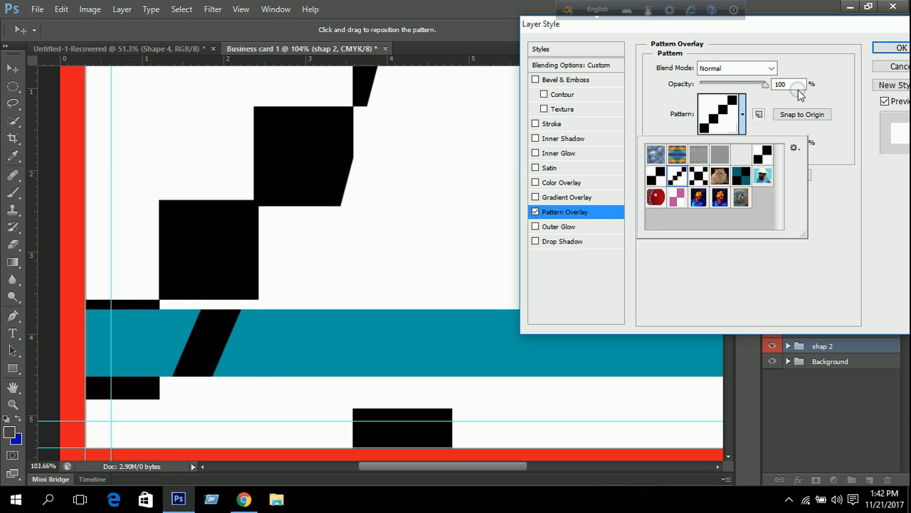
click(845, 176)
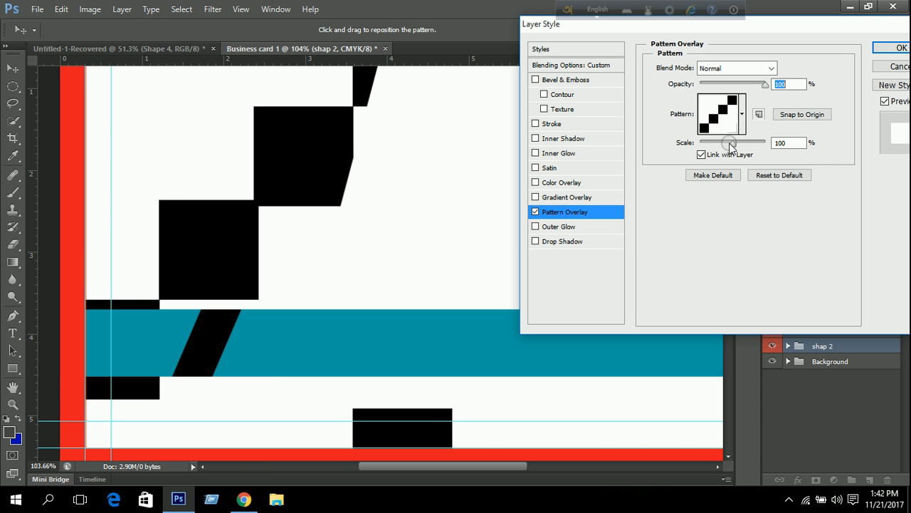
Set the overlay scale to 3% and drop its opacity to about 5%, then apply.
drag(737, 147, 701, 156)
key(Up)
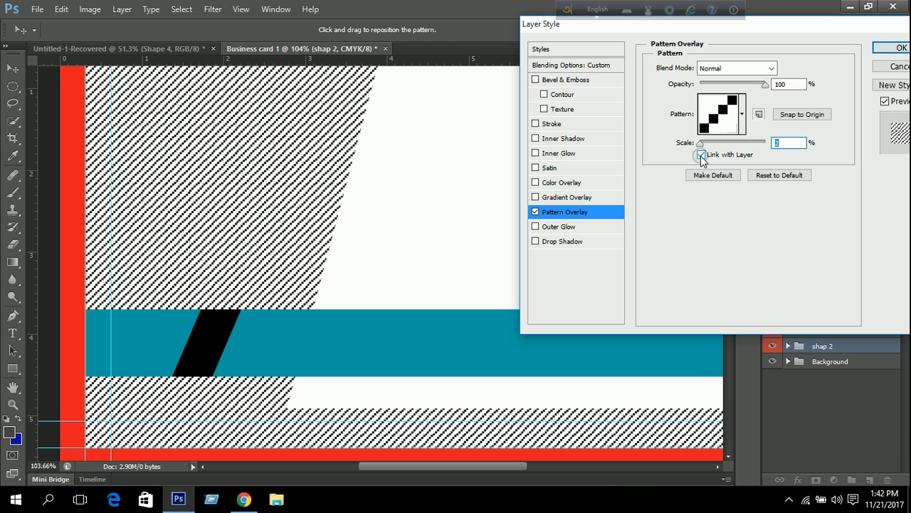
key(Up)
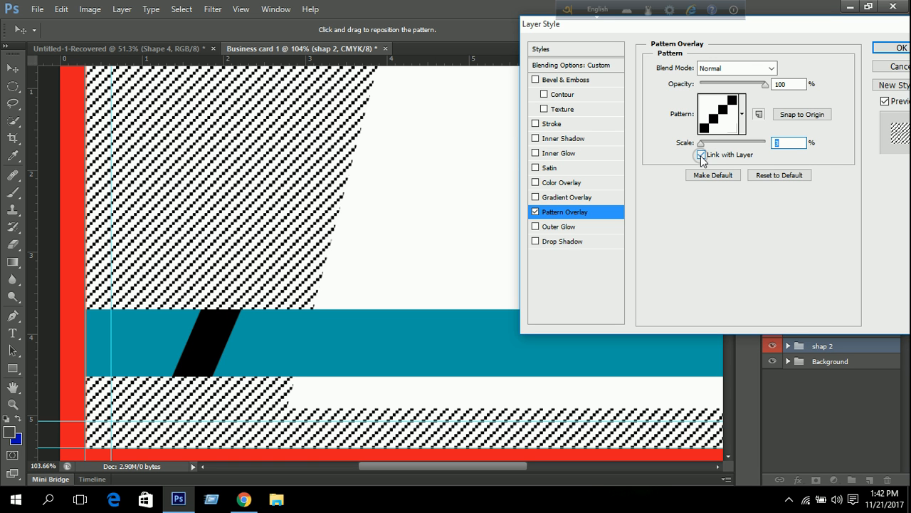
click(783, 84)
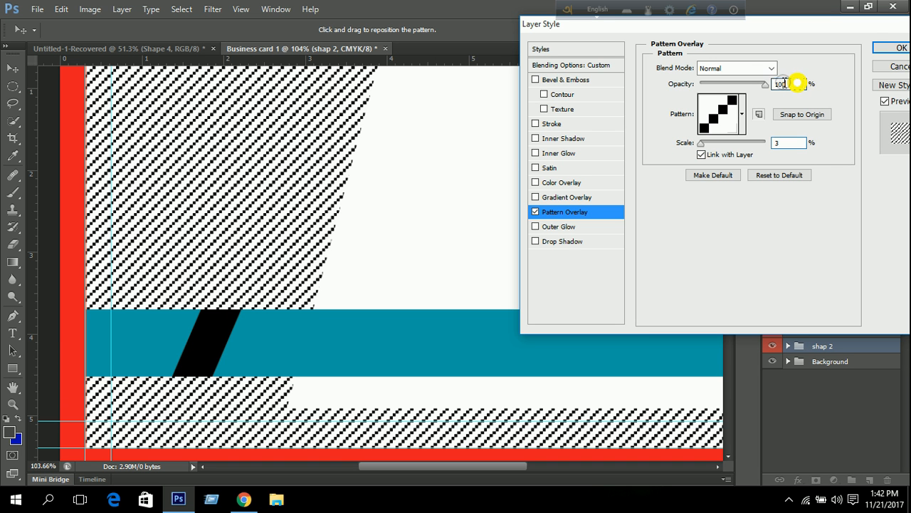
key(Down)
key(Down)
key(Down)
key(Down)
key(Down)
key(Down)
key(Down)
key(Down)
key(Down)
key(Down)
key(Down)
key(Down)
key(Down)
key(Down)
key(Down)
key(Down)
key(Down)
key(Down)
key(Down)
key(Down)
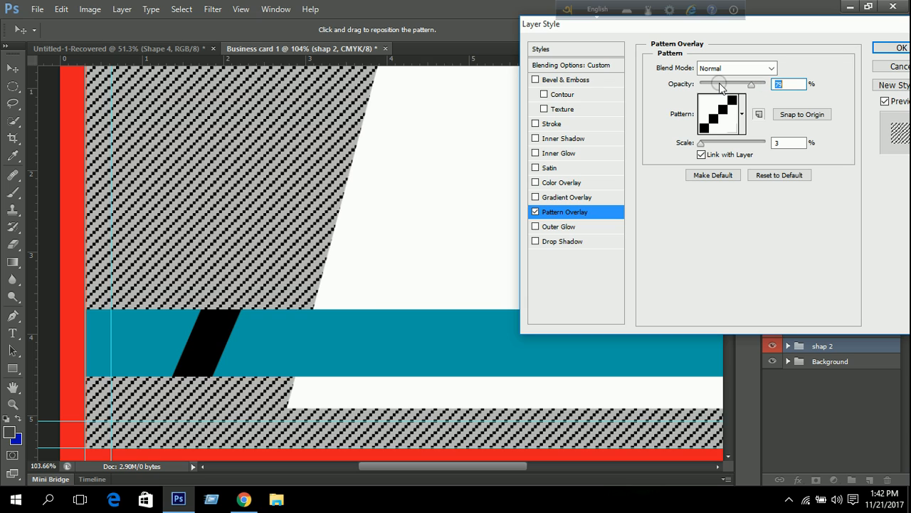
key(Down)
key(Down)
key(Down)
key(Down)
key(Down)
key(Down)
key(Down)
key(Down)
key(Down)
key(Down)
key(Down)
key(Down)
key(Down)
key(Down)
key(Down)
key(Down)
key(Down)
key(Down)
key(Down)
key(Down)
key(Down)
key(Down)
key(Down)
key(Down)
key(Down)
key(Down)
key(Down)
key(Down)
key(Down)
key(Down)
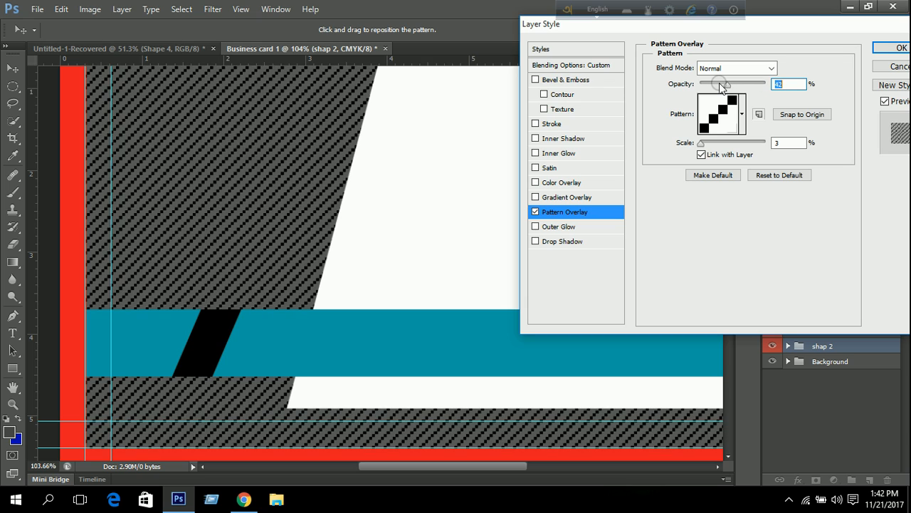
key(Down)
key(Down)
key(Down)
key(Down)
key(Down)
key(Down)
key(Down)
key(Down)
key(Down)
key(Down)
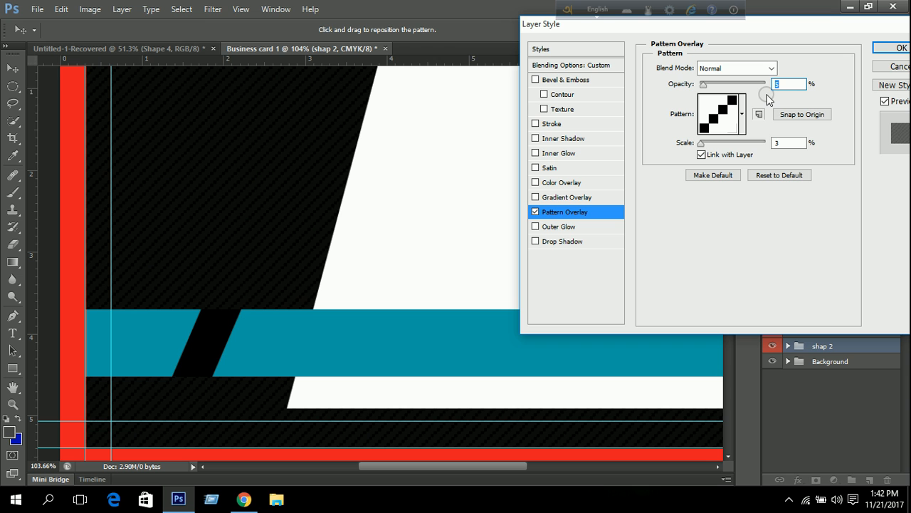
click(899, 47)
key(ctrl+0)
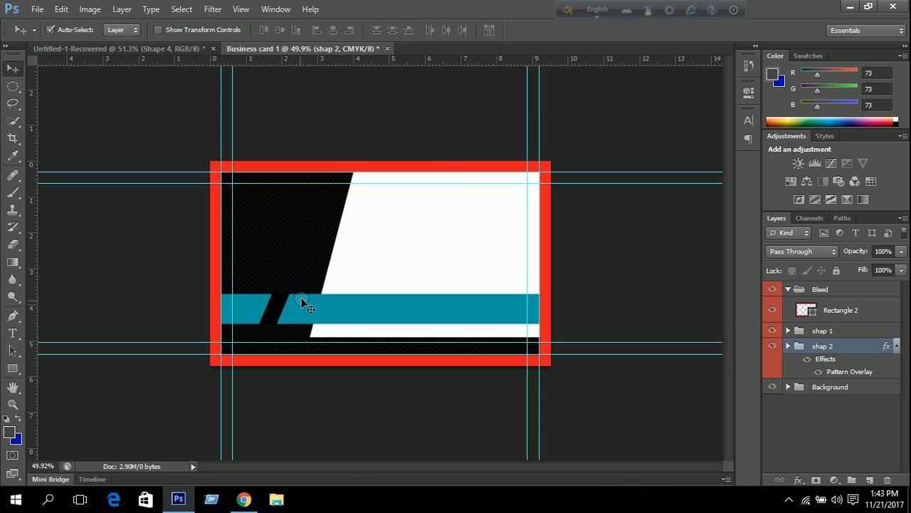
Add a diagonal checker Pattern Overlay to Rectangle 6 inside the shap 1 group.
scroll(320, 280, up, 5)
scroll(320, 280, up, 3)
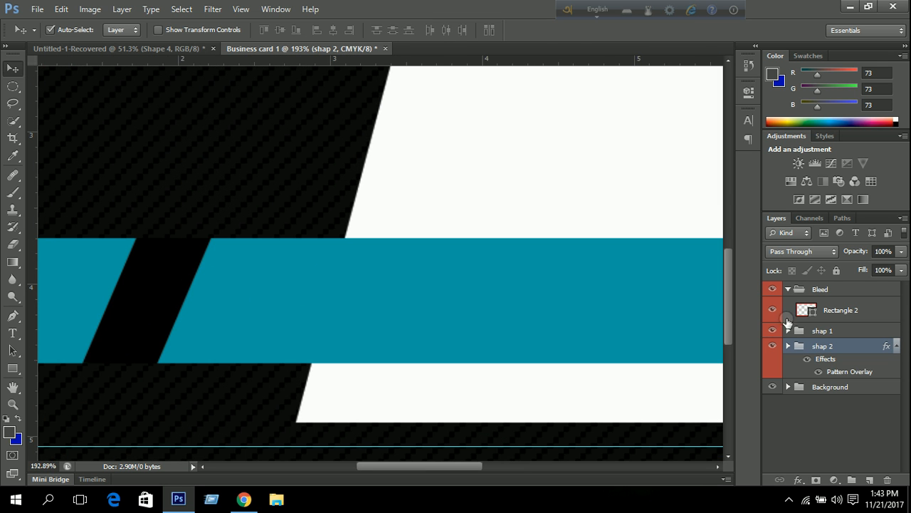
click(788, 331)
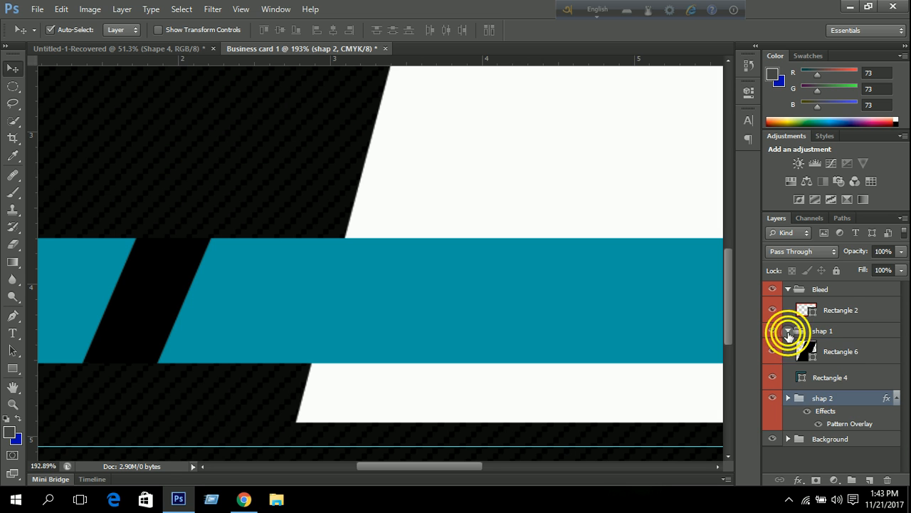
click(844, 351)
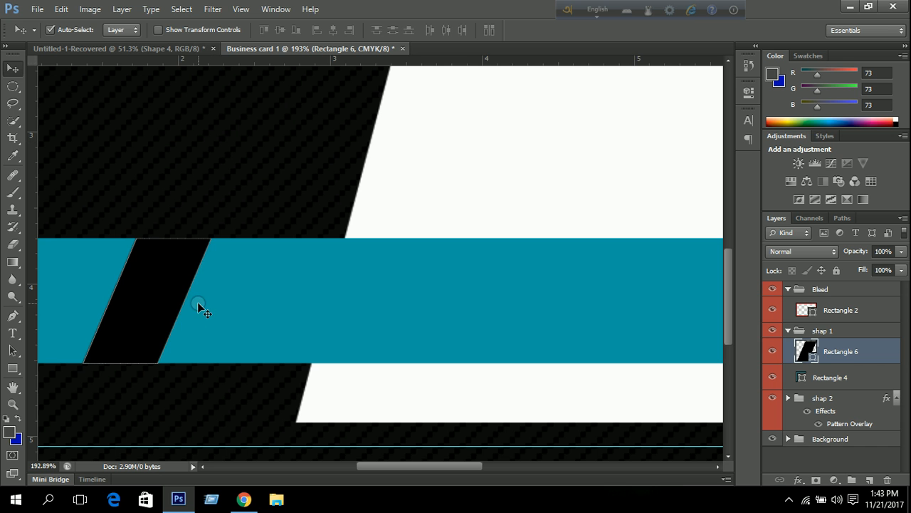
double_click(888, 351)
click(566, 211)
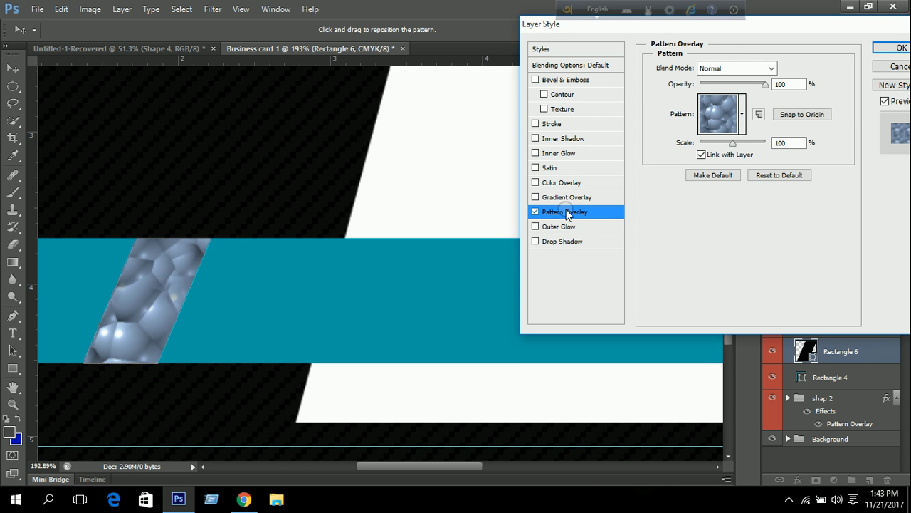
click(742, 114)
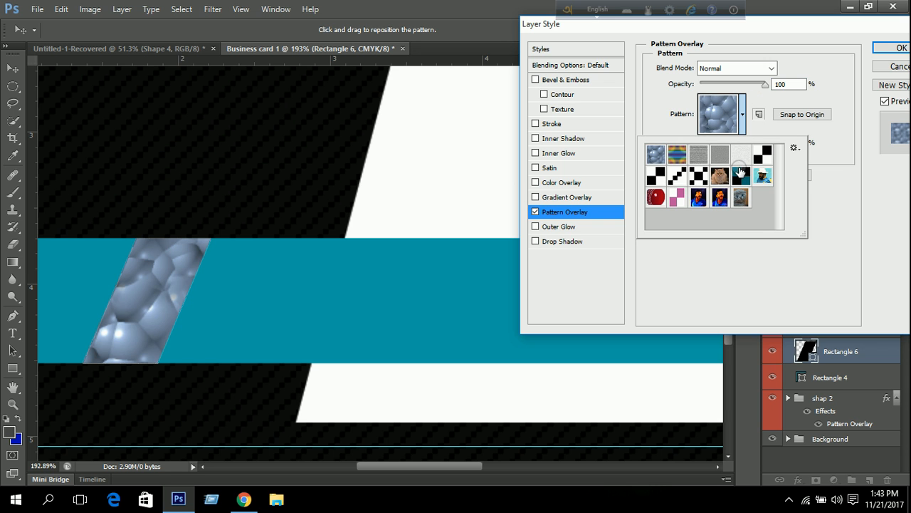
click(677, 175)
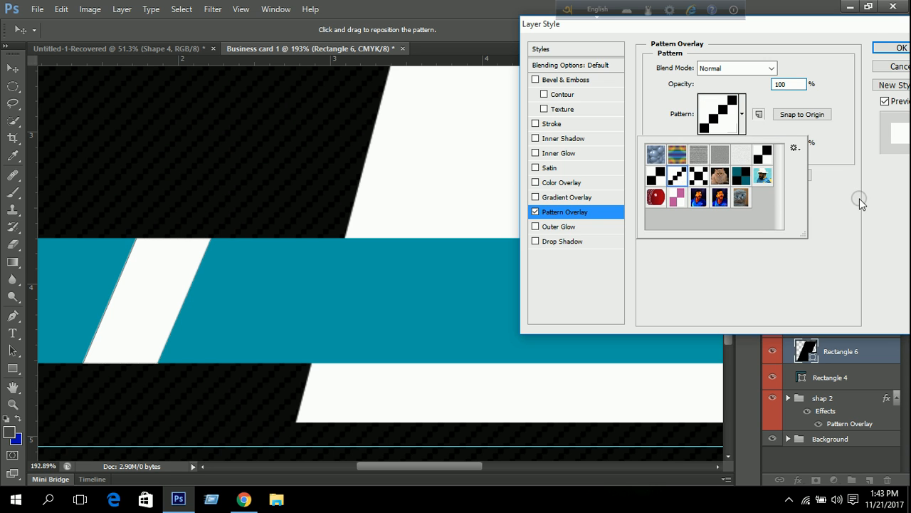
click(860, 198)
Set the bar's pattern scale to 3% and opacity to 0, then apply.
click(730, 143)
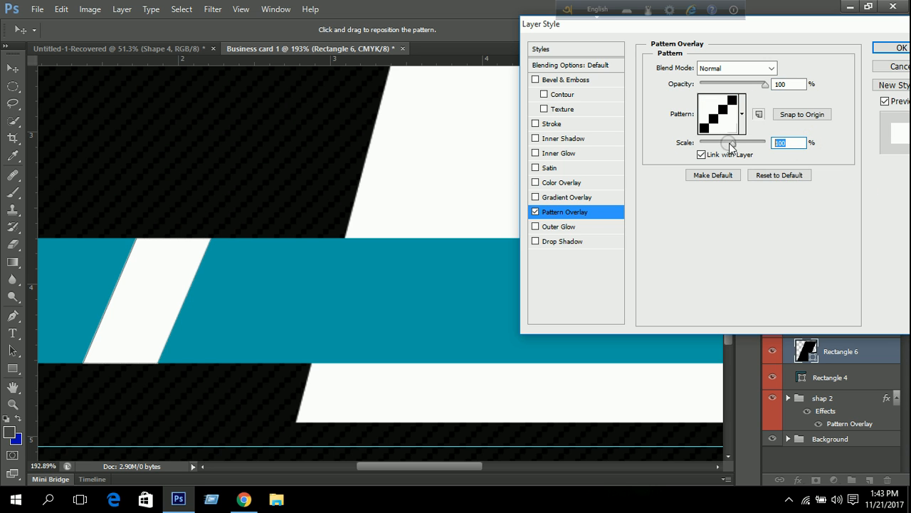
drag(730, 147, 667, 150)
key(Up)
key(Up)
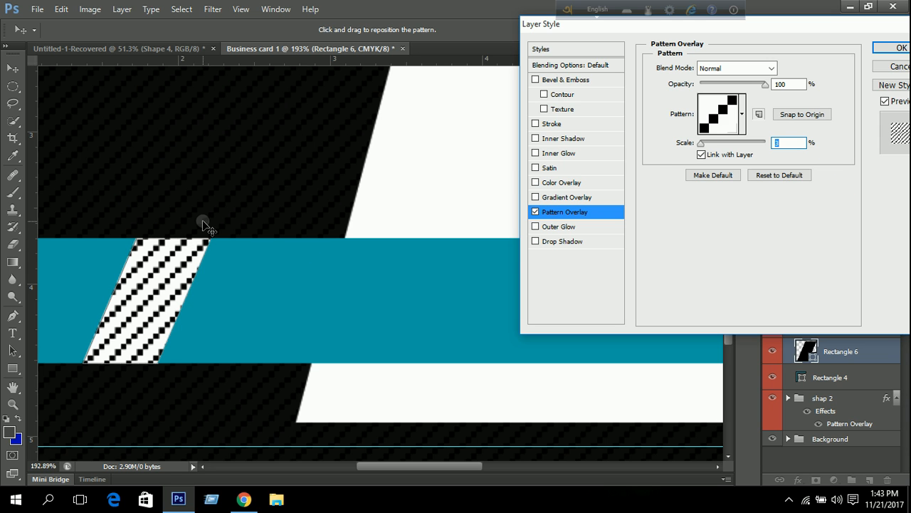
double_click(782, 84)
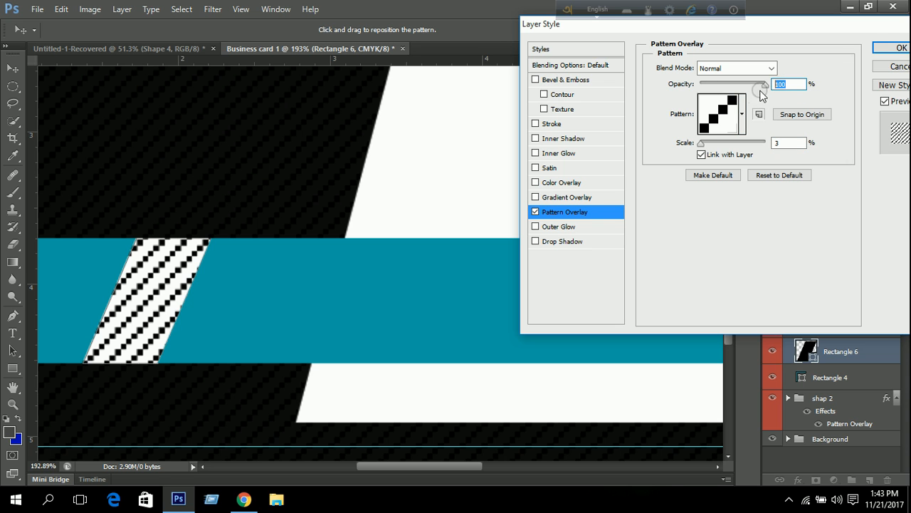
text(0)
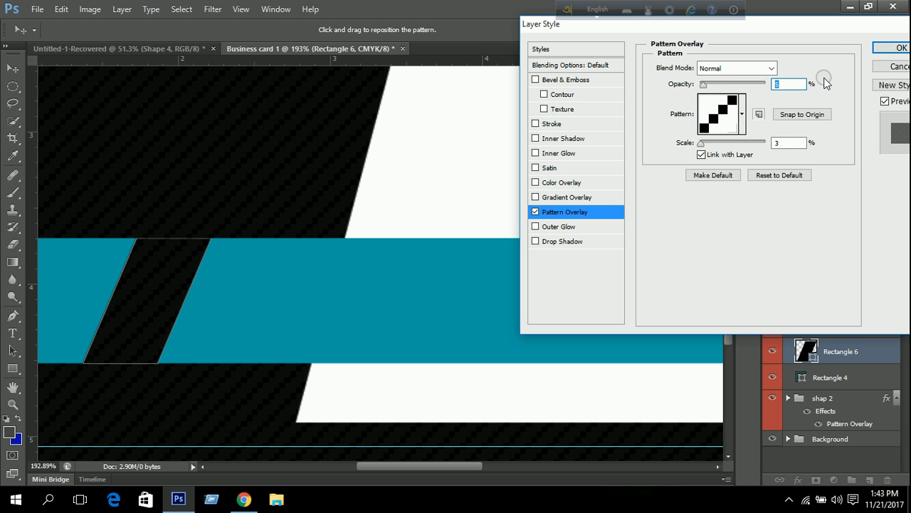
click(894, 48)
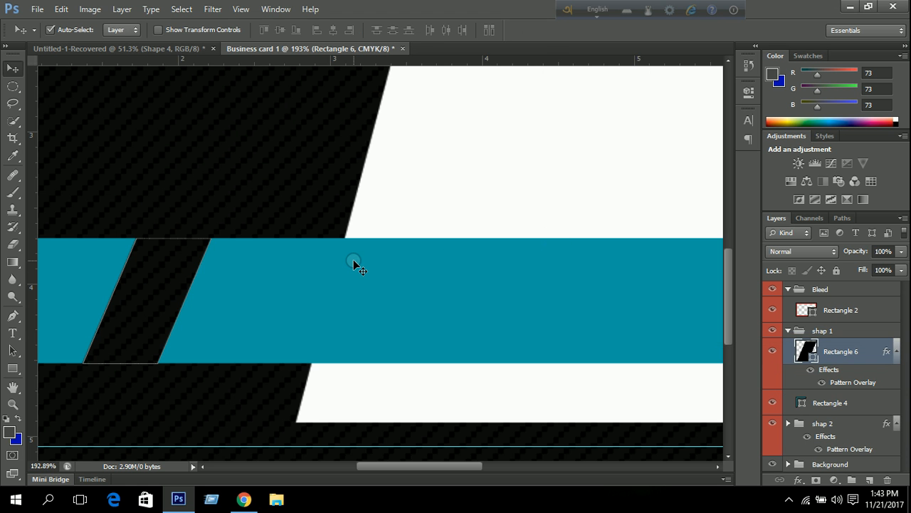
Reopen Rectangle 6's Pattern Overlay, set Scale 2% and Opacity 4%, and apply.
key(ctrl+0)
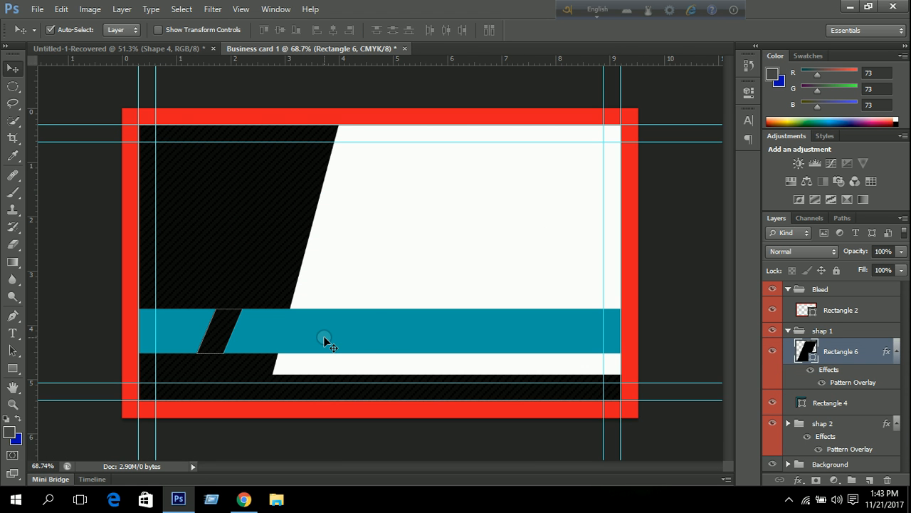
scroll(346, 307, up, 3)
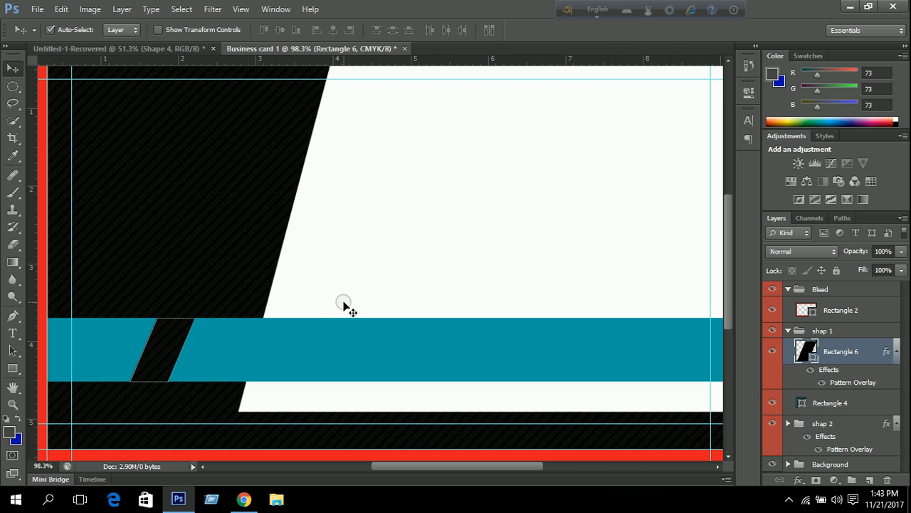
scroll(213, 297, down, 3)
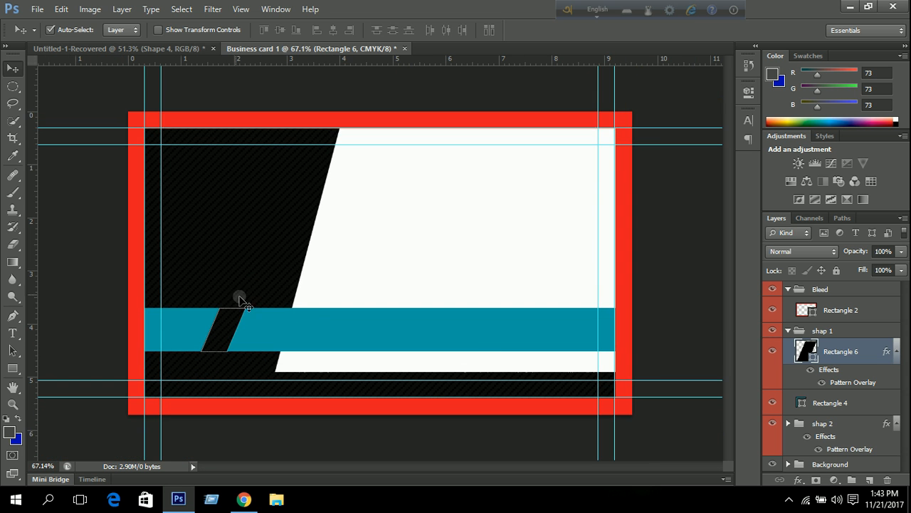
double_click(870, 354)
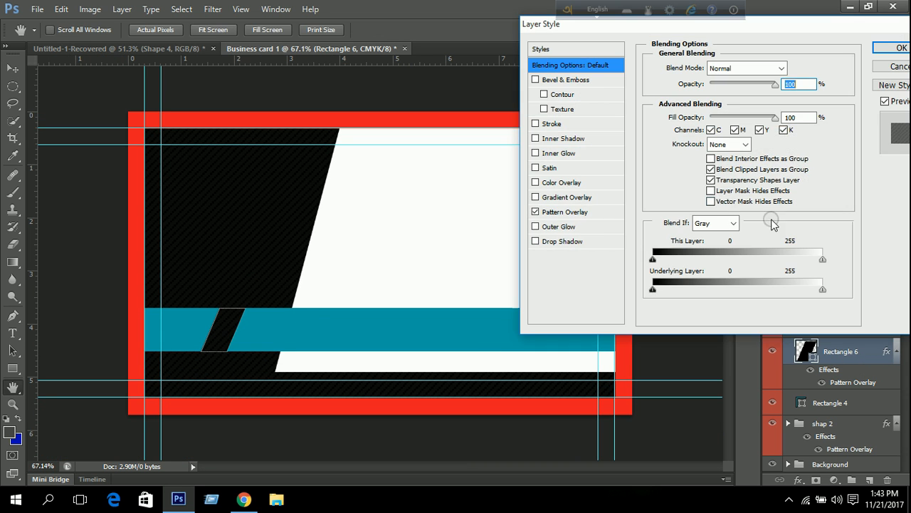
click(563, 211)
double_click(793, 83)
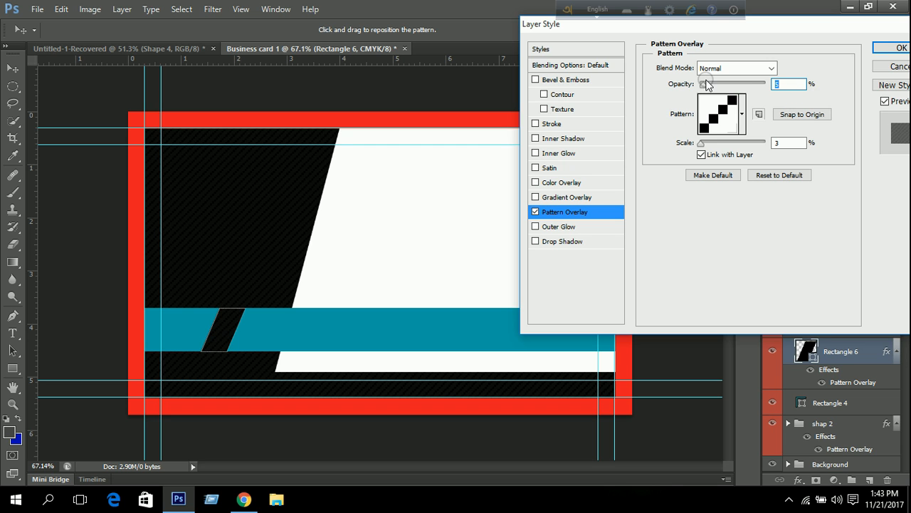
drag(705, 84, 700, 100)
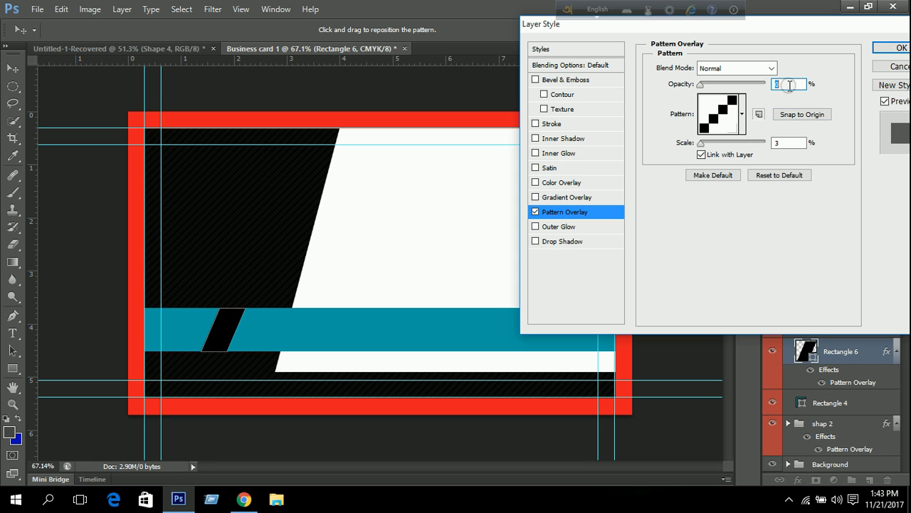
double_click(783, 143)
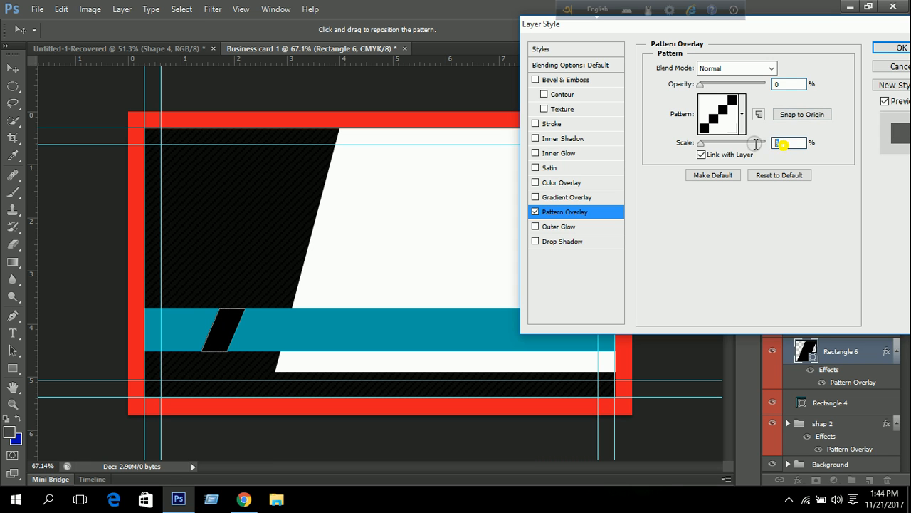
double_click(803, 84)
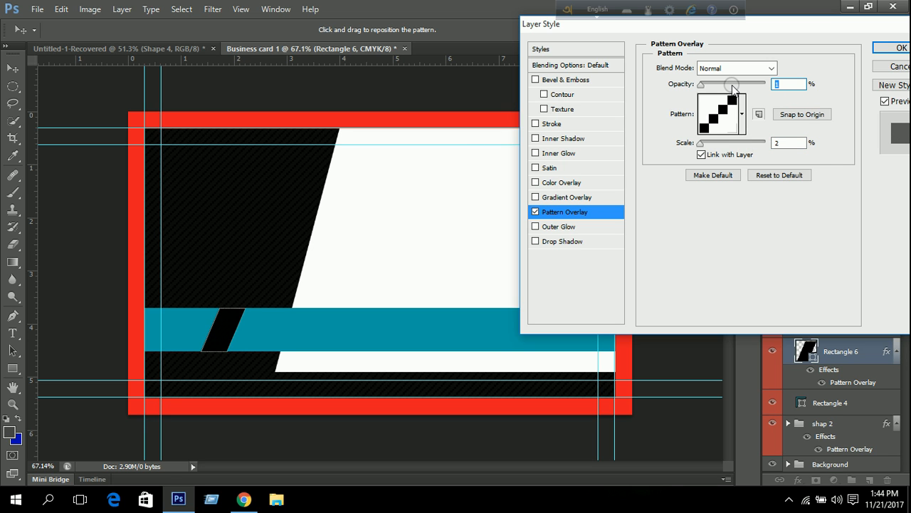
key(Up)
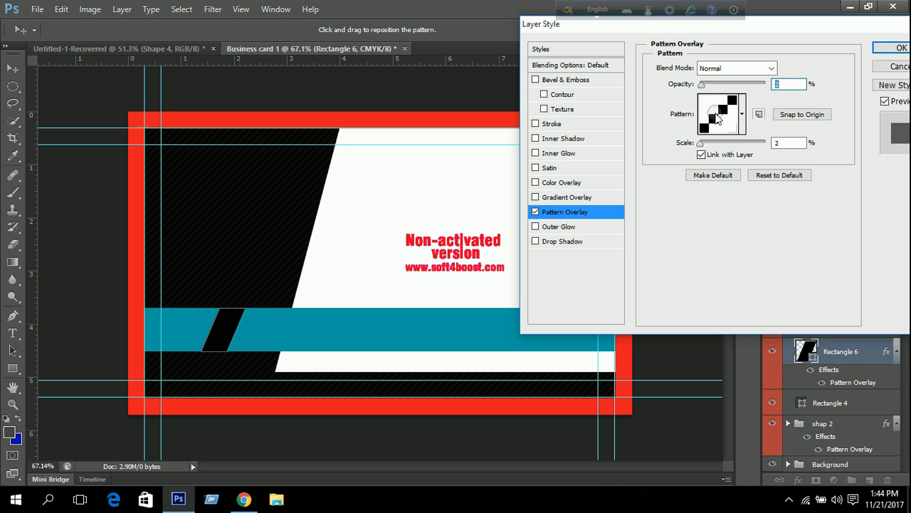
key(Up)
click(887, 48)
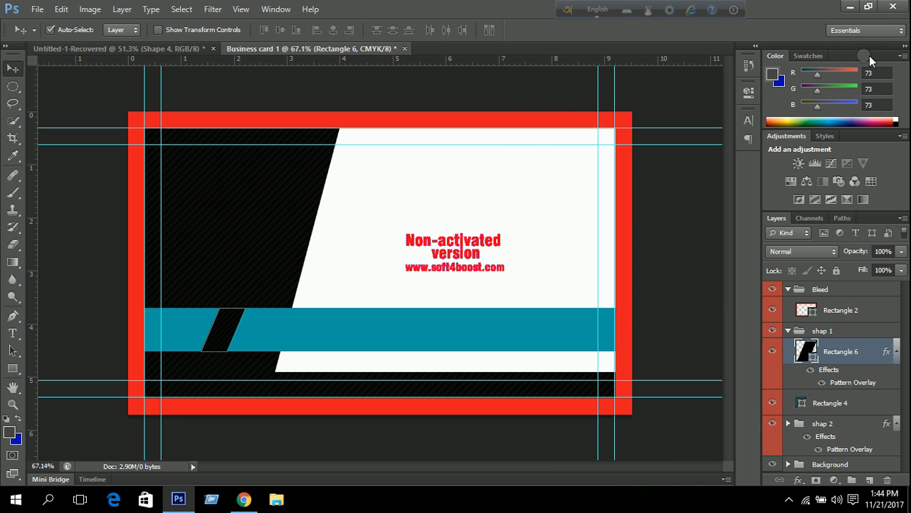
Reopen shap 2's Pattern Overlay and set Scale 2% and Opacity 4% to match Rectangle 6.
click(787, 332)
click(844, 346)
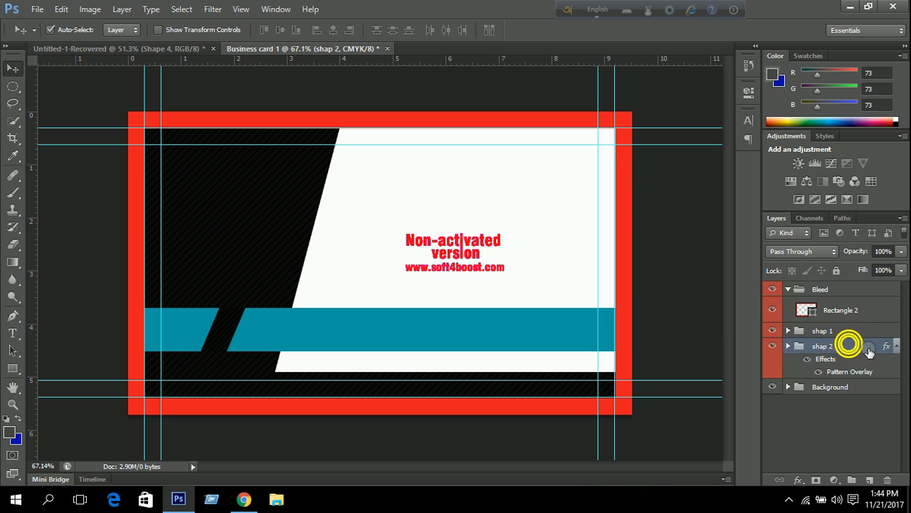
double_click(869, 349)
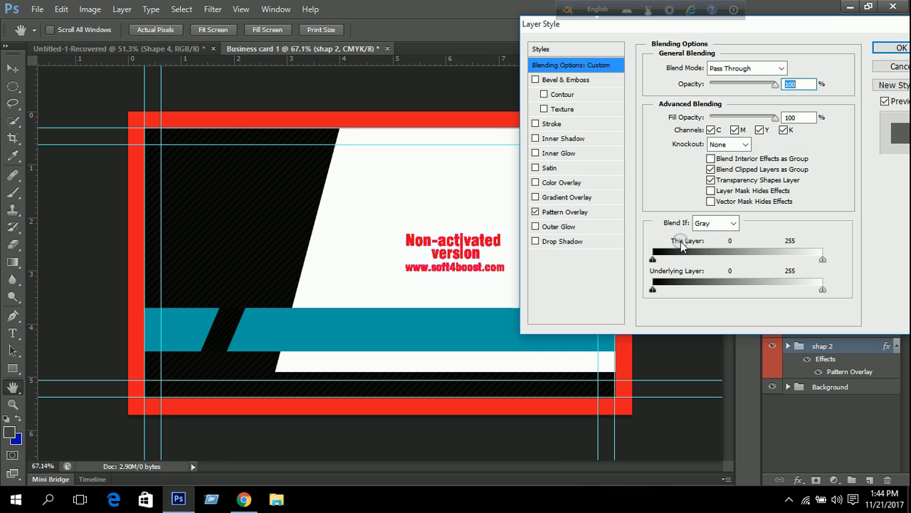
click(569, 212)
double_click(791, 141)
key(Down)
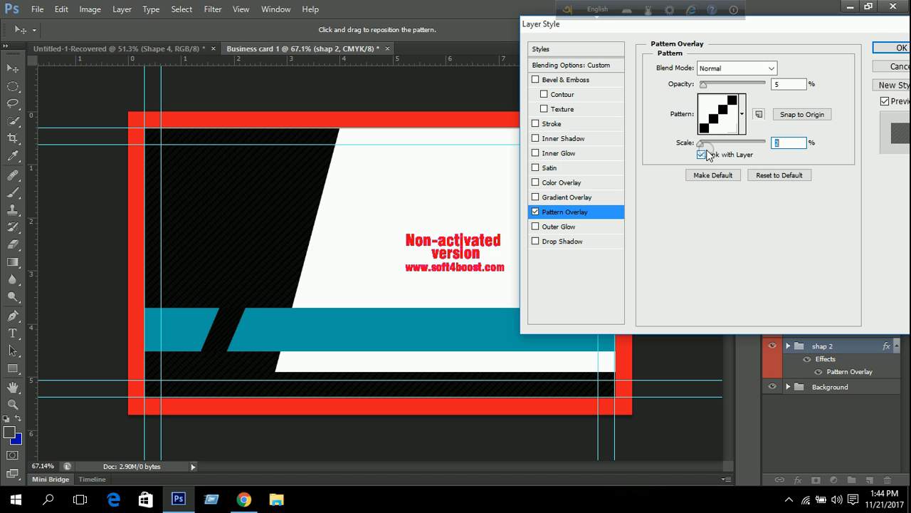
double_click(789, 84)
key(Down)
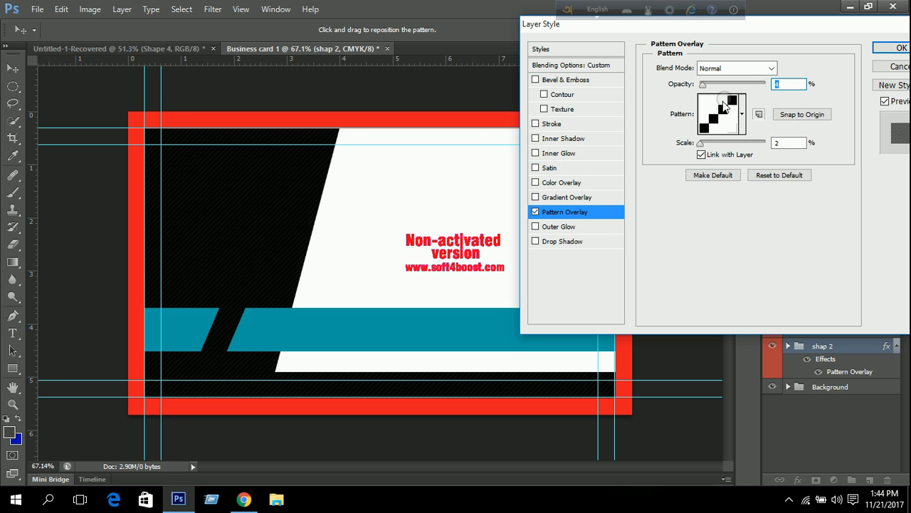
click(890, 48)
scroll(241, 246, up, 3)
scroll(240, 245, down, 3)
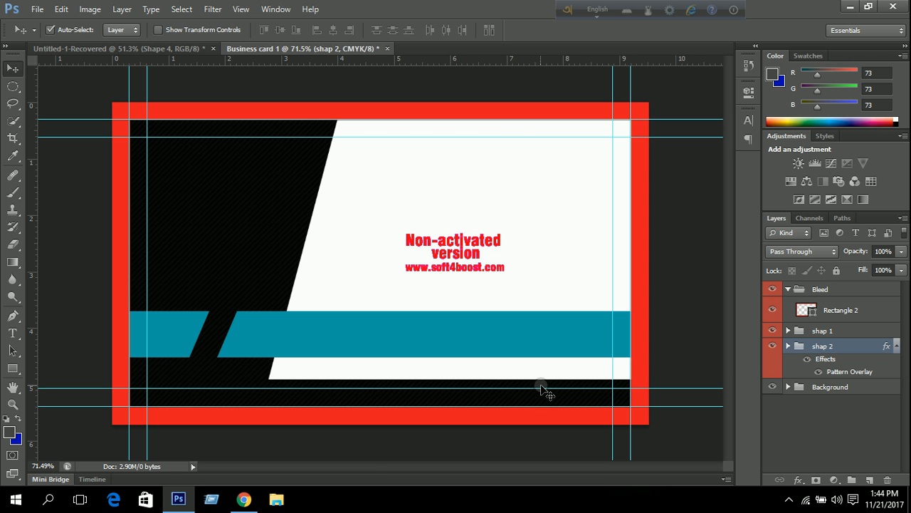
Collapse the Bleed group, select Background, and type the person's name as a text line near the card centre.
click(12, 332)
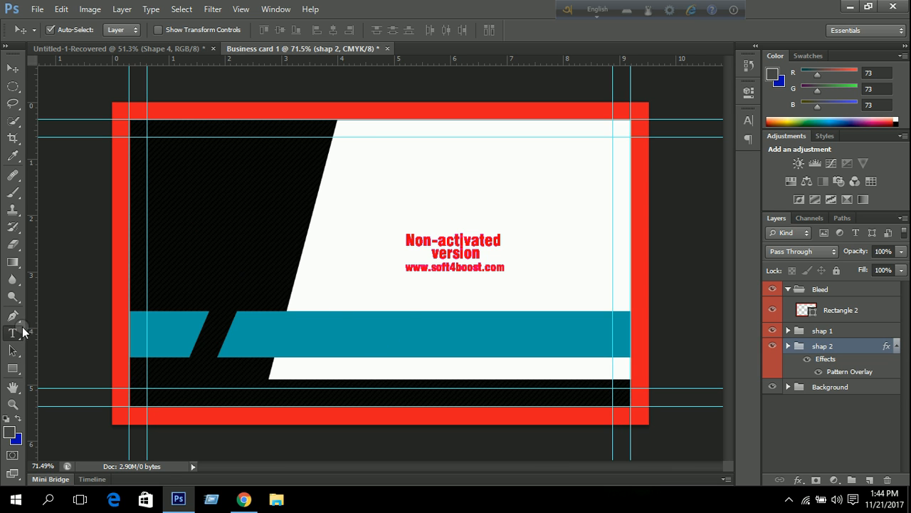
click(13, 332)
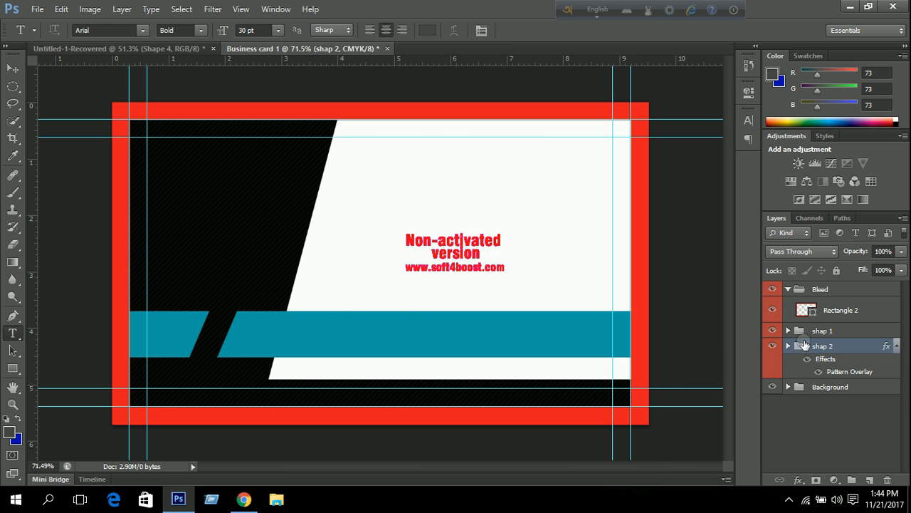
click(826, 387)
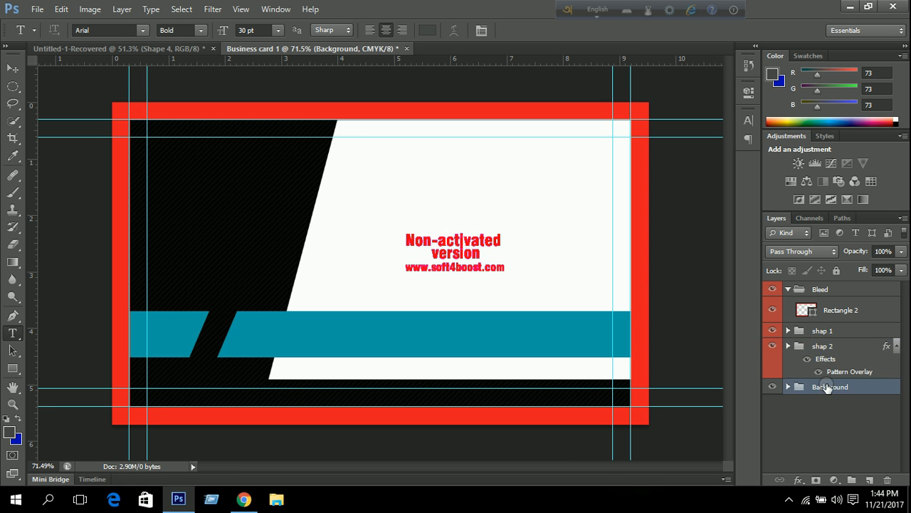
click(788, 289)
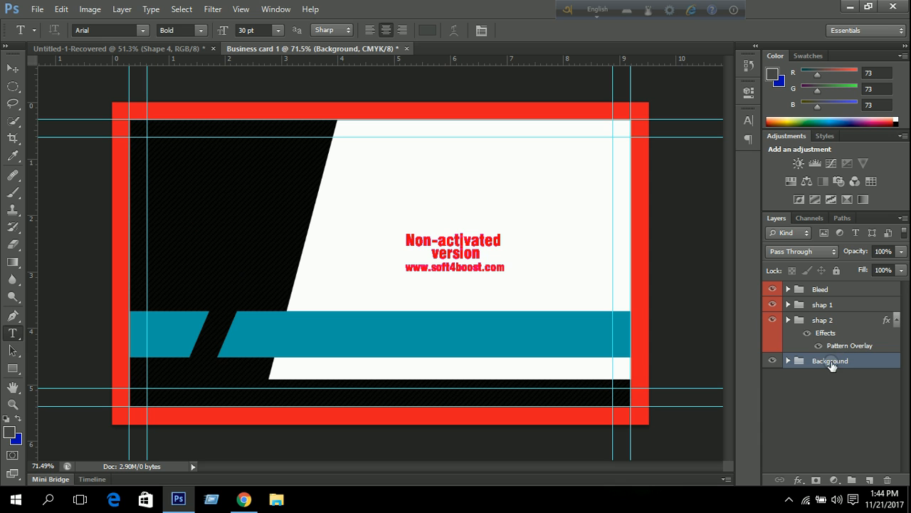
click(378, 214)
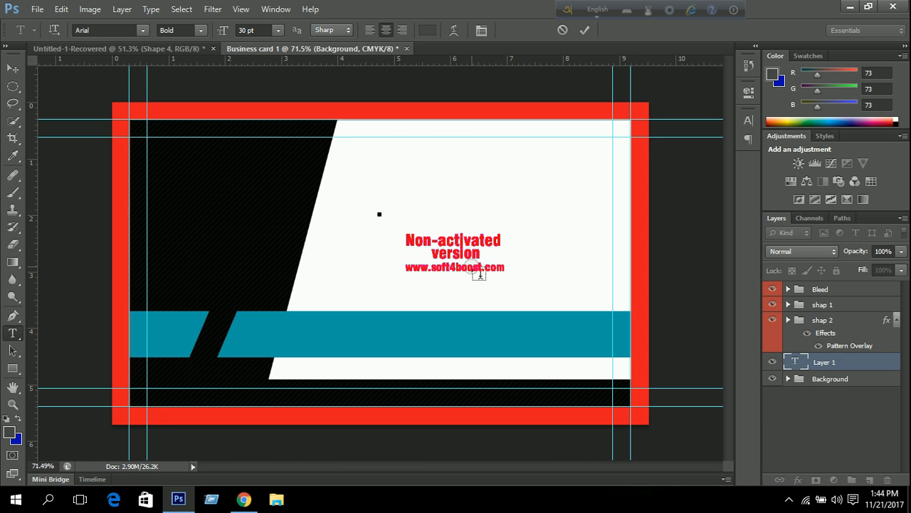
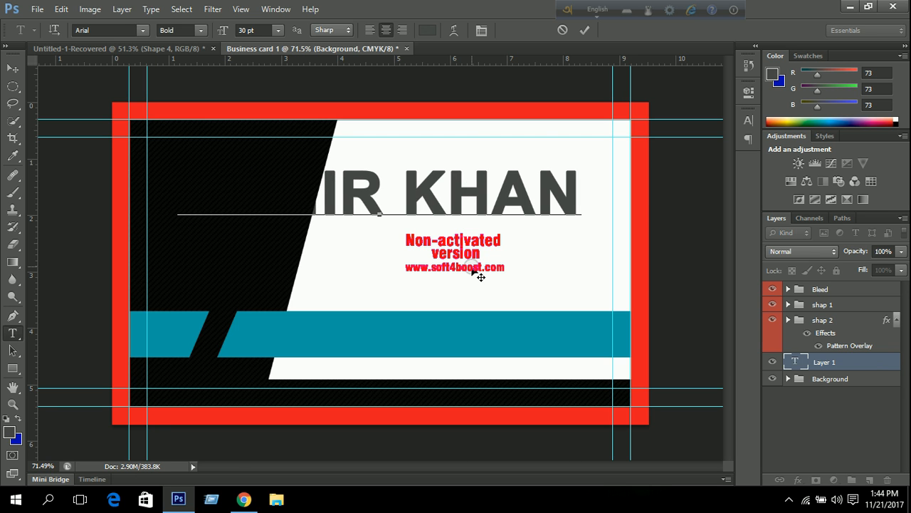
click(582, 29)
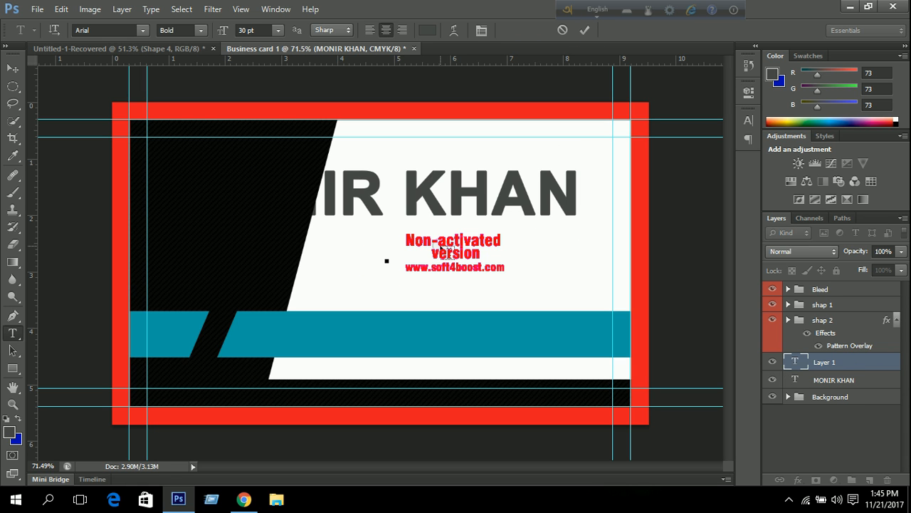
Add a second text line reading 'Graphic Designer' beneath the name.
text(Grap)
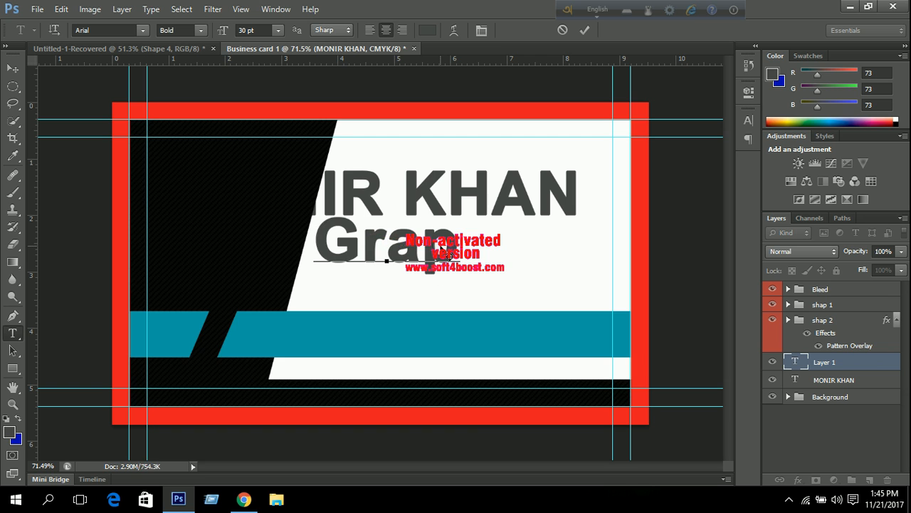
text(hic D)
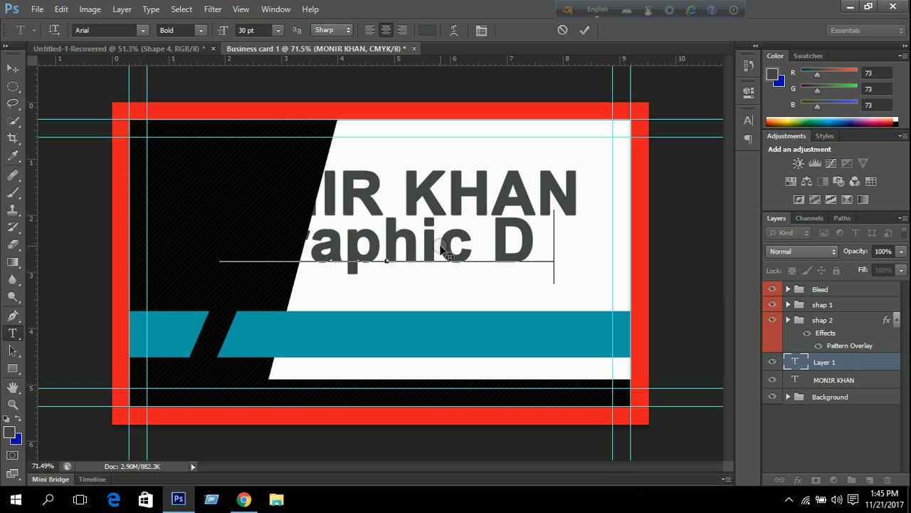
text(esi)
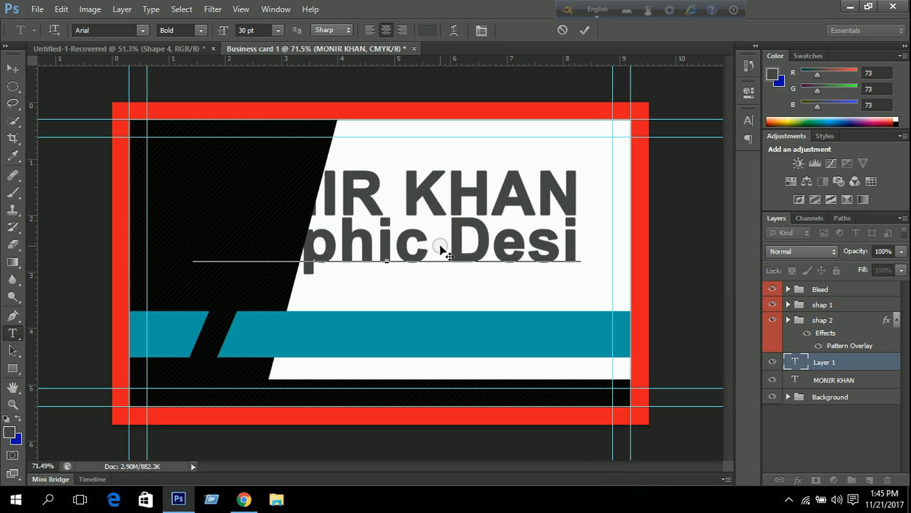
text(n)
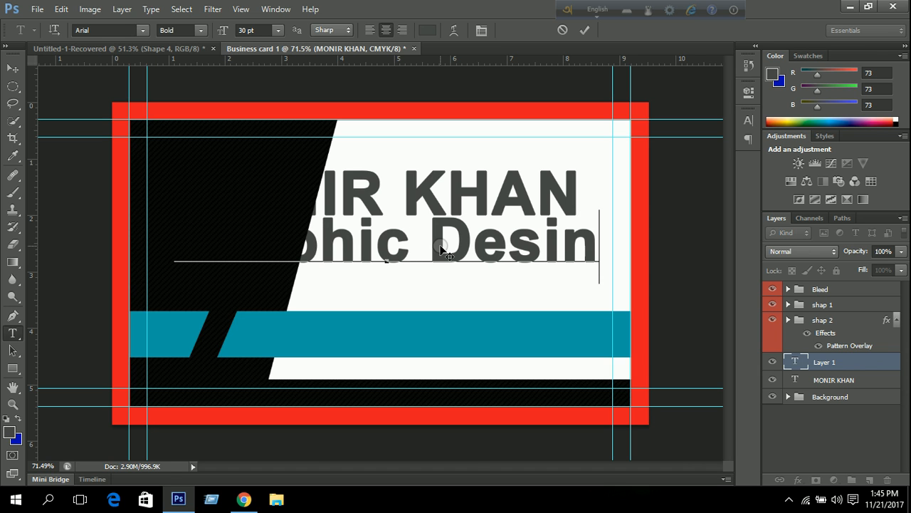
key(BackSpace)
text(gn)
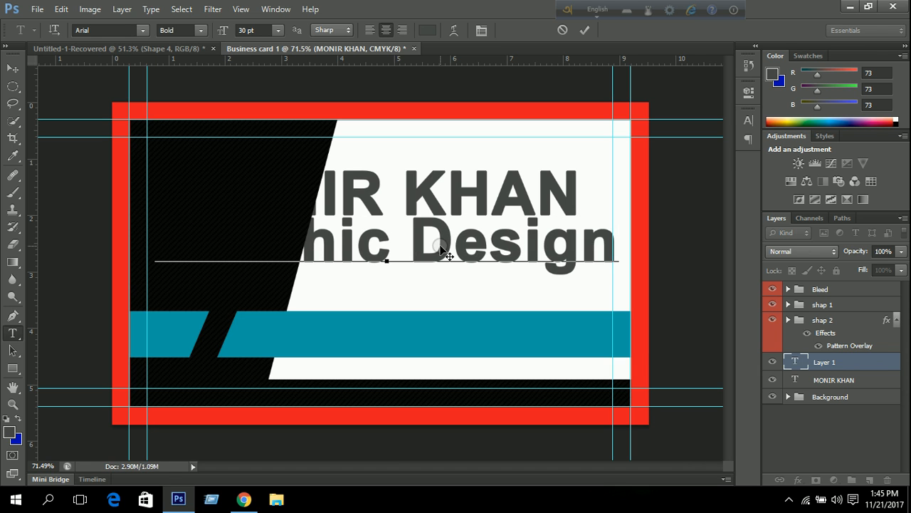
text(er)
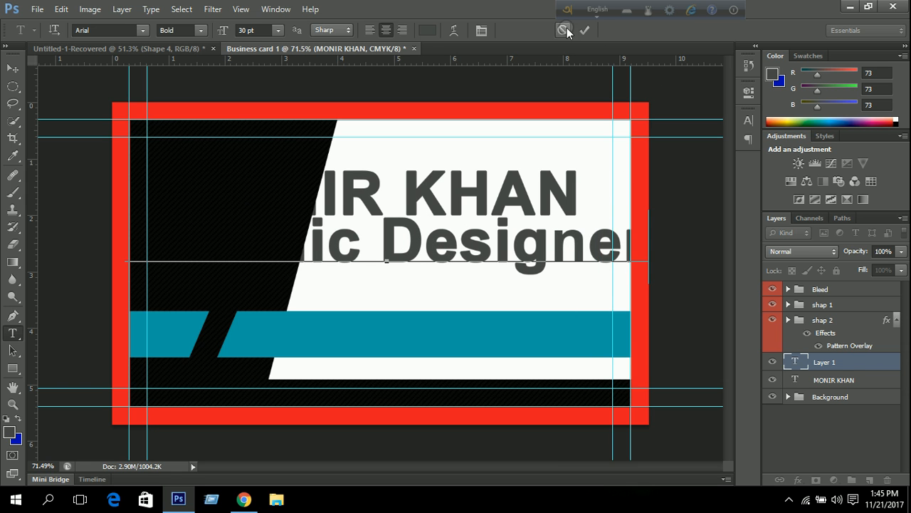
click(584, 29)
click(12, 68)
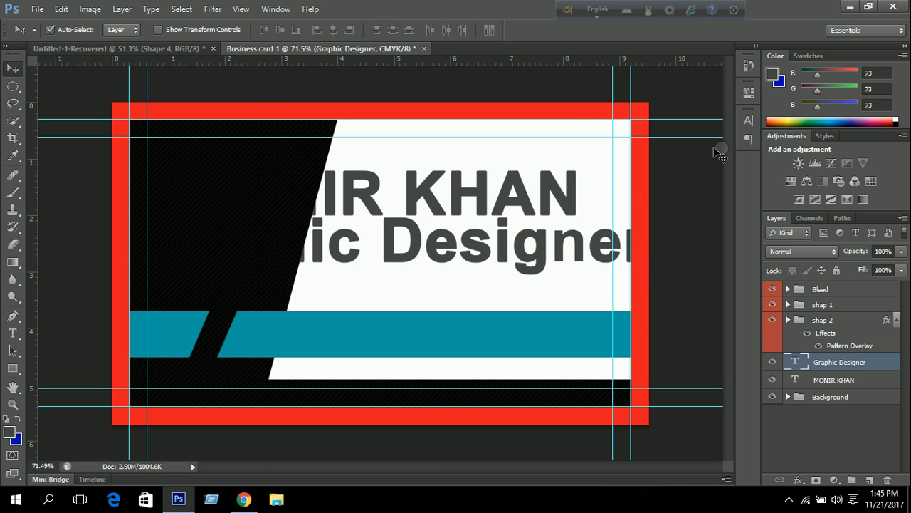
Change the Graphic Designer title from Arial Bold to Lato Regular in the Character panel.
click(750, 121)
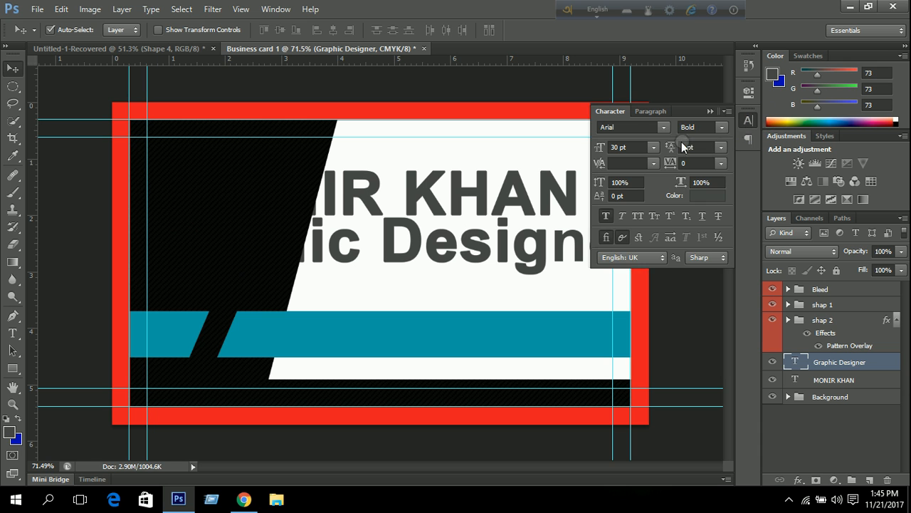
click(721, 129)
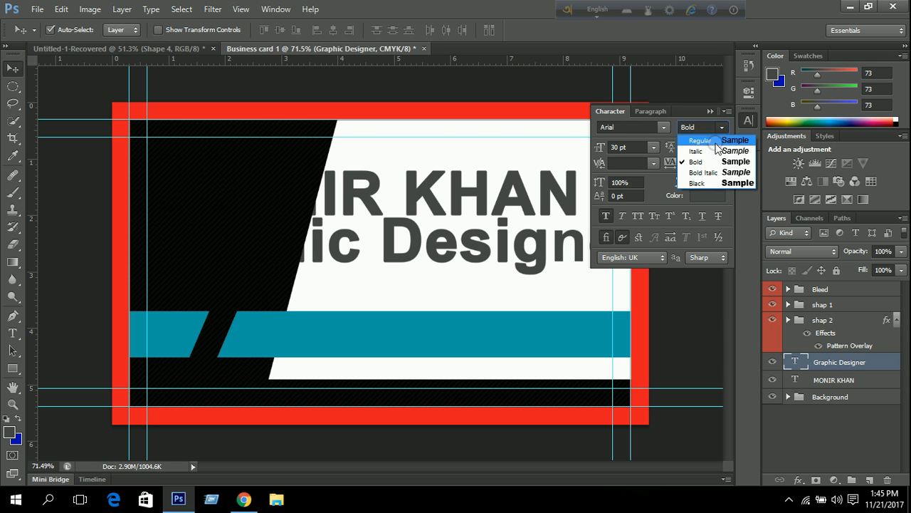
click(712, 135)
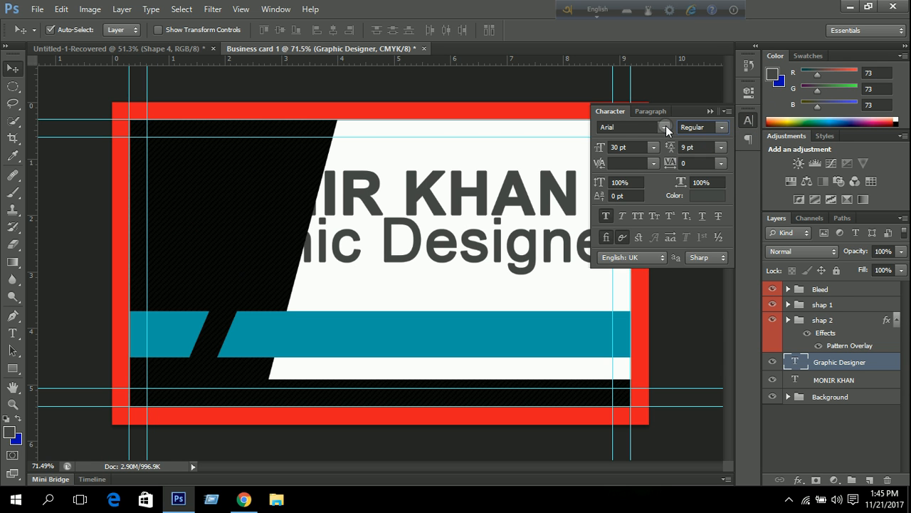
click(662, 127)
scroll(696, 265, down, 1)
scroll(695, 264, down, 5)
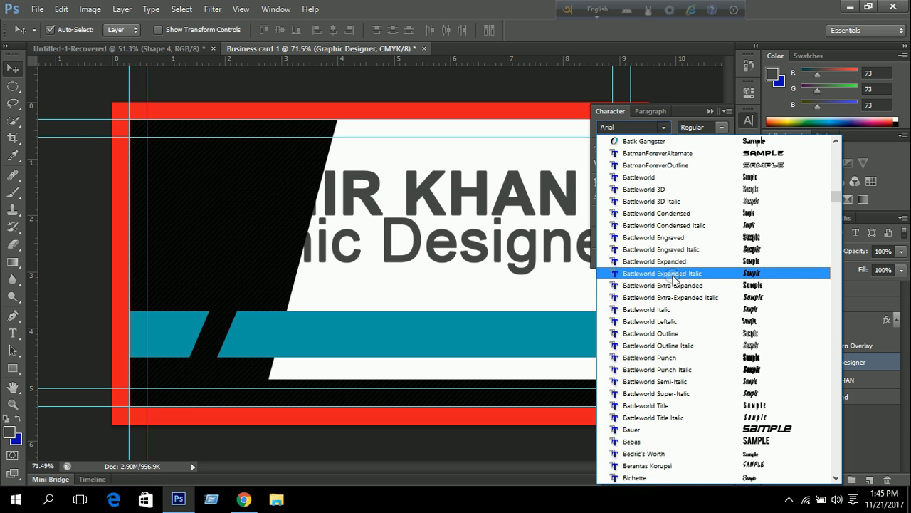
scroll(665, 295, down, 6)
scroll(664, 297, down, 20)
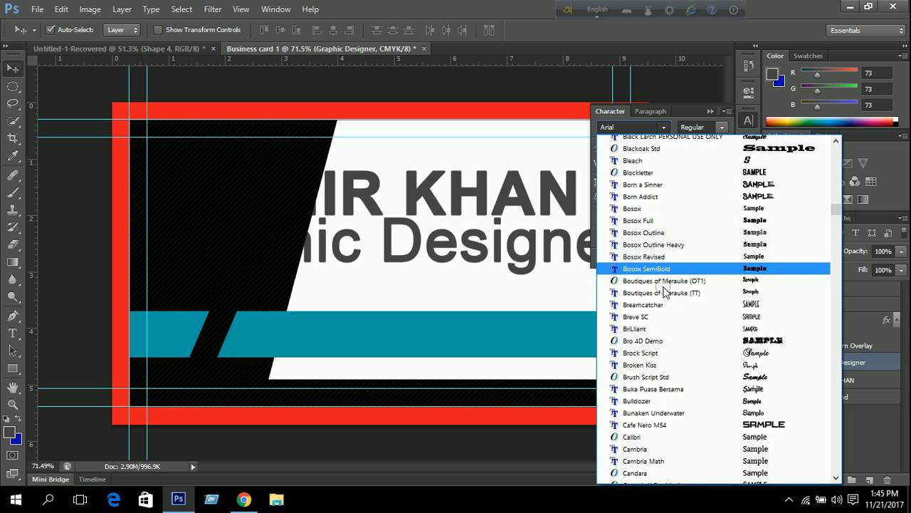
scroll(663, 289, down, 9)
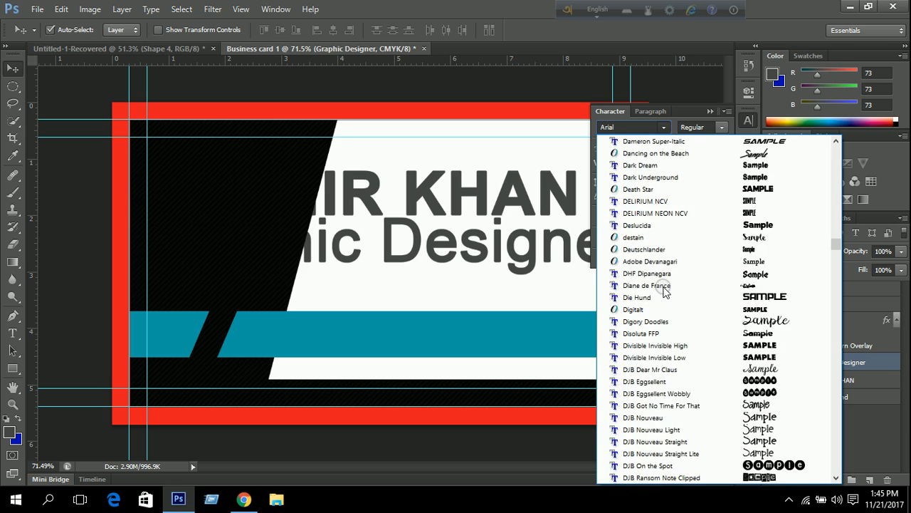
scroll(664, 290, up, 3)
scroll(663, 290, down, 20)
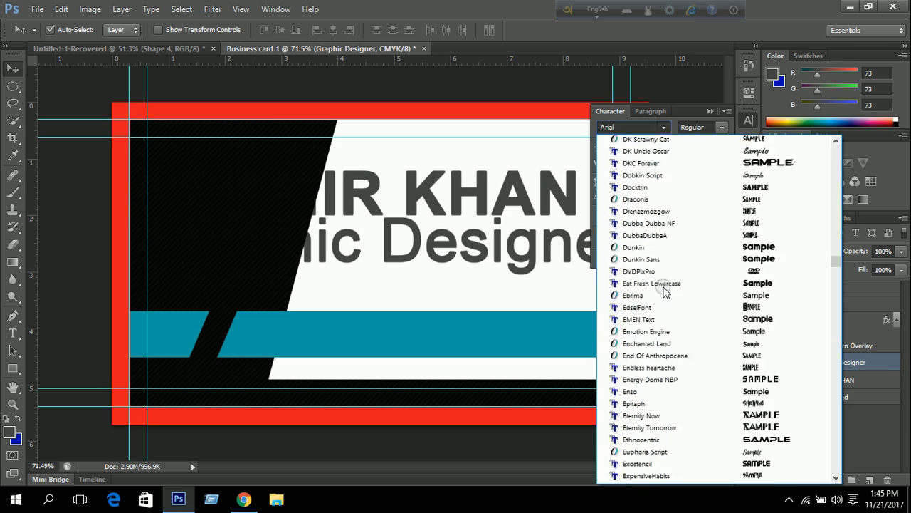
scroll(664, 289, down, 7)
scroll(663, 289, up, 4)
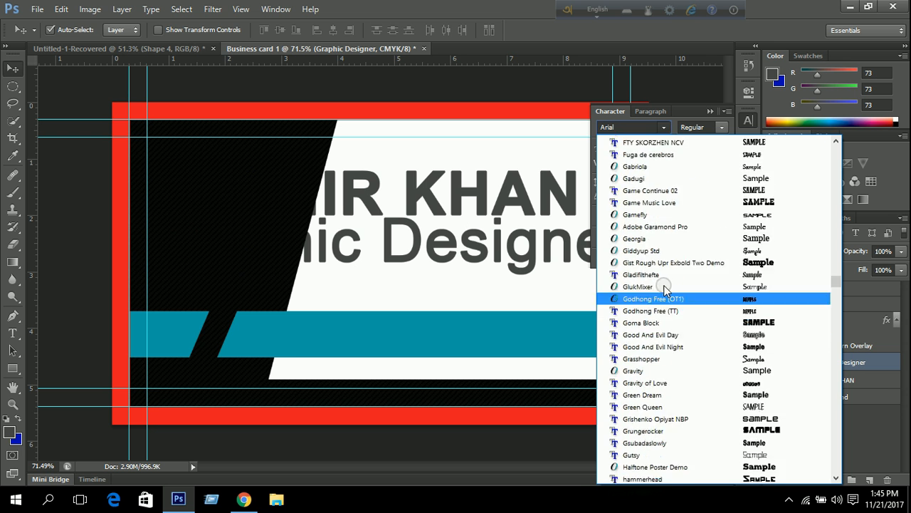
scroll(664, 289, down, 15)
scroll(664, 289, down, 4)
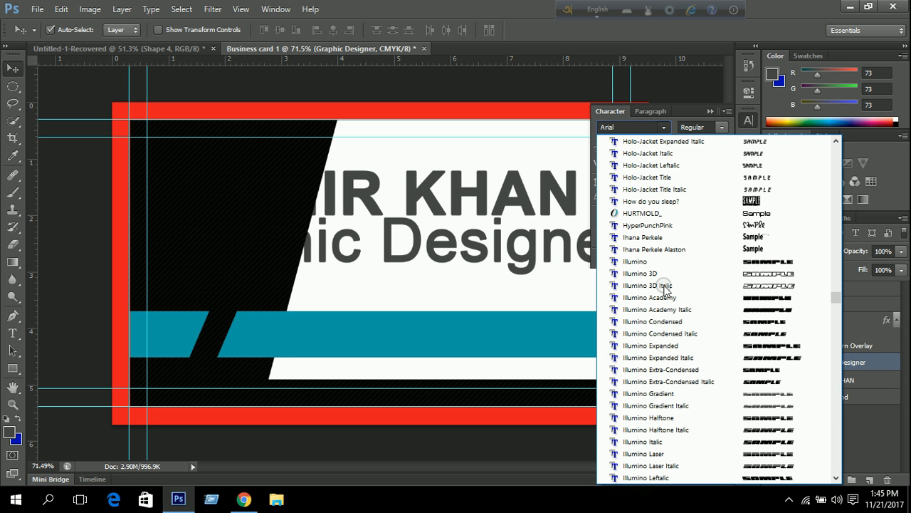
scroll(663, 289, down, 1)
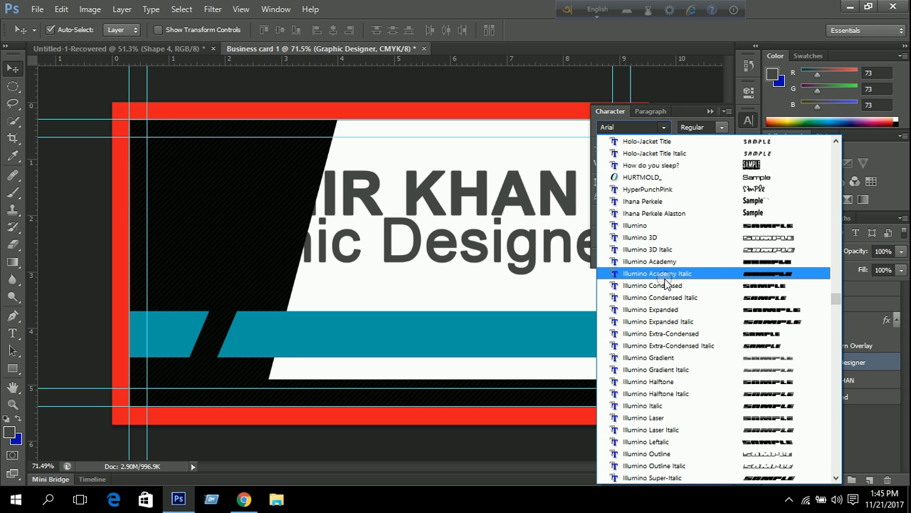
scroll(665, 284, down, 6)
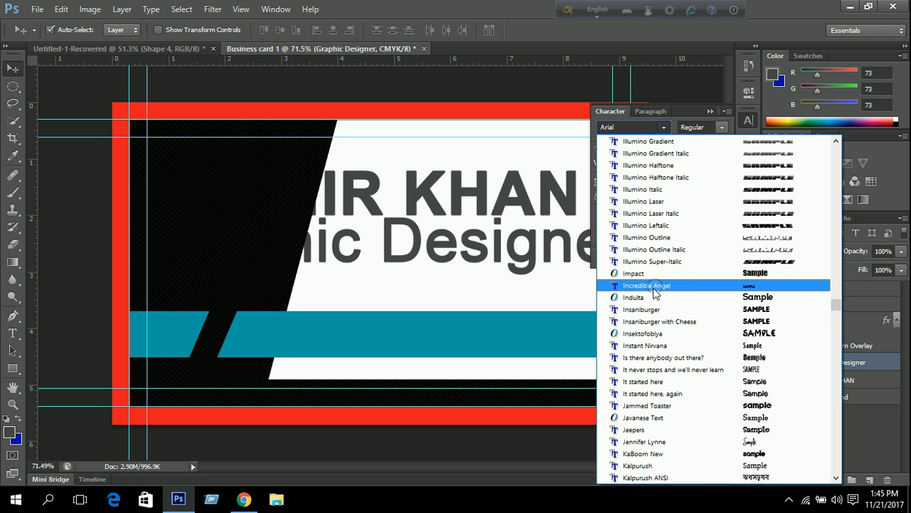
scroll(662, 283, down, 3)
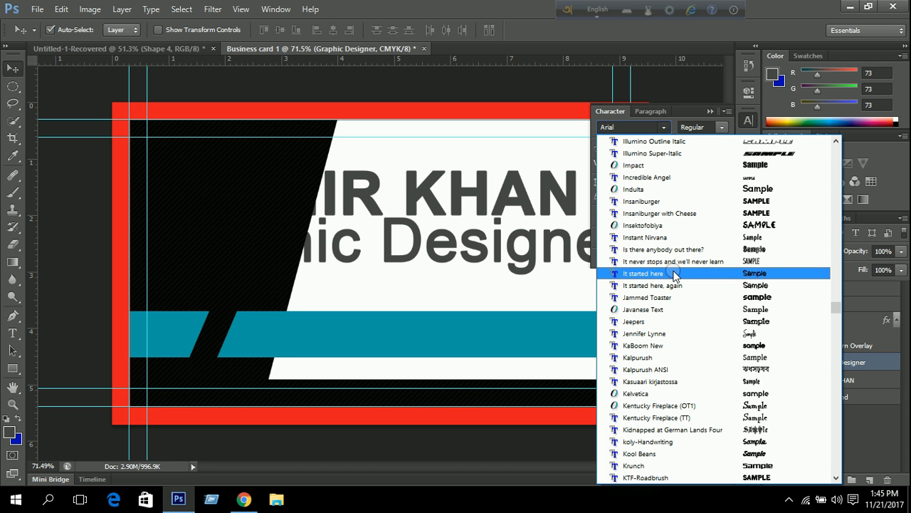
scroll(674, 276, down, 3)
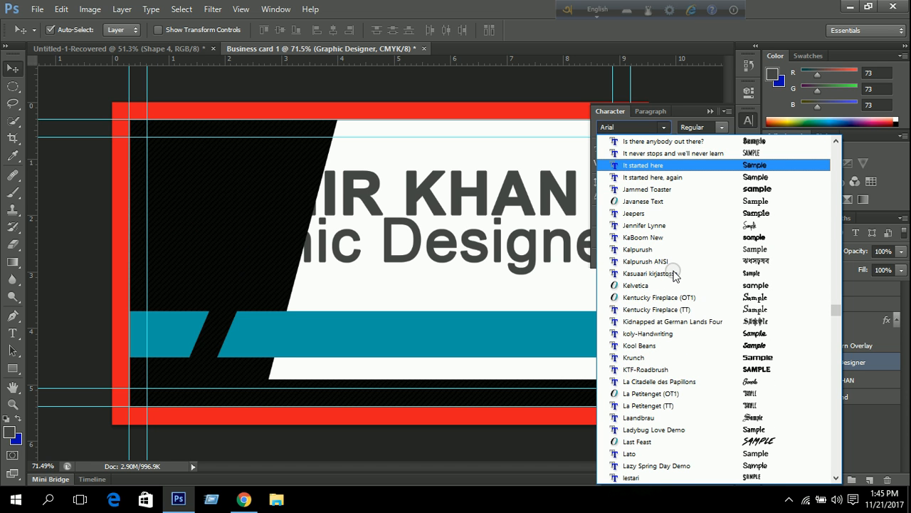
click(662, 453)
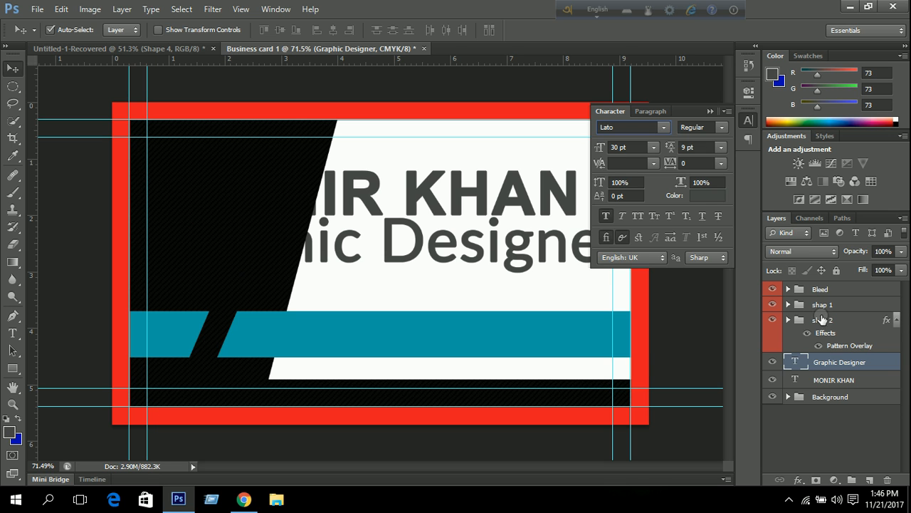
click(710, 112)
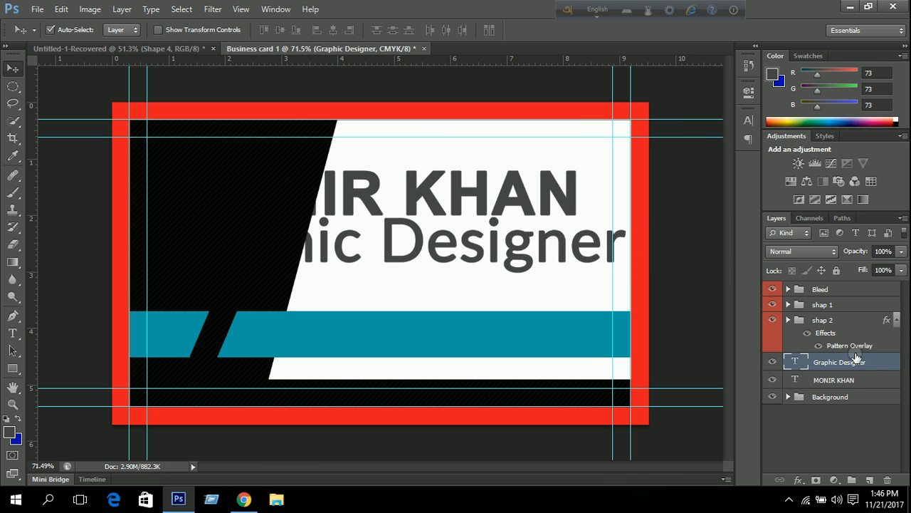
Select both text layers and set them to Lato with 8 pt leading.
shift+click(852, 381)
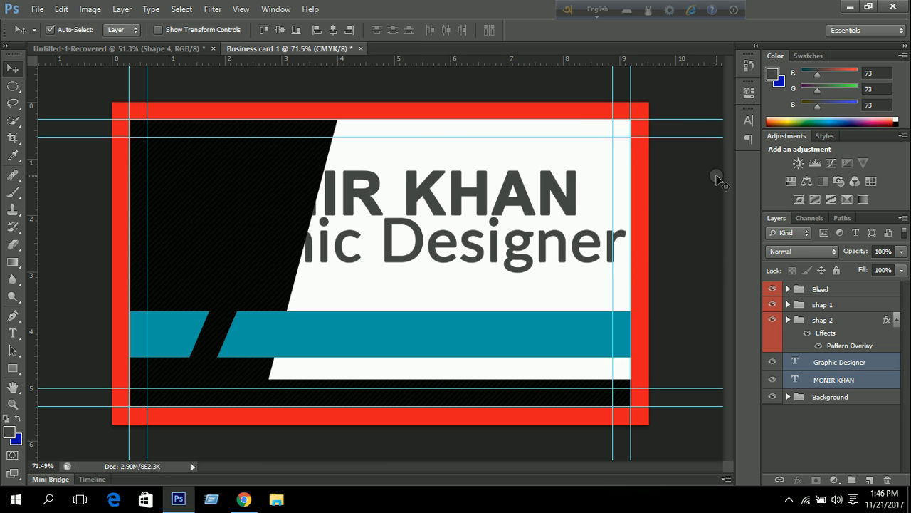
click(748, 121)
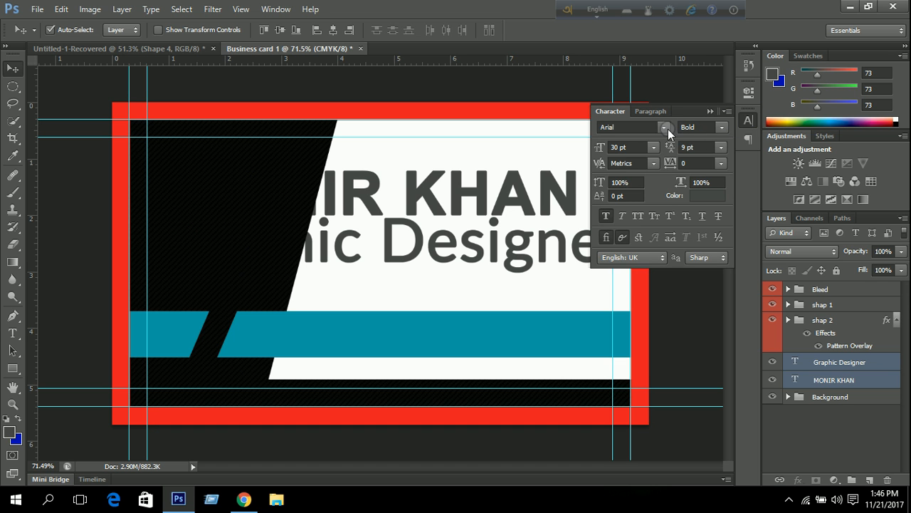
click(664, 126)
scroll(728, 375, down, 1)
scroll(728, 376, down, 10)
drag(835, 206, 854, 311)
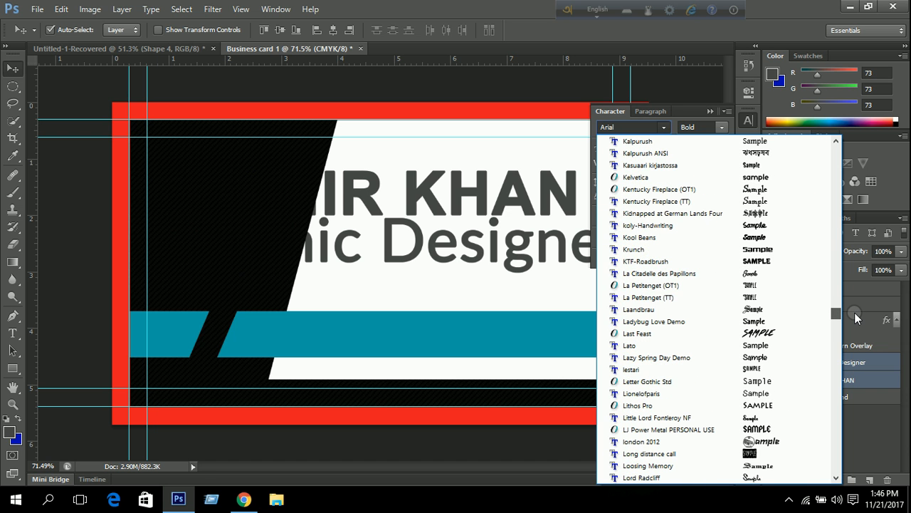
click(657, 346)
click(719, 151)
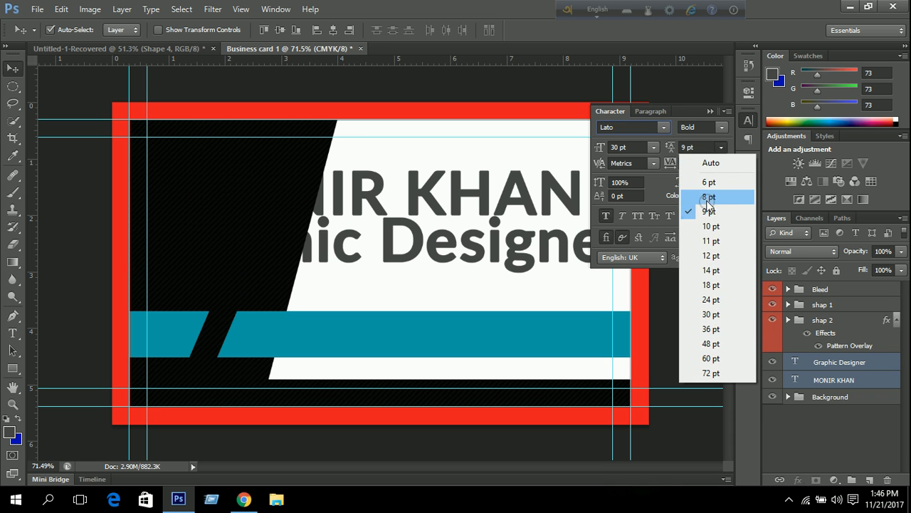
click(707, 199)
Make both texts Lato Hairline at 10 pt with Faux Bold turned off.
click(722, 127)
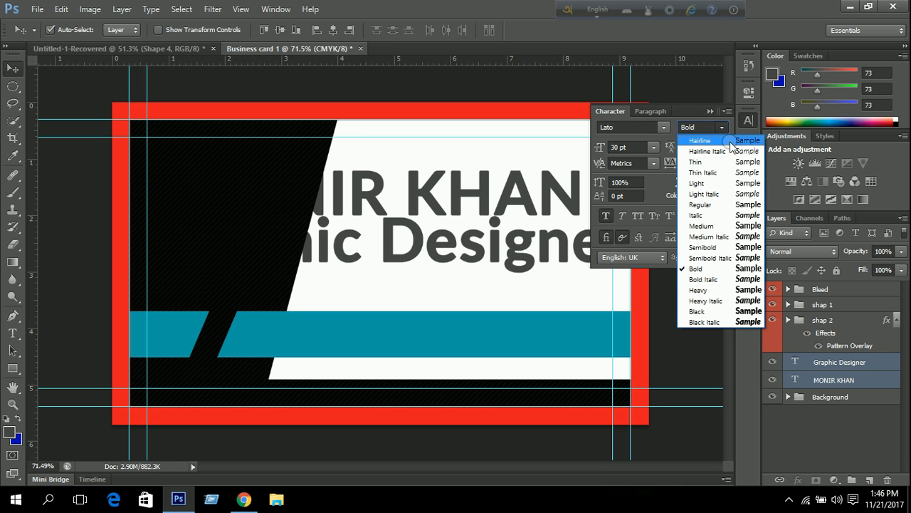
click(729, 143)
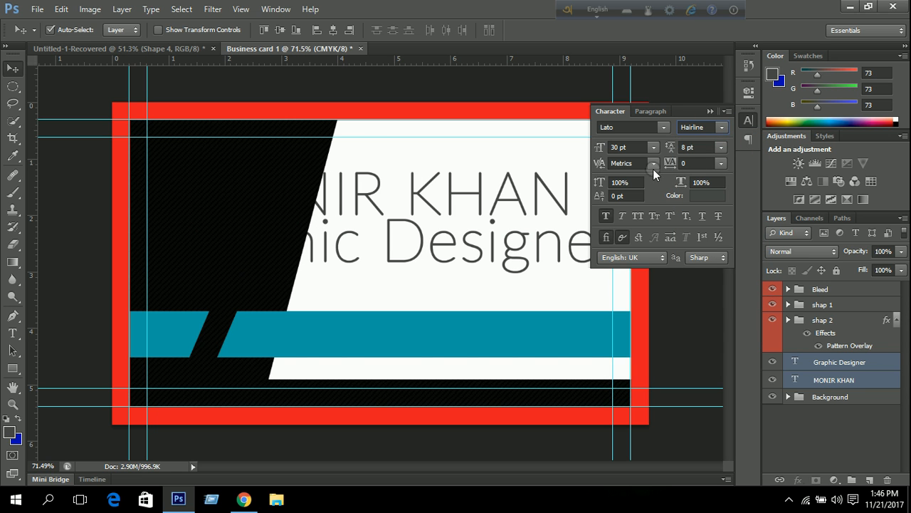
click(655, 146)
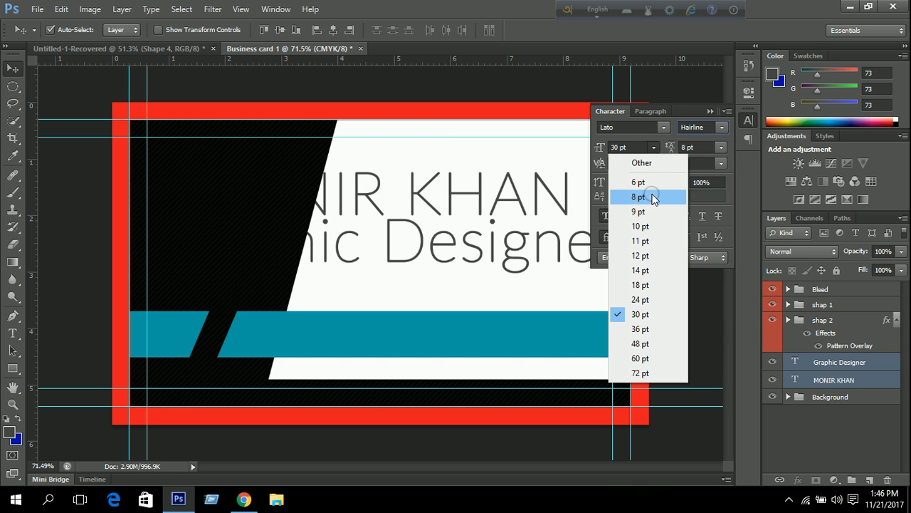
click(648, 241)
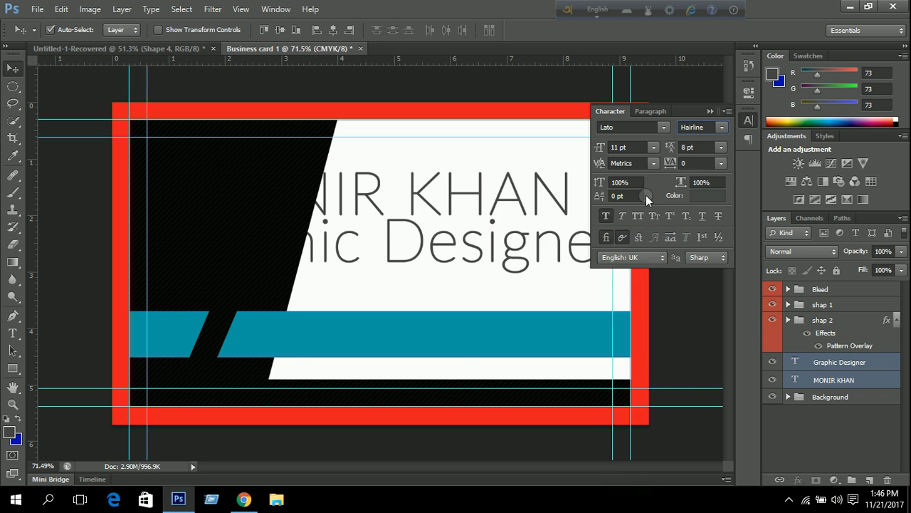
click(654, 147)
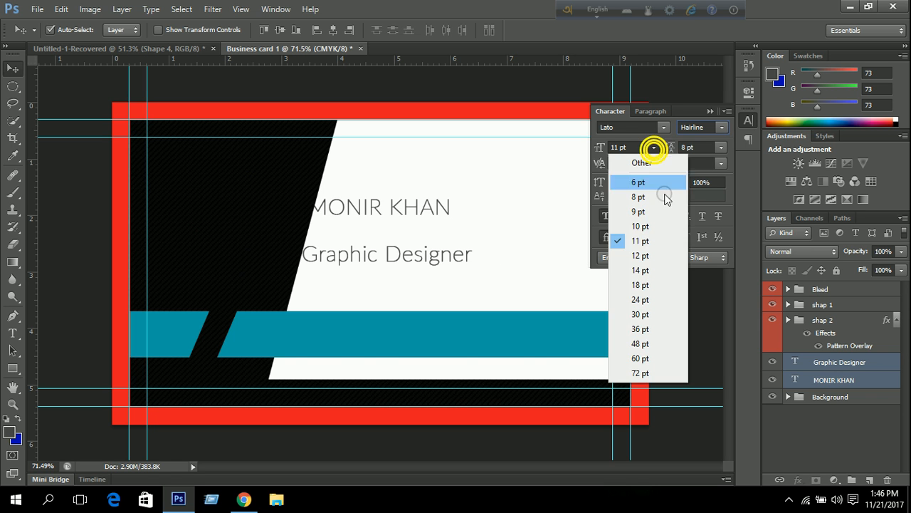
click(656, 226)
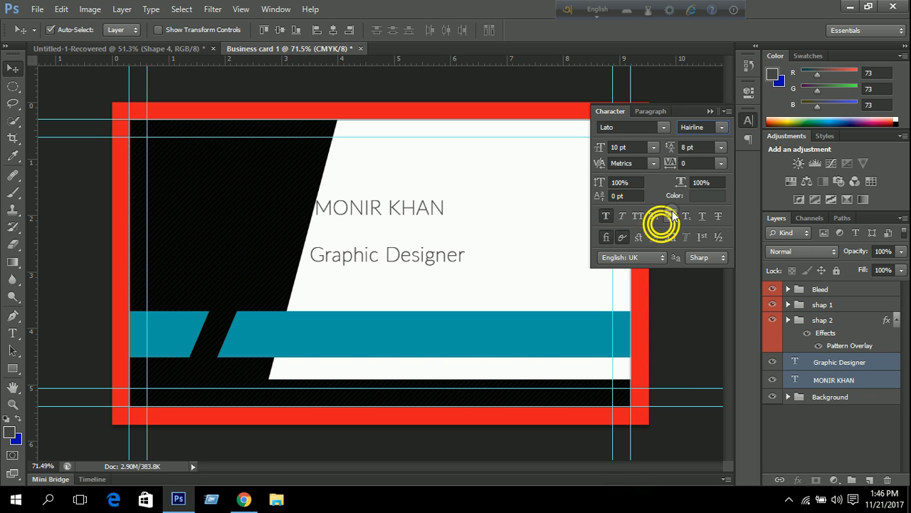
click(603, 217)
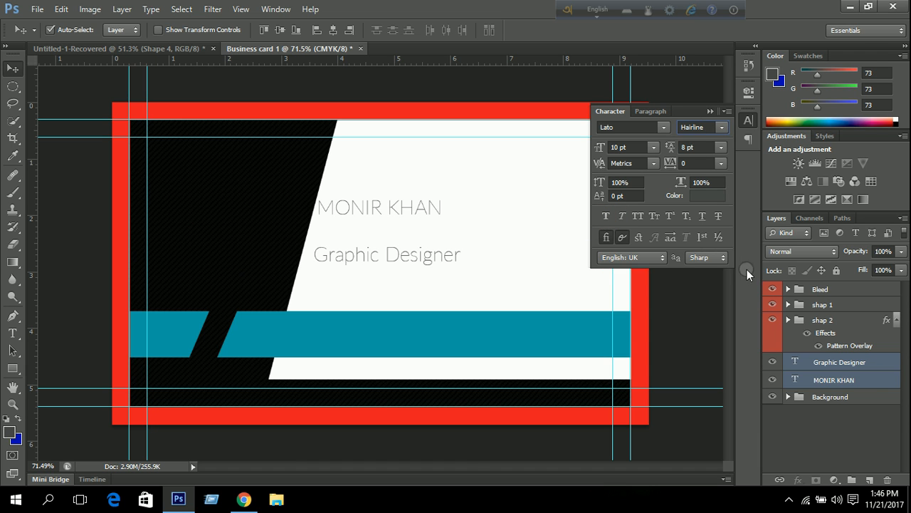
Make the name Lato Semibold and the Graphic Designer title Lato Hairline Italic.
click(838, 380)
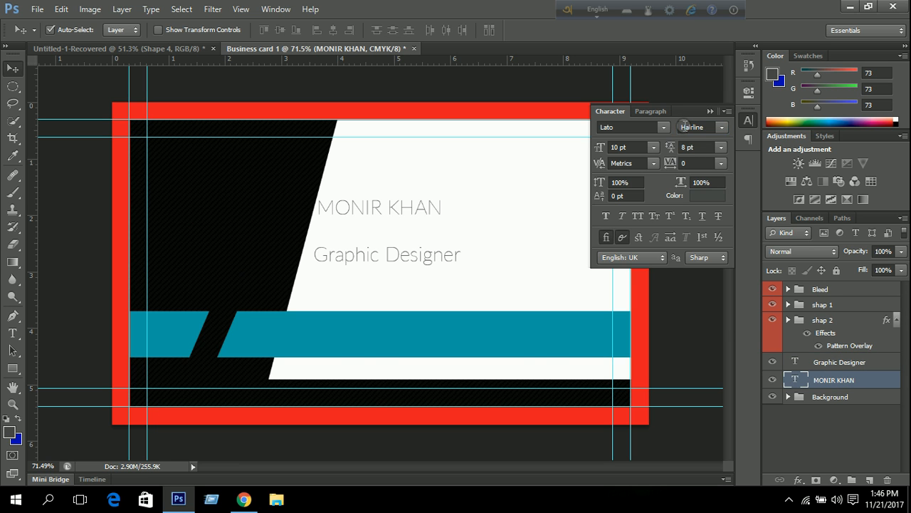
click(719, 127)
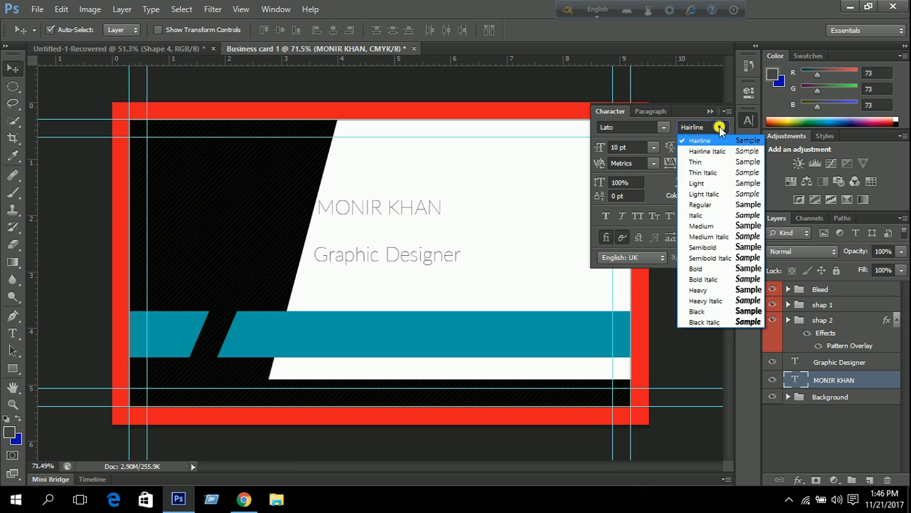
click(744, 247)
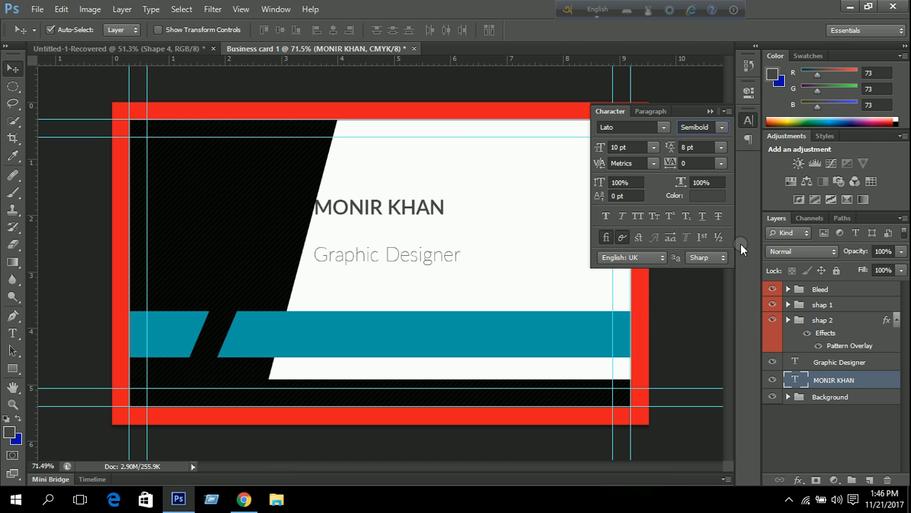
click(834, 363)
click(723, 130)
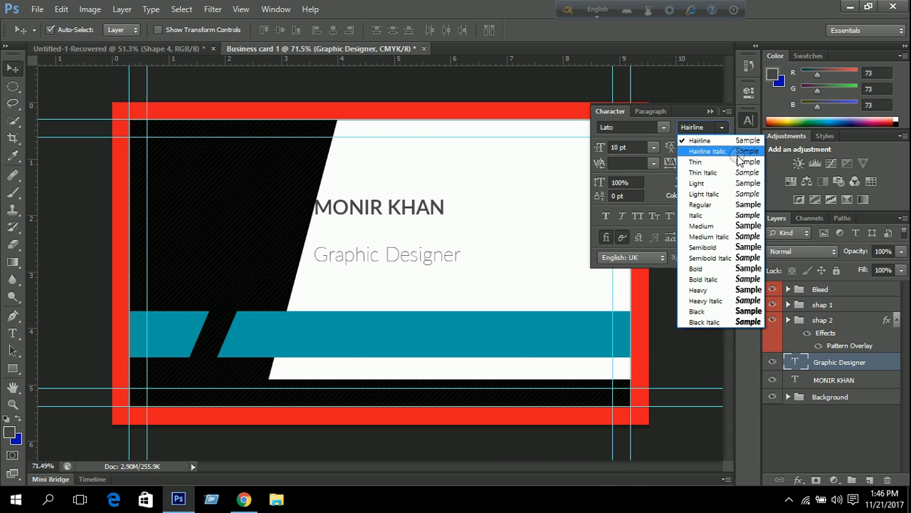
click(740, 151)
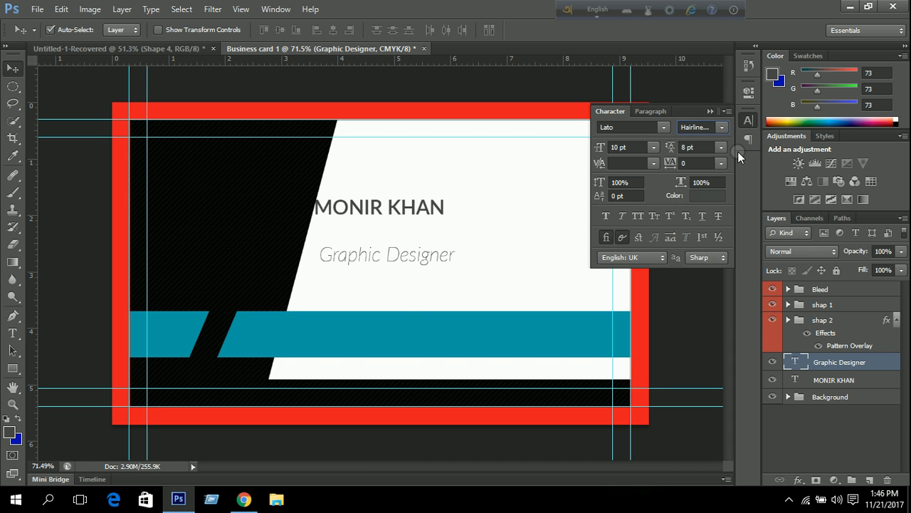
click(711, 112)
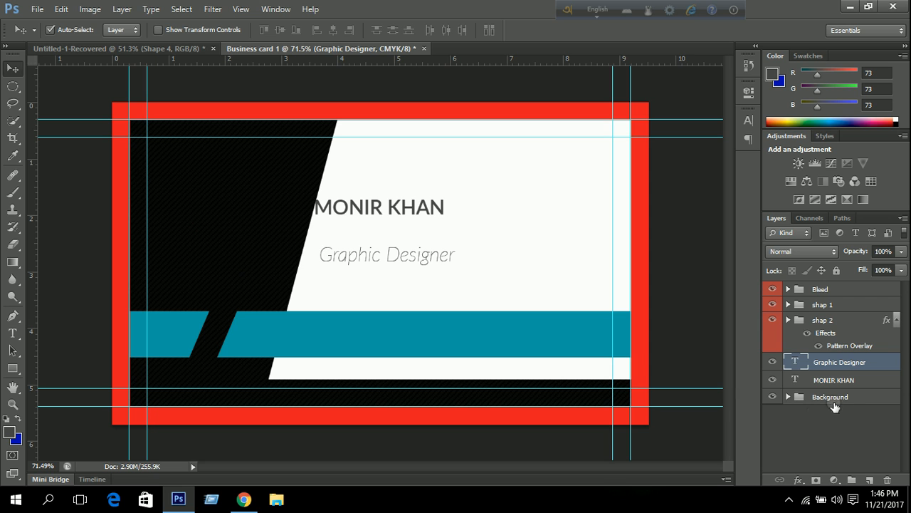
Drag both text layers out of shap 1 to sit directly under the Bleed group, then collapse shap 1.
shift+click(847, 383)
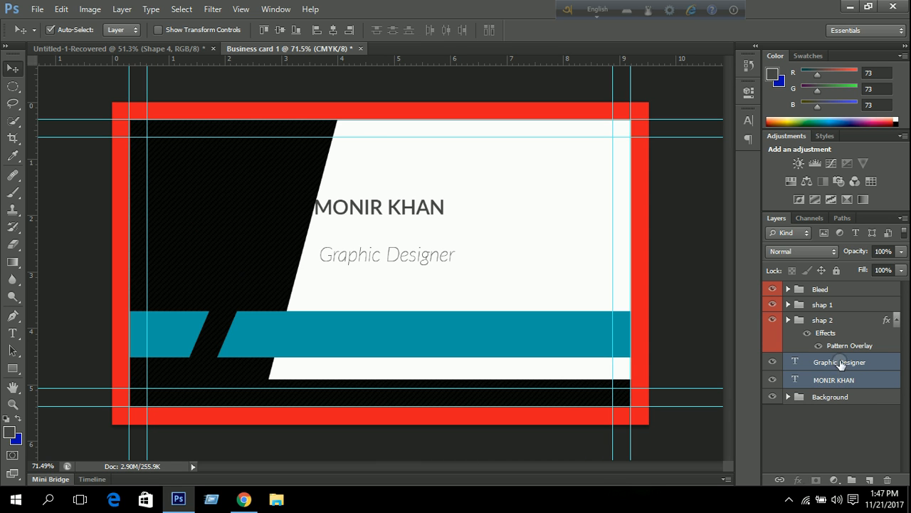
drag(846, 377, 825, 304)
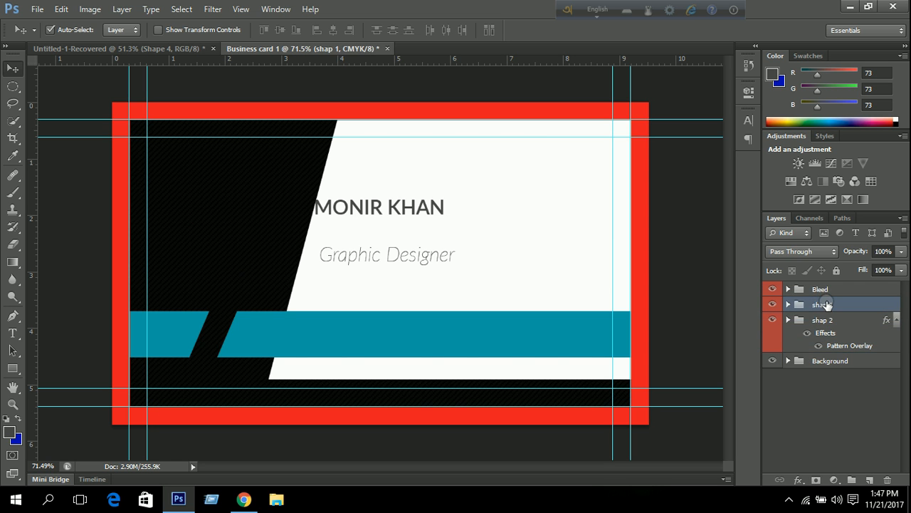
click(787, 305)
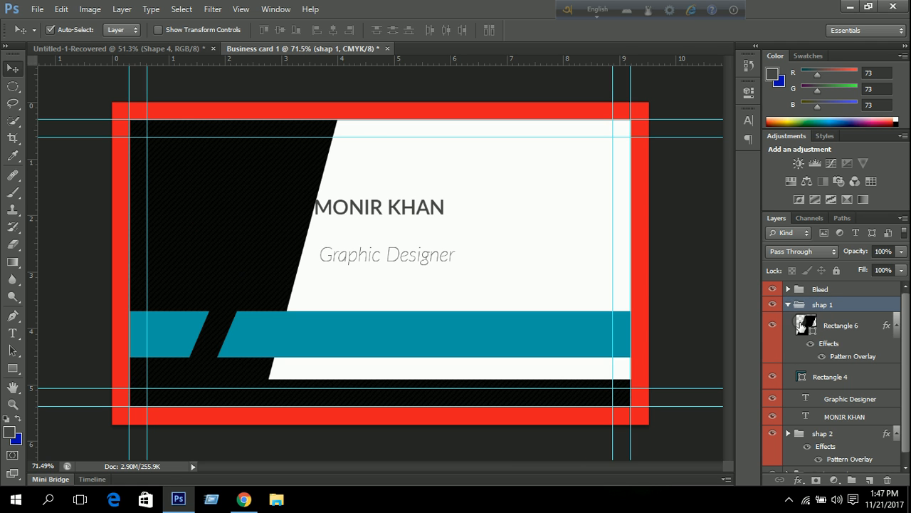
click(843, 400)
shift+click(838, 416)
drag(845, 408, 822, 370)
drag(833, 411, 819, 304)
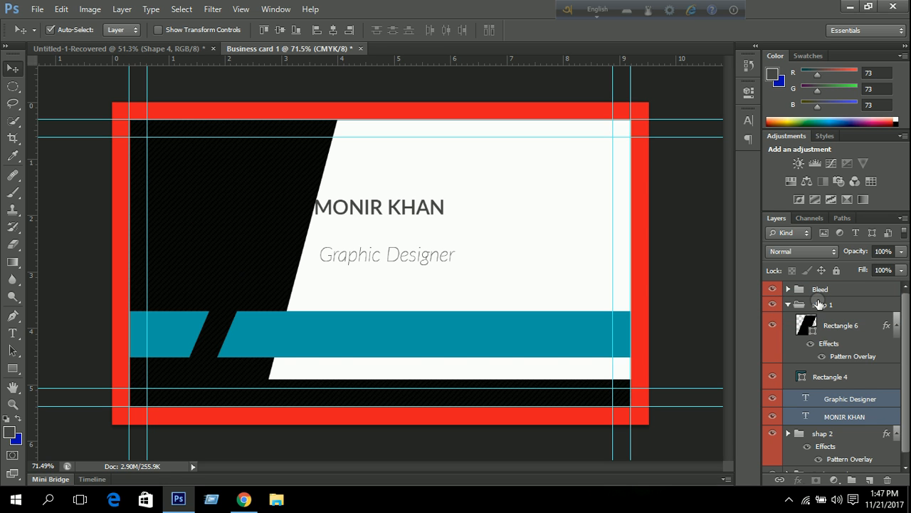
drag(848, 399, 826, 297)
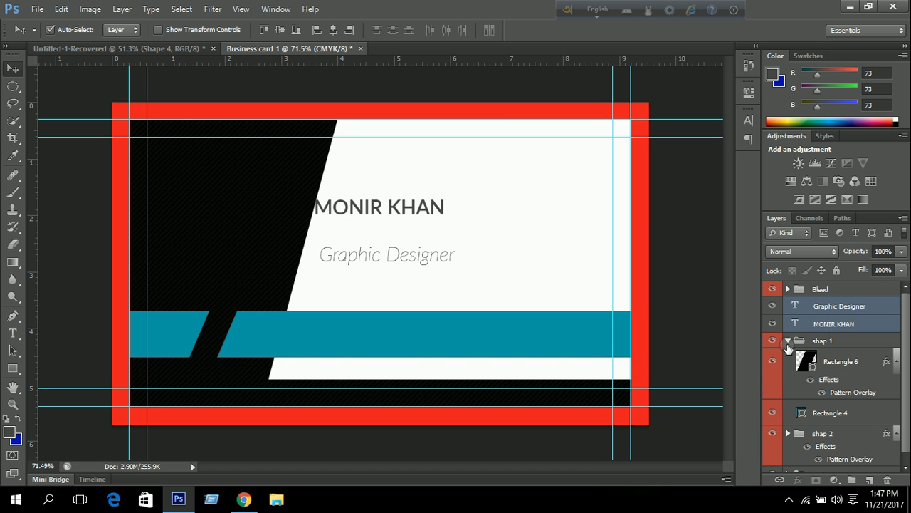
click(787, 341)
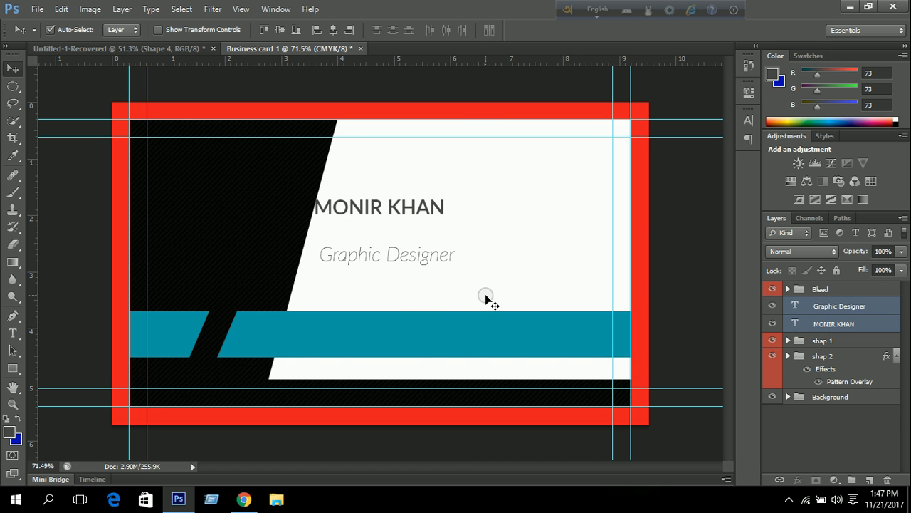
Free Transform both text layers down onto the teal band.
key(ctrl+t)
drag(401, 240, 434, 321)
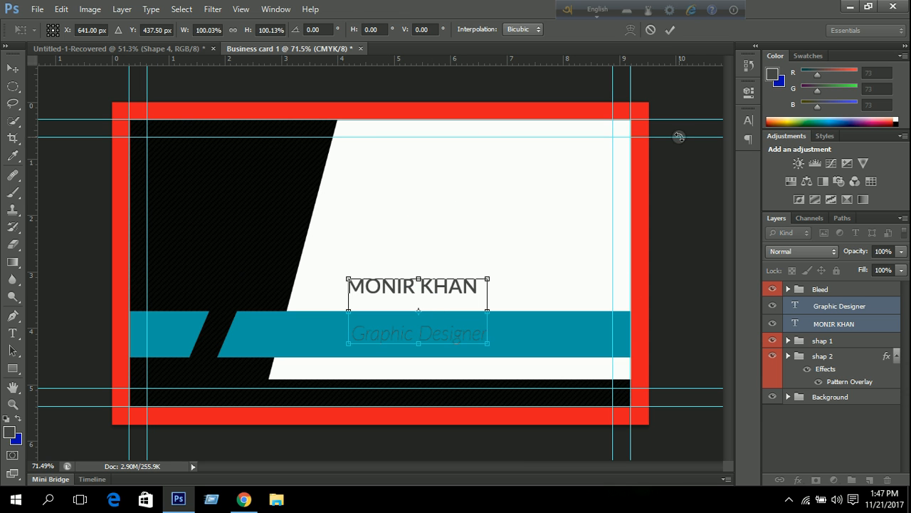
click(670, 29)
Nudge the name down and right, and the Graphic Designer title right, with the arrow keys.
click(822, 324)
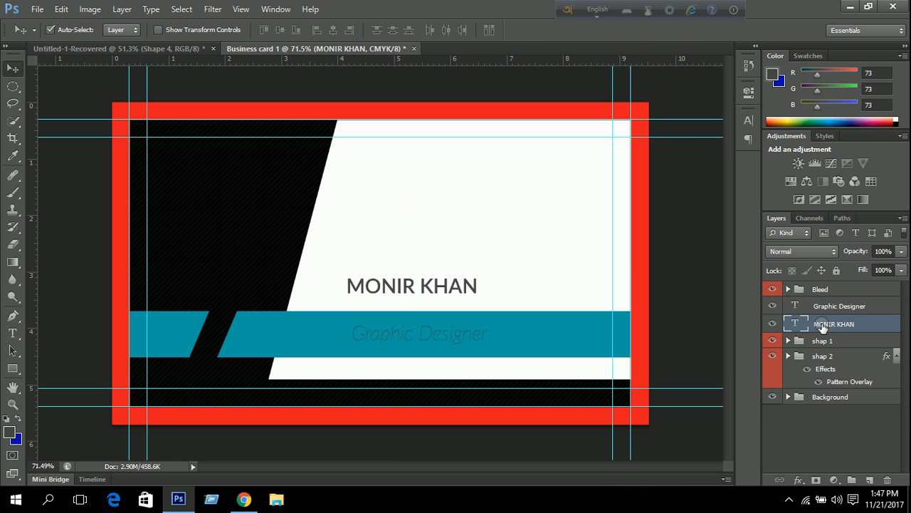
key(Down)
key(Down)
key(Down)
key(Down)
key(Down)
key(Down)
key(Down)
key(Down)
key(Down)
key(Down)
key(Down)
key(Down)
key(Down)
key(Down)
key(Down)
key(Down)
key(Down)
key(Down)
key(Down)
key(Down)
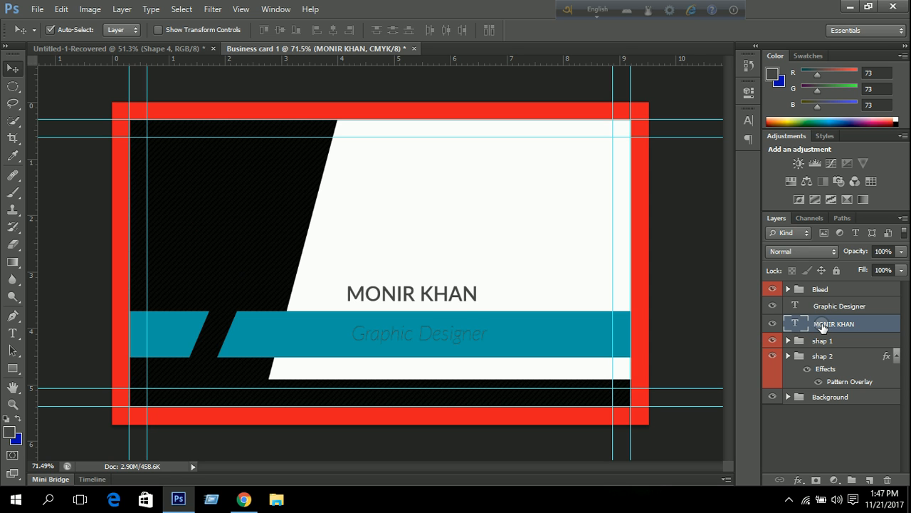
key(Down)
key(Down)
key(Down)
key(Down)
key(Down)
key(Down)
key(Down)
key(Down)
key(Down)
key(Down)
key(Down)
key(Down)
key(Down)
key(Down)
key(Down)
key(Down)
key(Down)
key(Down)
key(Down)
key(Down)
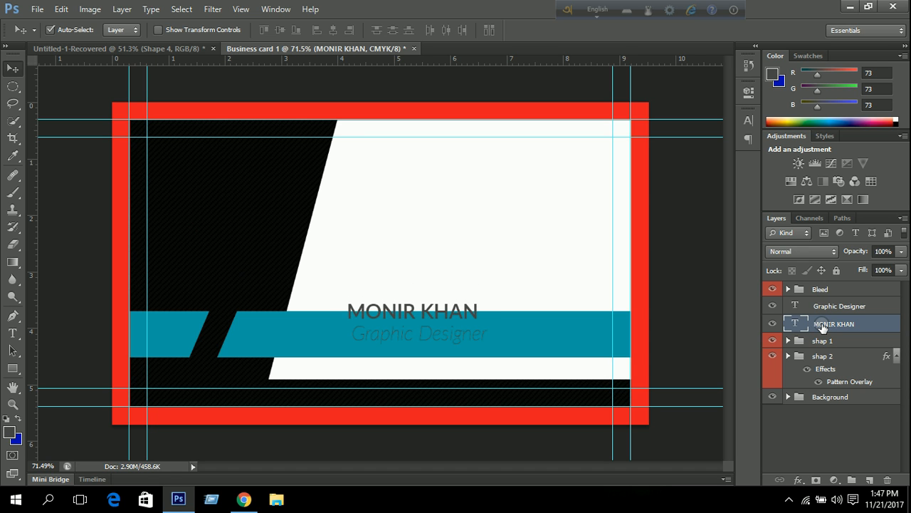
key(Right)
key(Right)
key(Right)
key(Right)
key(Right)
key(Right)
key(Right)
key(Right)
key(Right)
key(Right)
key(Right)
key(Right)
key(Right)
key(Right)
key(Right)
key(Right)
key(Right)
key(Right)
key(Right)
key(Right)
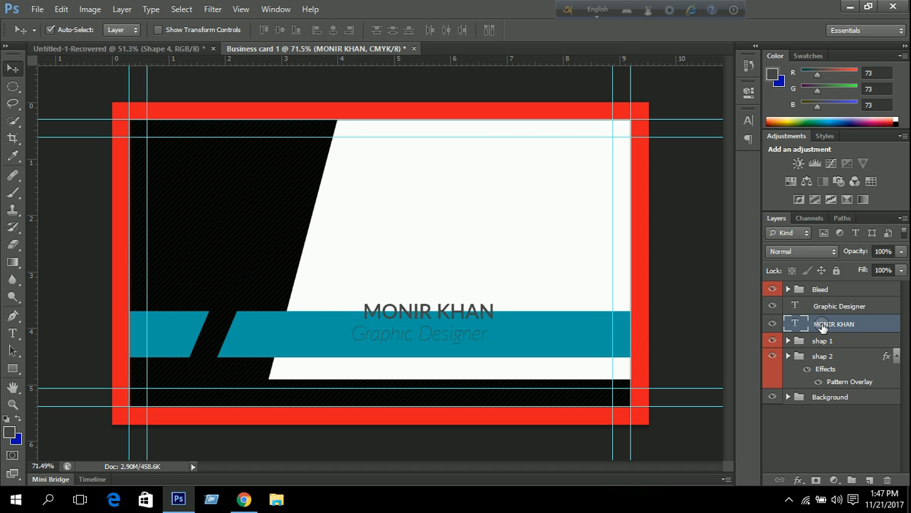
key(Right)
key(Right)
key(Right)
key(Right)
key(Right)
key(Right)
key(Right)
key(Right)
key(Right)
key(Right)
key(Right)
key(Right)
key(Right)
key(Right)
key(Right)
key(Right)
key(Right)
key(Right)
key(Right)
key(Right)
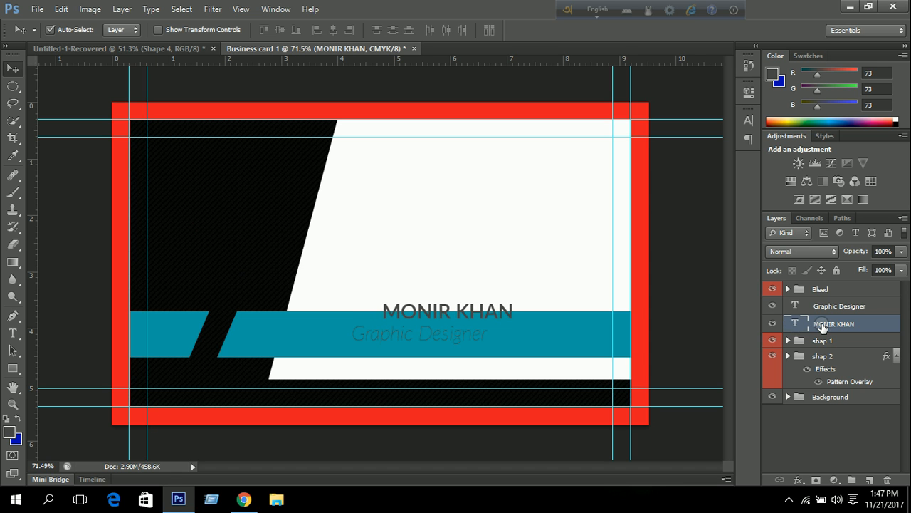
key(Right)
key(Right)
key(Right)
key(Right)
key(Right)
key(Right)
key(Right)
key(Right)
key(Right)
key(Down)
key(Down)
key(Down)
key(Down)
key(Down)
key(Down)
key(Down)
key(Down)
key(Down)
key(Down)
key(Down)
key(Down)
key(Down)
key(Down)
key(Down)
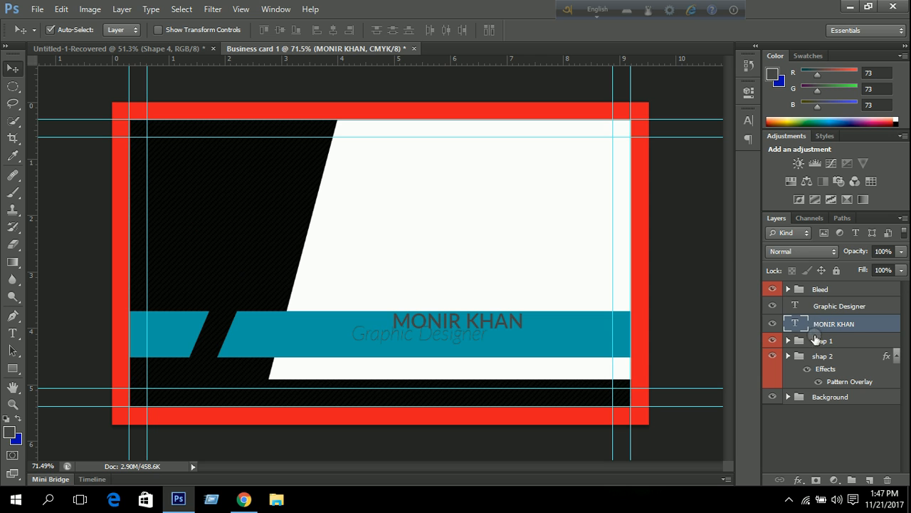
click(820, 307)
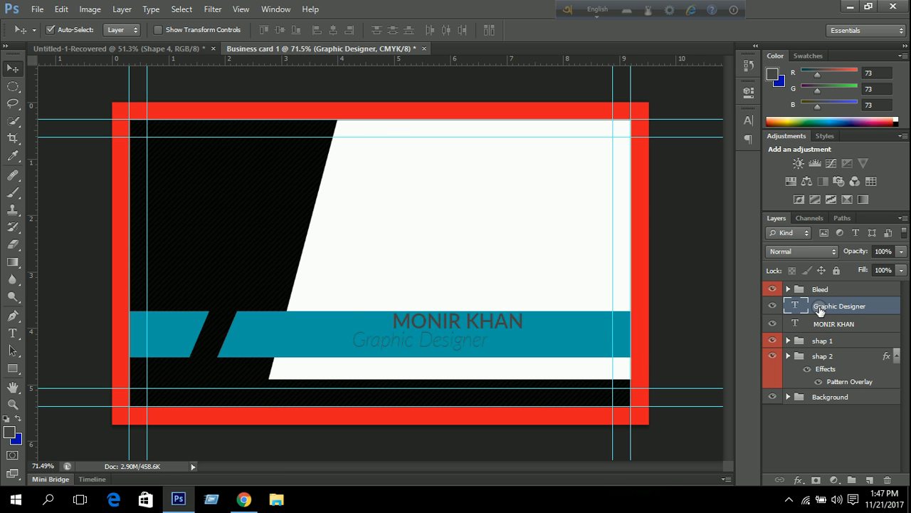
key(Right)
key(Right)
key(Right)
key(Right)
key(Right)
key(Right)
key(Right)
key(Right)
key(Right)
key(Right)
key(Right)
key(Right)
key(Right)
key(Right)
key(Right)
key(Right)
key(Right)
key(Right)
key(Right)
Reduce the Graphic Designer text size to 6 pt.
click(748, 120)
click(652, 147)
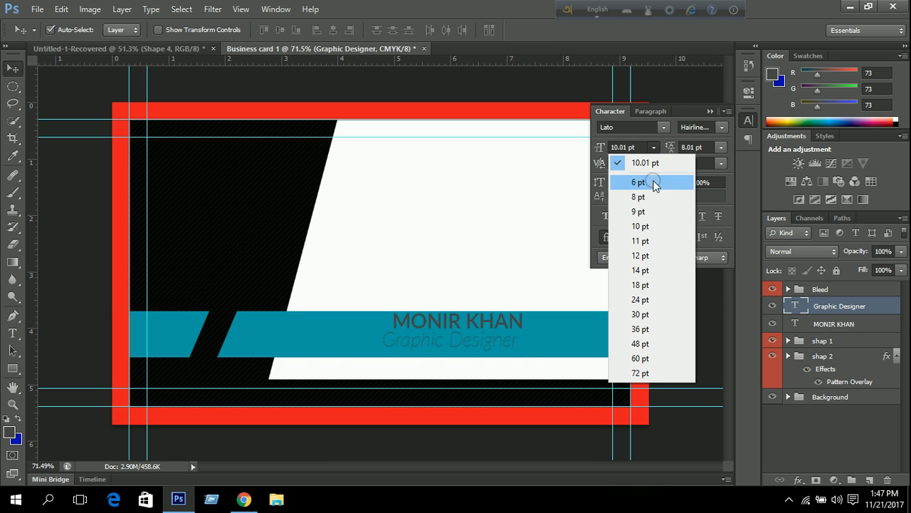
click(651, 193)
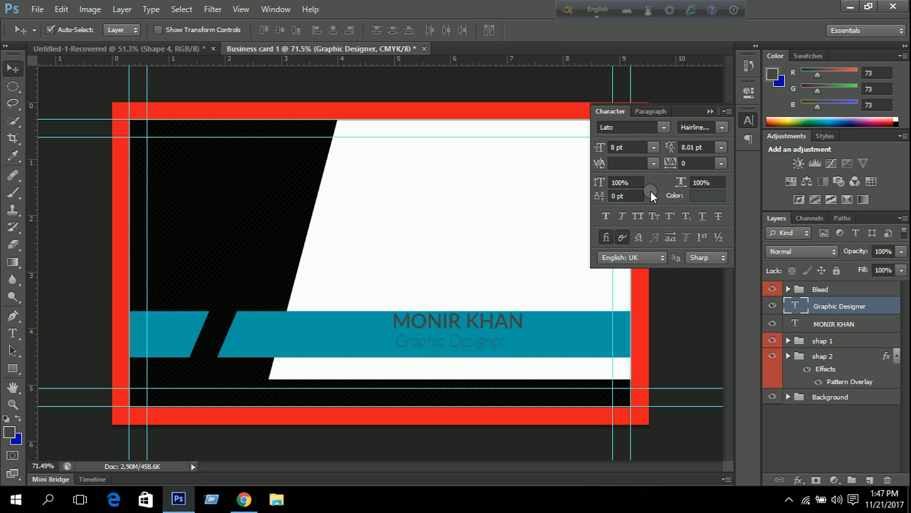
click(652, 147)
click(619, 183)
Set both the name and the Graphic Designer text colour to black (000000).
click(703, 198)
drag(577, 99, 567, 62)
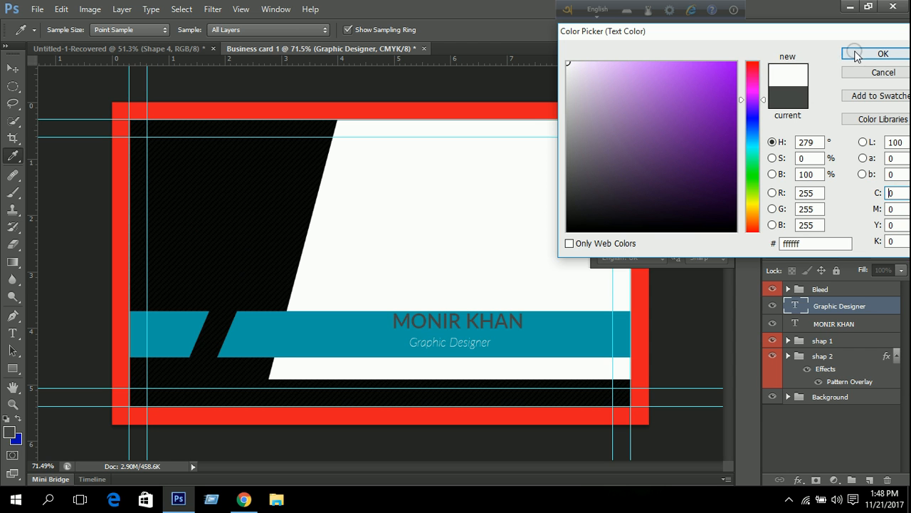
click(880, 54)
click(815, 324)
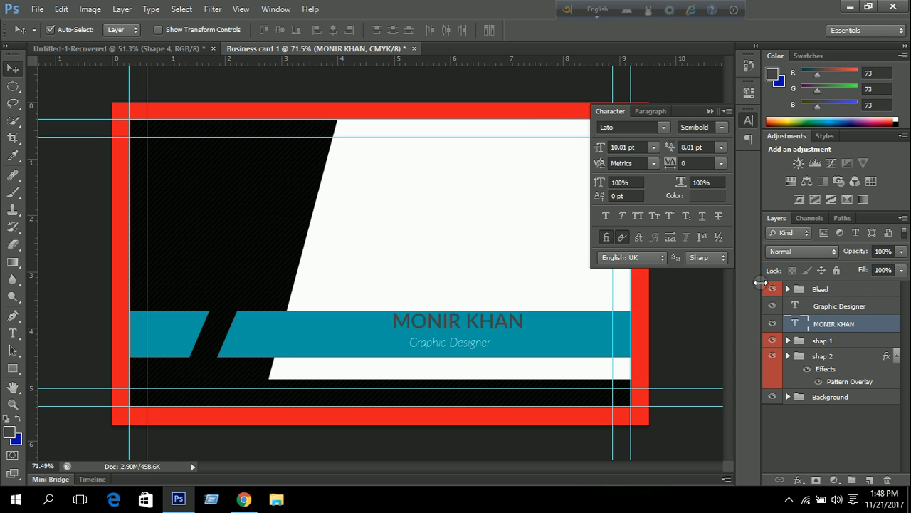
click(703, 195)
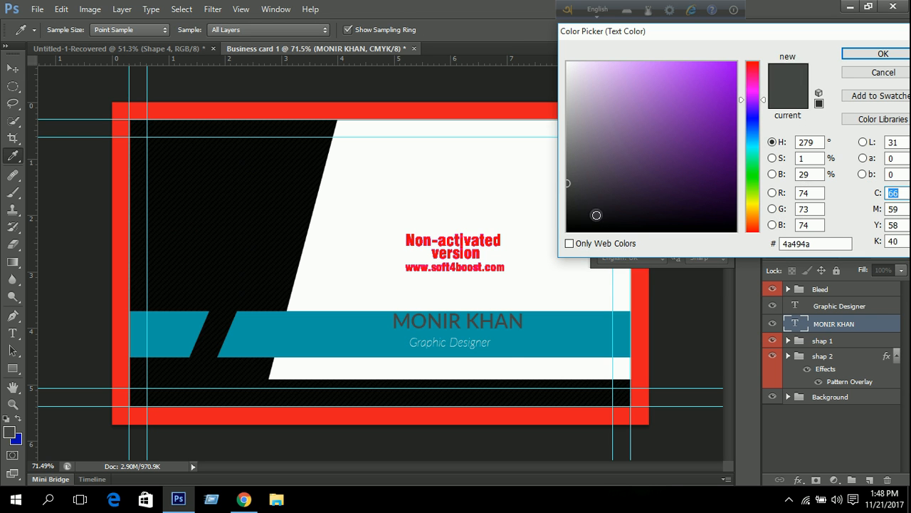
drag(598, 212, 533, 235)
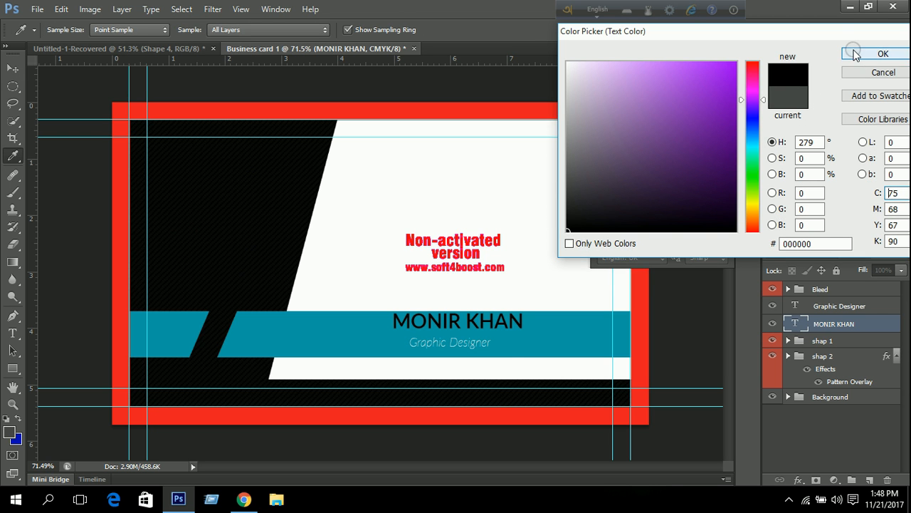
click(855, 55)
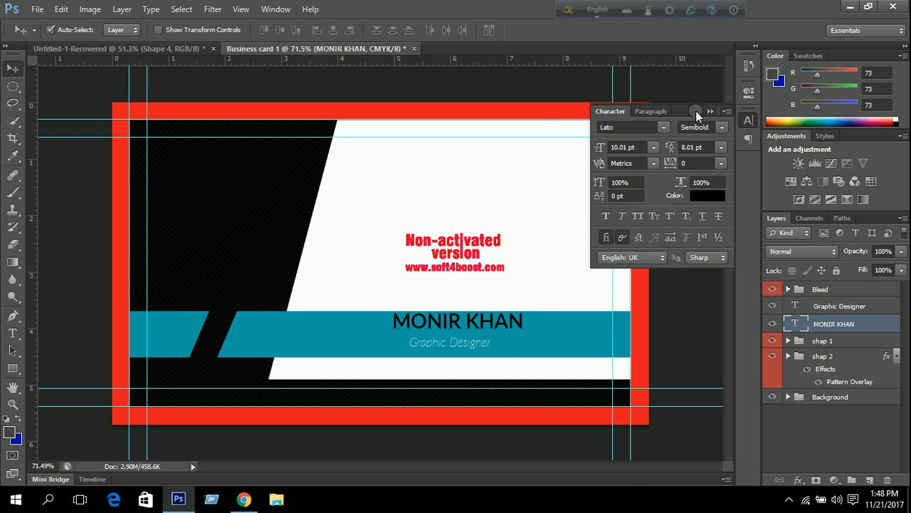
click(832, 306)
click(712, 196)
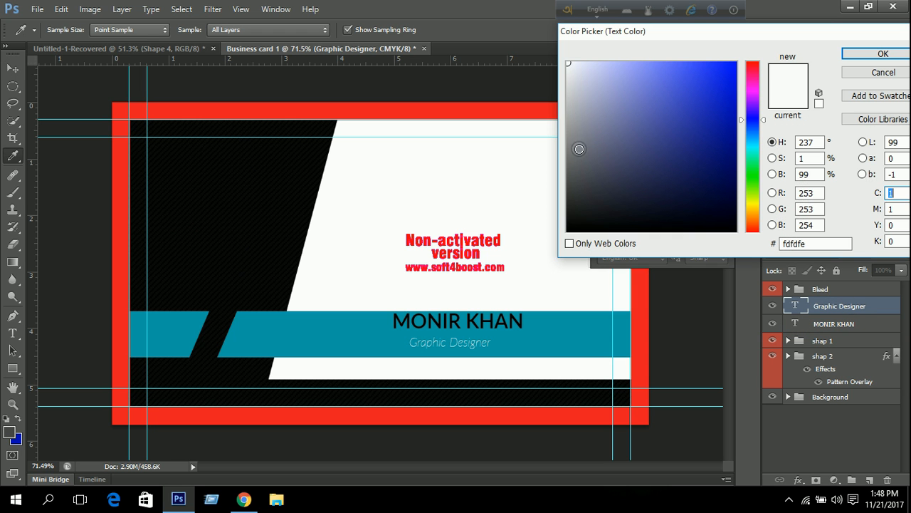
mouse_move(606, 172)
mouse_down()
mouse_move(609, 200)
mouse_move(552, 253)
mouse_up()
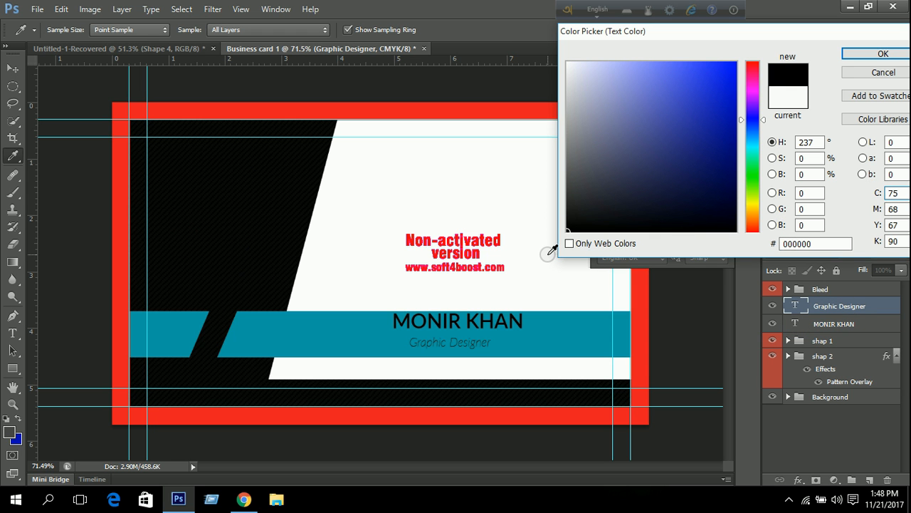
click(860, 55)
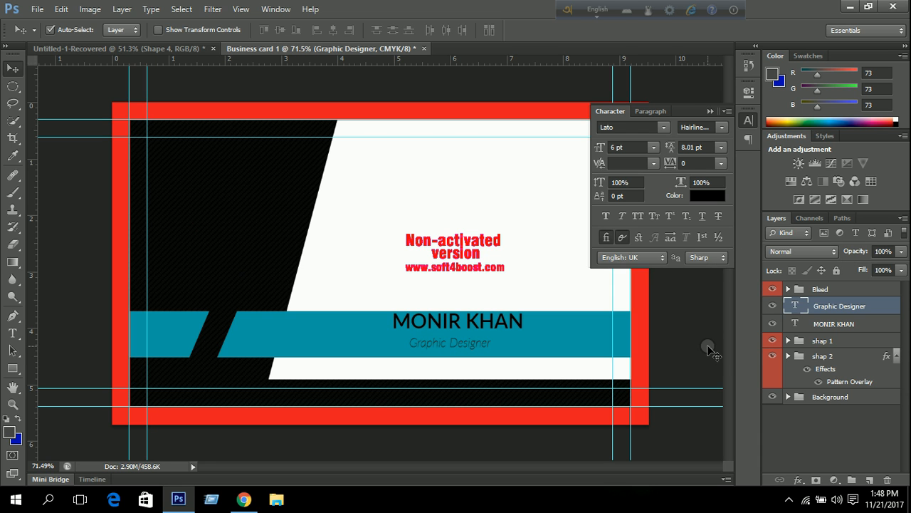
Nudge the name text slightly down and close the Character panel.
click(822, 324)
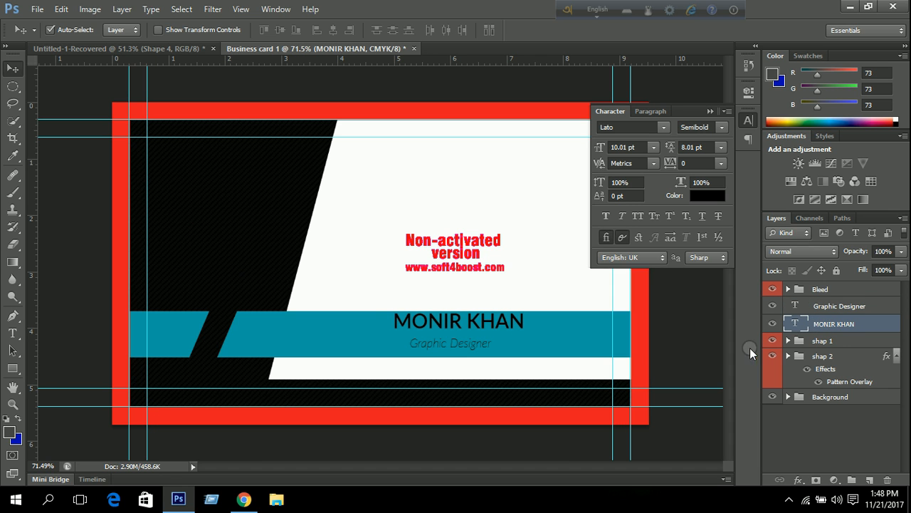
click(833, 305)
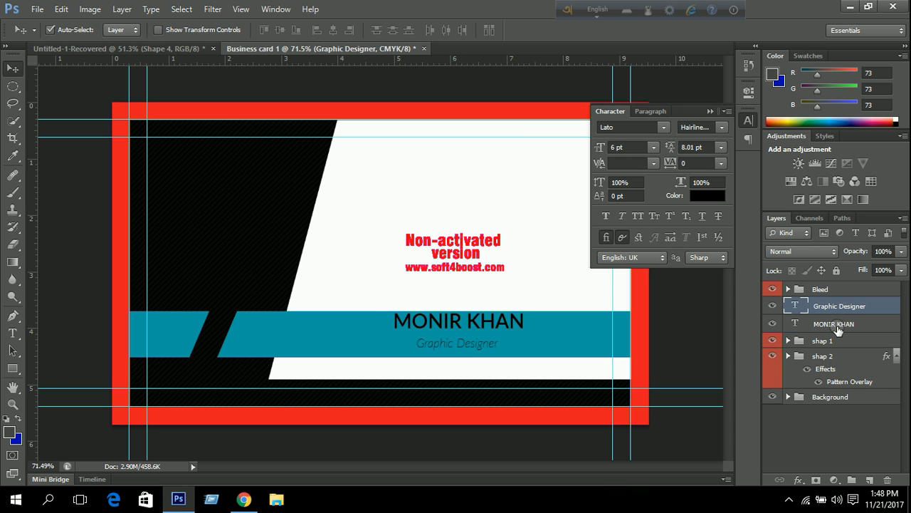
click(834, 325)
key(Down)
key(Down)
key(Down)
key(Down)
key(Down)
key(Down)
key(Down)
key(Down)
key(Down)
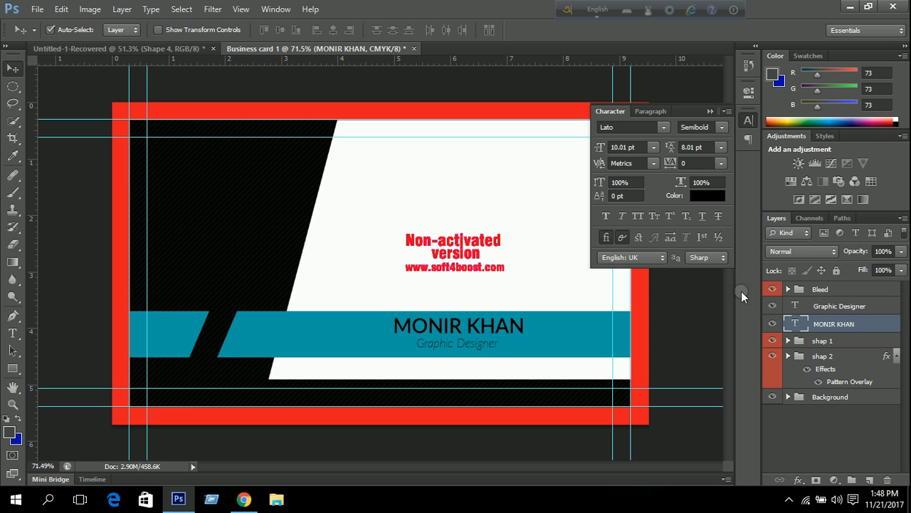
click(707, 111)
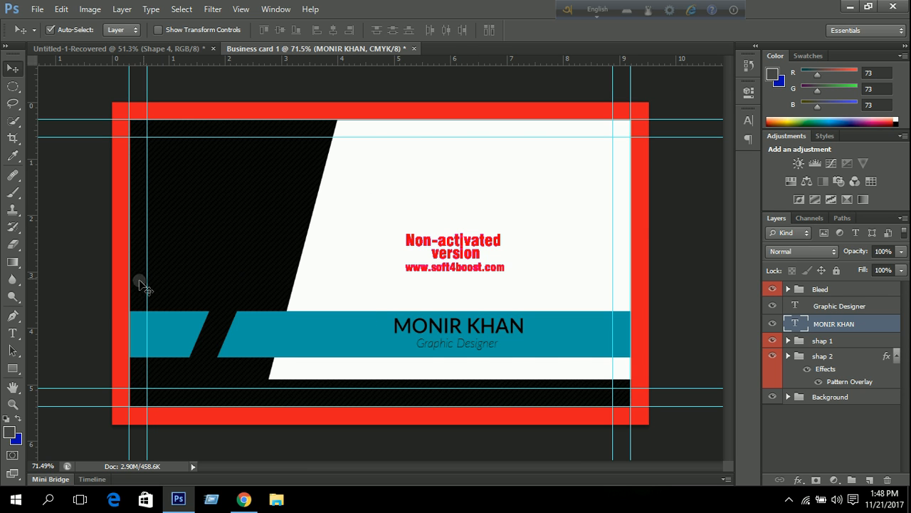
Draw a circle in the card's upper right and fill it with the bar's teal colour.
click(12, 370)
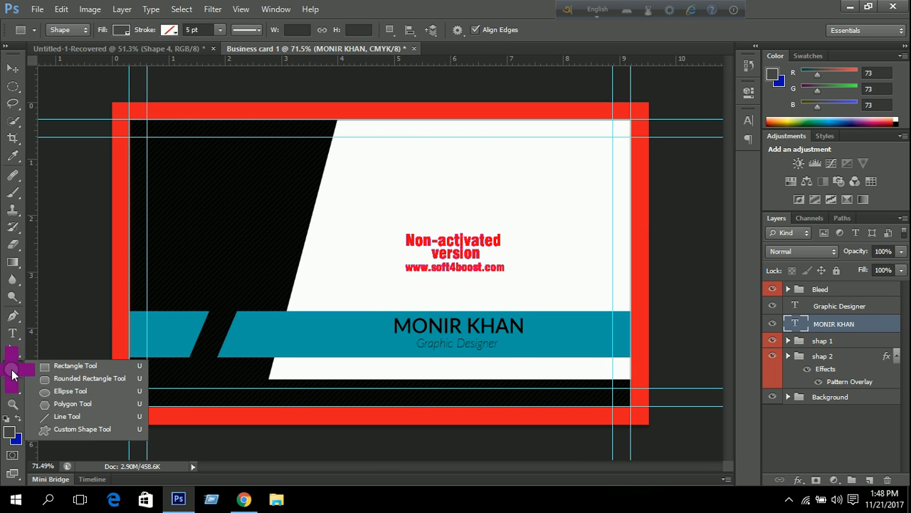
click(68, 392)
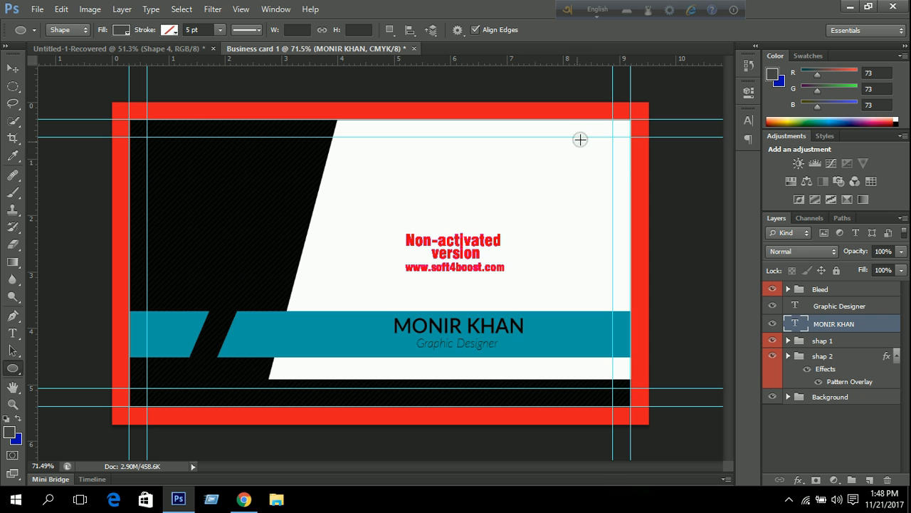
drag(562, 149, 601, 195)
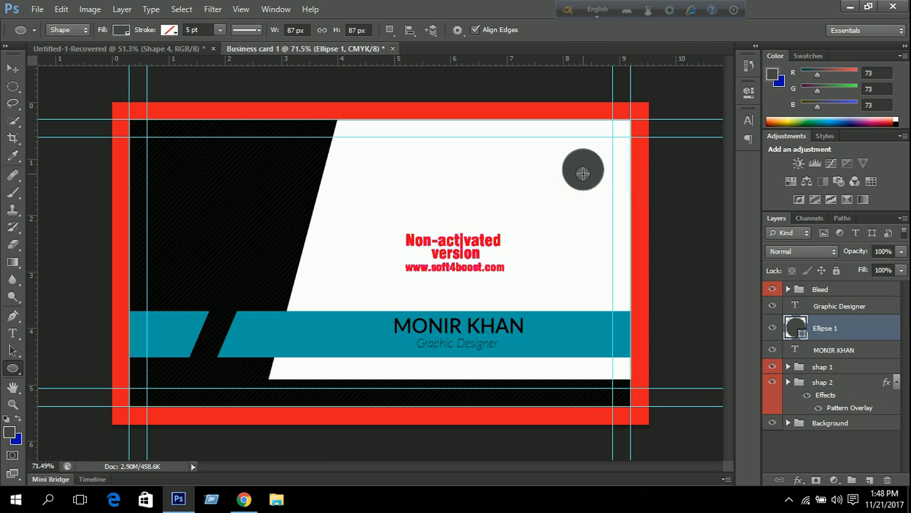
double_click(803, 333)
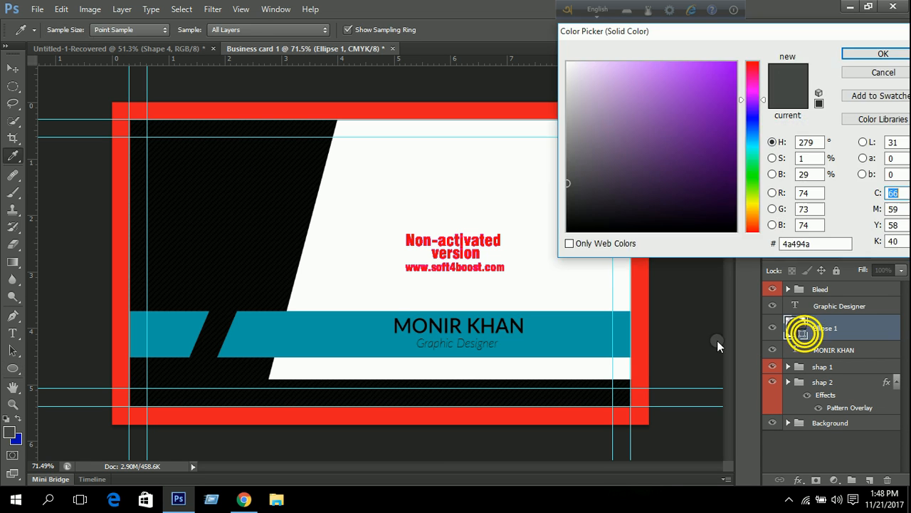
click(549, 338)
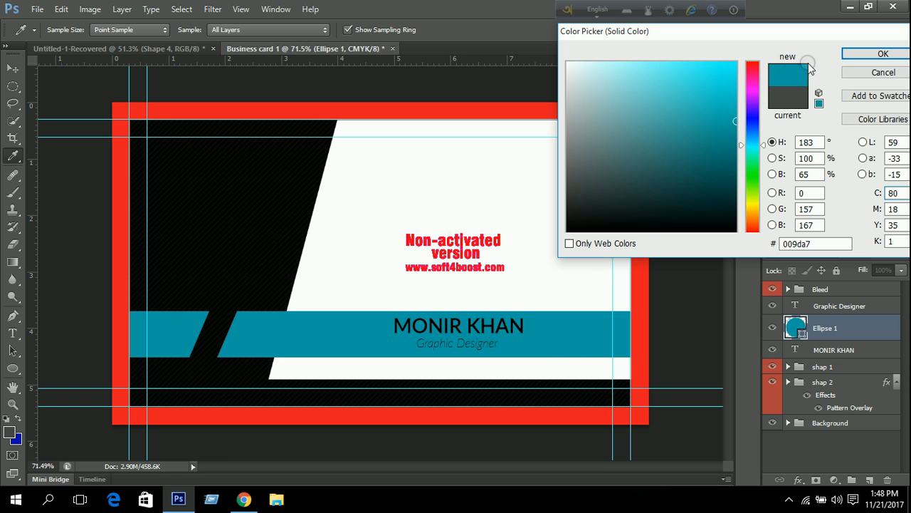
click(873, 54)
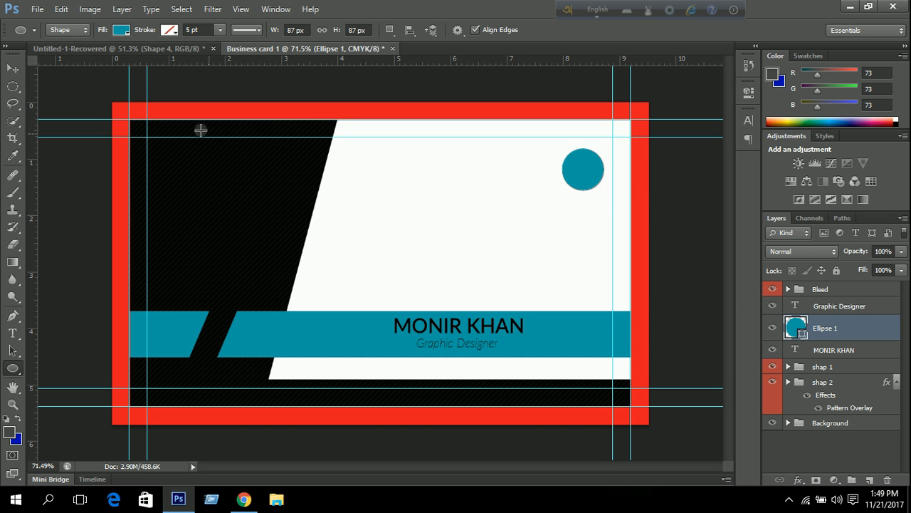
Duplicate the circle twice and move the top copy lower down the card.
click(12, 67)
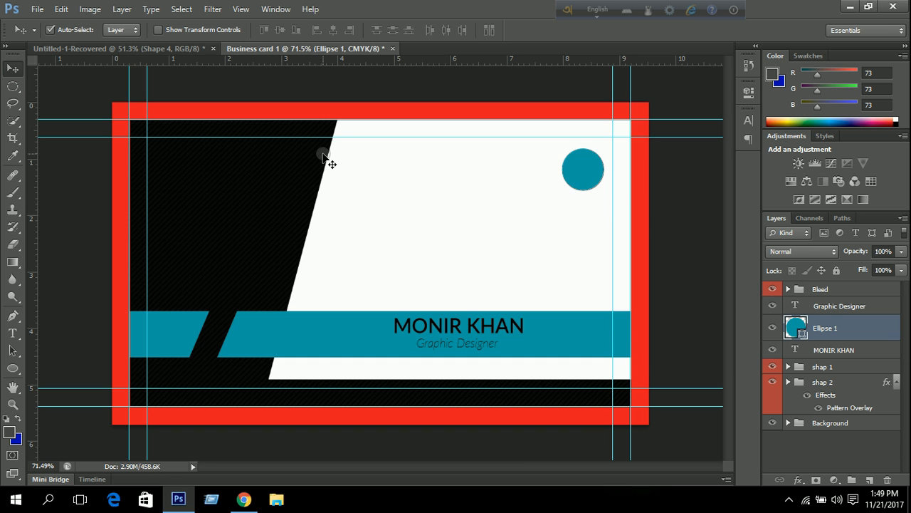
key(ctrl+j)
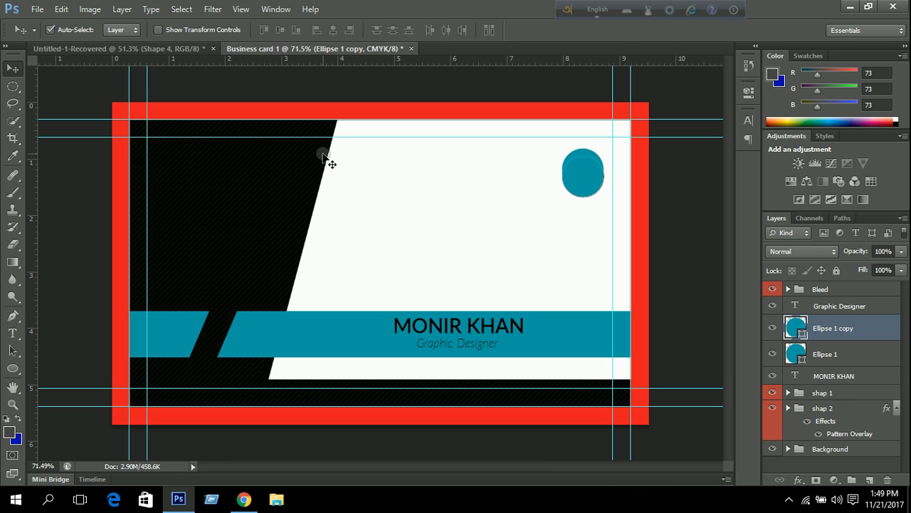
key(ctrl+j)
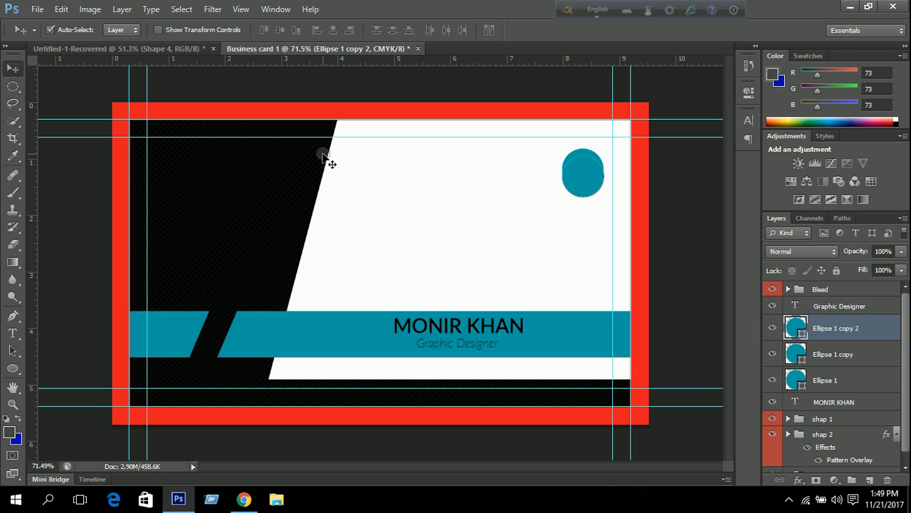
key(ctrl+t)
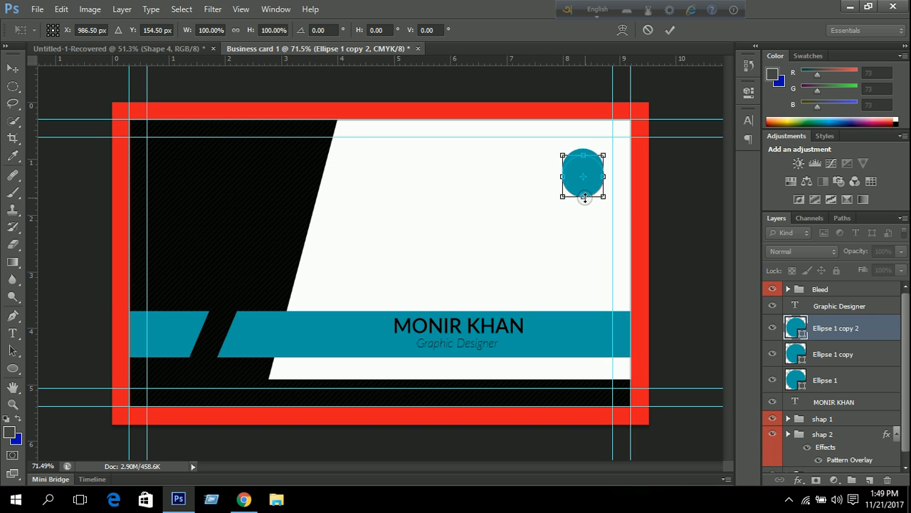
drag(585, 181, 581, 267)
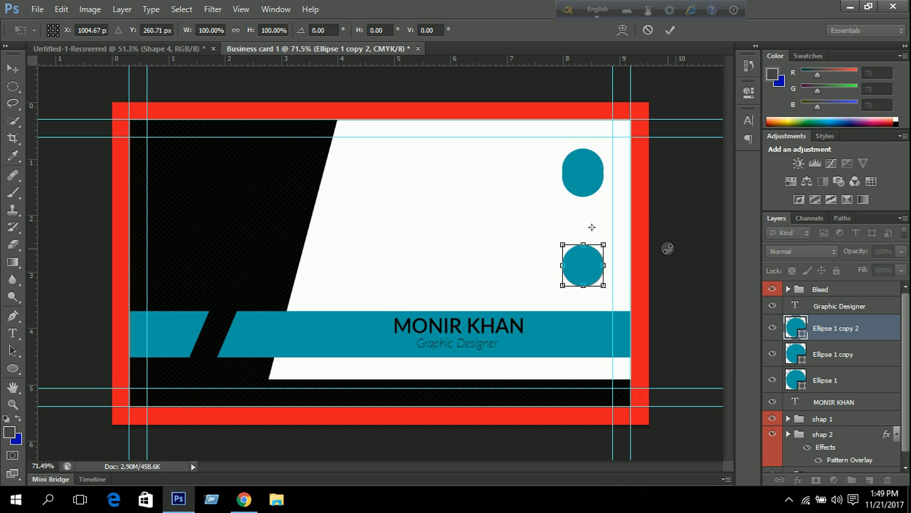
key(Down)
key(Down)
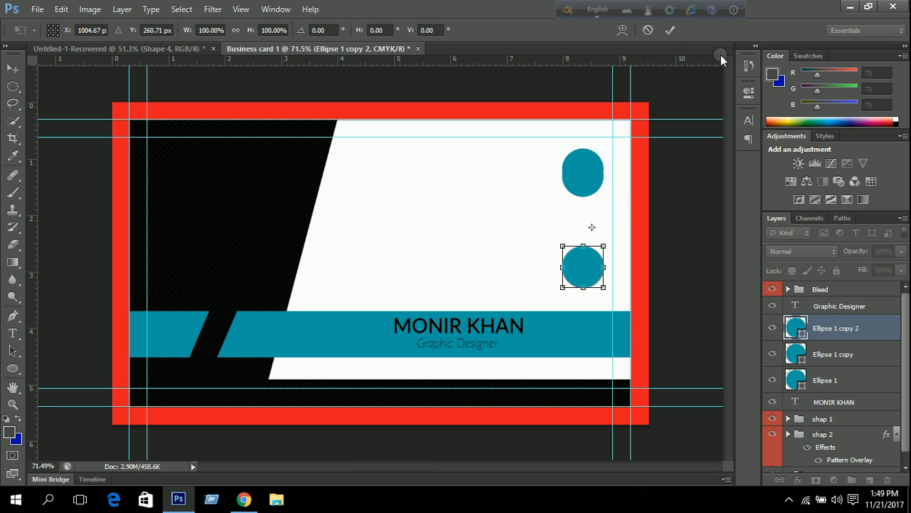
click(672, 29)
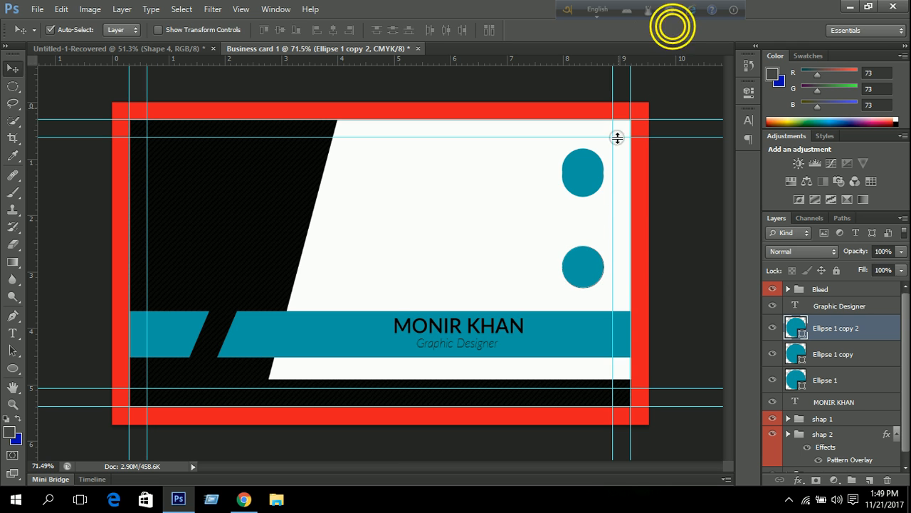
Right-align and evenly distribute the three circles, then nudge them down and right.
shift+click(840, 382)
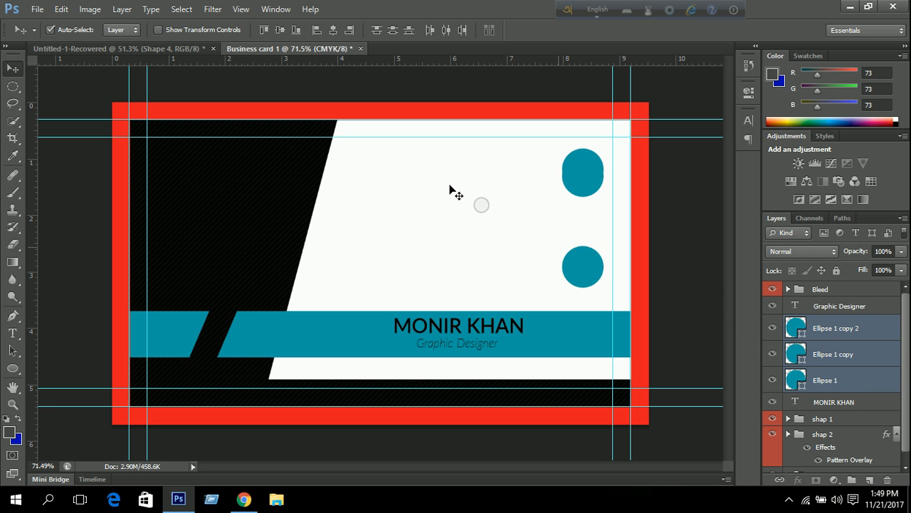
click(351, 30)
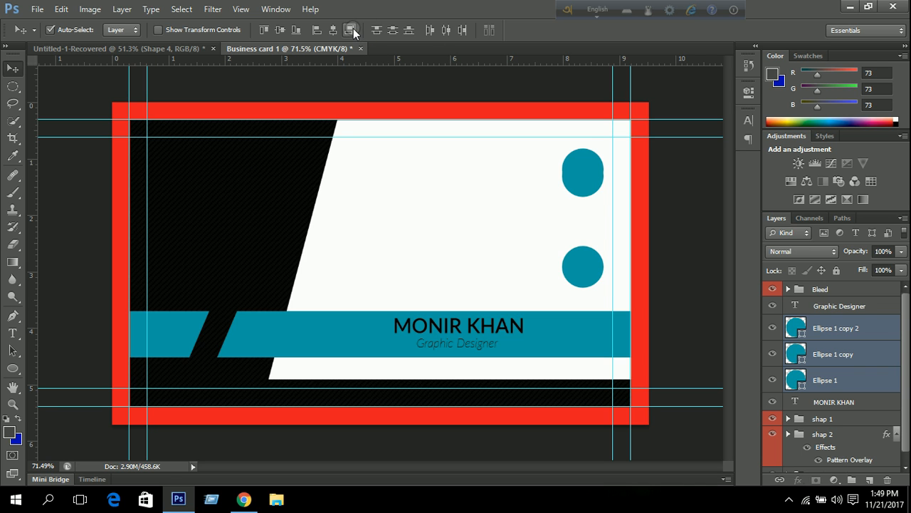
click(353, 31)
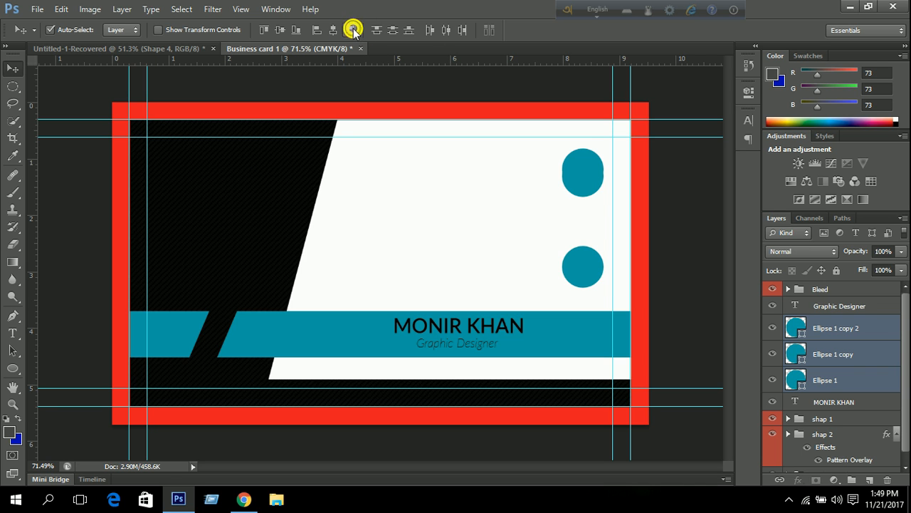
click(391, 31)
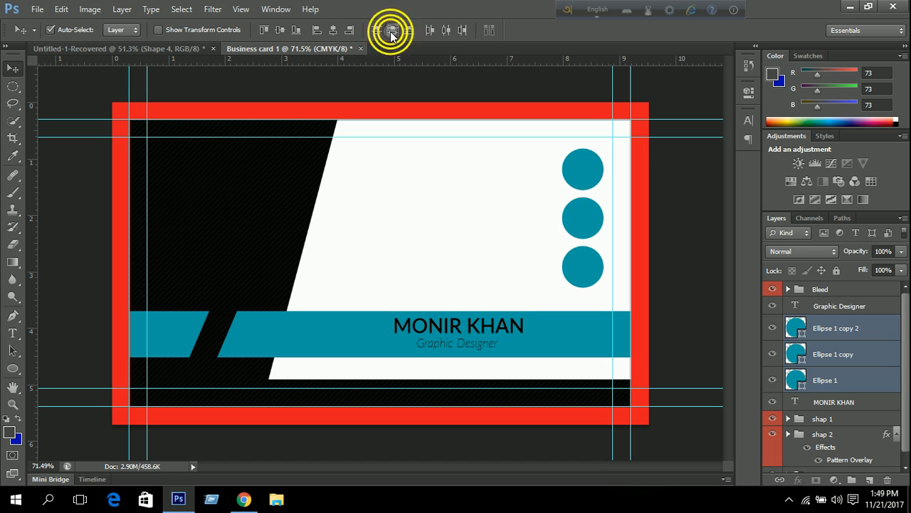
click(392, 30)
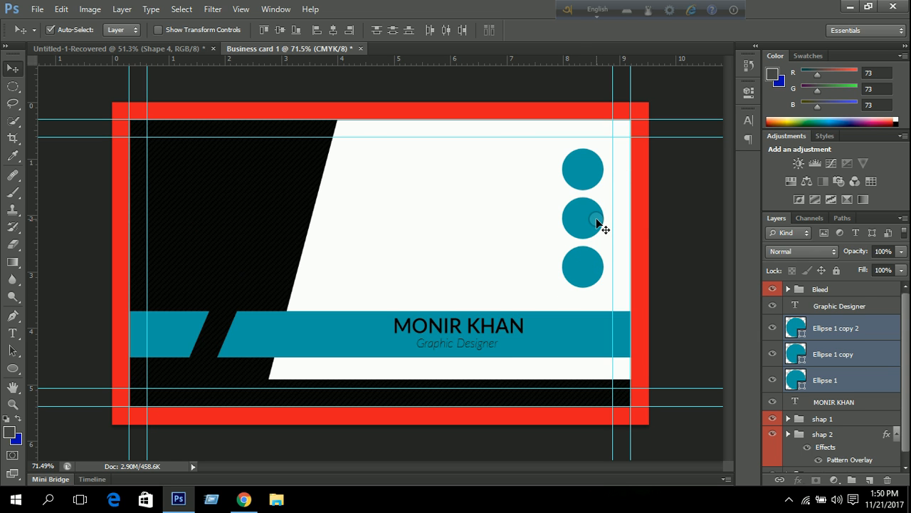
key(Down)
key(Down)
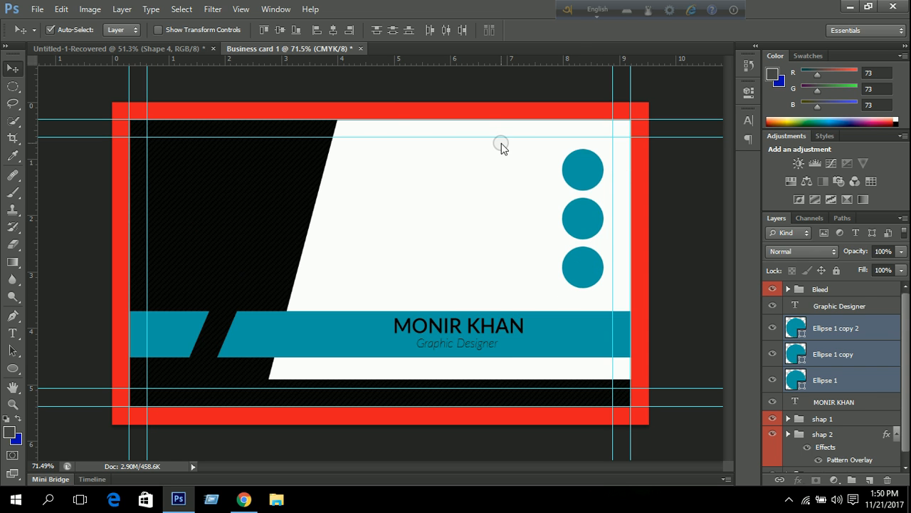
key(Down)
key(Down)
key(Down)
key(Down)
key(Down)
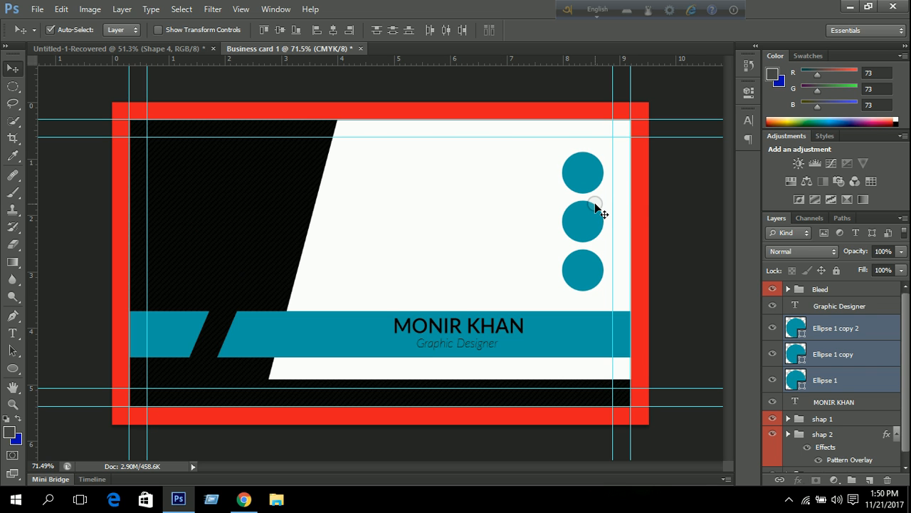
key(Right)
key(Right)
key(Right)
key(Right)
key(Right)
key(Right)
key(Right)
key(Right)
key(Right)
key(Right)
key(Right)
key(Right)
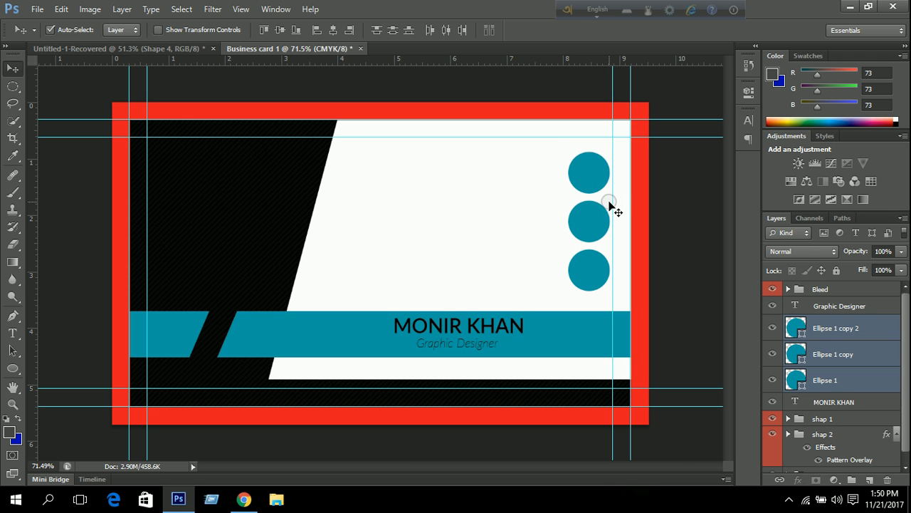
Minimize Photoshop to show the Windows desktop.
scroll(610, 203, up, 1)
scroll(608, 204, down, 2)
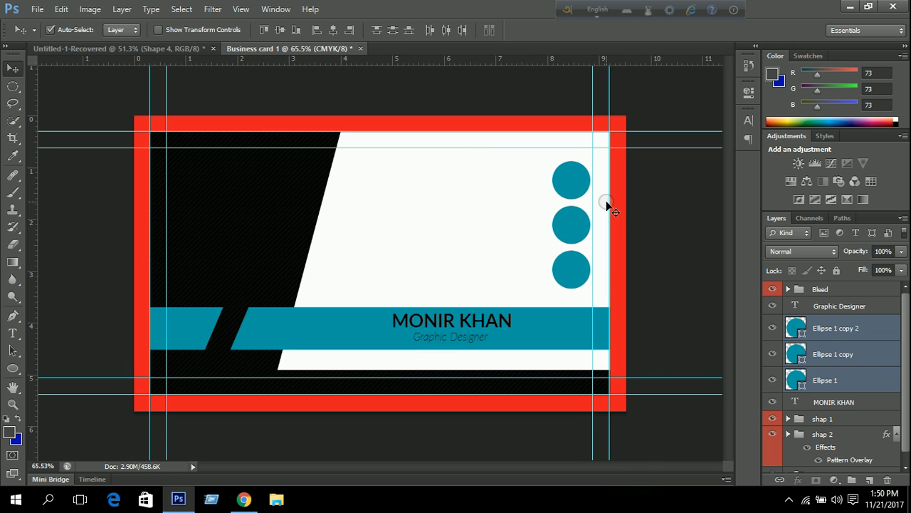
click(850, 6)
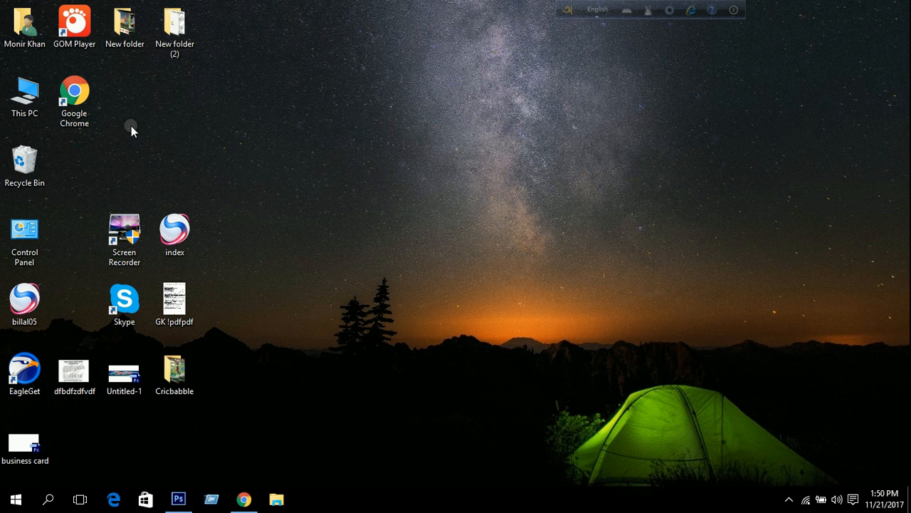
Browse to E:\graphics\Icon\Address + Location and open location-pin in Photoshop.
click(22, 85)
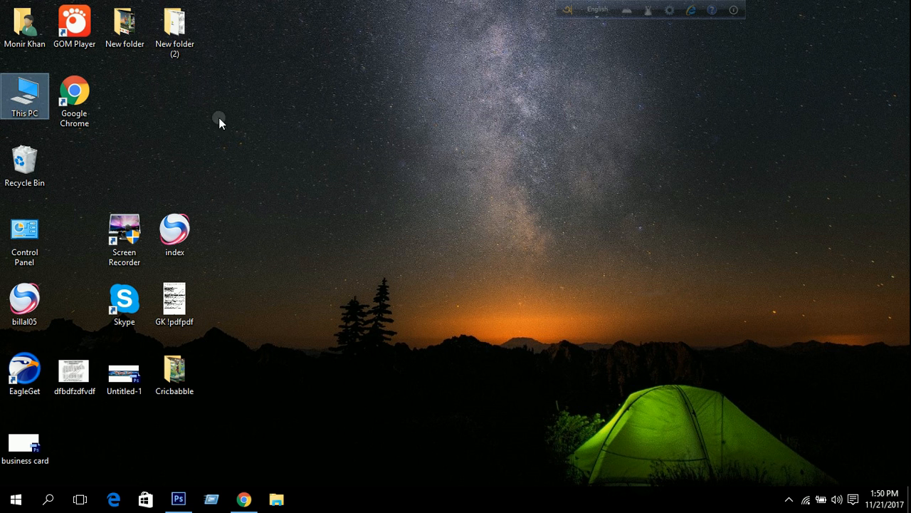
double_click(398, 43)
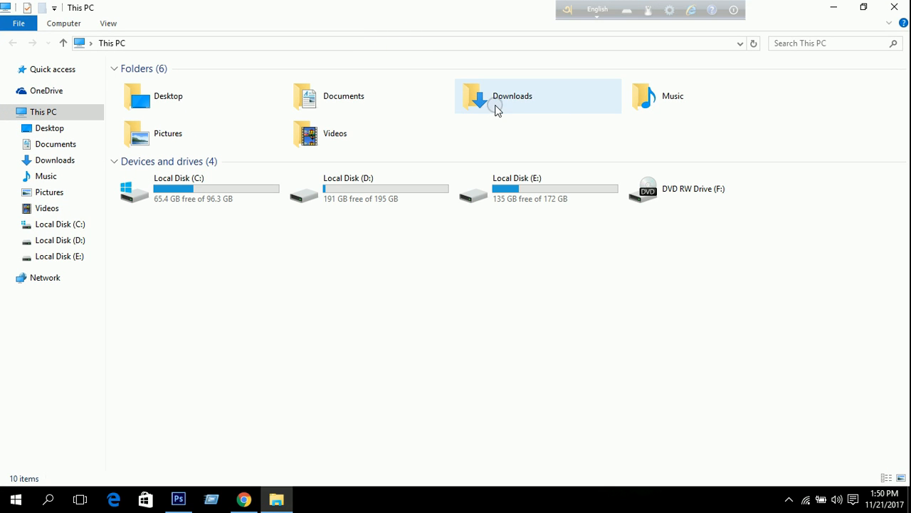
double_click(553, 178)
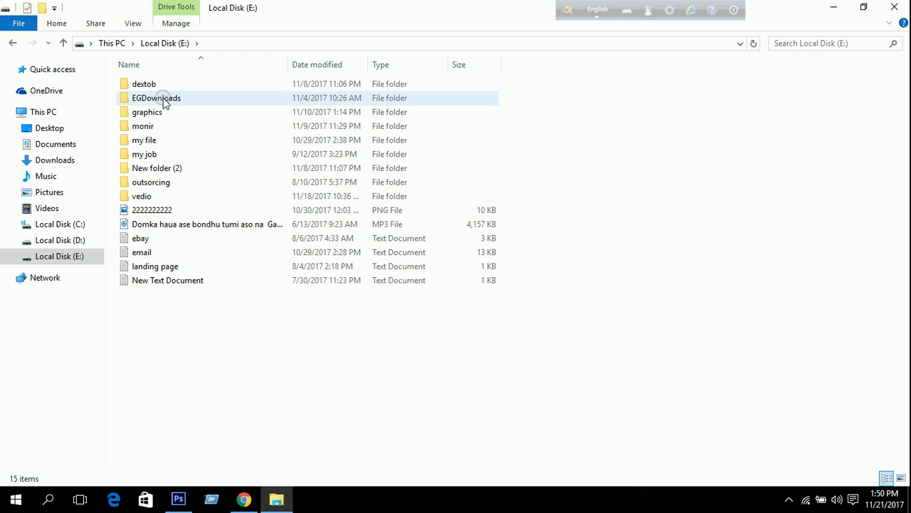
double_click(165, 114)
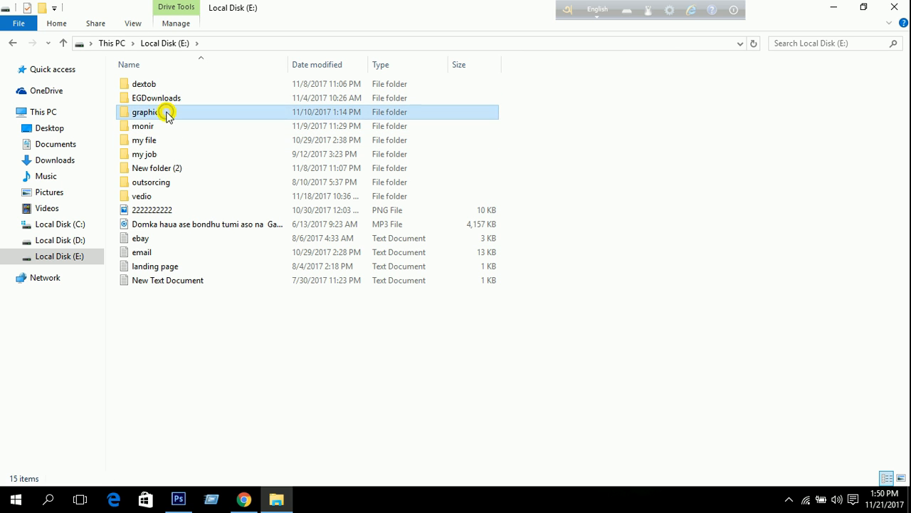
double_click(160, 97)
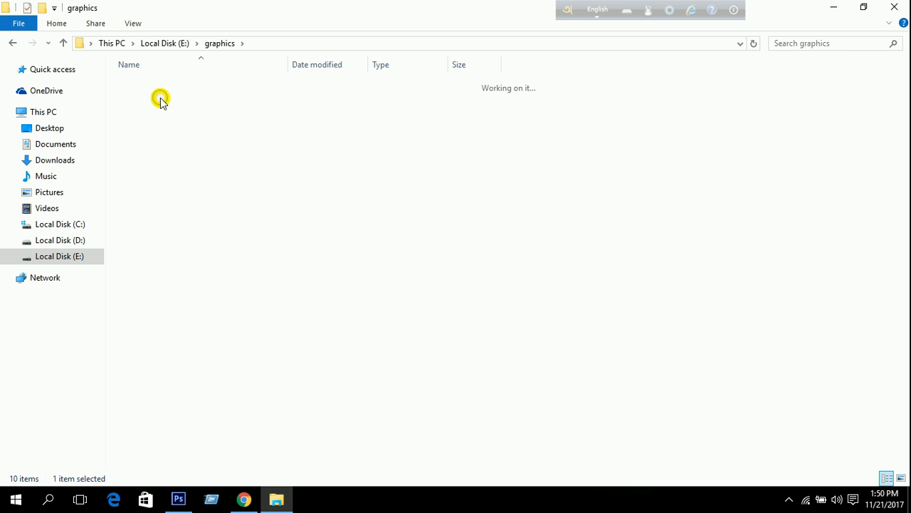
click(158, 85)
double_click(158, 85)
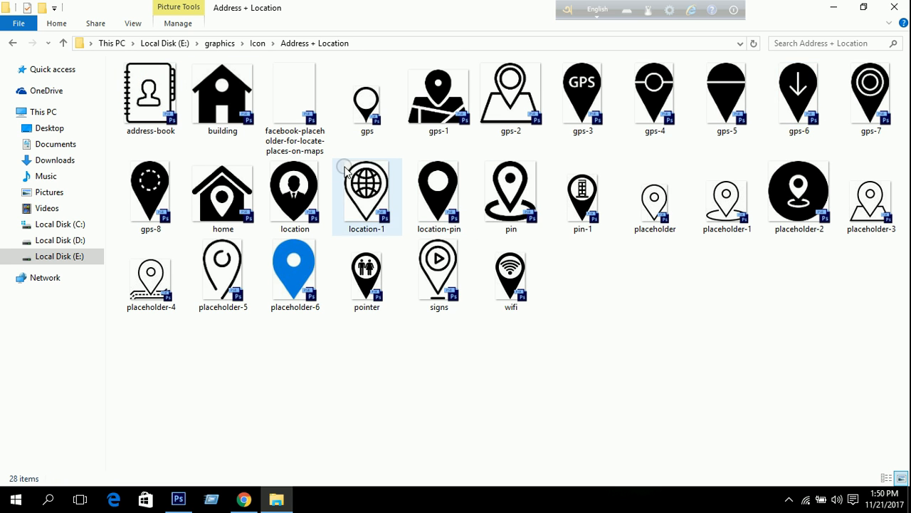
click(438, 184)
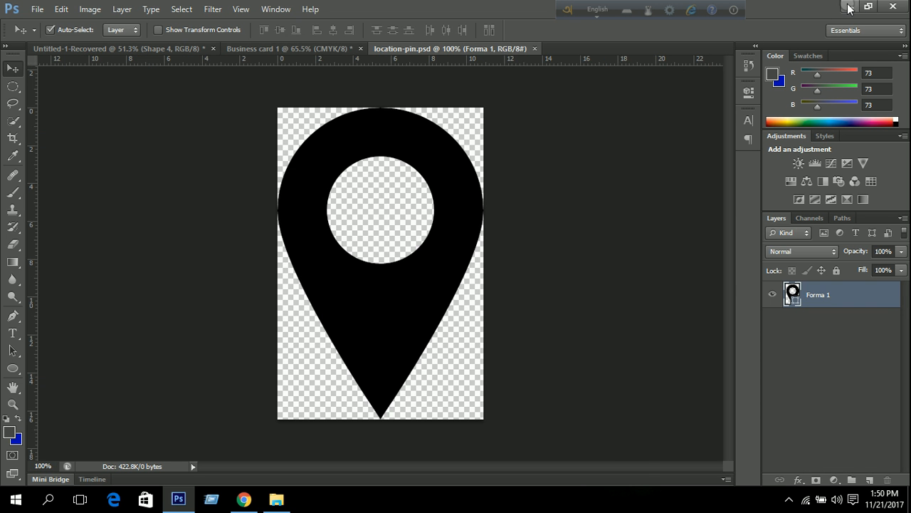
Open the circle phone icon from the Icon\Phone folder.
click(850, 7)
click(12, 43)
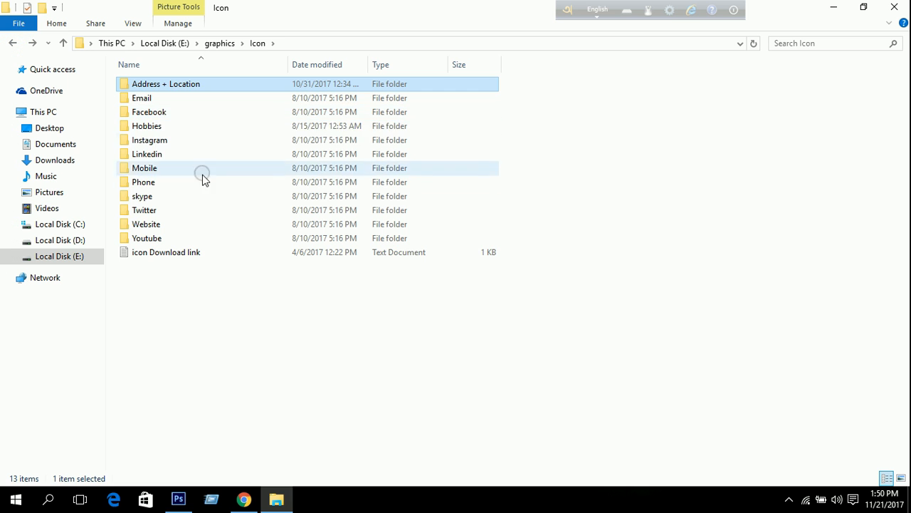
double_click(175, 183)
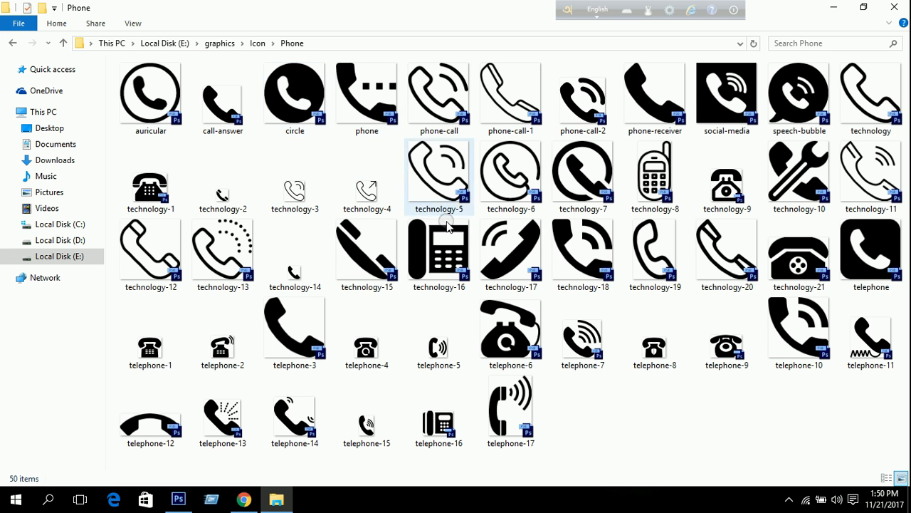
double_click(283, 90)
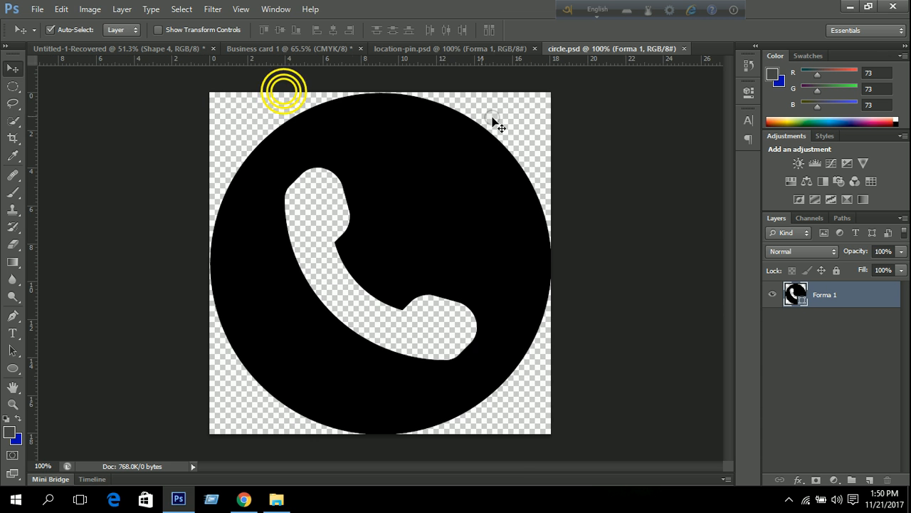
Open the internet-1 globe icon from the Icon\Website folder.
click(850, 7)
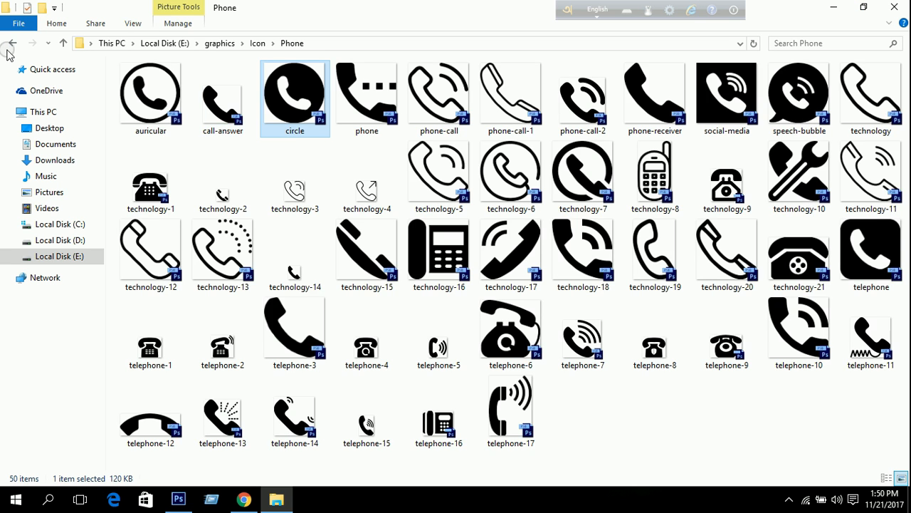
click(11, 44)
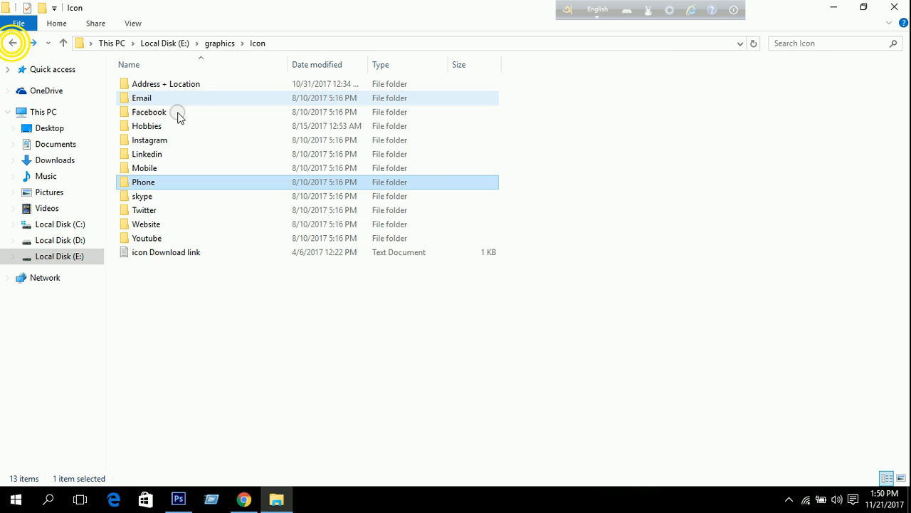
click(170, 224)
double_click(171, 224)
double_click(570, 103)
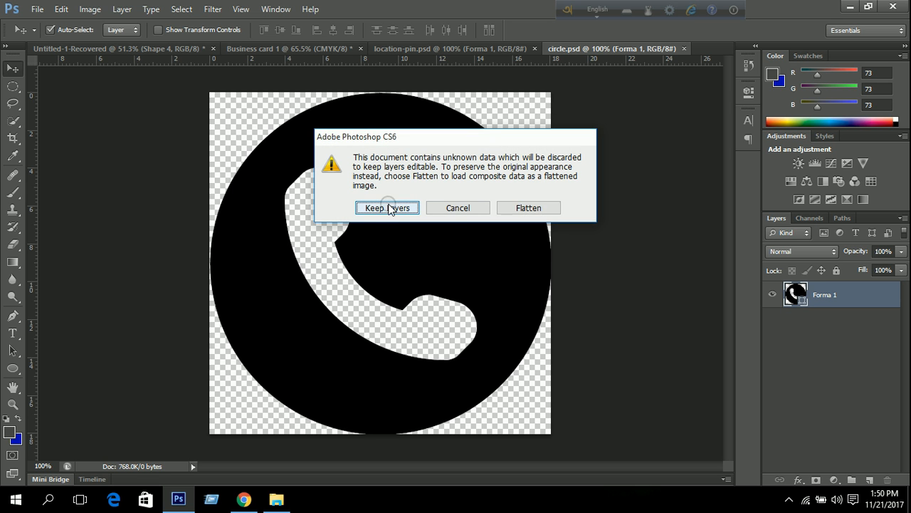
Keep the icon file's layers and drag the globe icon into Business card 1.
click(388, 207)
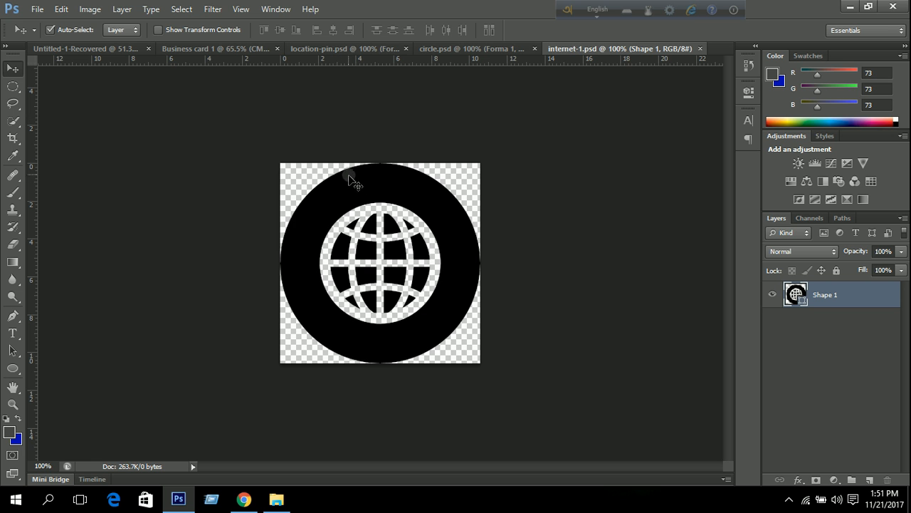
drag(356, 183, 390, 161)
drag(446, 194, 580, 226)
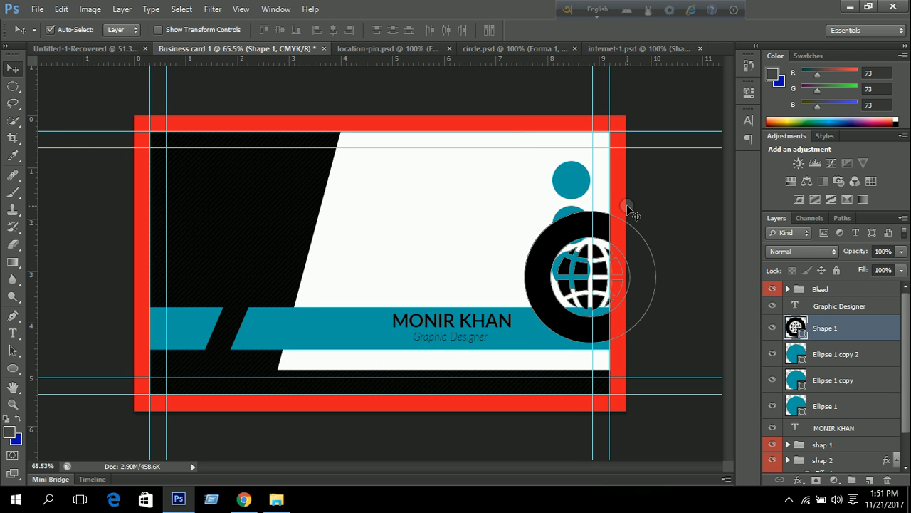
Scale the globe to about 20.67% and position it on the middle teal circle.
key(ctrl+t)
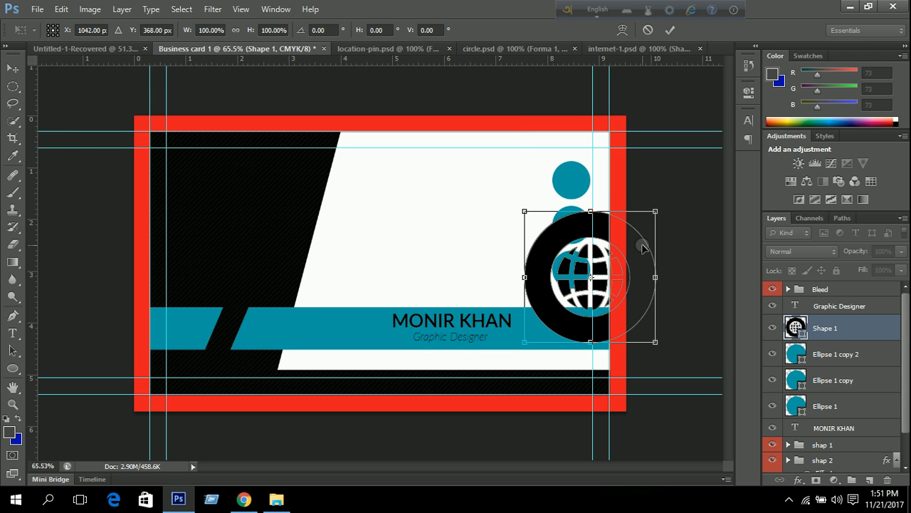
drag(654, 211, 575, 245)
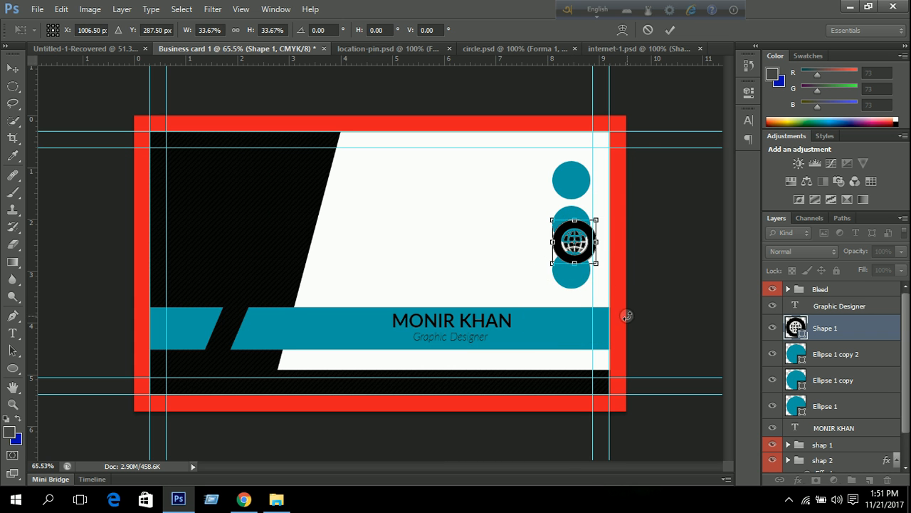
scroll(593, 282, up, 5)
scroll(638, 274, down, 2)
drag(652, 234, 606, 313)
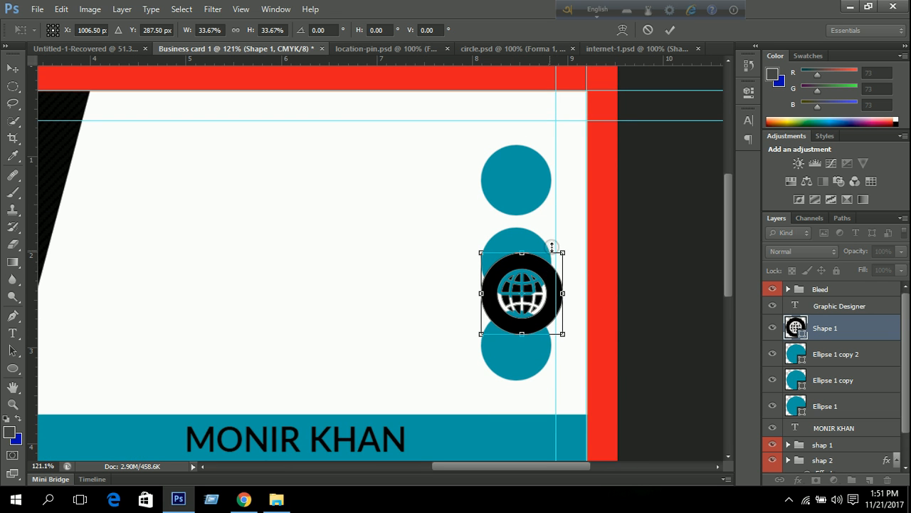
drag(562, 253, 541, 237)
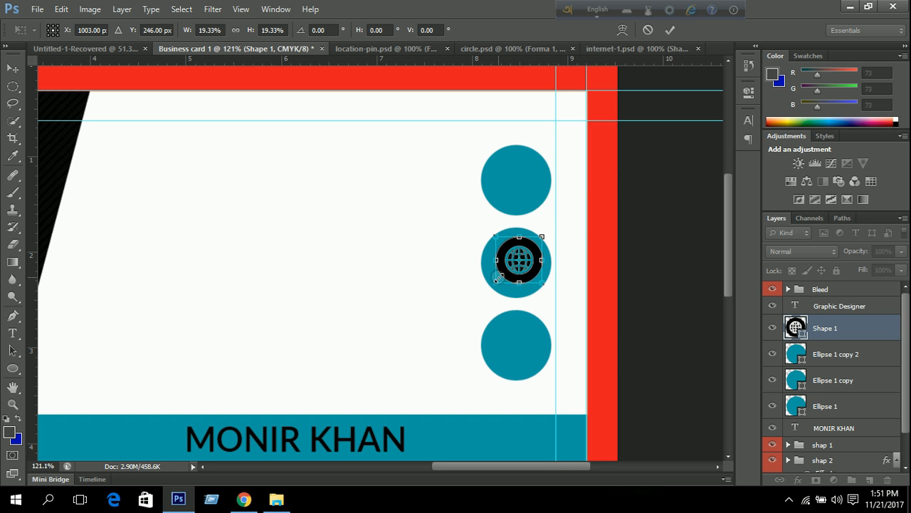
drag(495, 282, 495, 288)
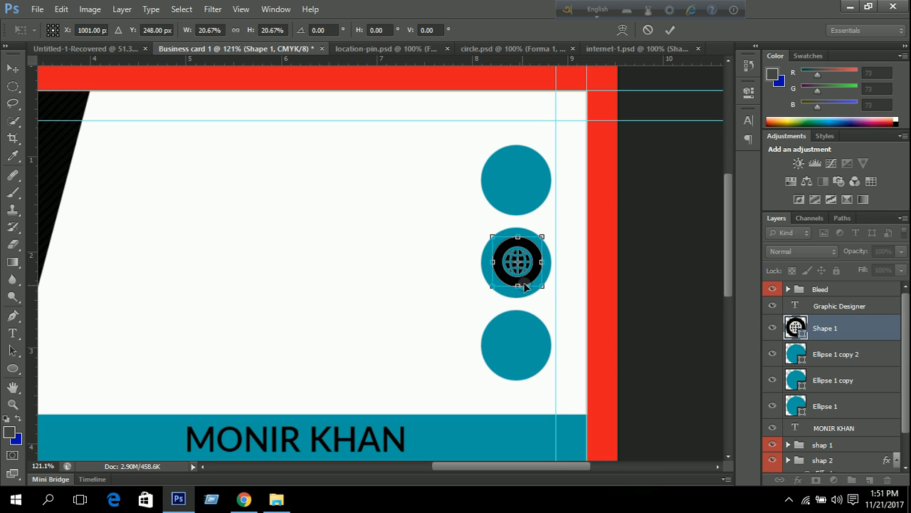
key(Right)
key(Right)
key(Down)
key(Left)
key(Left)
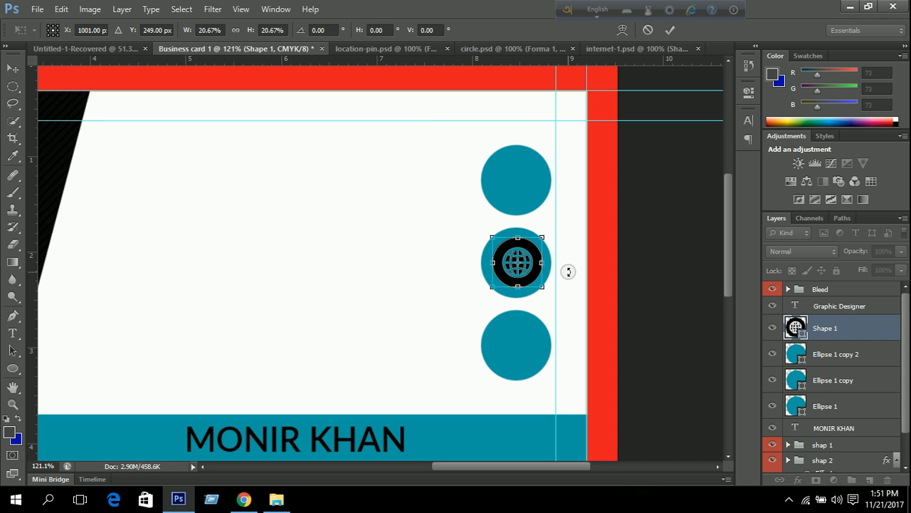
click(668, 29)
click(614, 51)
Drag the phone icon from circle.psd into the business card.
click(509, 49)
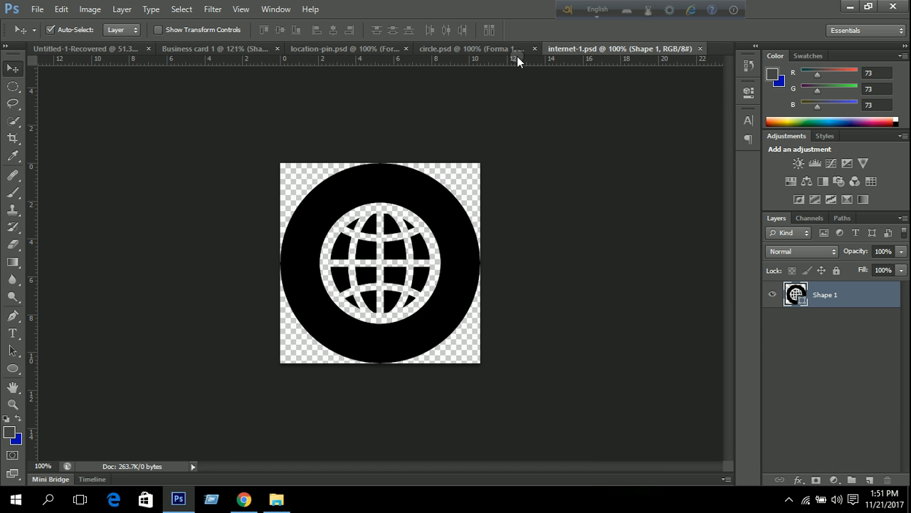
drag(220, 69, 541, 325)
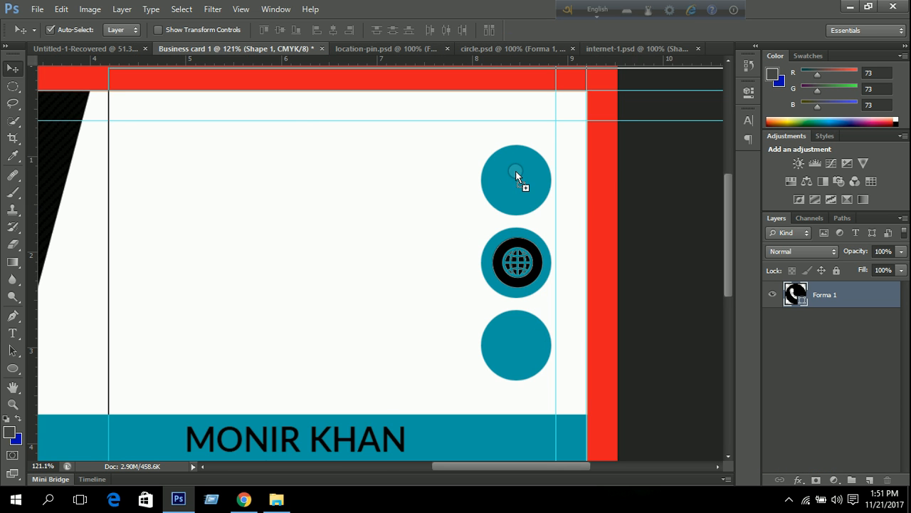
drag(515, 171, 516, 172)
Scale the phone icon to about 12.7% and centre it on the top teal circle.
key(ctrl+t)
key(ctrl+0)
drag(720, 380, 530, 188)
scroll(532, 169, up, 5)
drag(508, 101, 701, 121)
scroll(650, 176, down, 3)
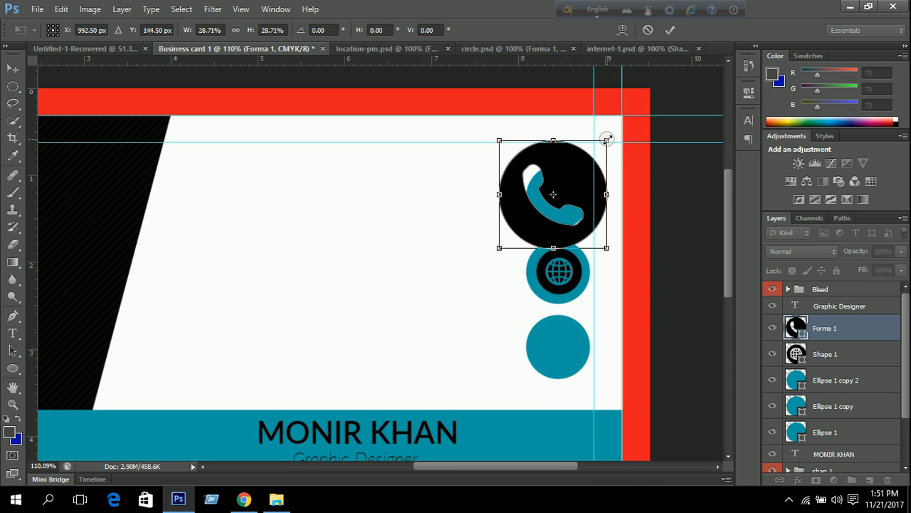
drag(605, 140, 584, 163)
drag(500, 242, 535, 216)
drag(575, 175, 582, 175)
key(Up)
key(Up)
key(Left)
key(Up)
key(Up)
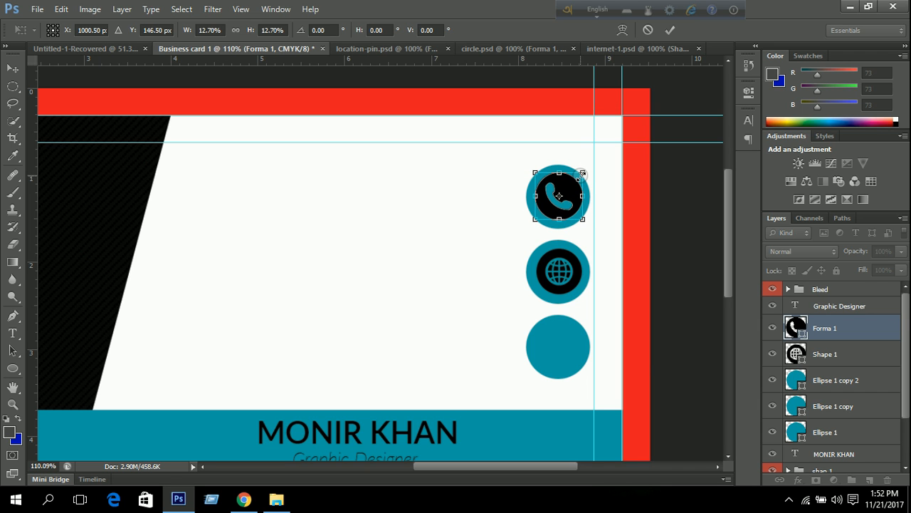
key(Right)
key(Left)
click(669, 30)
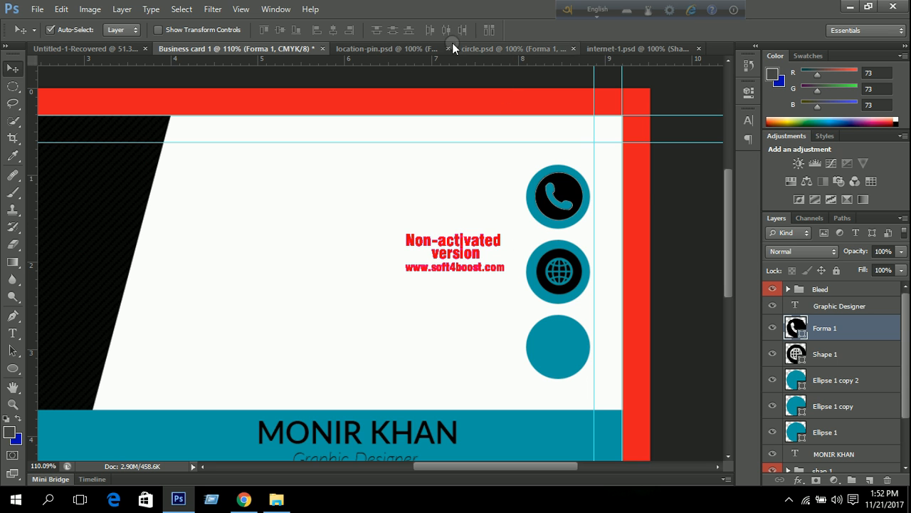
Drag the location-pin shape from its document onto the business card.
click(385, 48)
click(395, 137)
drag(374, 133, 557, 309)
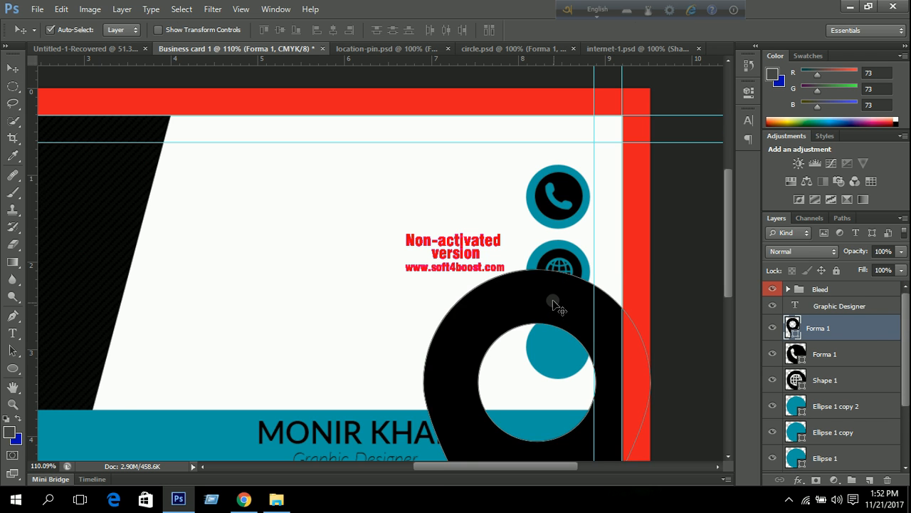
Scale the location pin to about 15% and fit it inside the bottom teal circle.
key(ctrl+t)
key(ctrl+0)
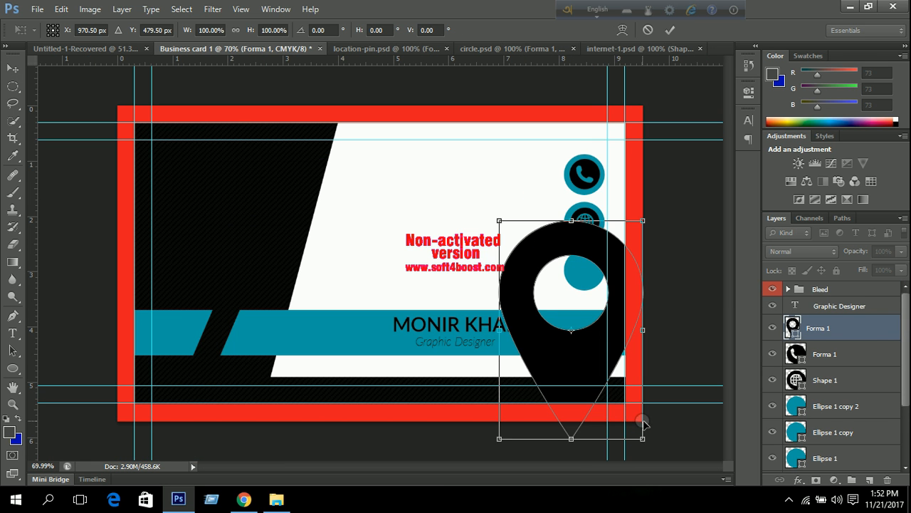
drag(641, 440, 532, 271)
scroll(597, 287, up, 3)
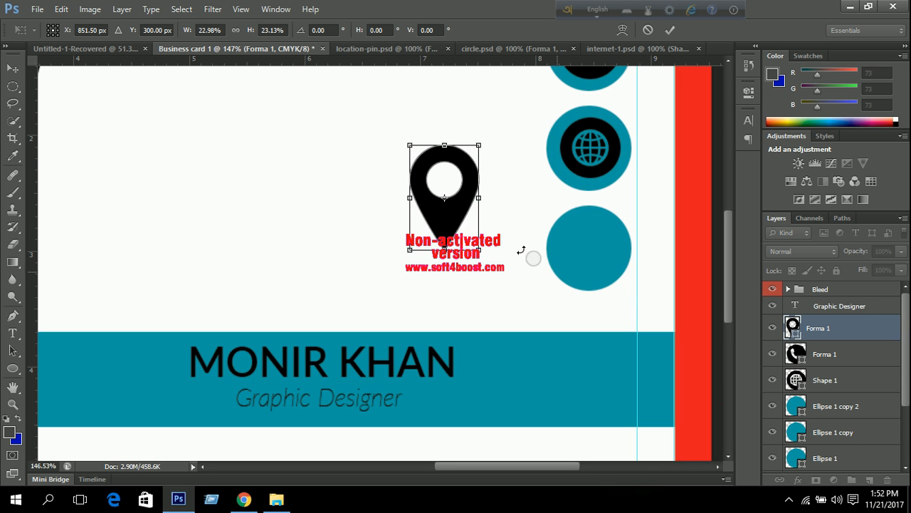
drag(450, 216, 608, 256)
drag(636, 185, 600, 226)
key(Up)
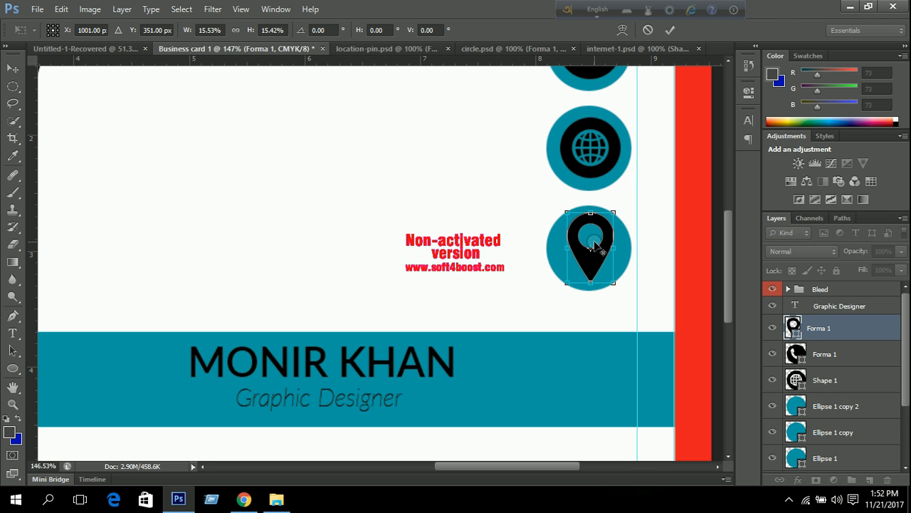
click(672, 31)
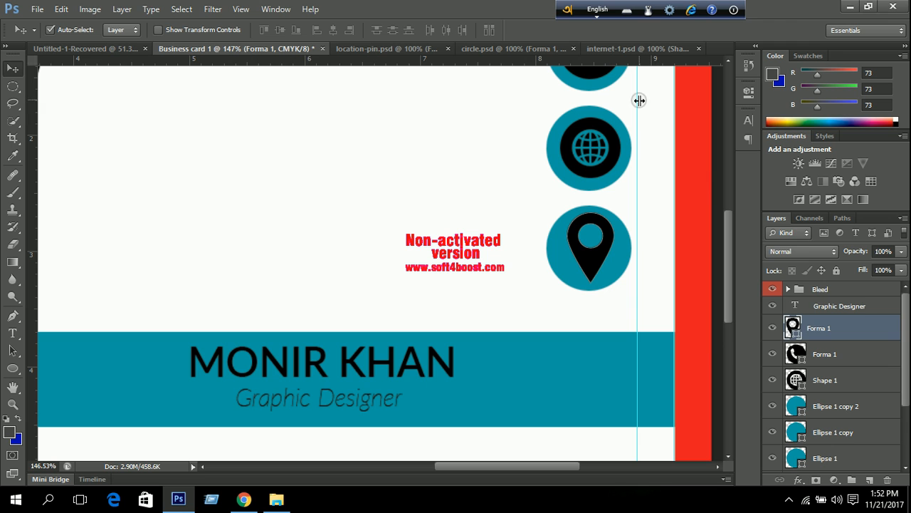
key(Down)
key(Down)
key(Down)
key(Down)
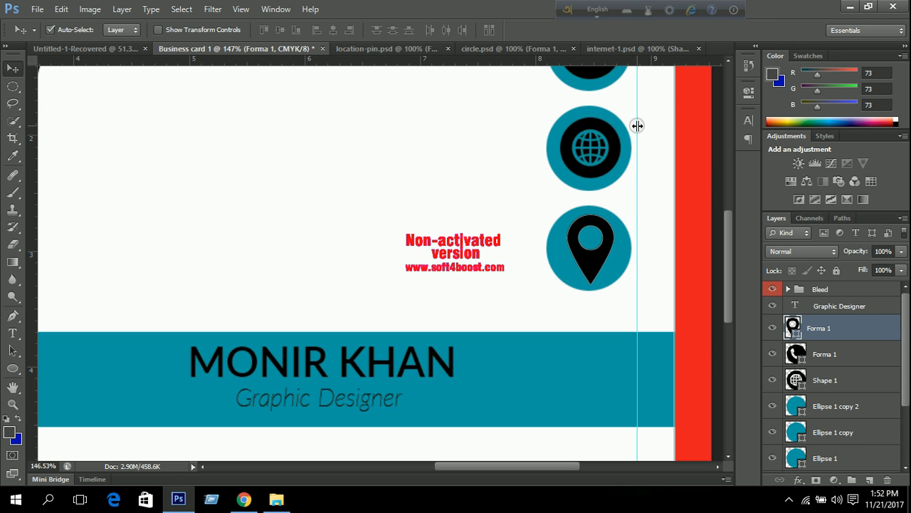
key(ctrl+0)
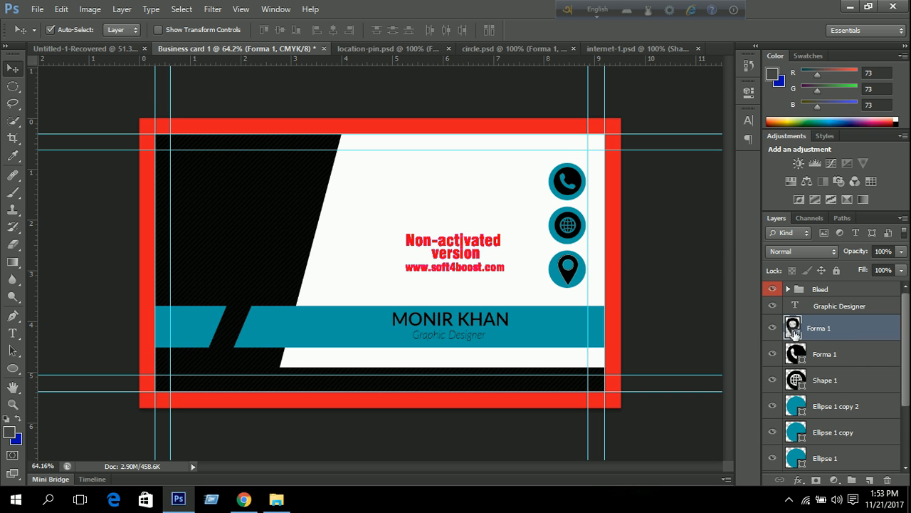
double_click(795, 331)
click(577, 71)
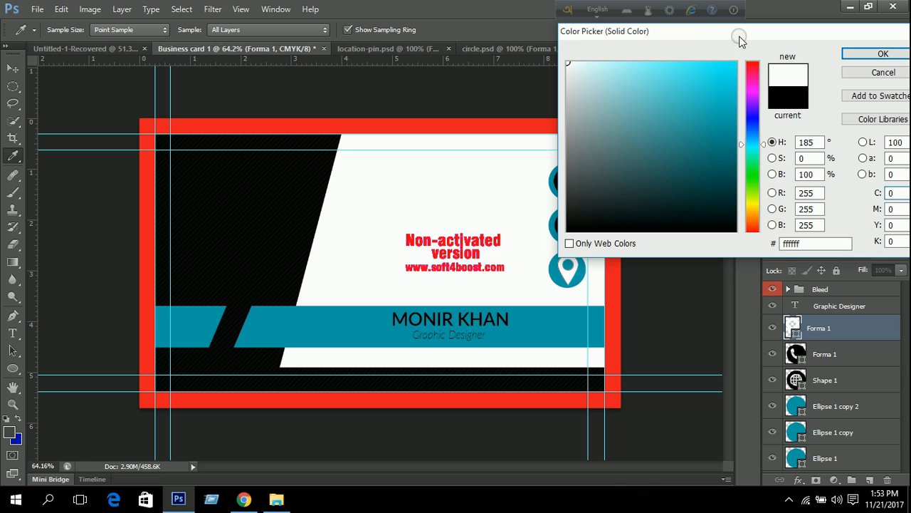
drag(738, 36, 908, 34)
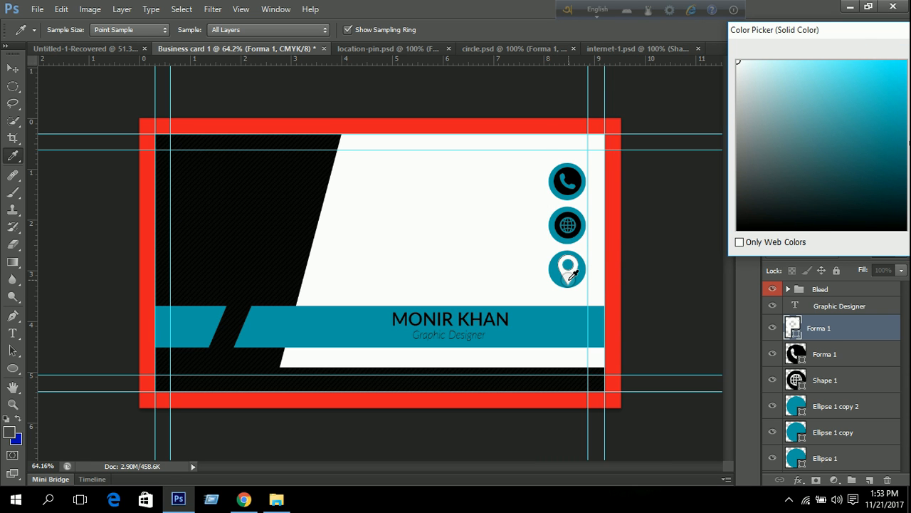
drag(574, 275, 647, 214)
drag(830, 30, 543, 49)
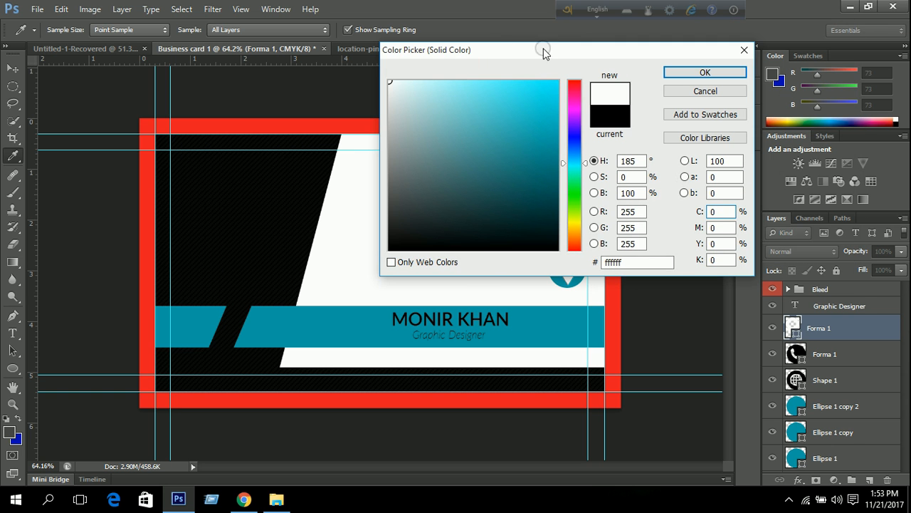
click(745, 50)
key(v)
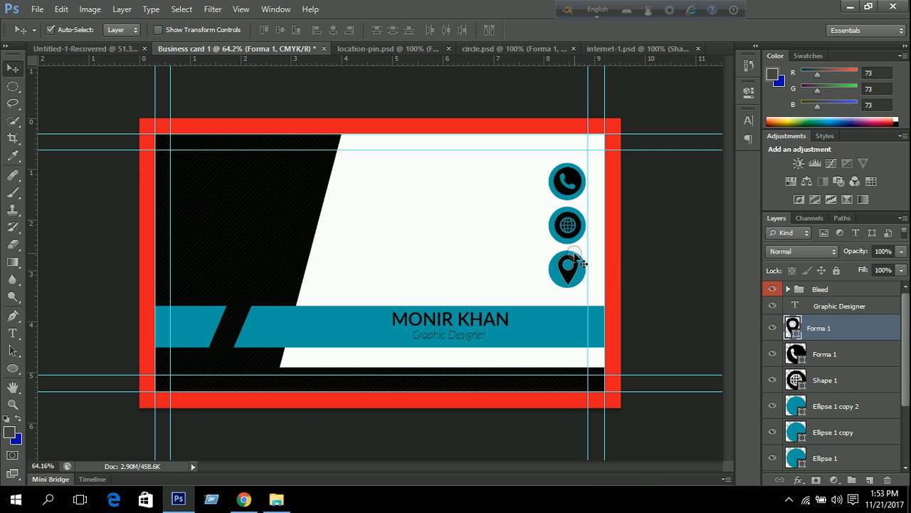
scroll(544, 229, down, 1)
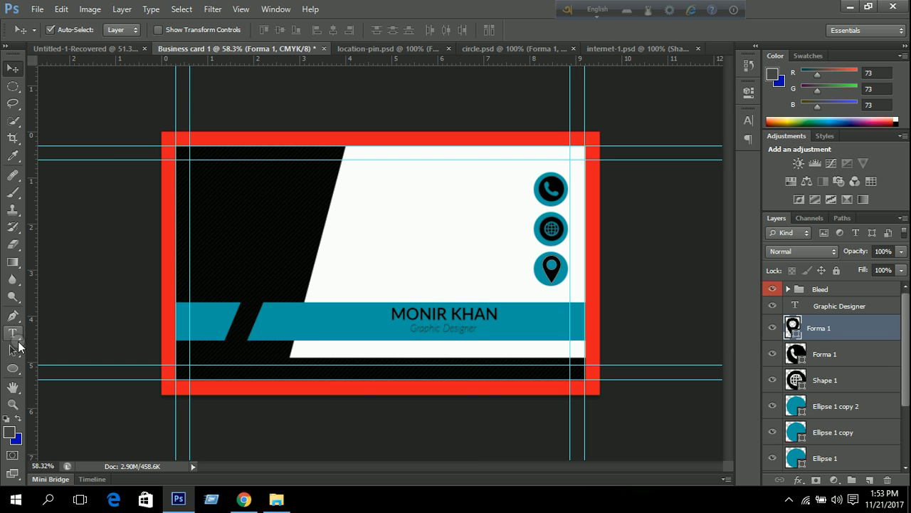
Add a placeholder phone-number text line beside the phone icon.
click(16, 336)
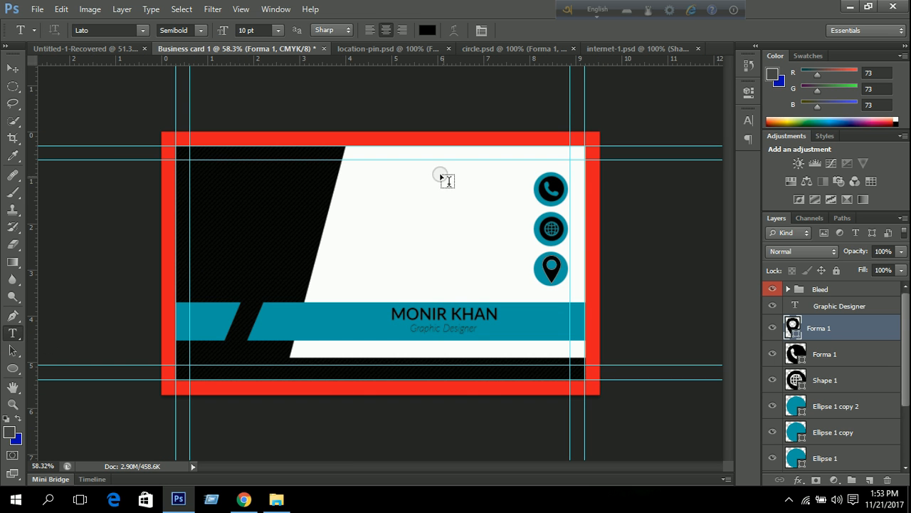
click(479, 186)
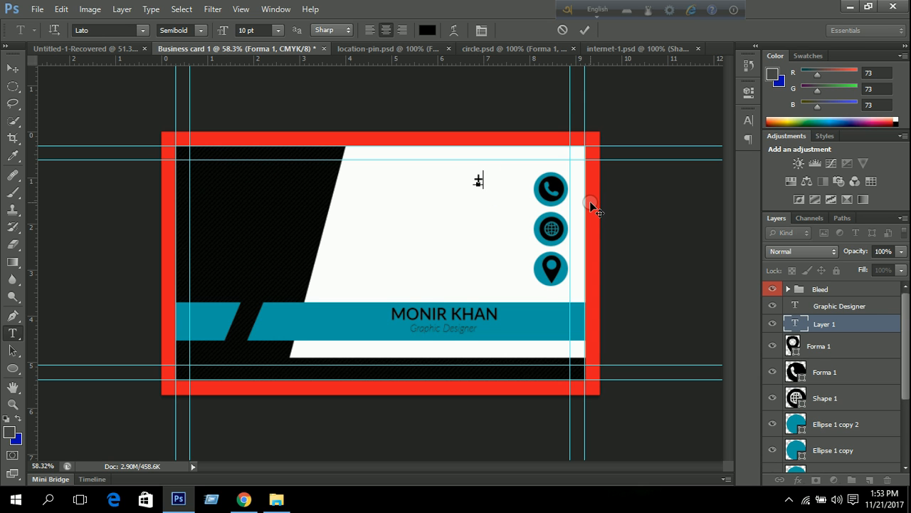
text(+000 123 456 789)
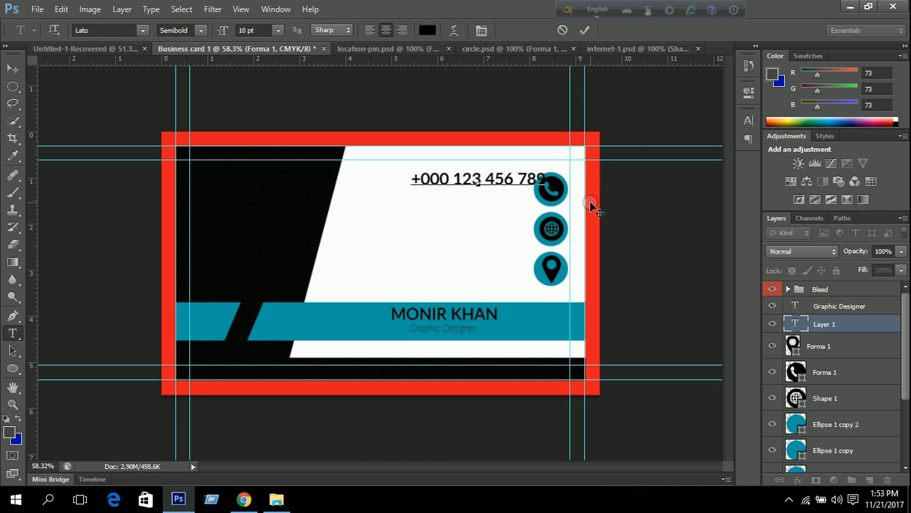
click(585, 30)
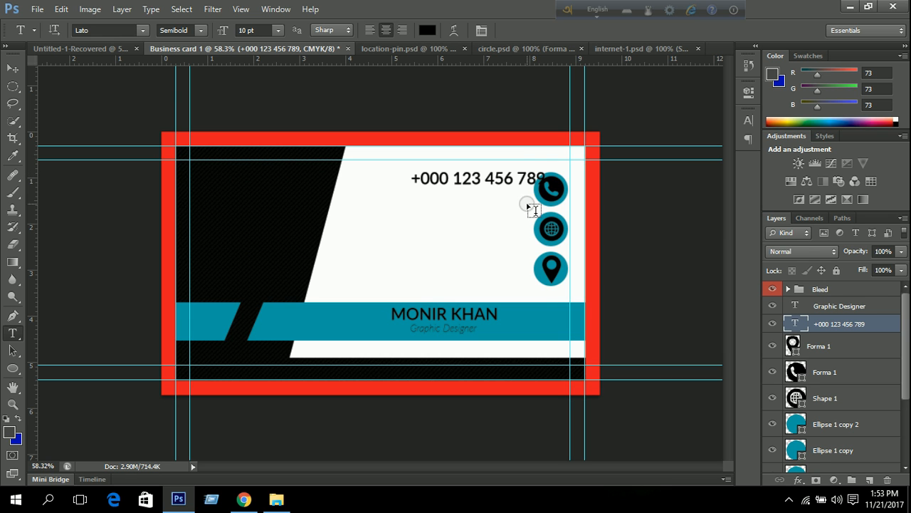
click(491, 223)
text(www.)
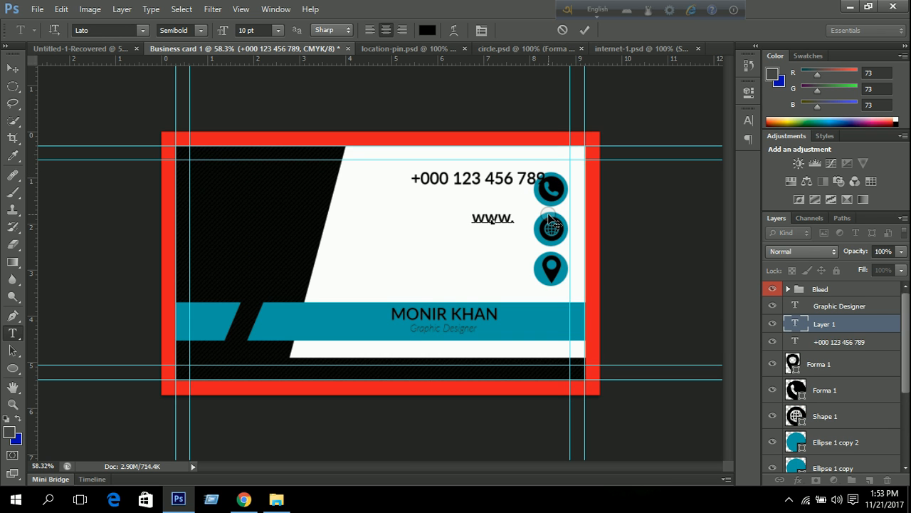
text(u)
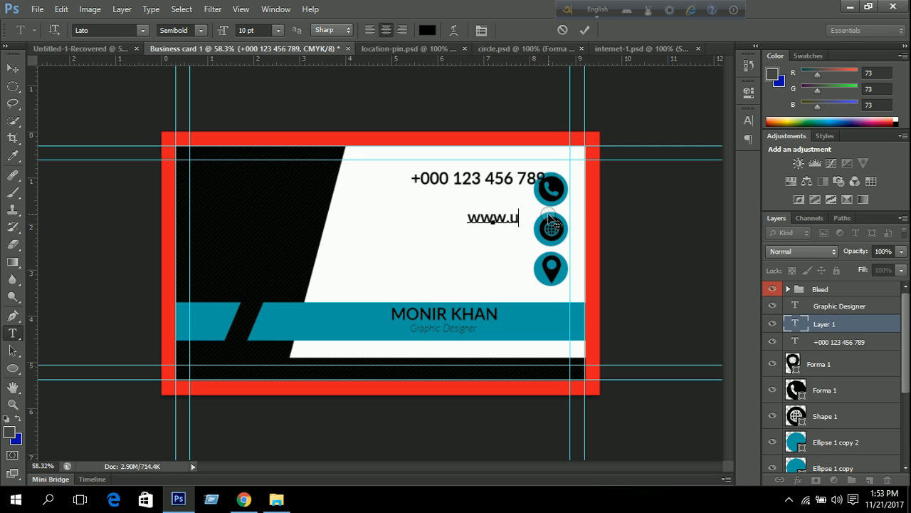
key(BackSpace)
text(your)
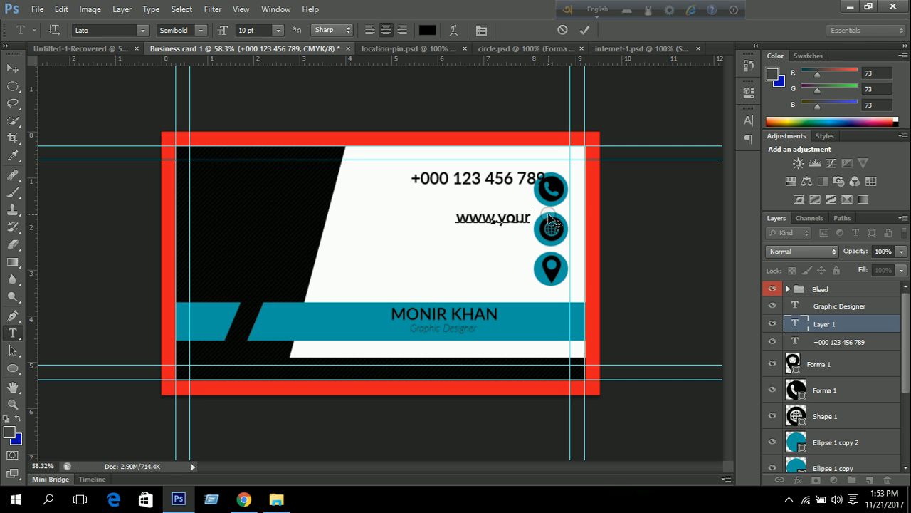
text(name)
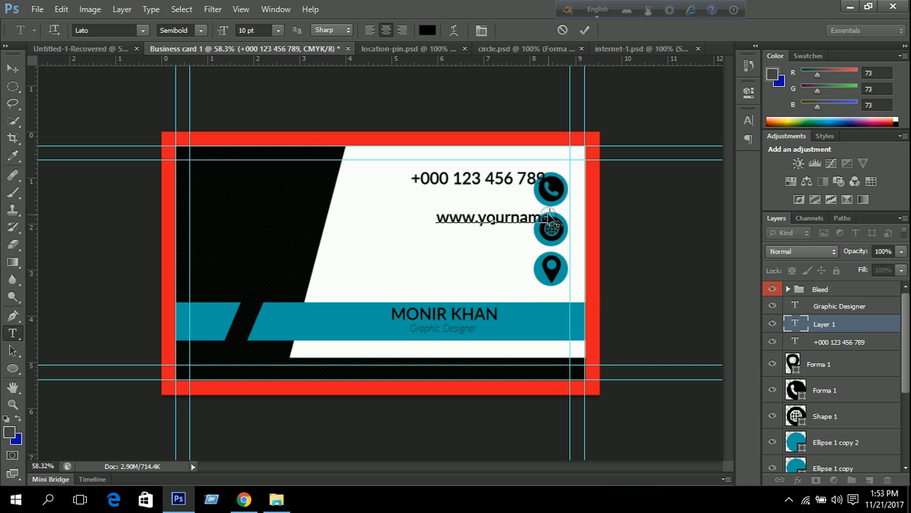
key(BackSpace)
key(BackSpace)
key(BackSpace)
key(BackSpace)
key(BackSpace)
text(sy)
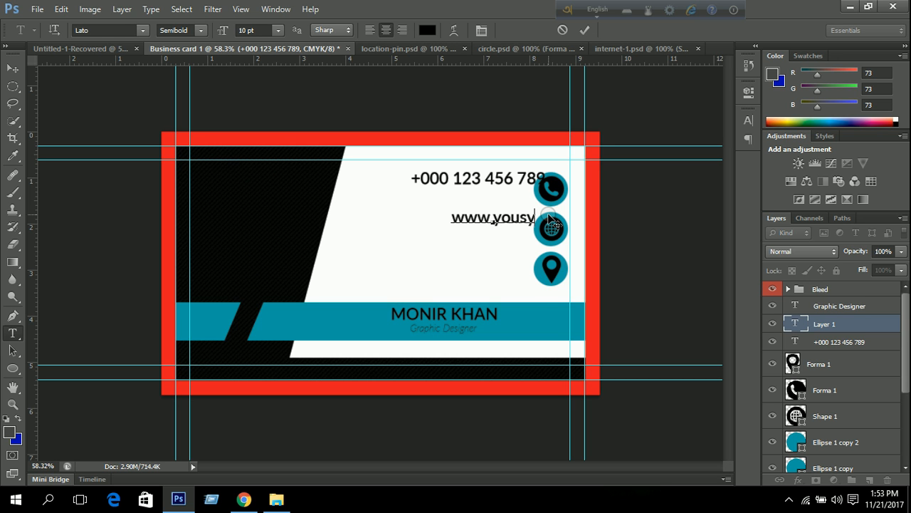
key(BackSpace)
text(it)
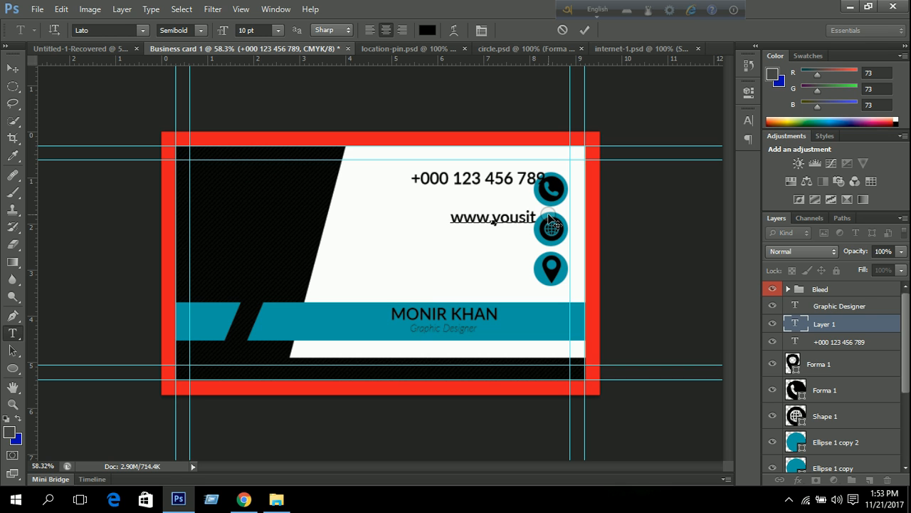
text(enam)
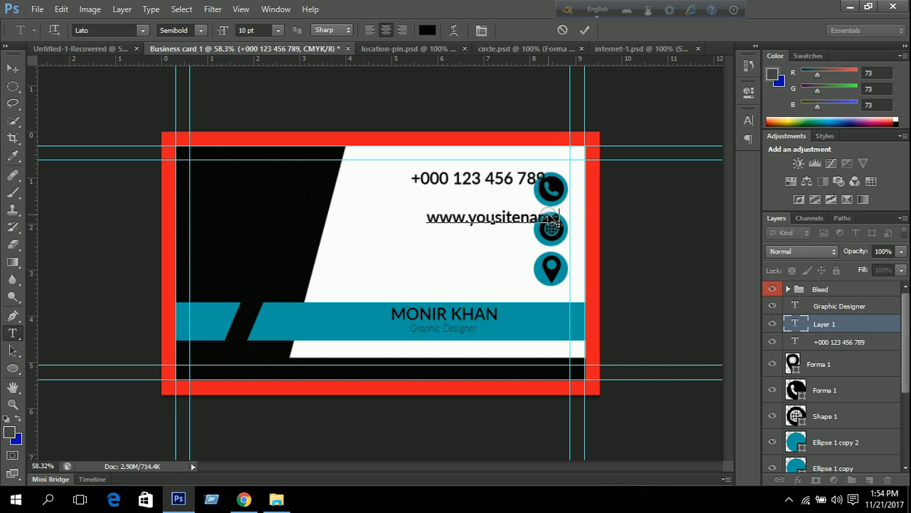
text(e.com)
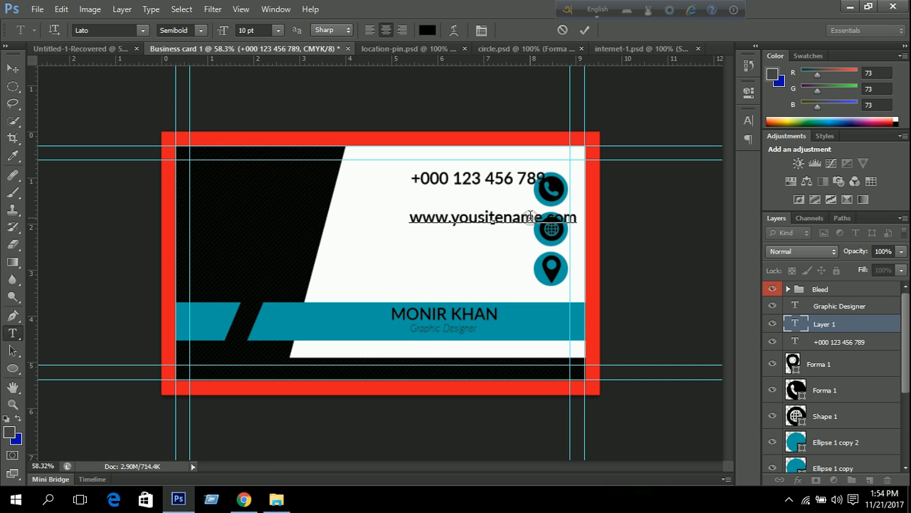
Commit the website line and add a placeholder e-mail address line below it.
click(584, 30)
click(413, 233)
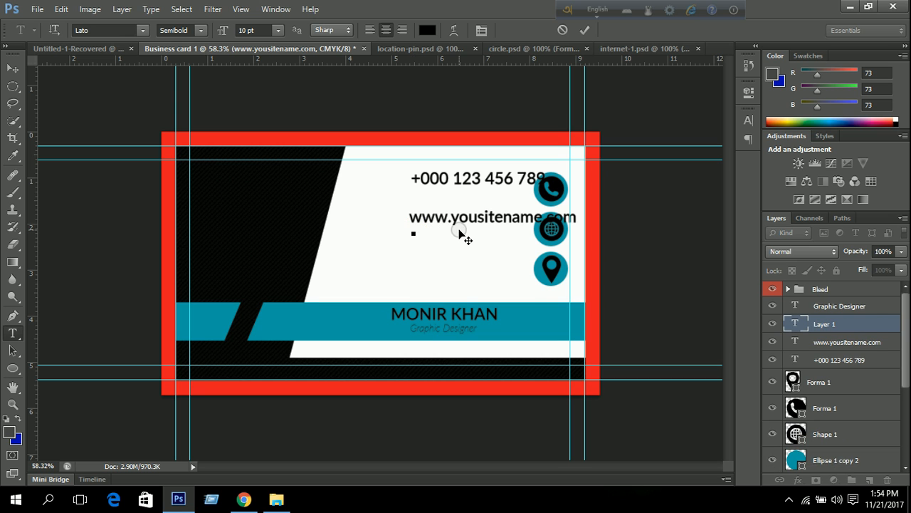
text(yourname)
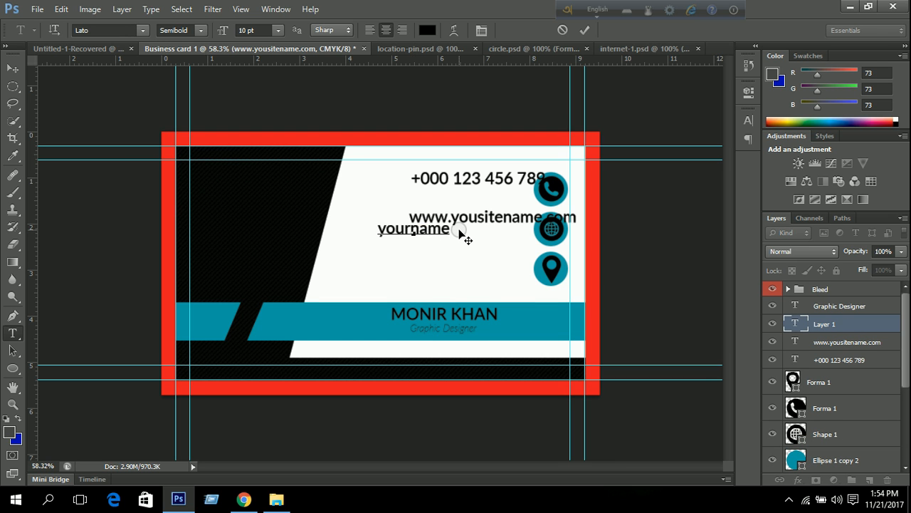
text(@g)
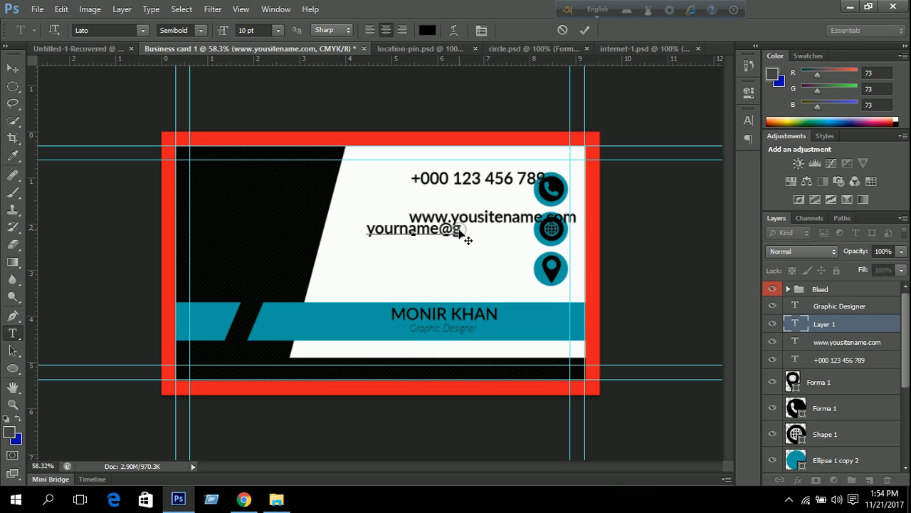
text(mail)
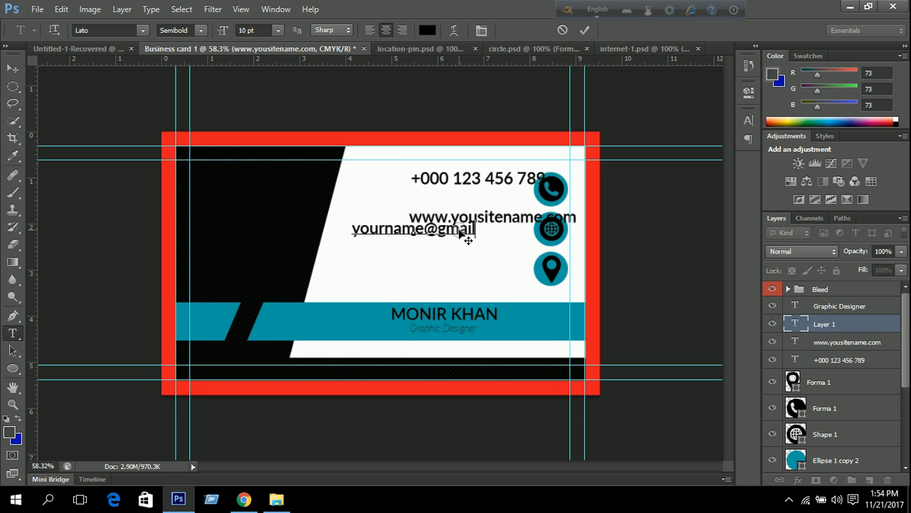
text(.com)
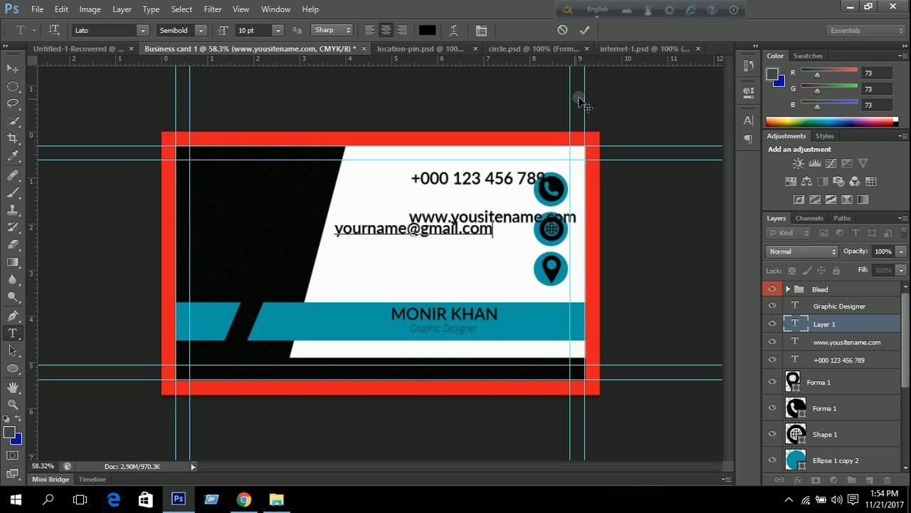
click(582, 30)
Add the two-line address 'Your Street Address' and 'Singapore- 2222'.
click(409, 258)
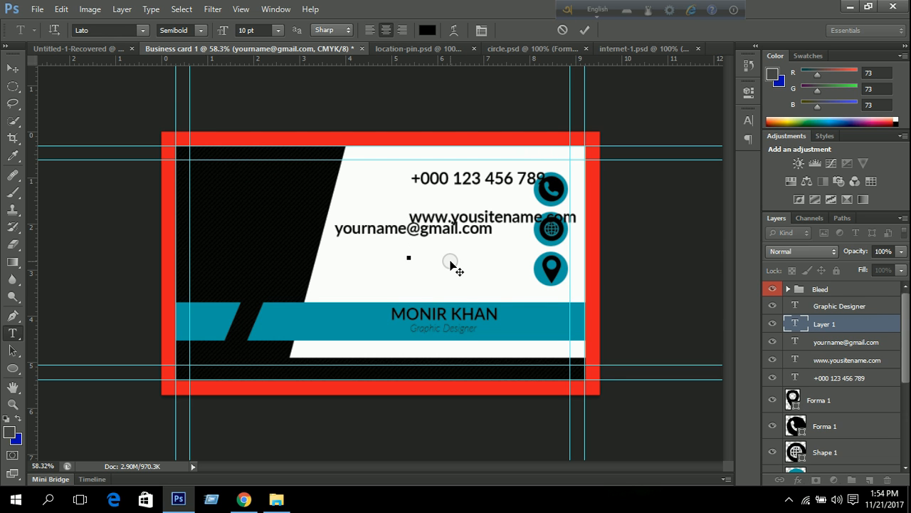
text(Your S)
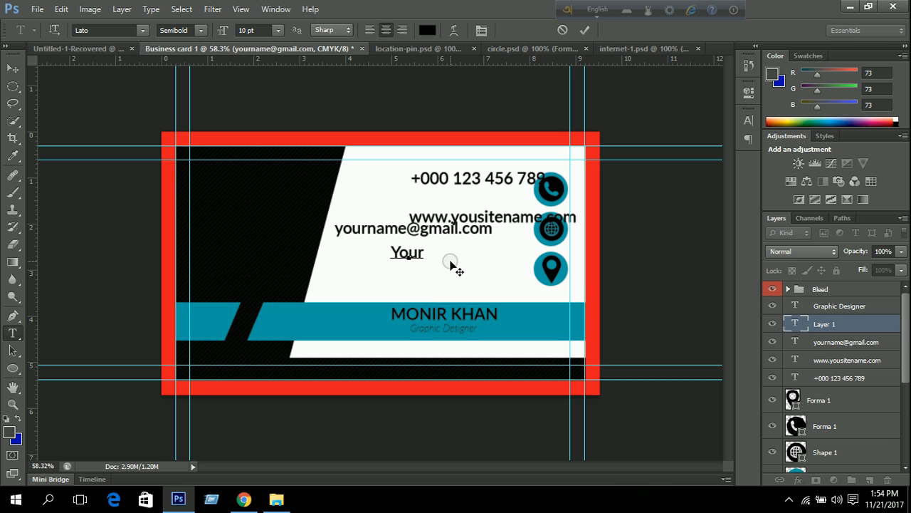
text(treet)
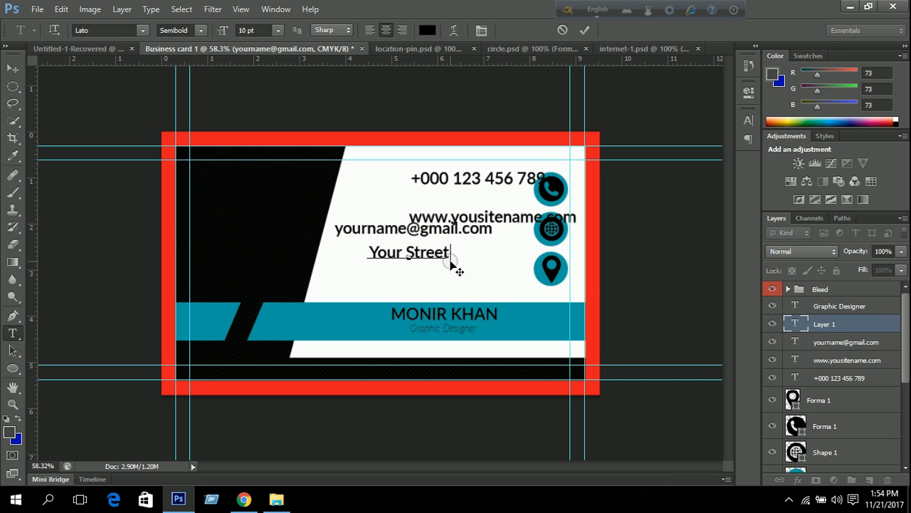
text( Address)
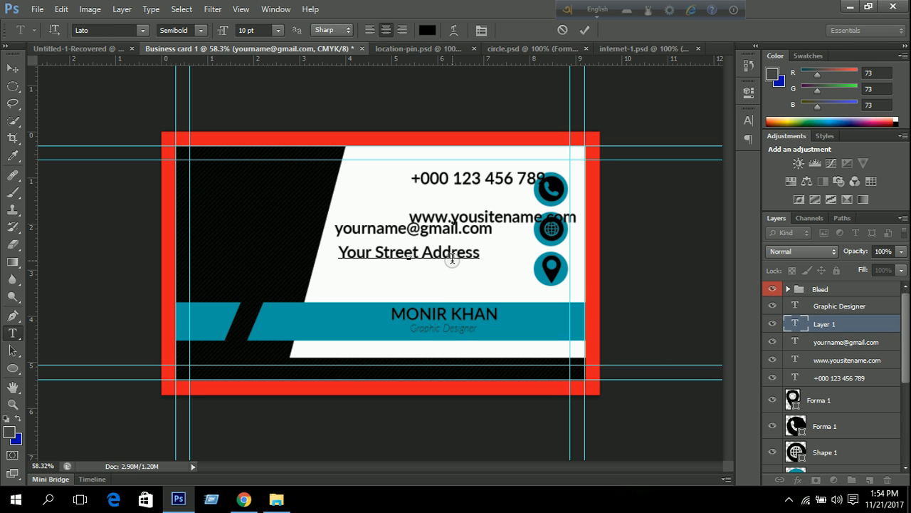
text(Singapo)
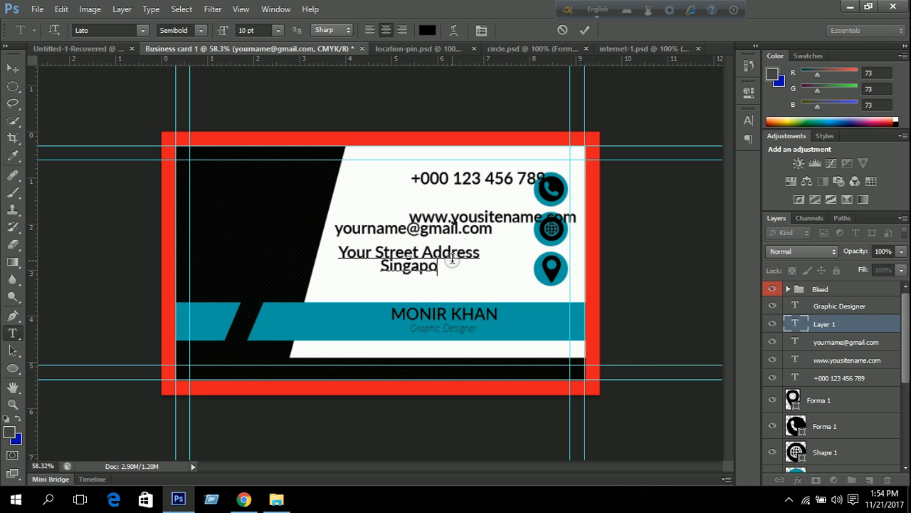
text(re)
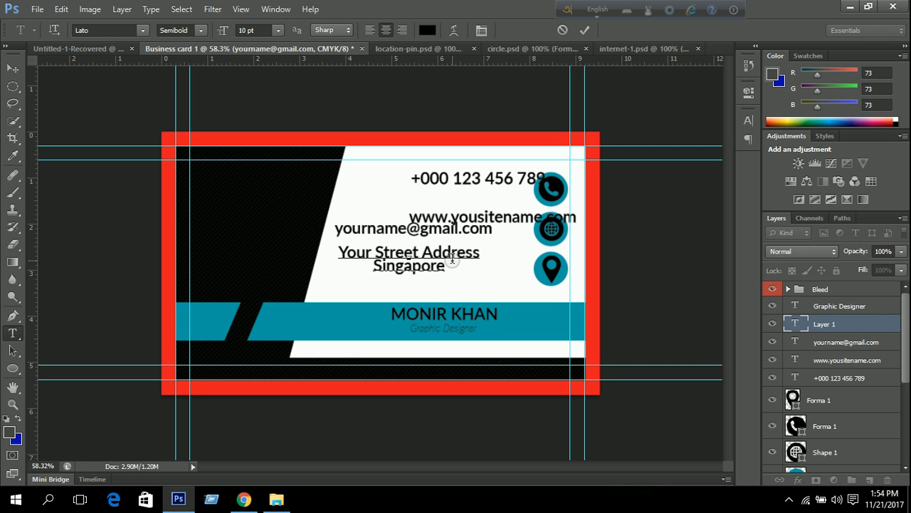
text(-)
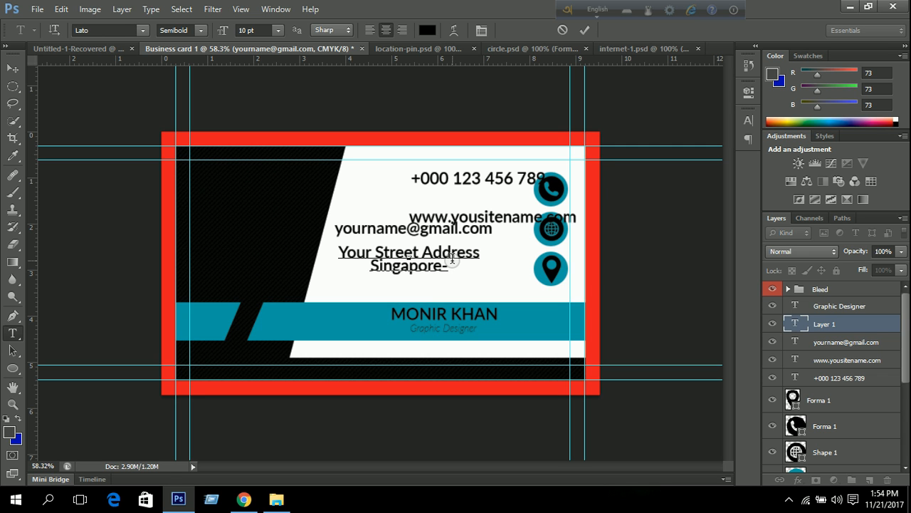
text( 2222)
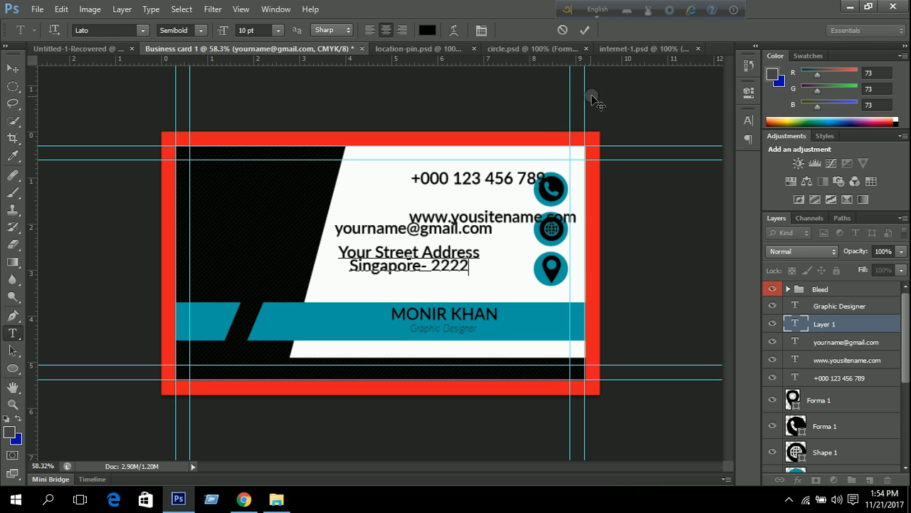
click(585, 32)
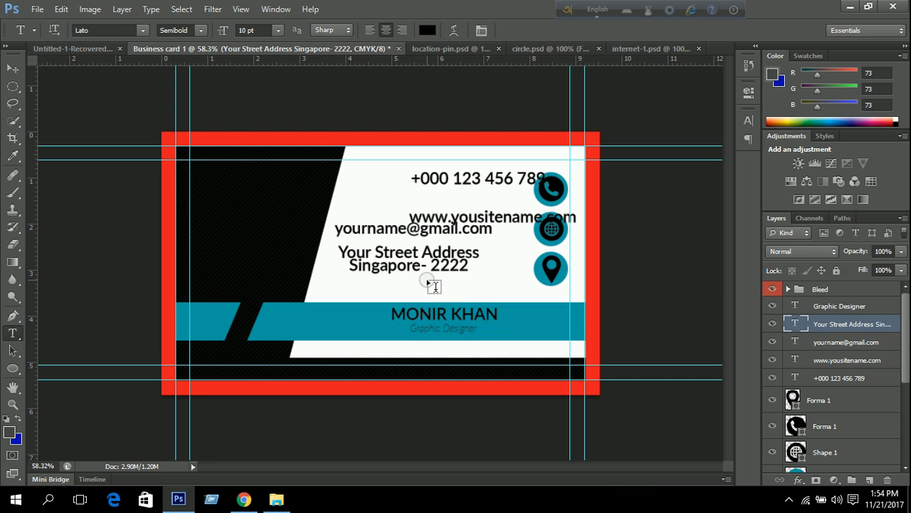
click(354, 269)
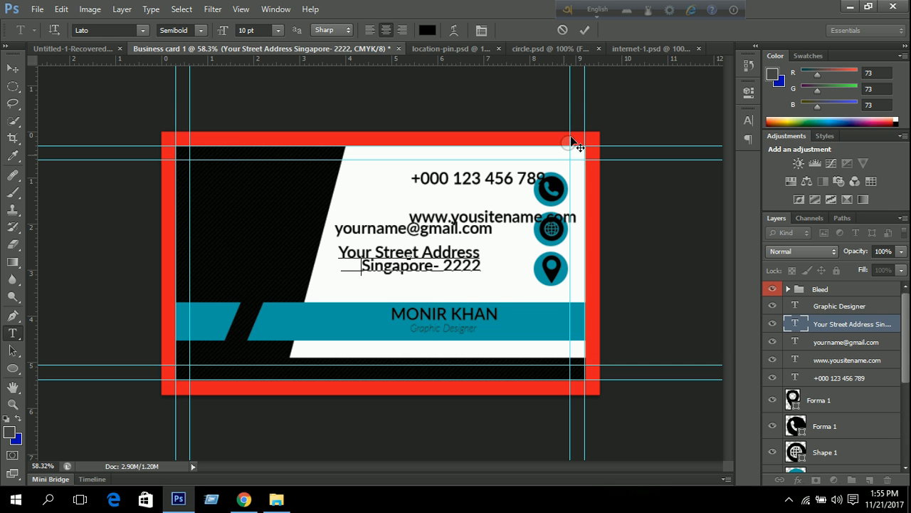
click(586, 31)
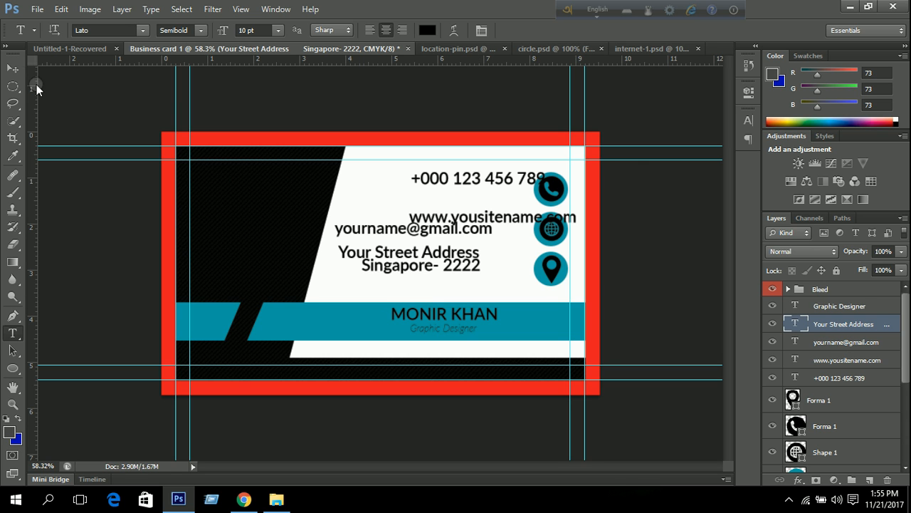
click(13, 68)
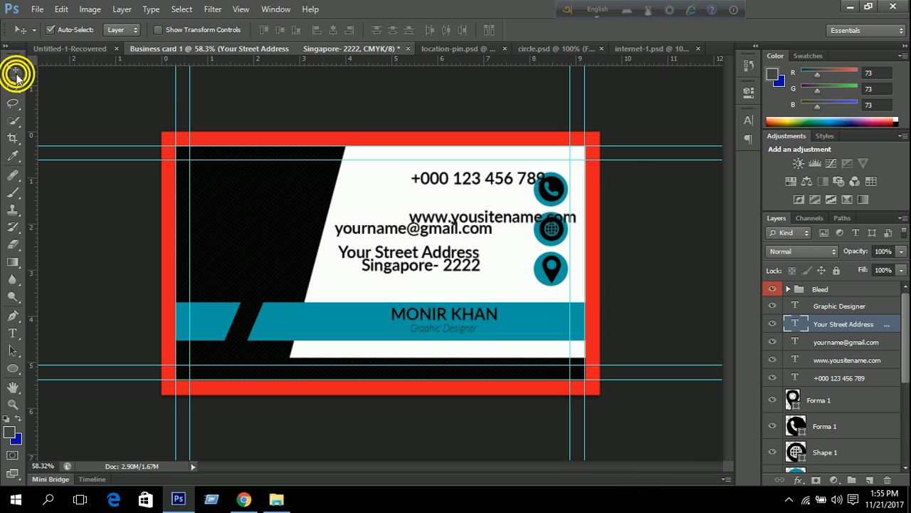
Select the four contact text layers and set their font size to 8 pt.
shift+click(829, 343)
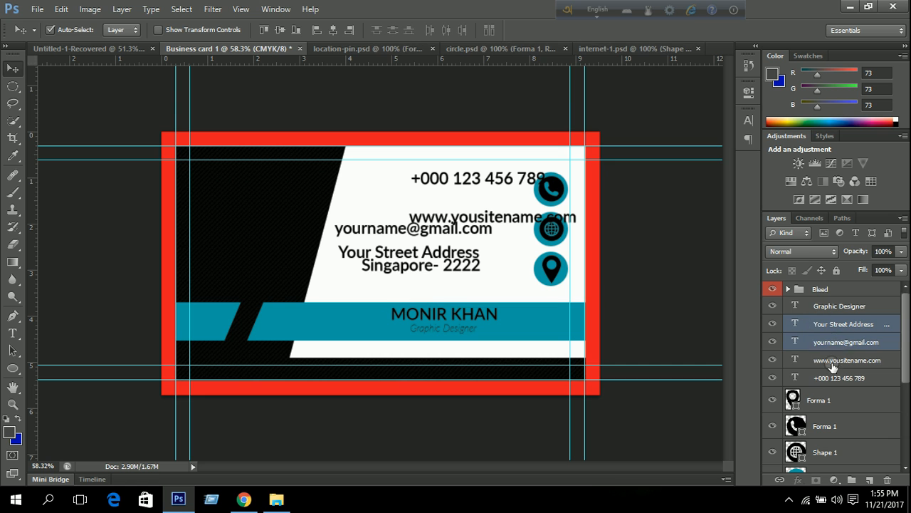
shift+click(831, 360)
shift+click(833, 377)
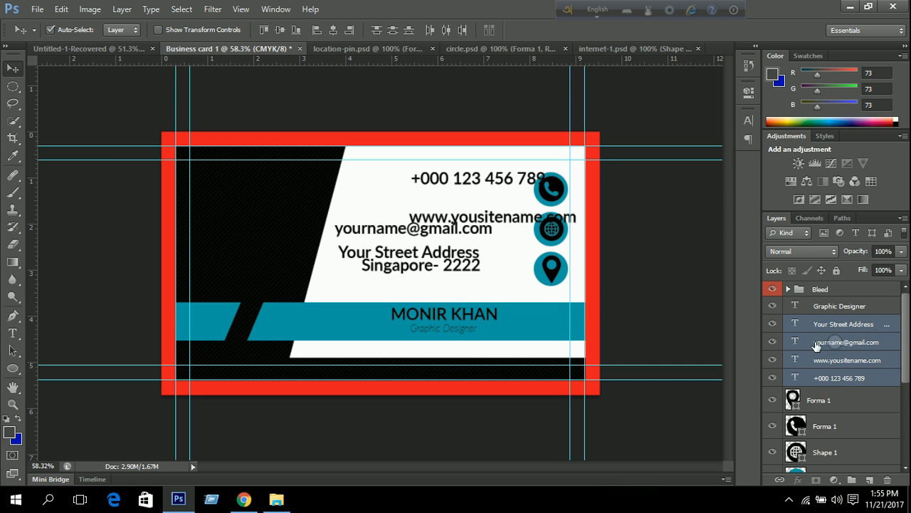
click(745, 121)
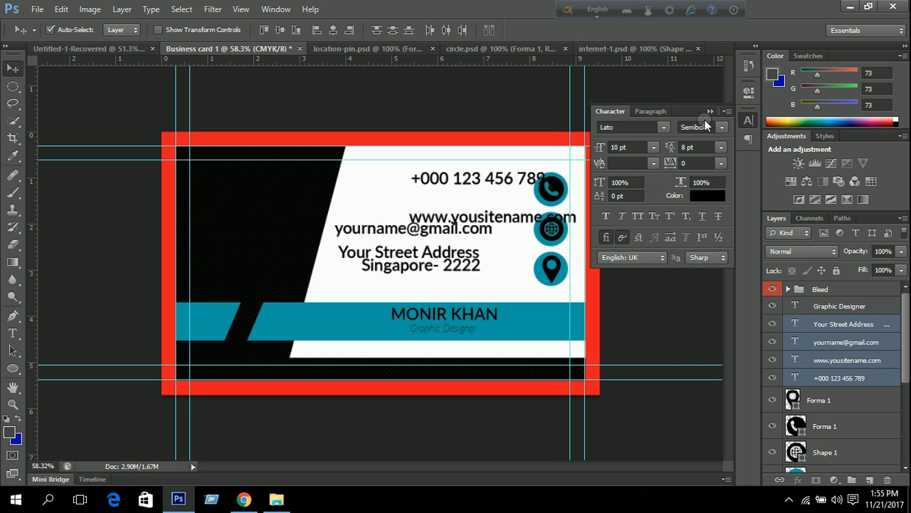
click(651, 146)
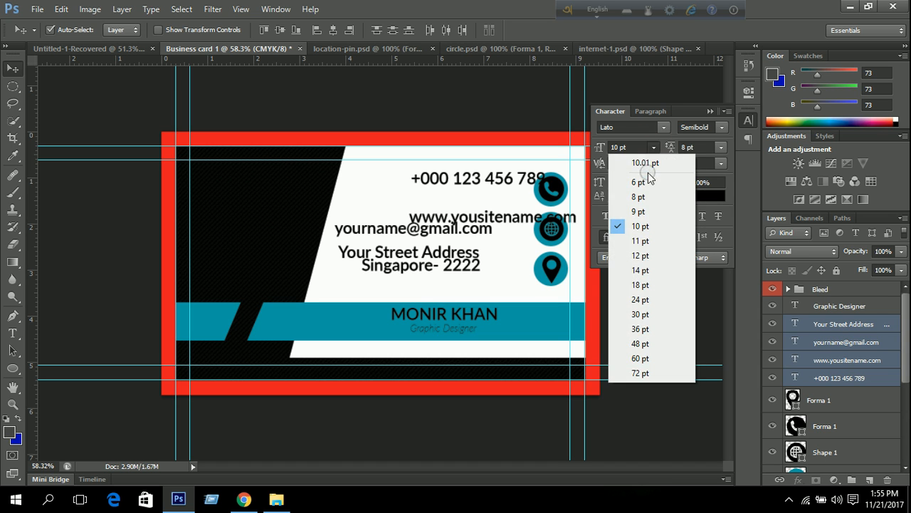
click(648, 164)
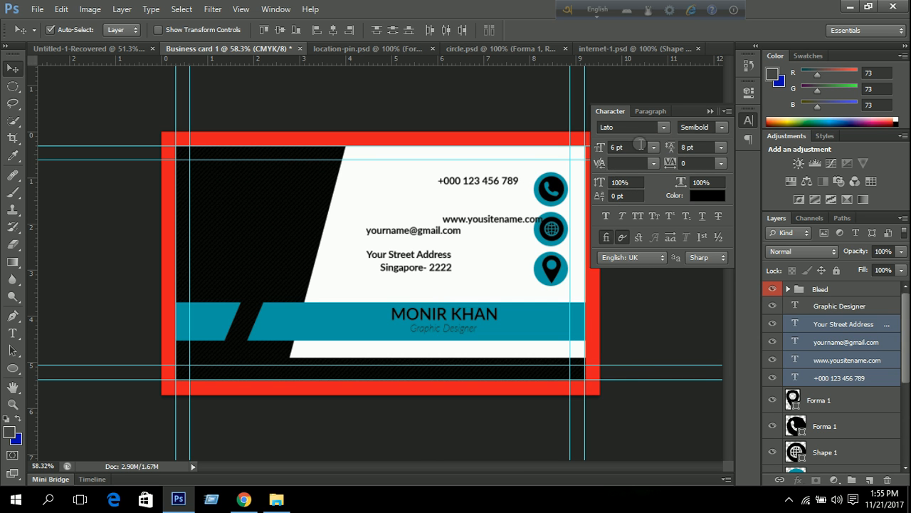
click(654, 146)
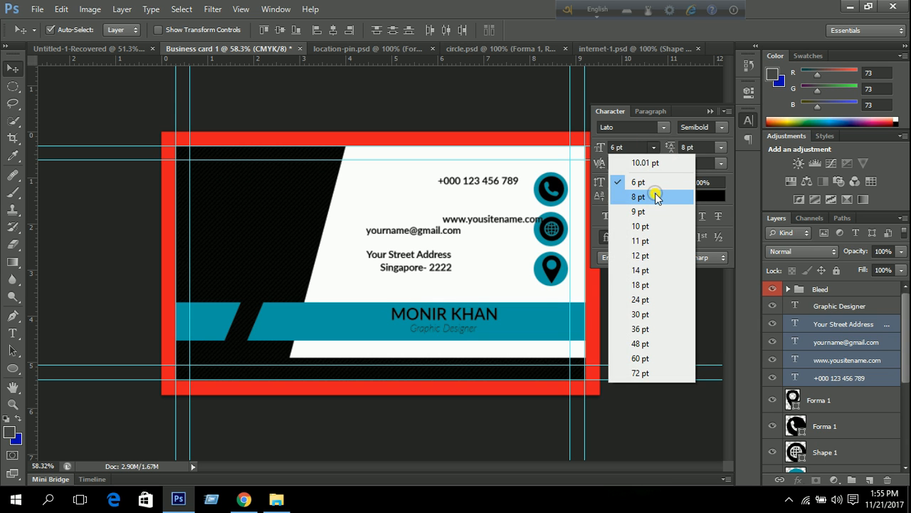
click(655, 195)
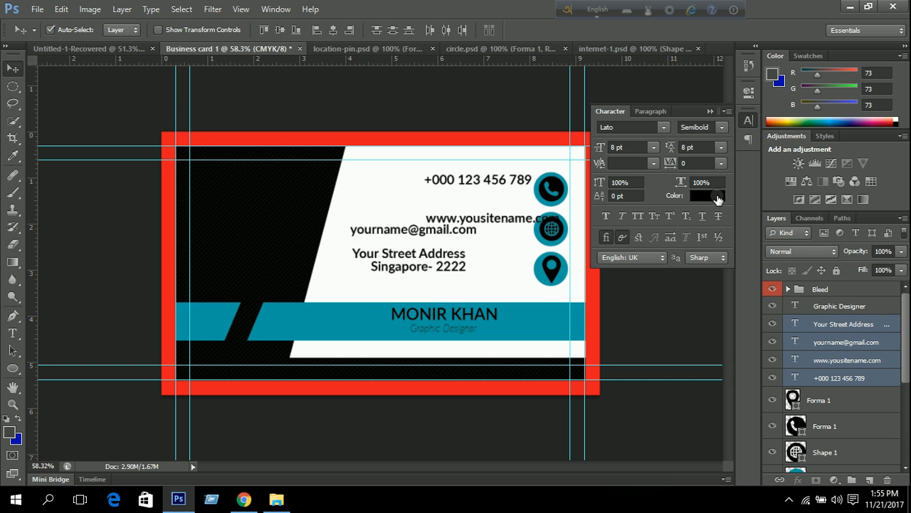
click(702, 113)
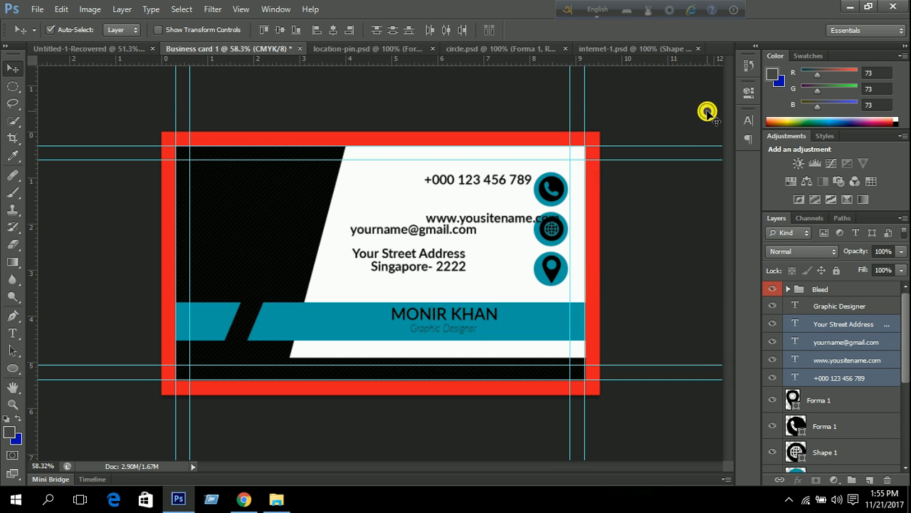
Duplicate the phone-number line with Ctrl+J and stack the copy directly beneath the original.
click(837, 378)
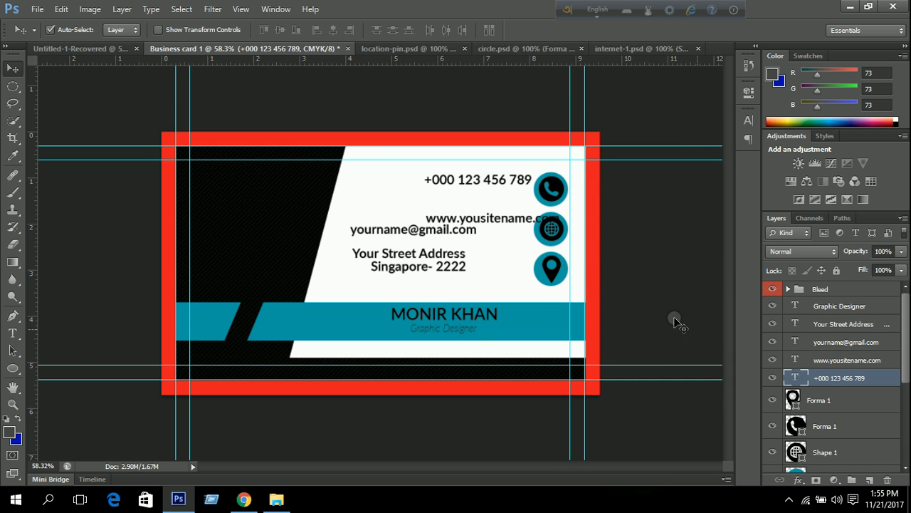
key(Down)
key(Down)
key(Down)
key(Down)
key(Down)
key(Down)
key(Down)
key(Down)
key(Down)
key(Down)
key(Down)
key(Down)
key(Down)
key(Down)
key(Down)
key(Down)
key(Down)
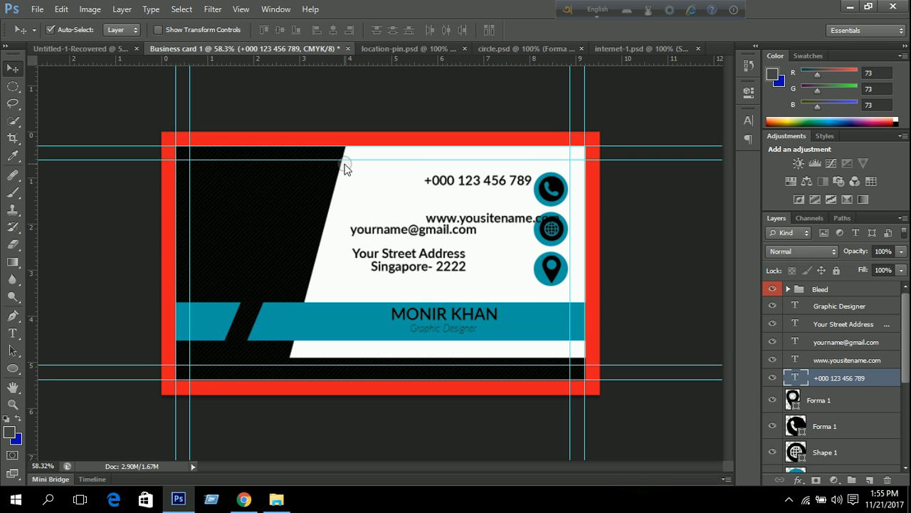
key(Left)
key(Left)
key(Left)
key(Left)
key(Left)
key(Left)
key(Left)
key(Left)
key(Left)
key(Left)
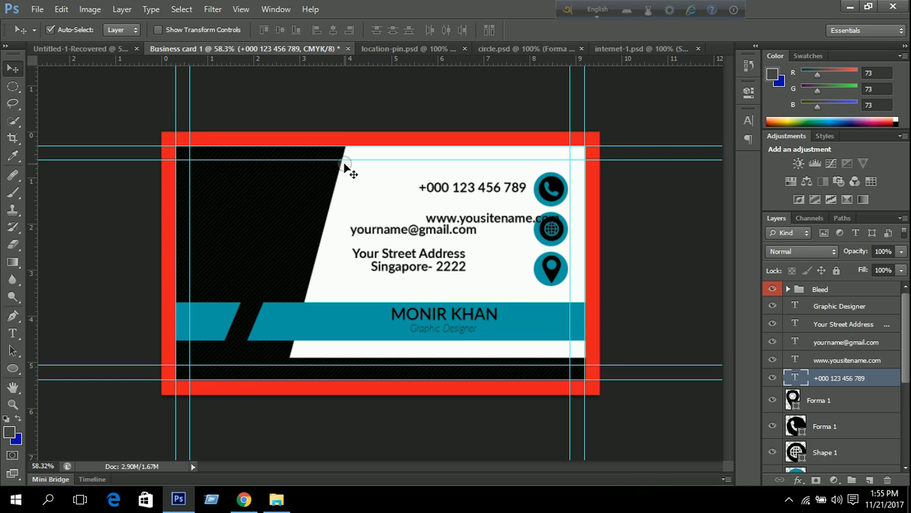
key(ctrl+j)
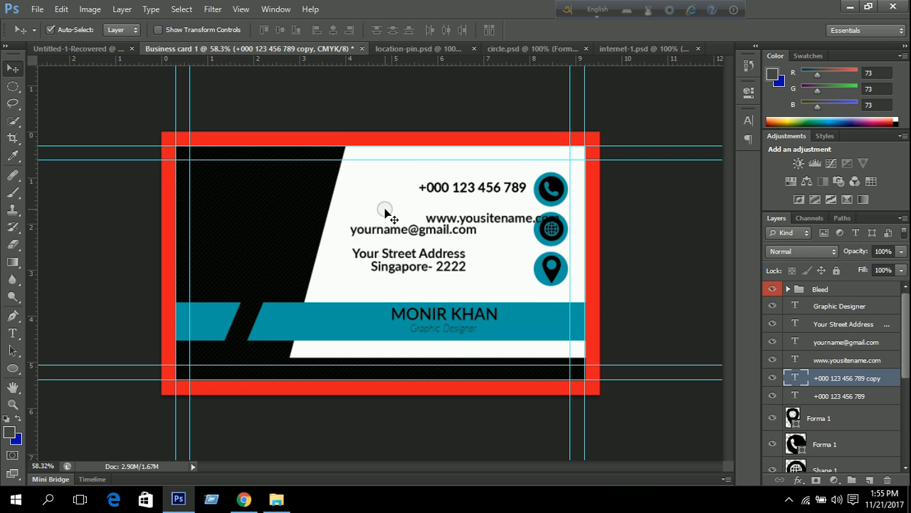
key(Down)
key(Down)
key(Down)
key(Down)
key(Down)
key(Down)
key(Down)
key(Down)
key(Down)
key(Down)
key(Down)
key(Down)
key(Down)
key(Down)
key(Down)
key(Down)
key(Down)
key(Down)
key(Down)
key(Down)
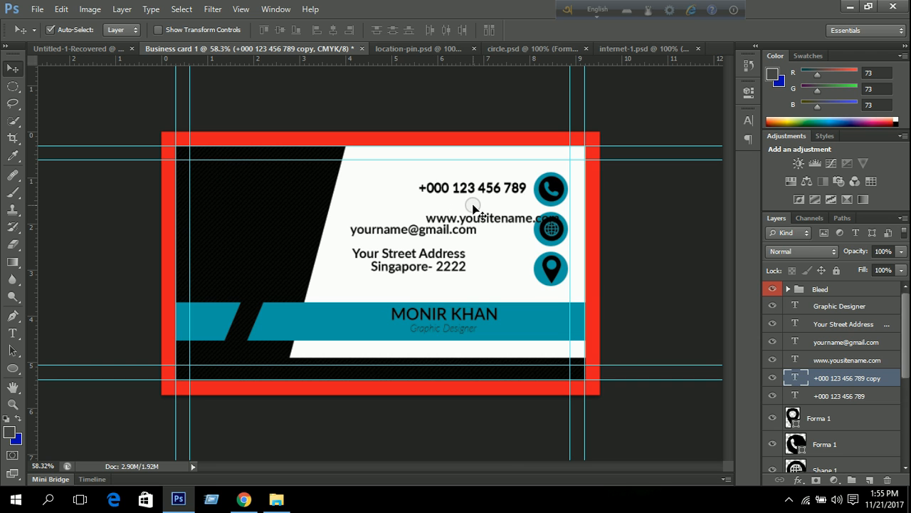
key(Down)
key(Down)
key(Down)
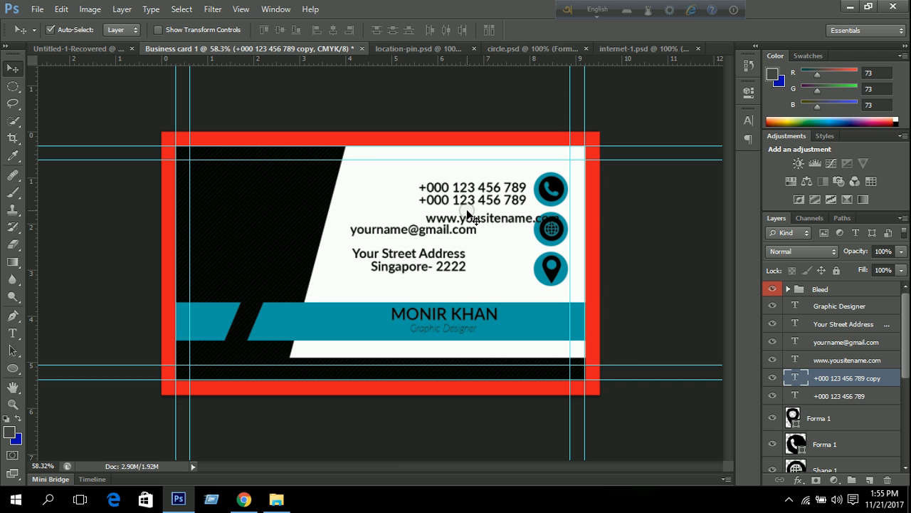
click(840, 398)
key(Up)
key(Up)
key(Up)
key(Up)
key(Up)
key(Up)
key(Up)
click(842, 380)
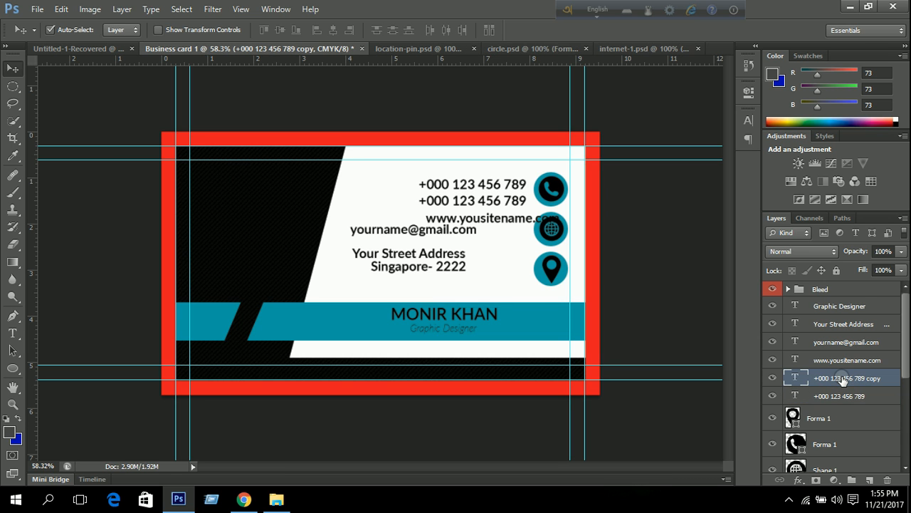
key(Up)
key(Up)
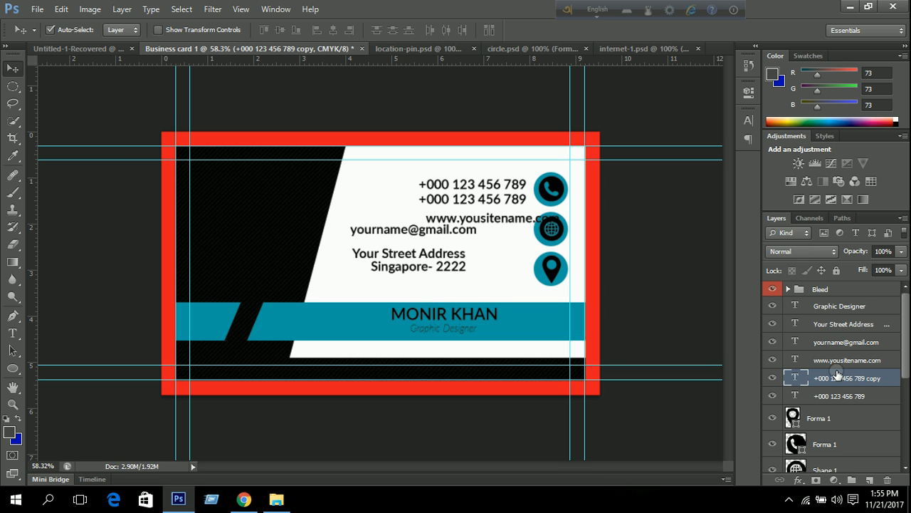
Reposition the website line and space the e-mail line further below it.
click(826, 363)
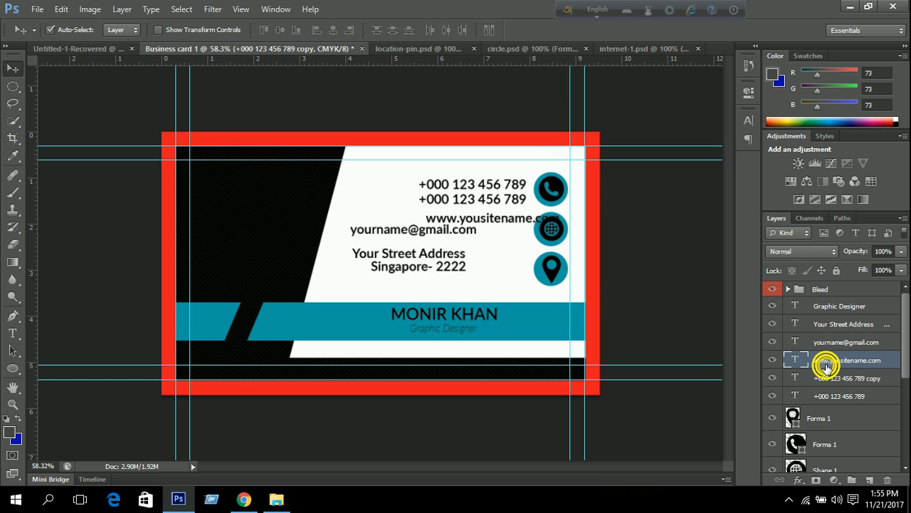
key(Down)
key(shift+Left)
key(shift+Left)
key(shift+Left)
key(shift+Left)
key(shift+Left)
key(shift+Left)
key(shift+Left)
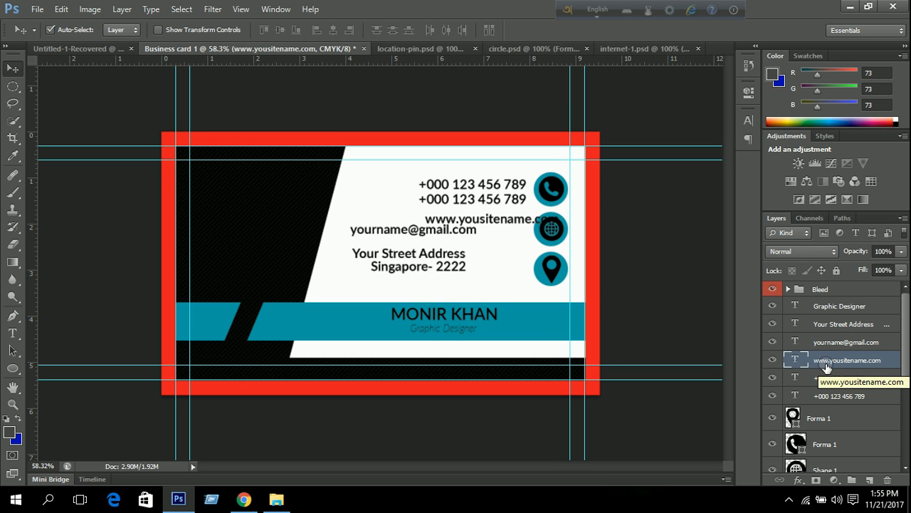
key(Left)
key(Left)
key(Left)
key(Left)
key(Left)
key(Left)
key(Left)
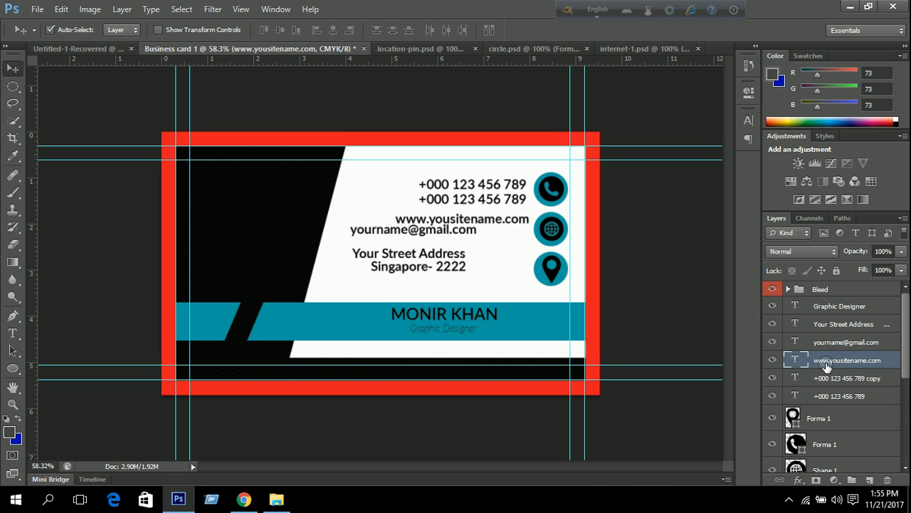
key(Down)
key(Down)
key(Down)
key(Down)
key(Down)
key(Down)
key(Down)
key(Down)
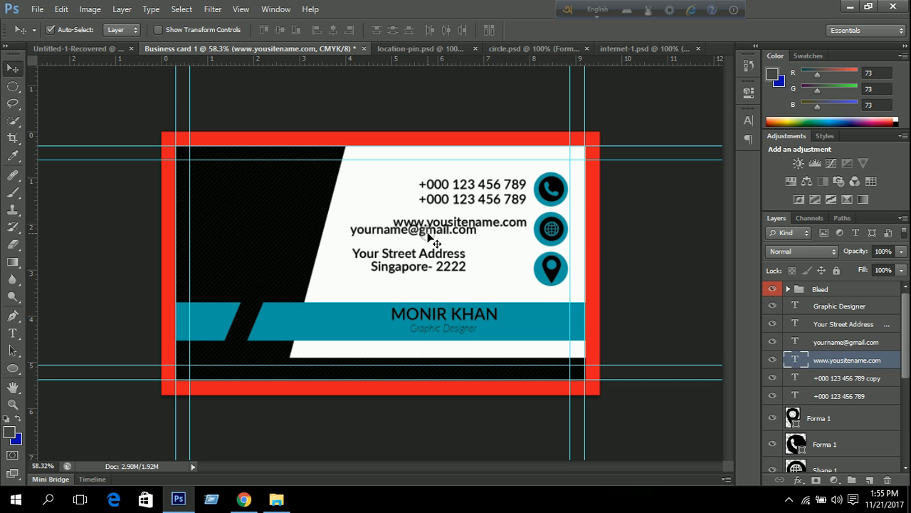
click(813, 341)
key(Right)
key(Right)
key(Right)
key(Right)
key(Right)
key(Right)
key(Right)
key(Right)
key(Right)
key(Right)
key(shift+Right)
key(shift+Right)
key(shift+Right)
key(shift+Right)
key(shift+Right)
key(shift+Right)
key(shift+Right)
key(shift+Right)
key(shift+Right)
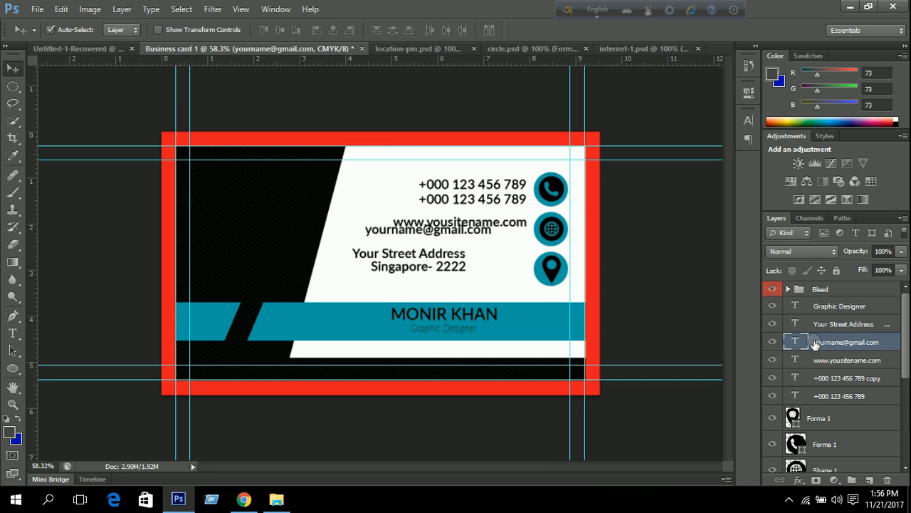
key(shift+Right)
key(shift+Right)
key(shift+Right)
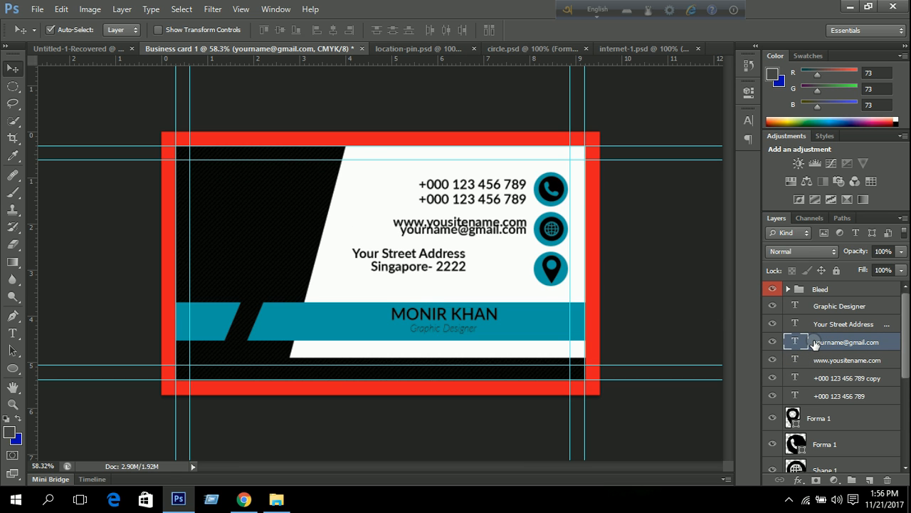
key(Down)
key(Down)
key(Down)
key(Down)
key(Down)
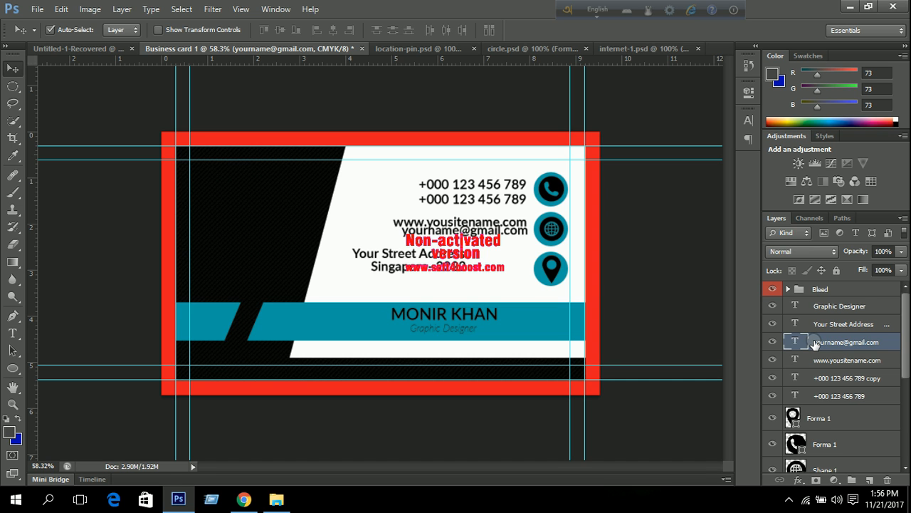
key(Down)
key(Down)
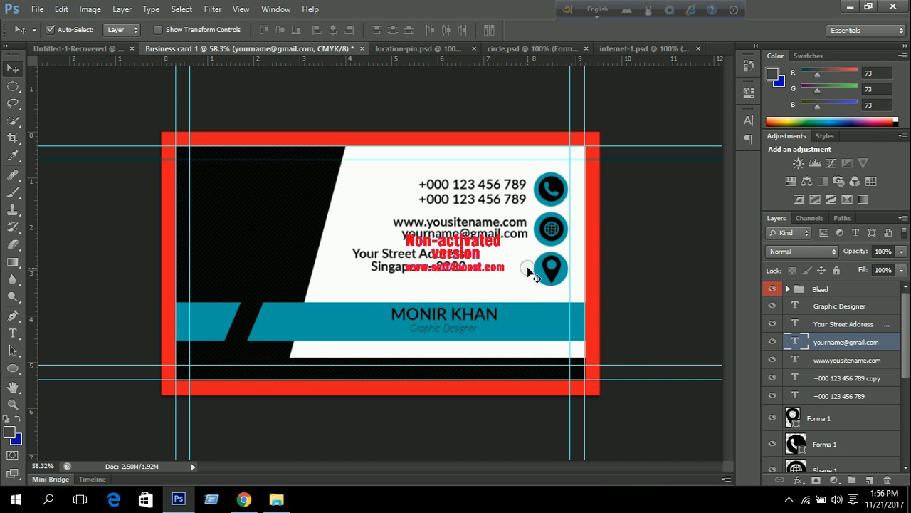
key(Down)
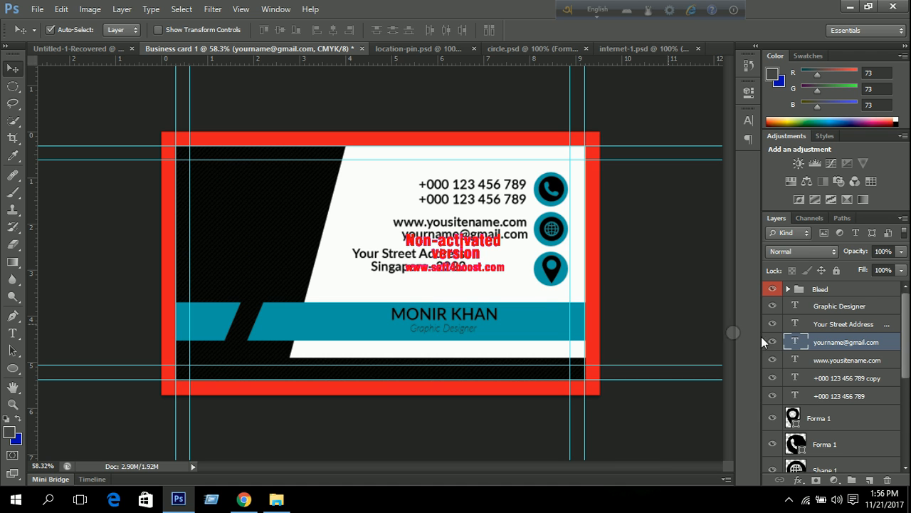
Shift the street address block right and down.
click(831, 326)
key(Right)
key(Right)
key(Right)
key(Right)
key(Right)
key(Right)
key(Right)
key(Right)
key(Right)
key(Right)
key(Right)
key(Right)
key(Right)
key(Right)
key(Right)
key(shift+Right)
key(shift+Right)
key(shift+Right)
key(shift+Right)
key(shift+Right)
key(shift+Right)
key(shift+Right)
key(shift+Right)
key(shift+Right)
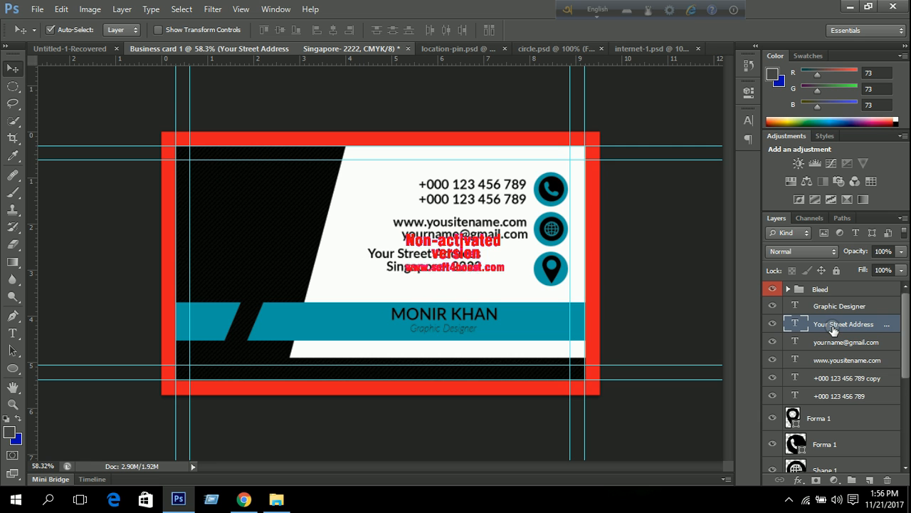
key(Right)
key(Right)
key(Right)
key(Right)
key(Right)
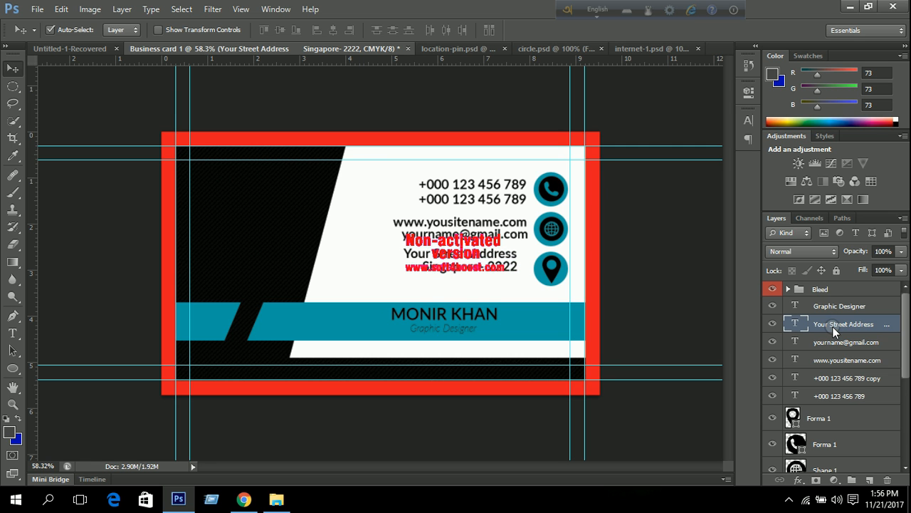
key(shift+Right)
key(shift+Right)
key(shift+Right)
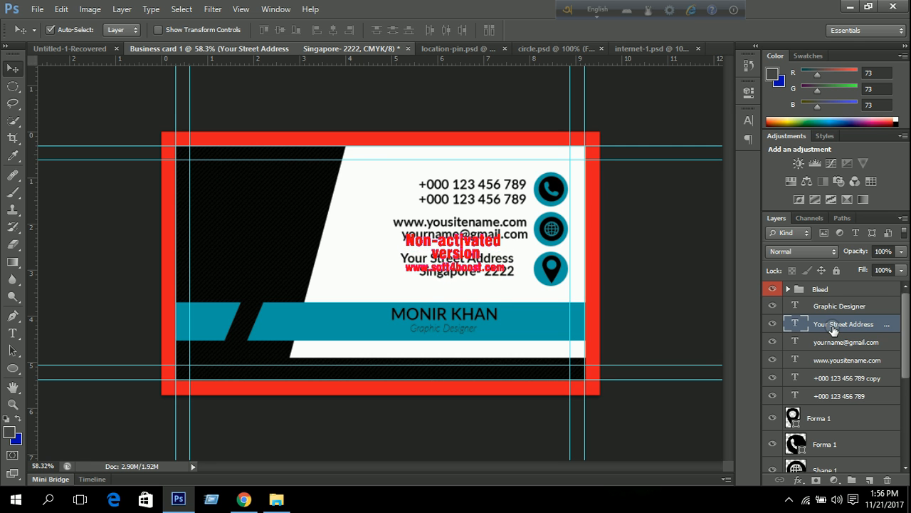
key(shift+Down)
key(Down)
key(Down)
key(Down)
key(Down)
key(Down)
key(Down)
key(Down)
key(Down)
key(Down)
key(Down)
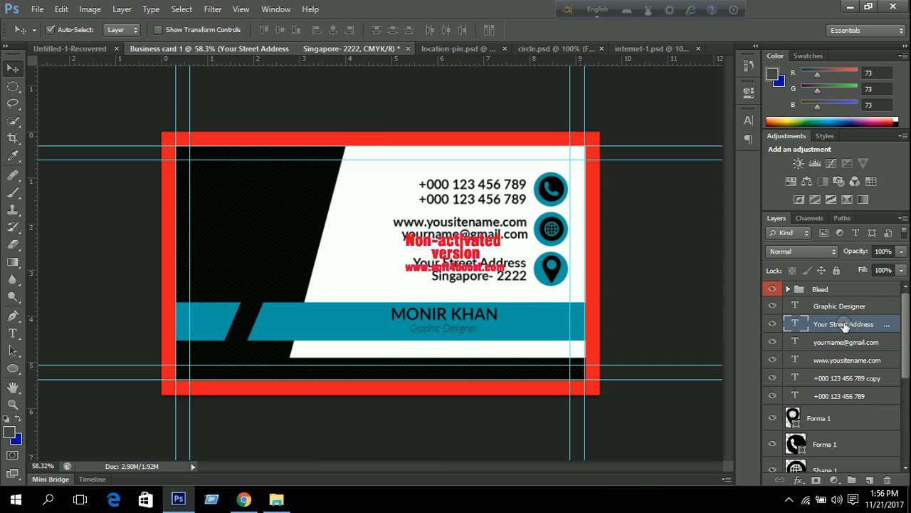
Right-align the five contact text layers to a common edge.
shift+click(844, 358)
shift+click(844, 395)
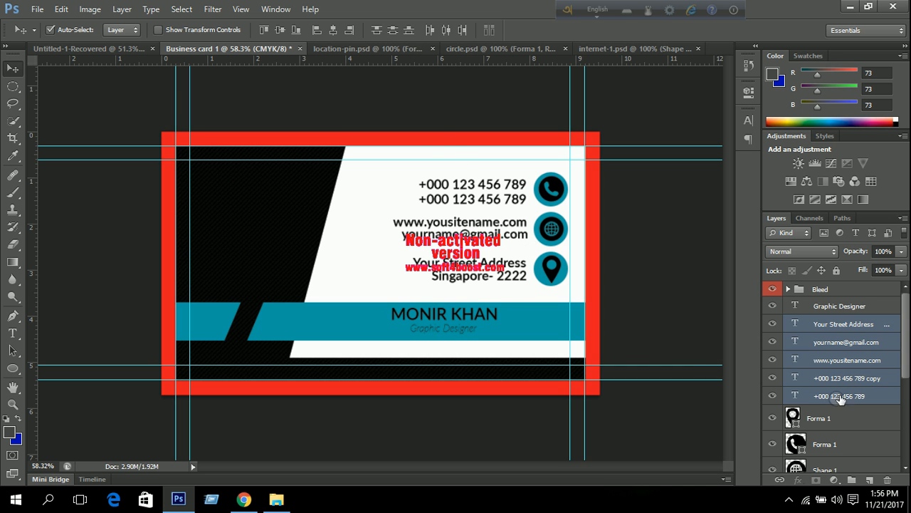
click(349, 29)
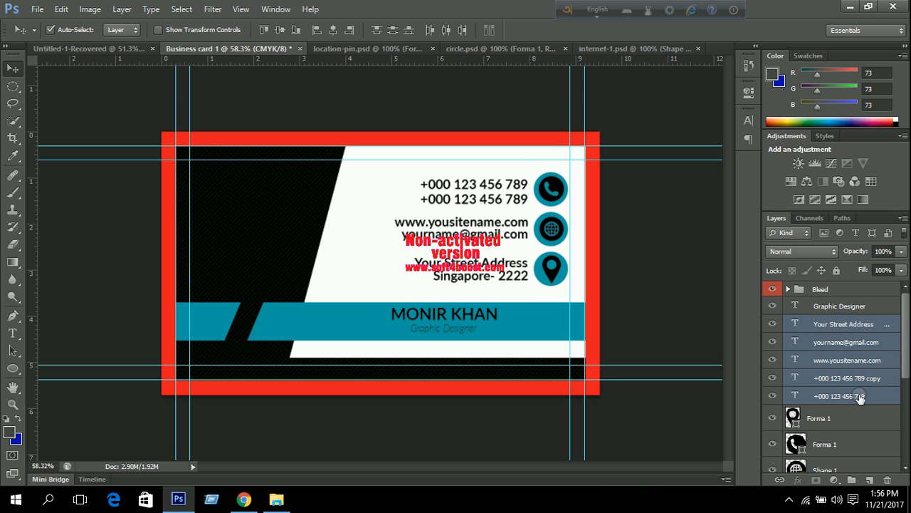
Group the contact text layers and name the group 'text & Information'.
click(833, 307)
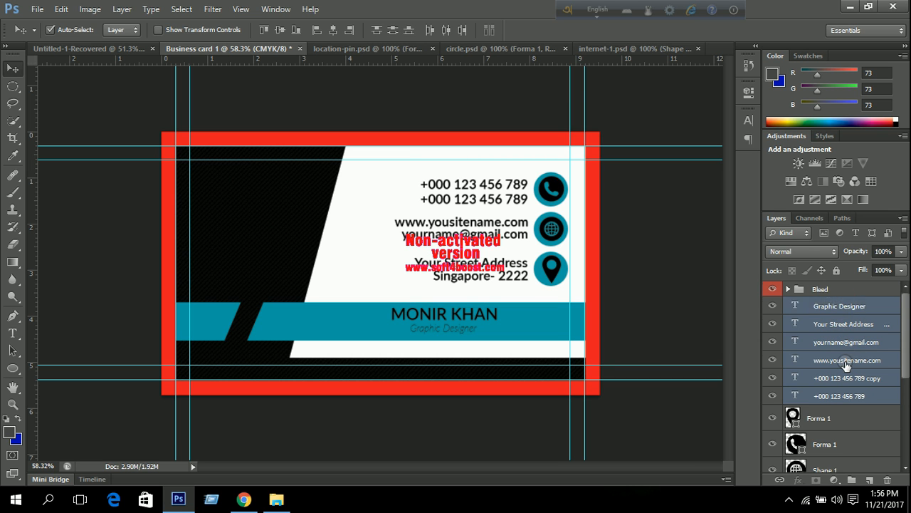
scroll(845, 366, down, 5)
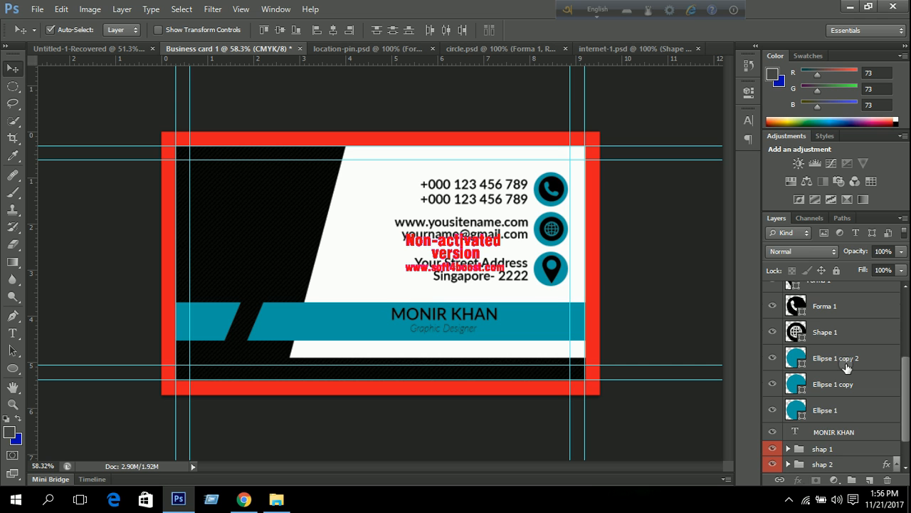
scroll(846, 366, down, 1)
click(833, 392)
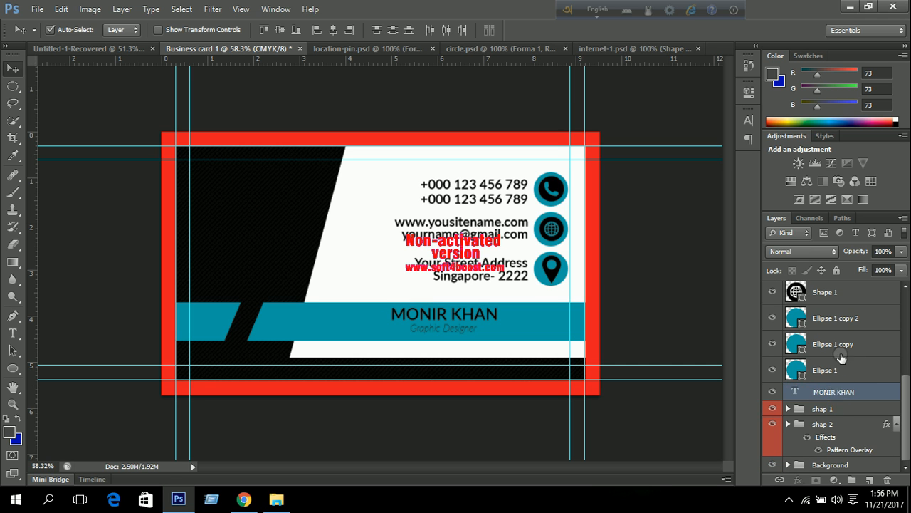
scroll(846, 365, up, 6)
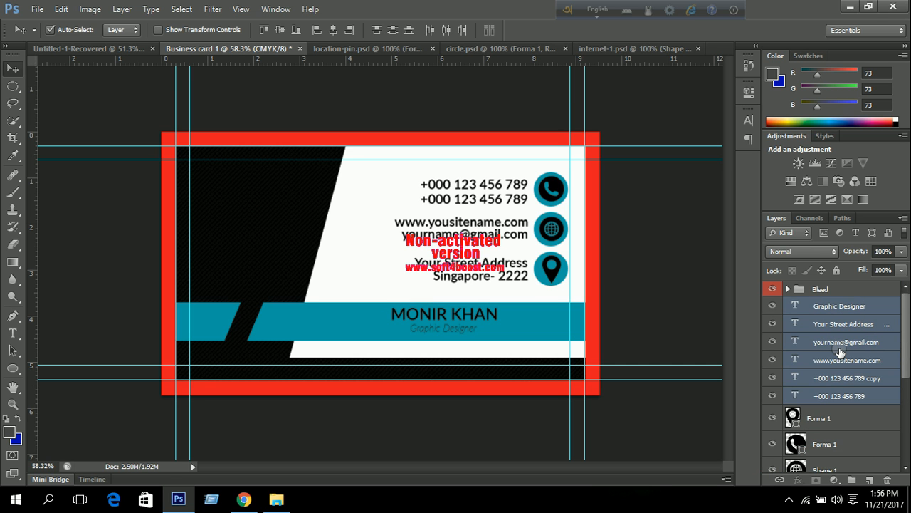
key(ctrl+g)
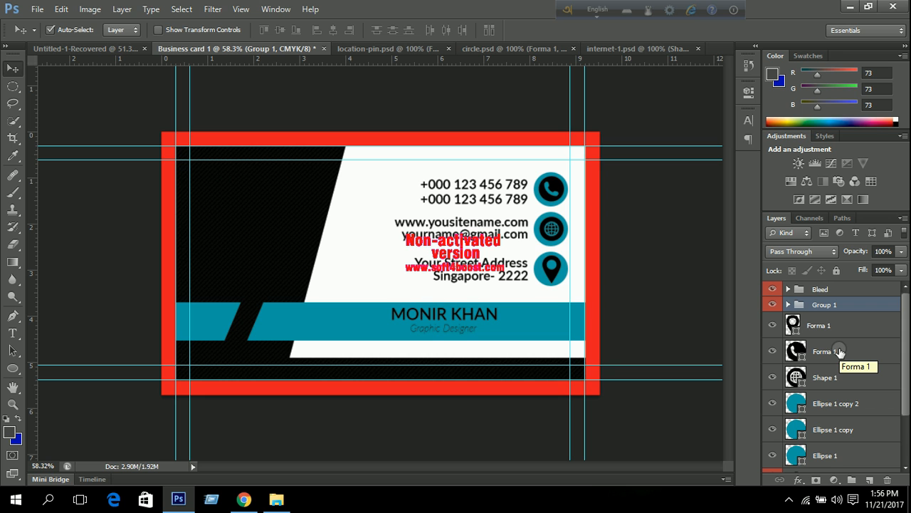
double_click(828, 305)
text(text & In)
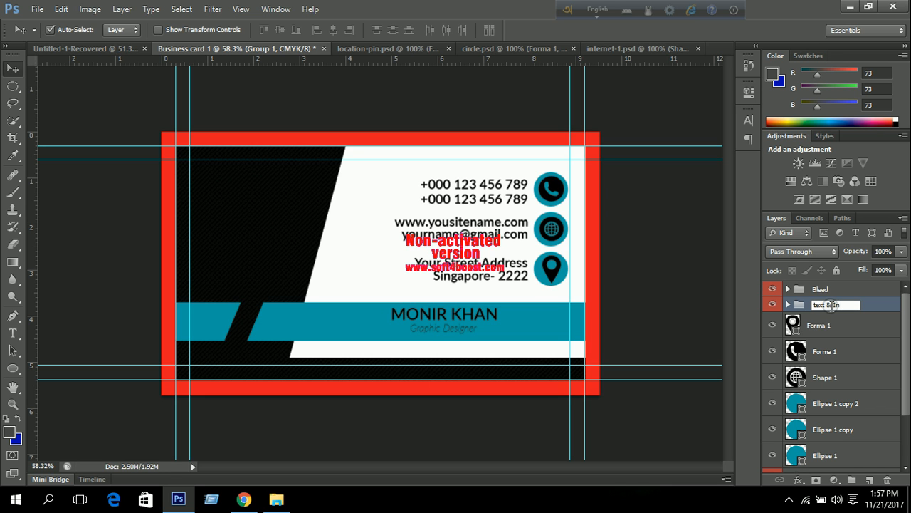
text(formation)
key(Return)
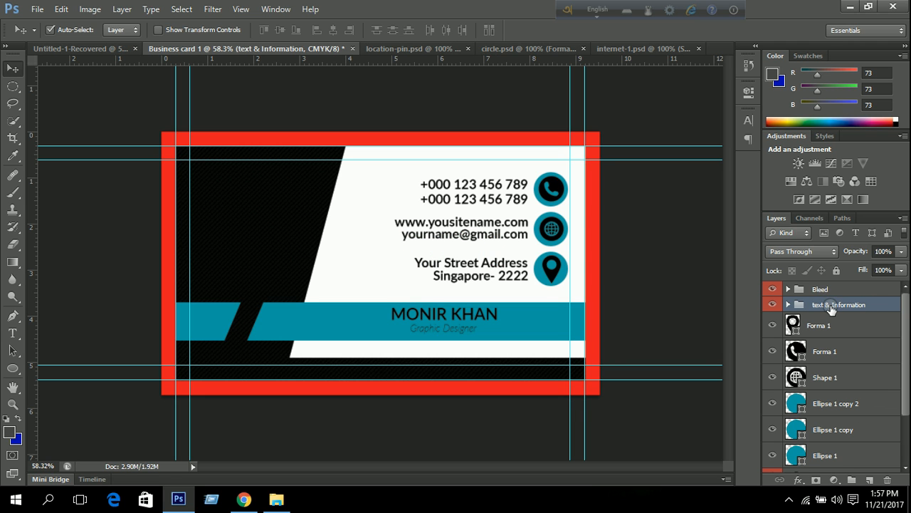
Group the three icon symbol layers into a group named 'icon'.
click(830, 325)
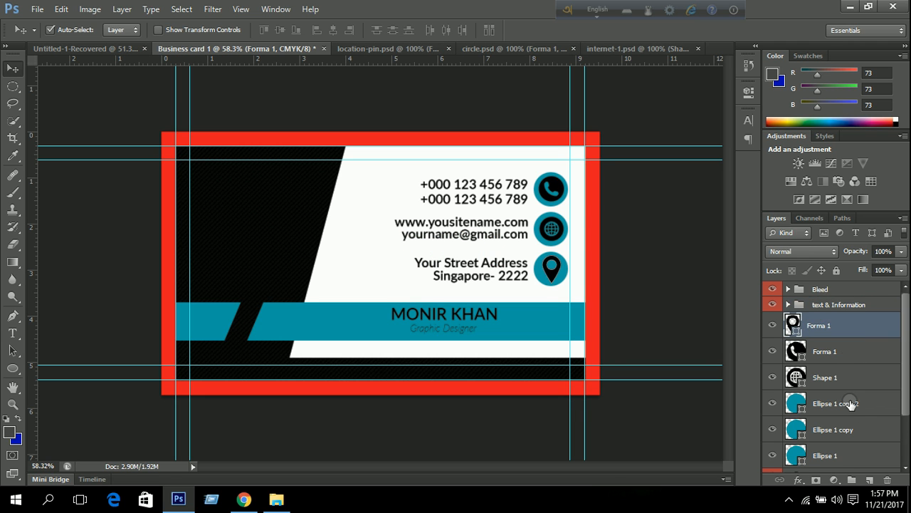
scroll(848, 391, down, 1)
shift+click(828, 425)
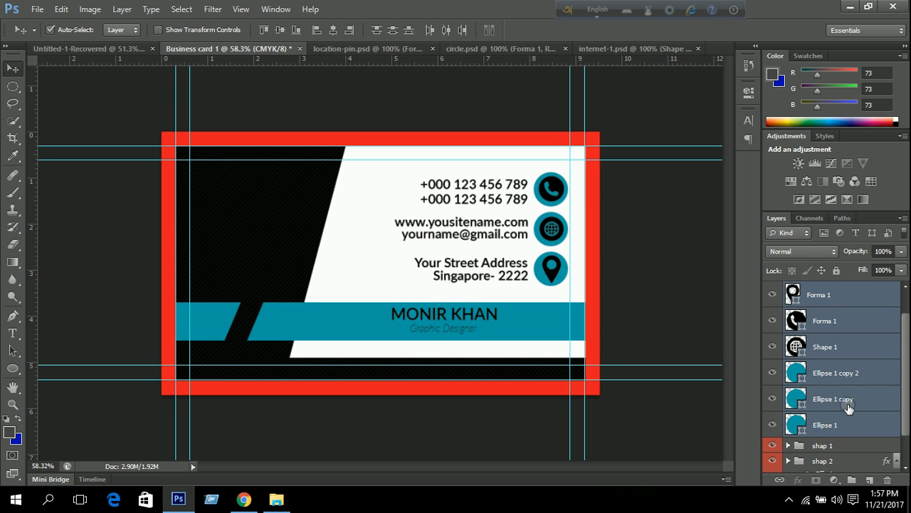
click(846, 372)
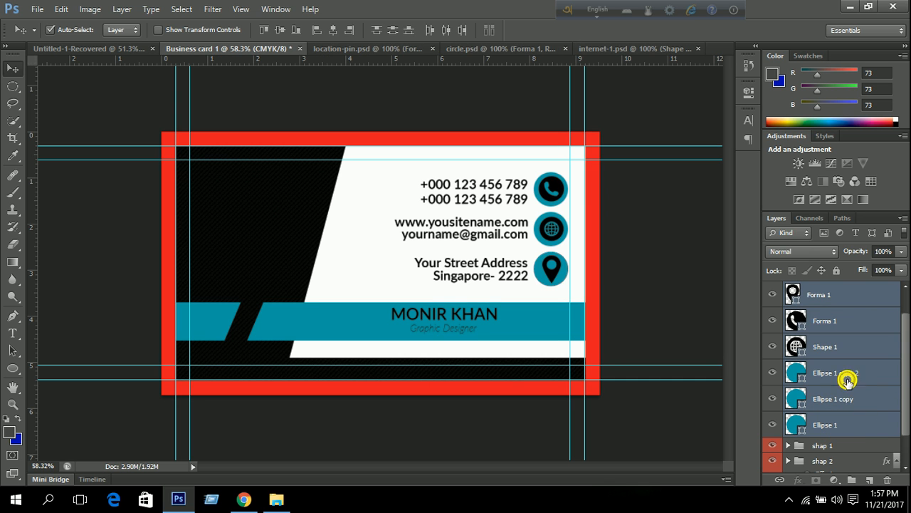
click(833, 298)
shift+click(842, 345)
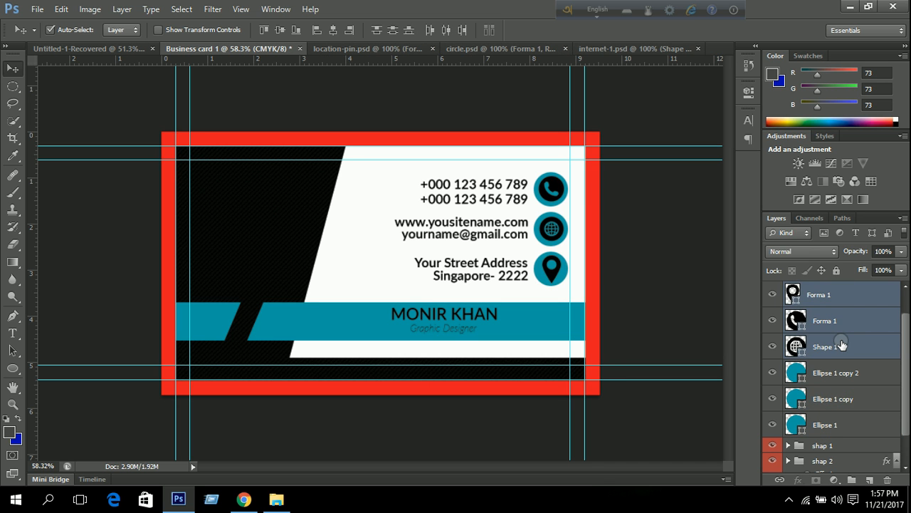
key(ctrl+g)
double_click(825, 315)
text(icon)
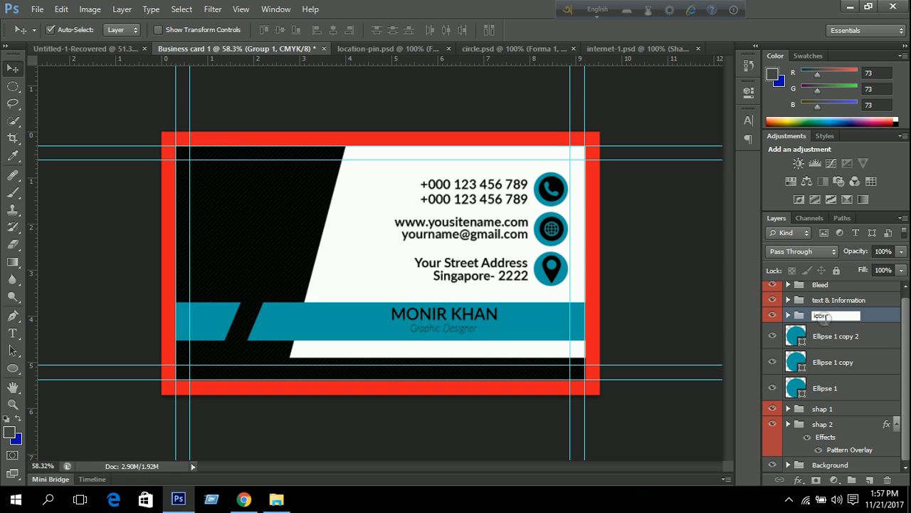
Group the three Ellipse circle layers into a group named 'icon shap'.
click(881, 343)
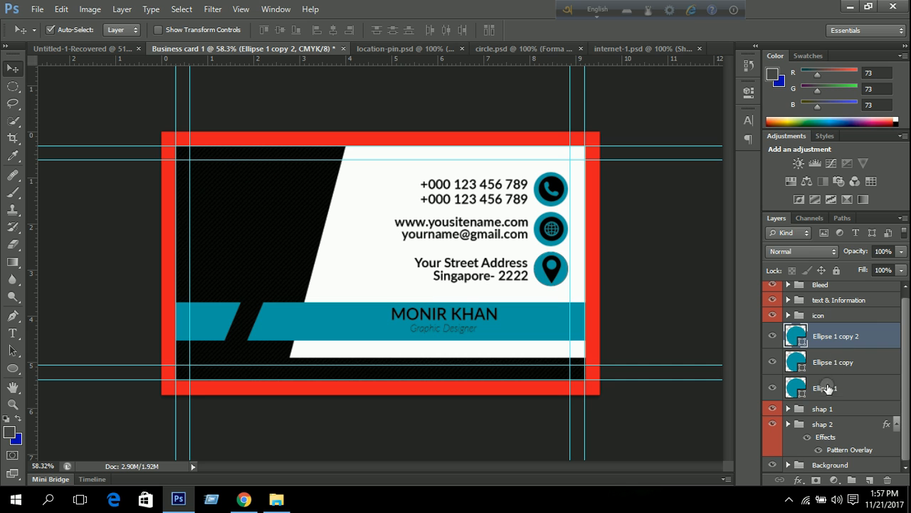
shift+click(826, 386)
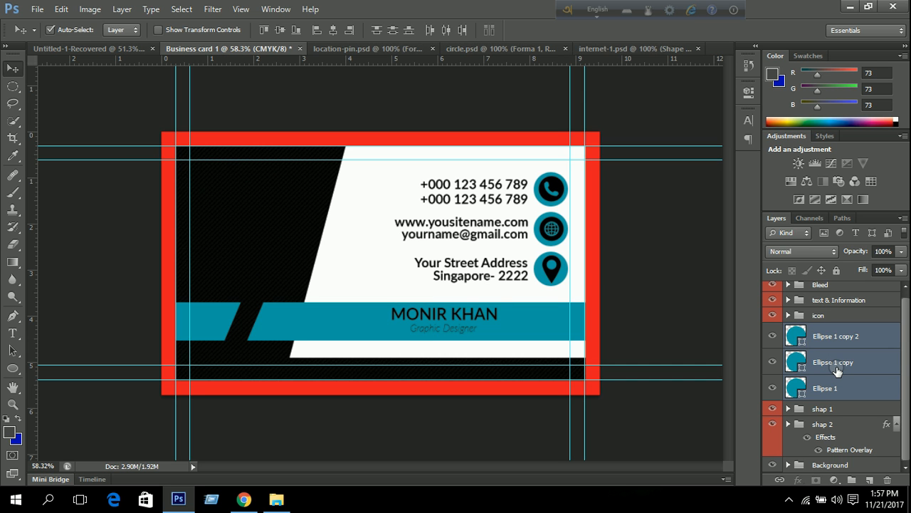
key(ctrl+g)
double_click(824, 335)
text(icon shap)
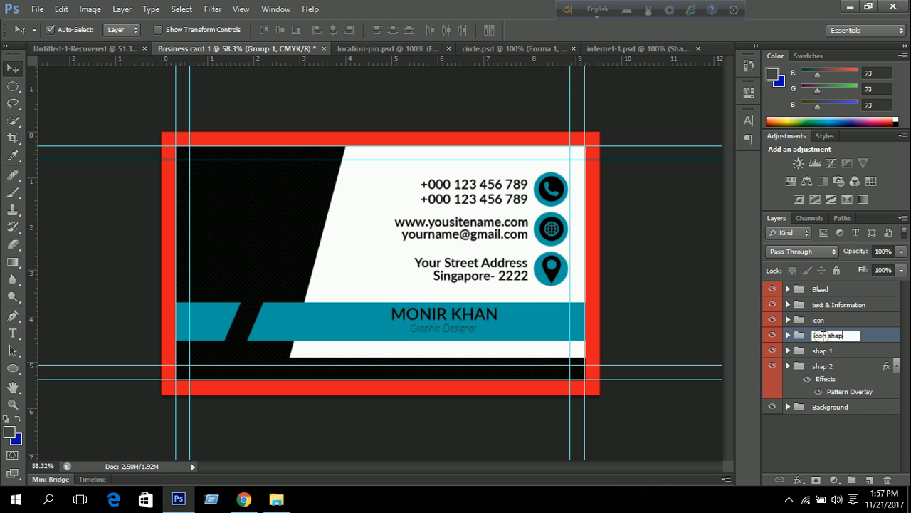
key(Return)
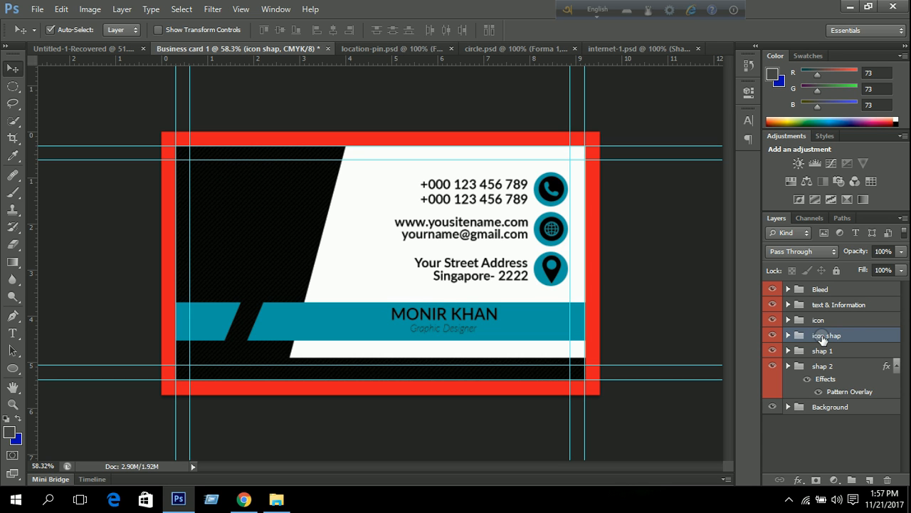
Combine the icon and icon shap groups into a group named 'icon & Icon shap'.
ctrl+click(835, 320)
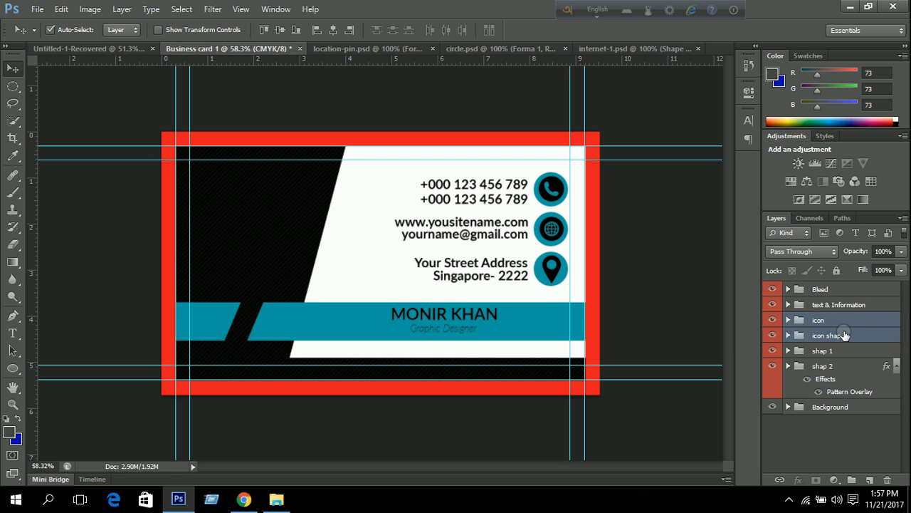
key(ctrl+g)
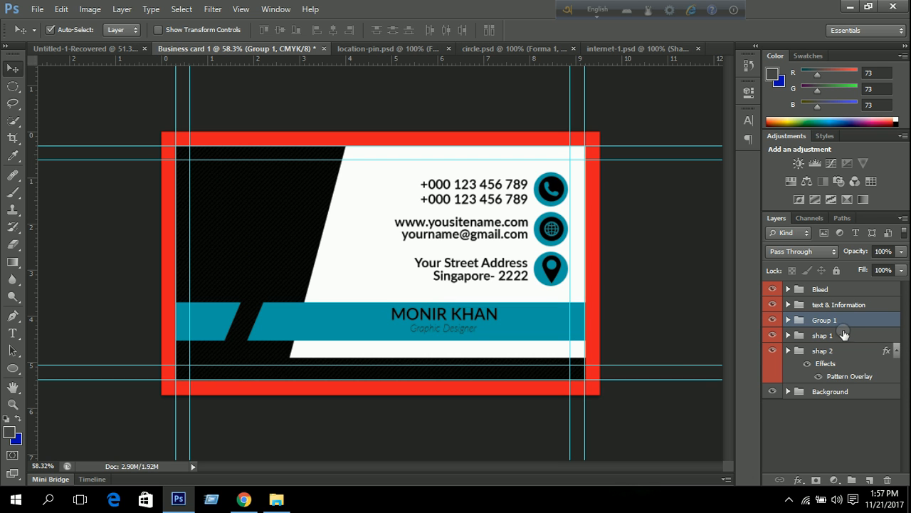
double_click(819, 320)
text(icon &)
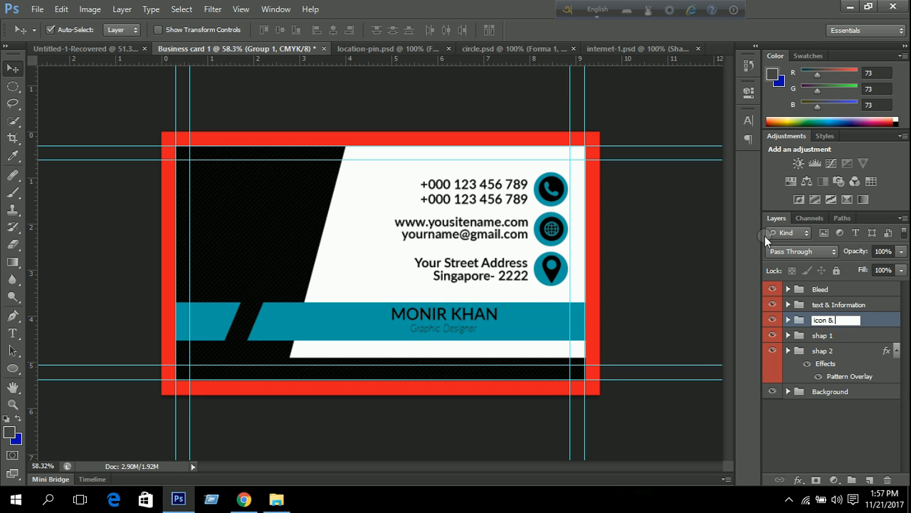
text( Icon shap)
key(Return)
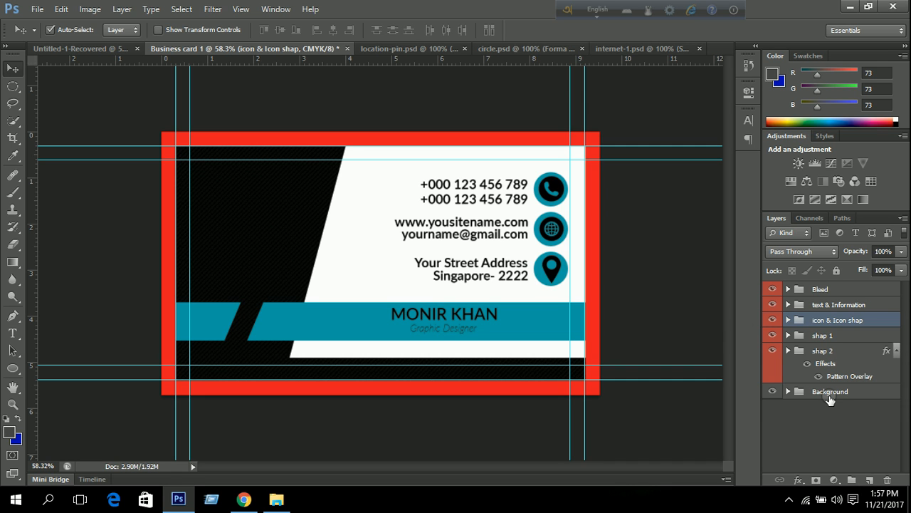
Group the shap 1 and shap 2 layers into a folder named 'shap design'.
click(823, 353)
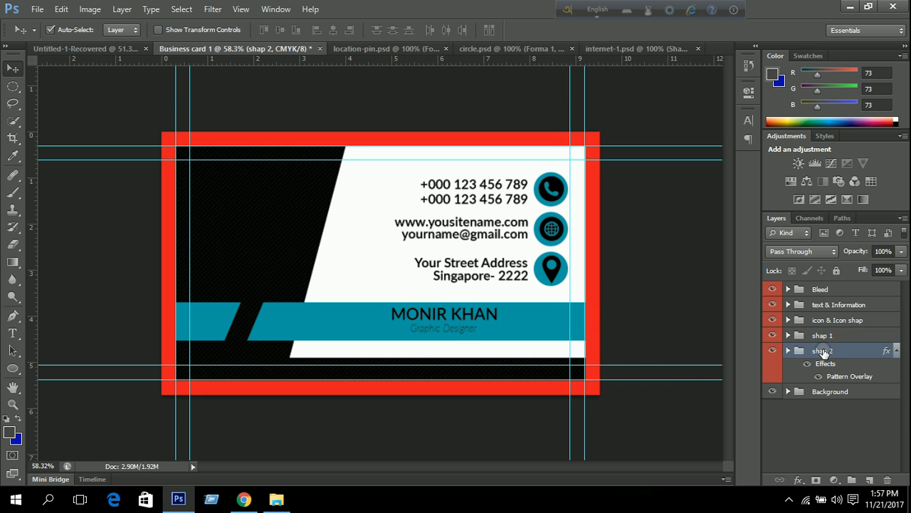
shift+click(825, 336)
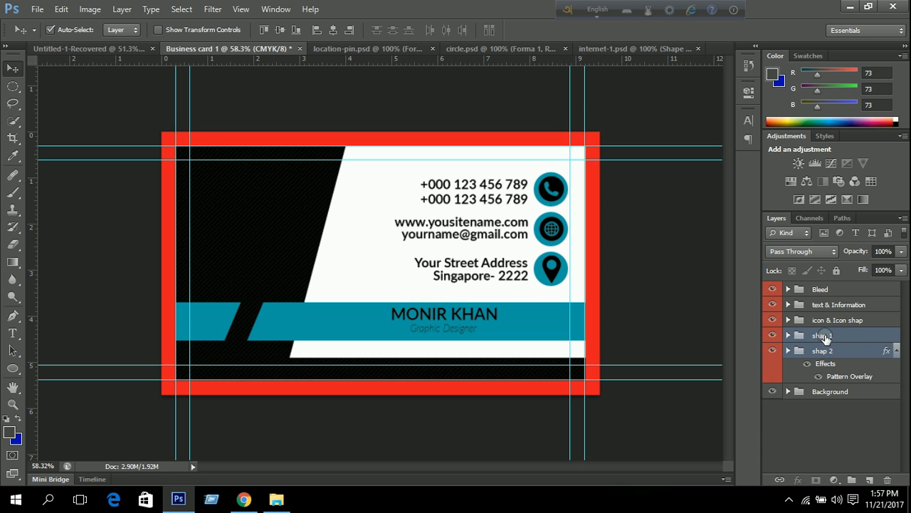
key(ctrl+g)
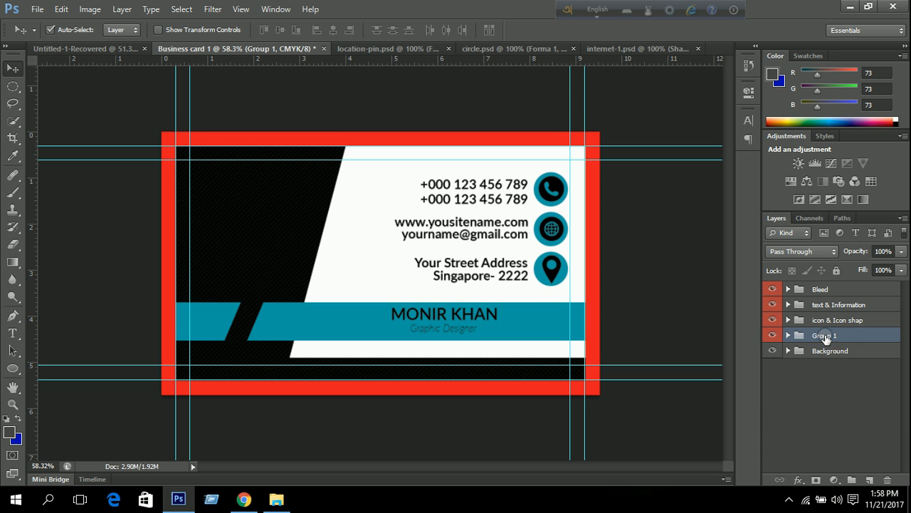
double_click(824, 336)
text(m)
key(Return)
Label text & Information orange and icon & Icon shap green, and leave shap design with no colour.
click(814, 373)
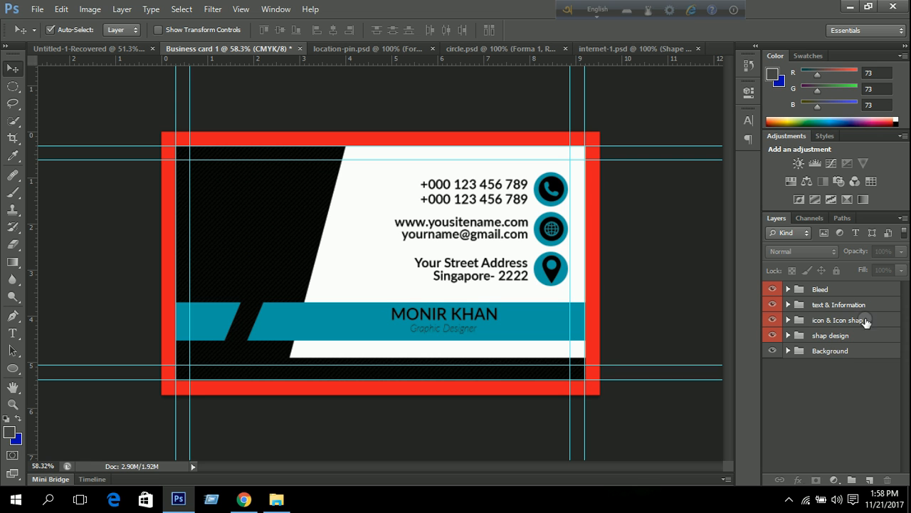
right_click(776, 306)
click(778, 377)
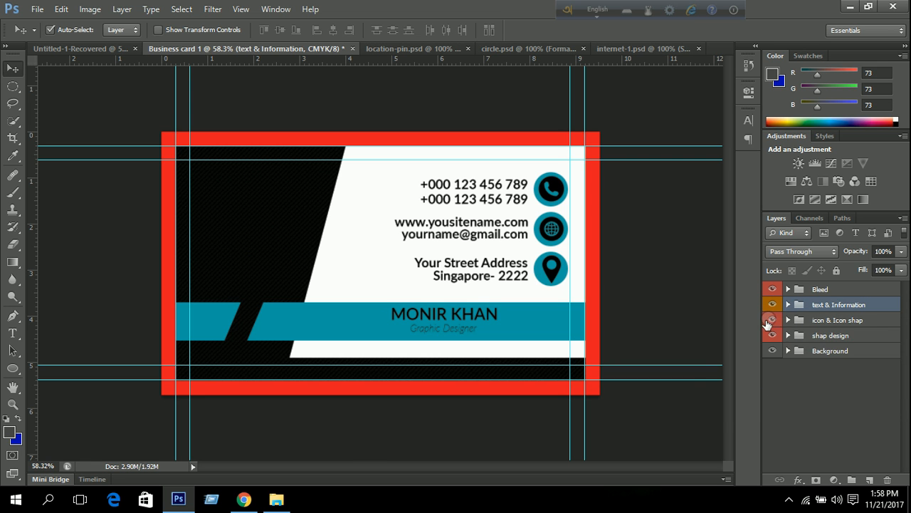
right_click(771, 327)
right_click(774, 321)
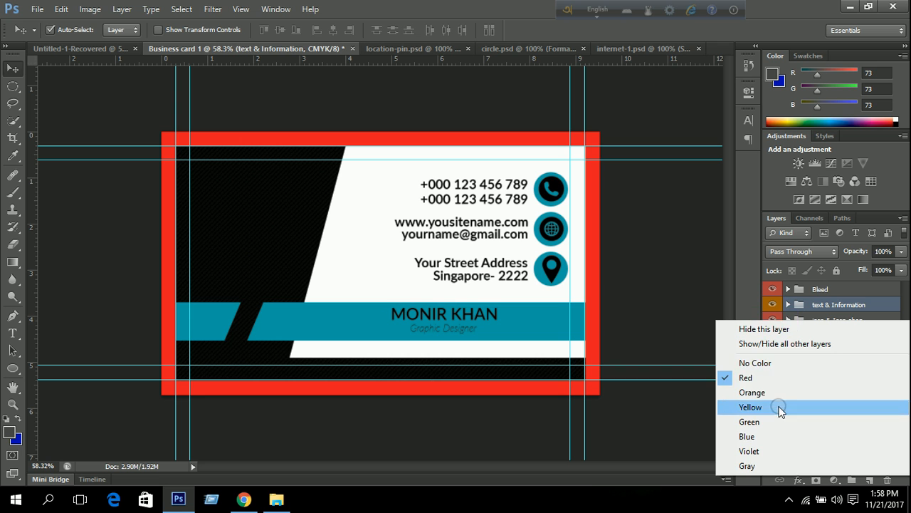
click(778, 420)
right_click(775, 335)
click(755, 331)
click(803, 394)
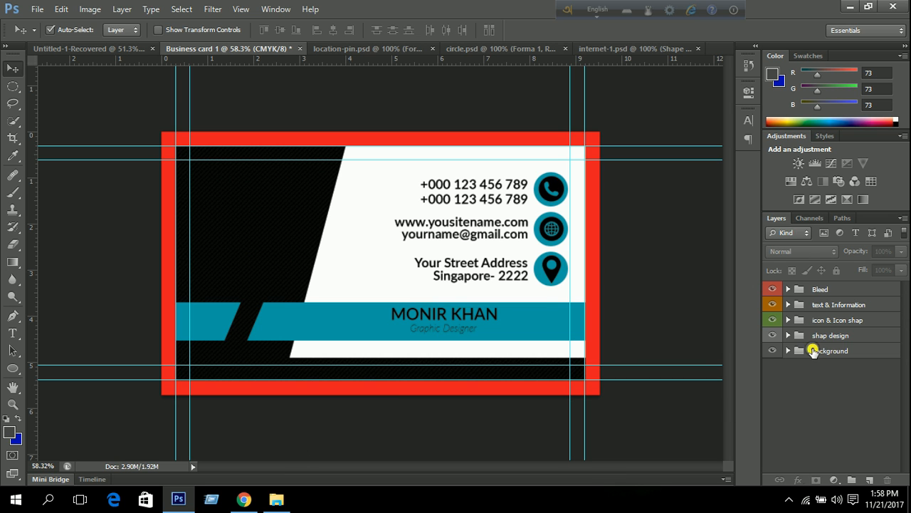
click(814, 352)
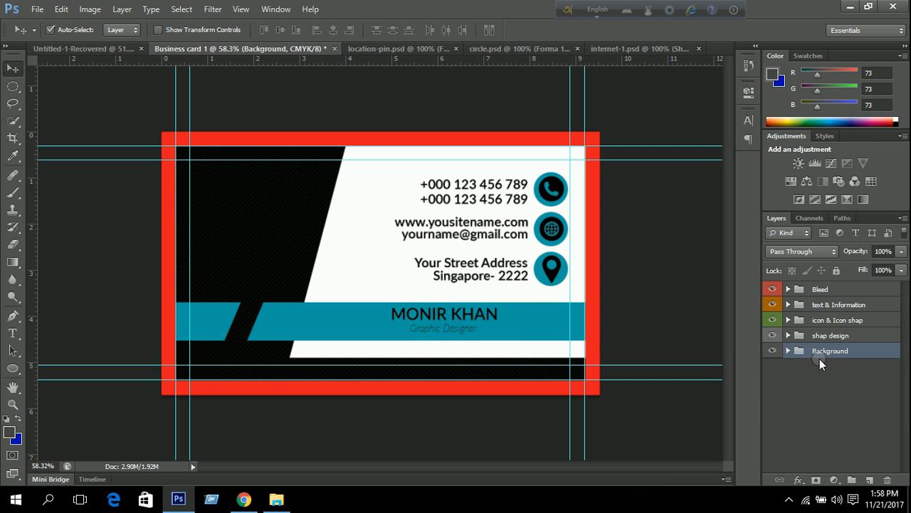
Align the Graphic Designer title horizontally centred with the name text layer.
click(788, 304)
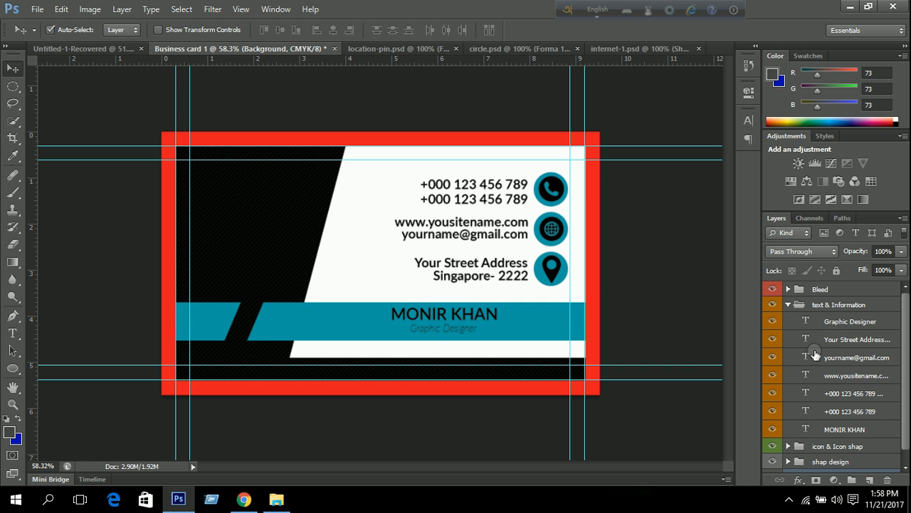
click(842, 318)
ctrl+click(856, 416)
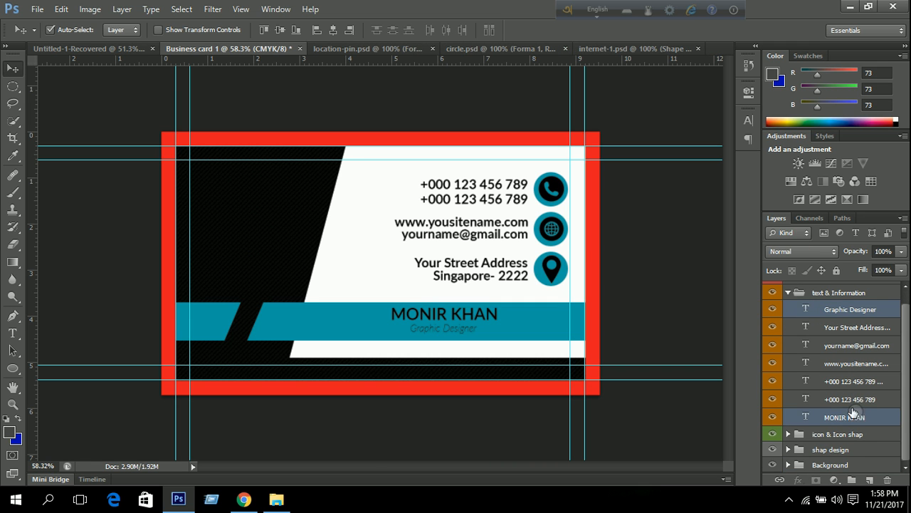
click(333, 31)
click(788, 292)
key(ctrl+minus)
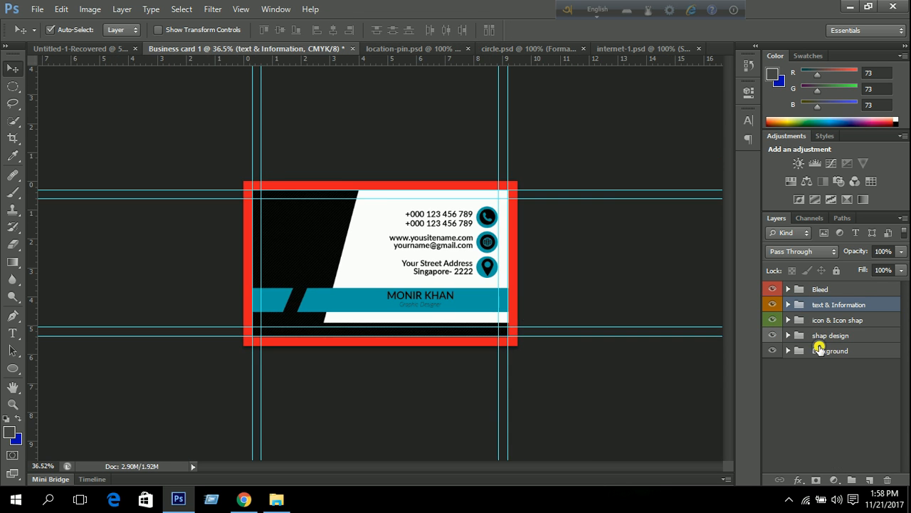
Switch to the Custom Shape Tool and pick Club Card from the shape picker.
click(818, 350)
scroll(434, 274, up, 5)
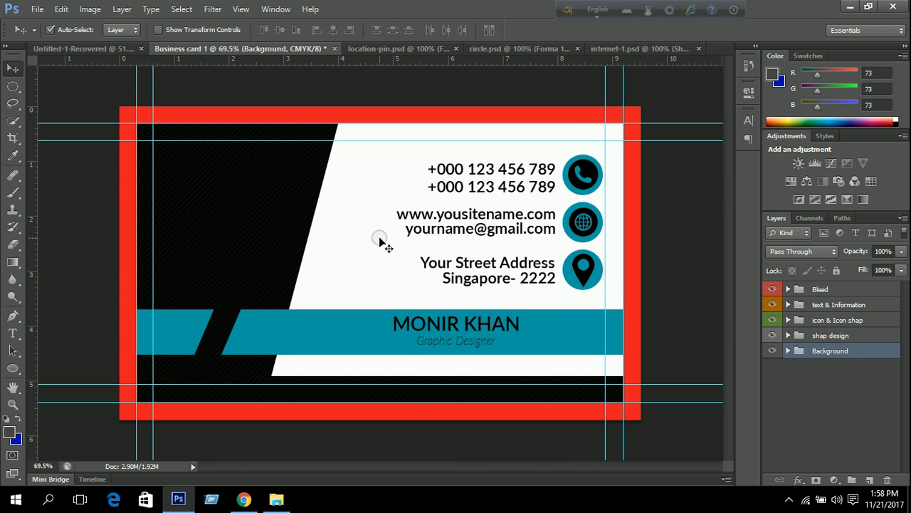
click(13, 368)
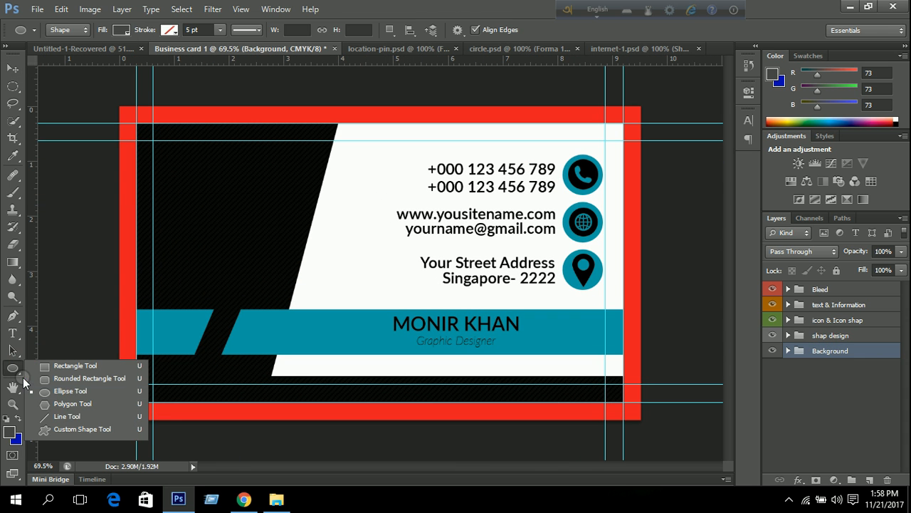
click(76, 429)
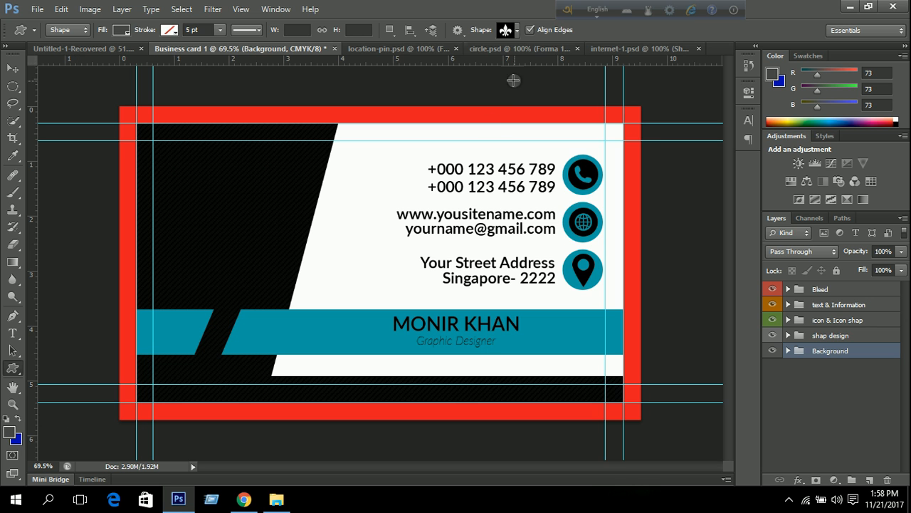
click(508, 31)
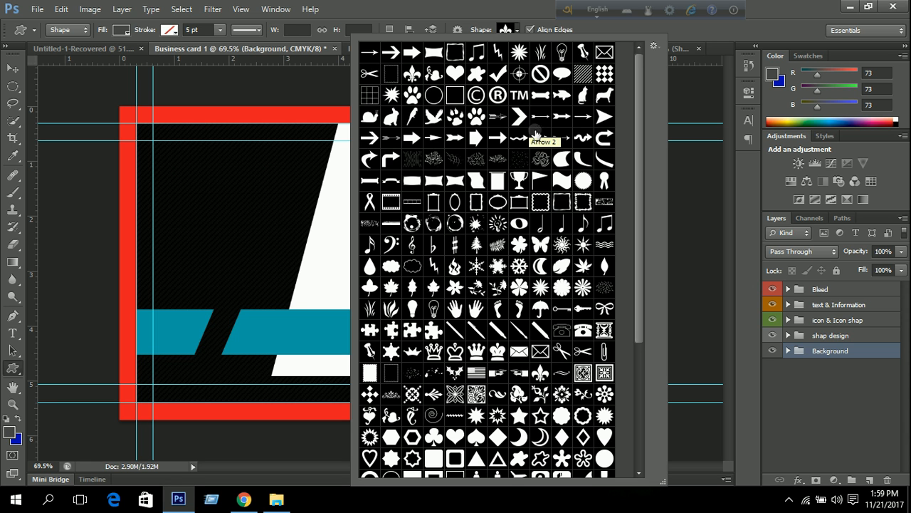
scroll(523, 204, down, 1)
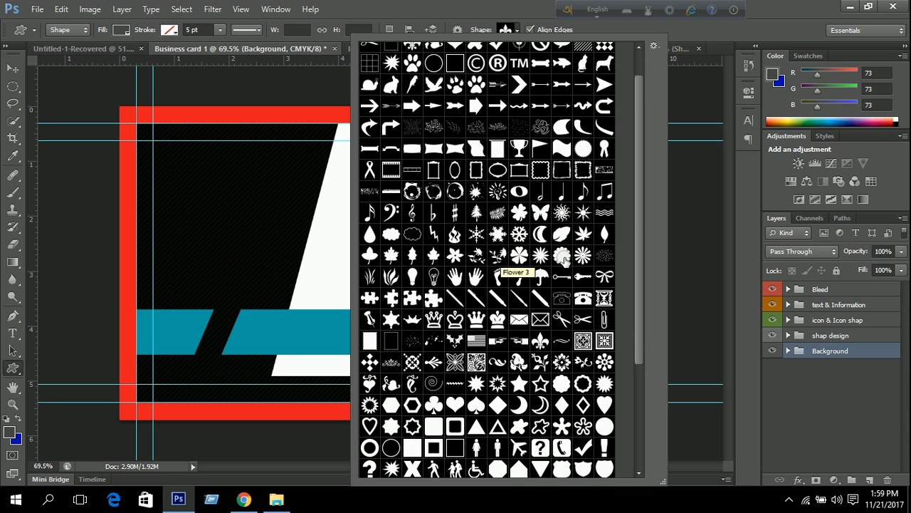
scroll(559, 309, down, 2)
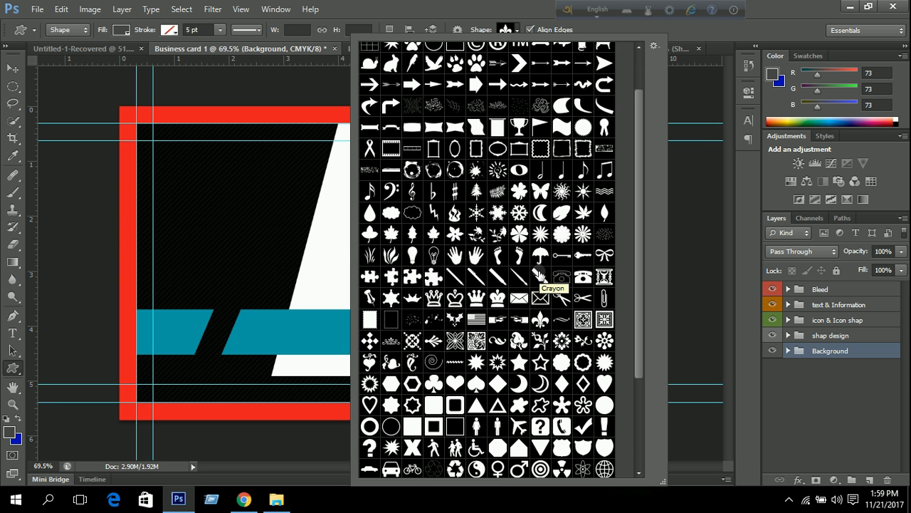
scroll(538, 276, down, 1)
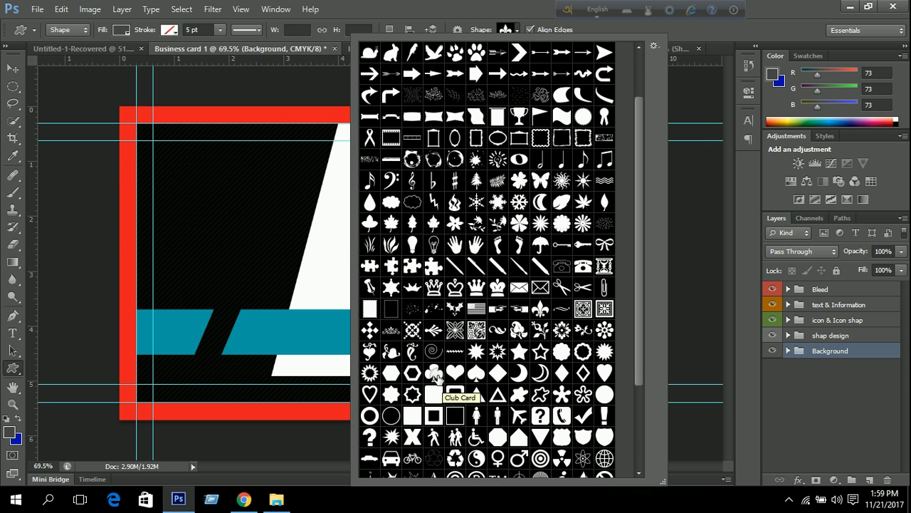
click(435, 372)
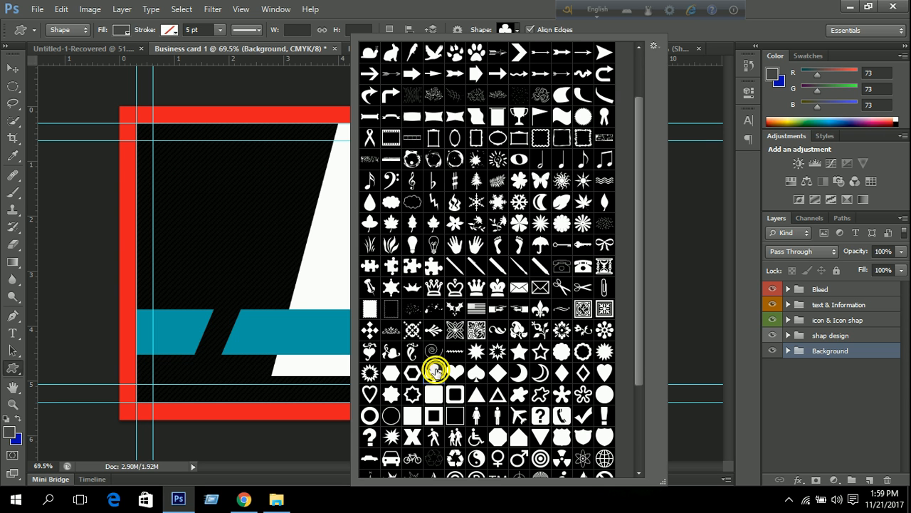
click(474, 10)
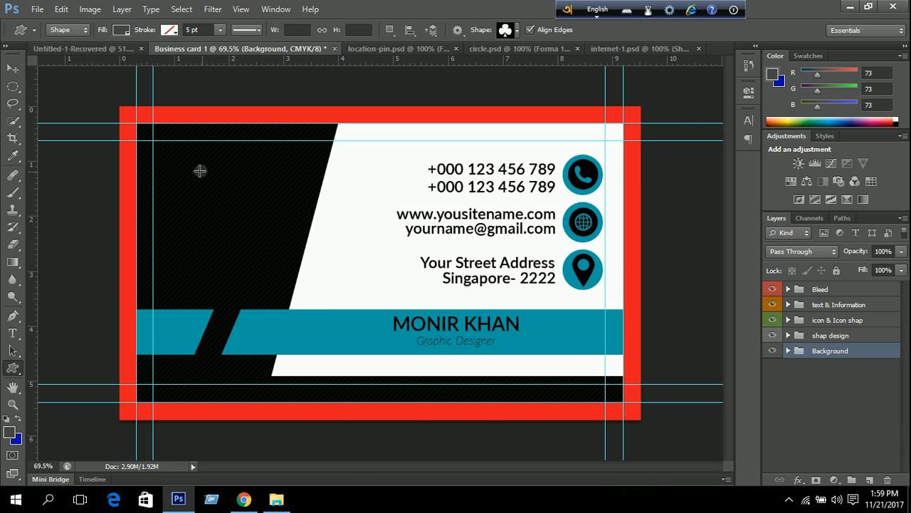
Draw a club shape on the black panel's upper left, raise Shape 2 in the layer stack, and enlarge it.
drag(186, 166, 271, 228)
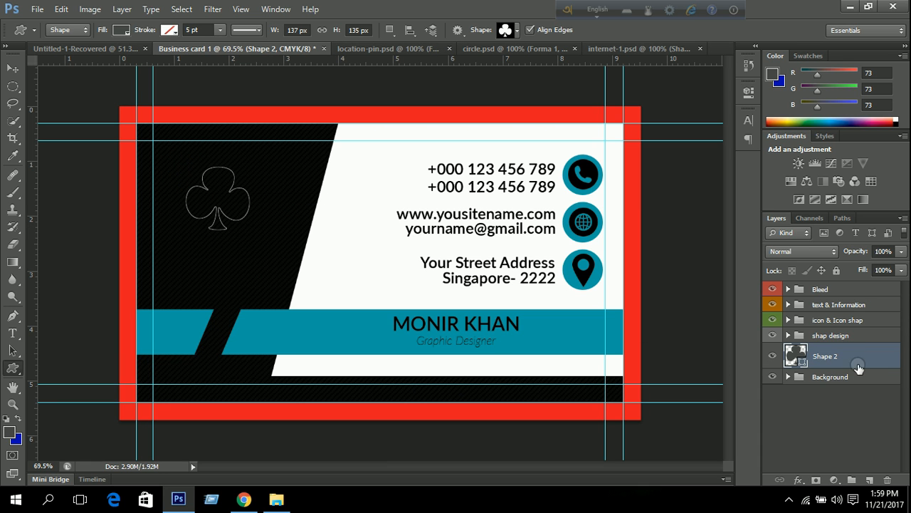
drag(847, 354, 840, 300)
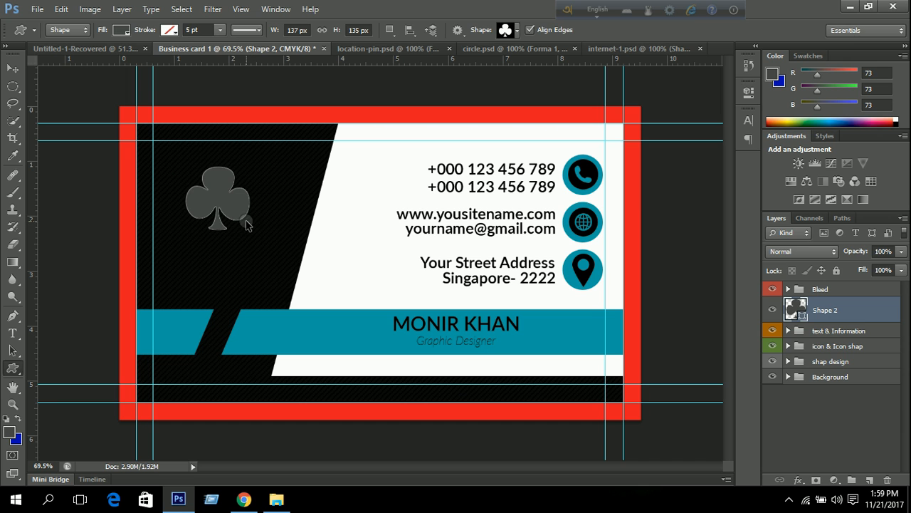
key(ctrl+t)
drag(249, 166, 264, 152)
drag(185, 228, 178, 236)
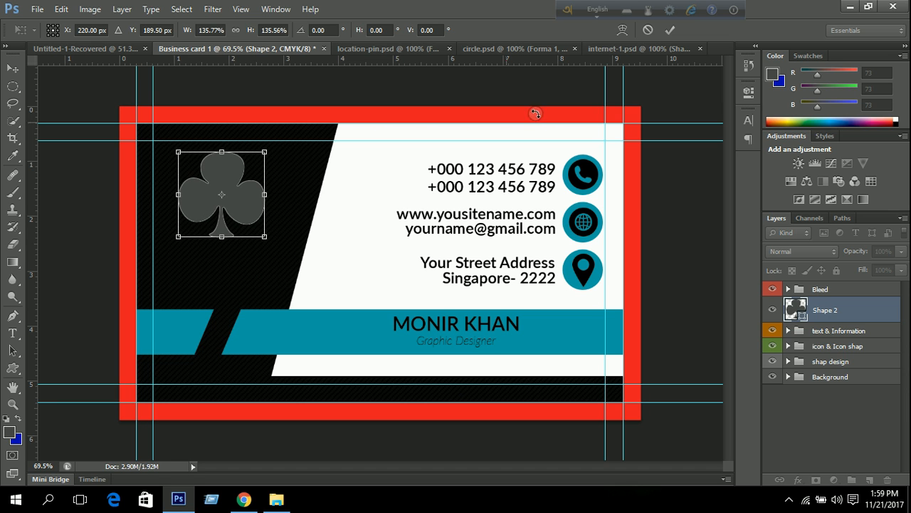
click(676, 31)
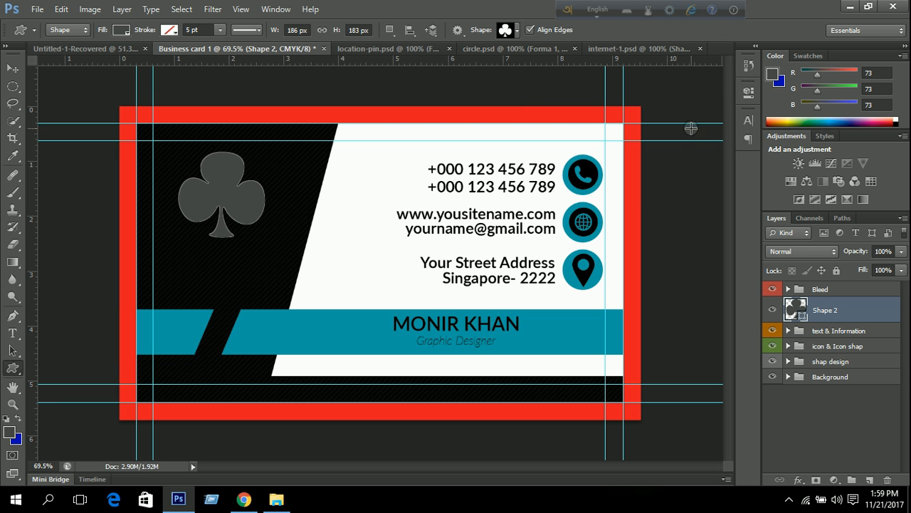
Nudge the club shape into its final position with the arrow keys.
click(13, 68)
key(Right)
key(Right)
key(Right)
key(Up)
key(Up)
key(Up)
key(Up)
key(Up)
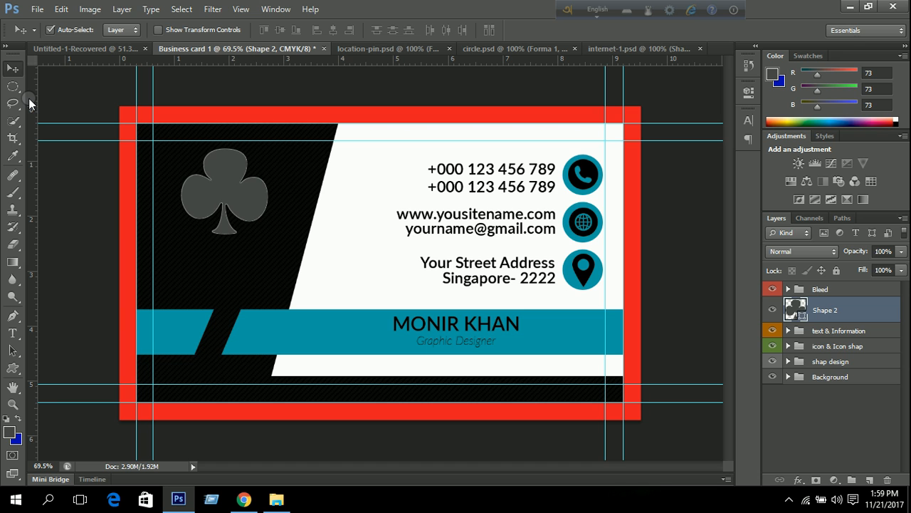
key(Down)
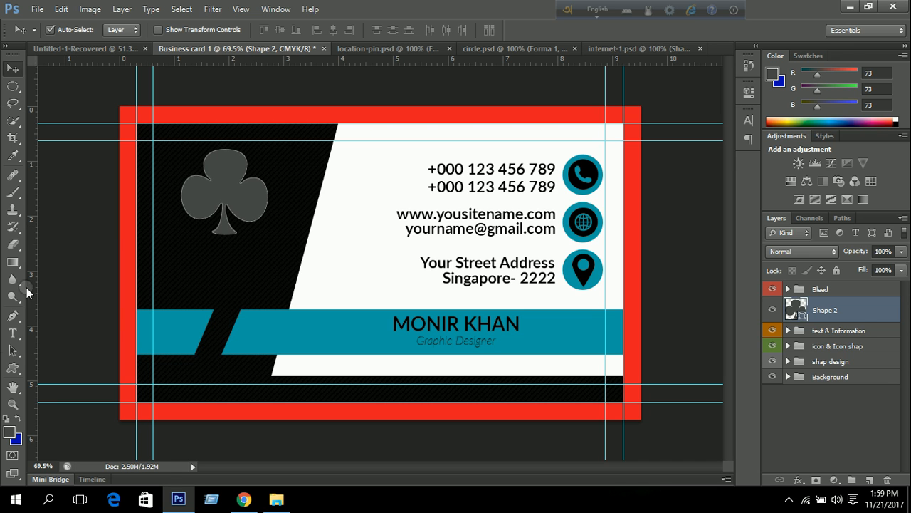
click(13, 332)
Add 'YOUR COMPANY' text below the club logo and start a second text line beneath it.
click(181, 253)
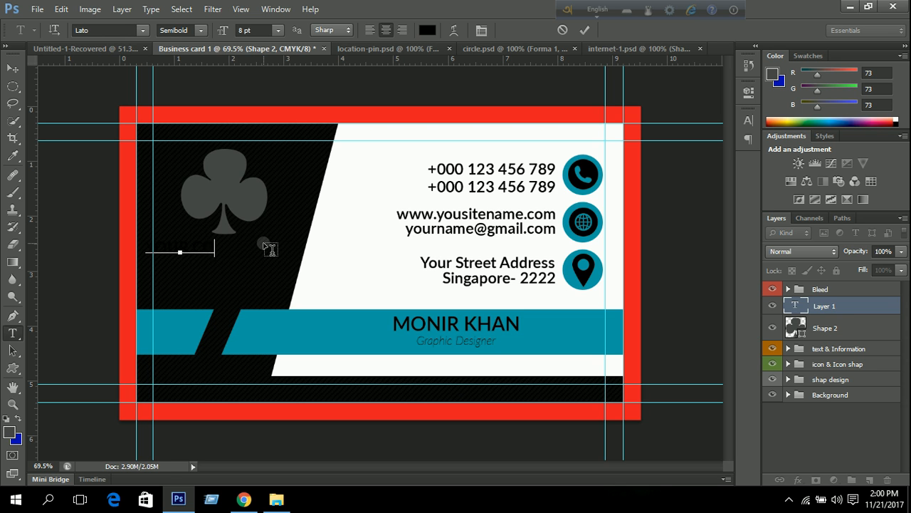
click(586, 30)
click(196, 269)
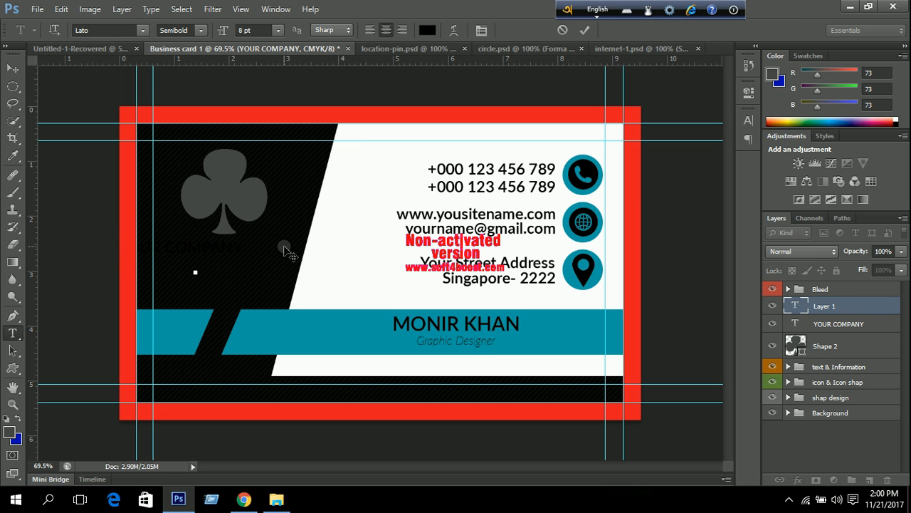
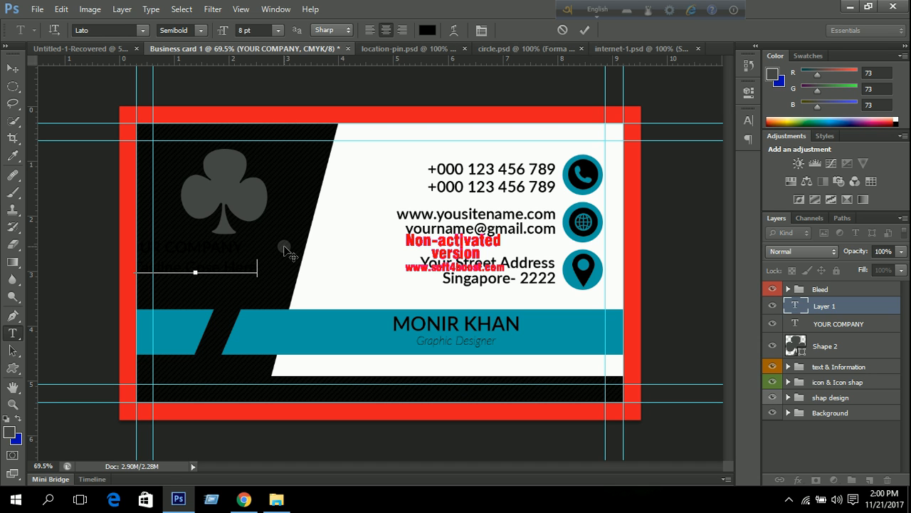
Commit the 'Tagline Gose Here' text layer beneath YOUR COMPANY.
click(581, 32)
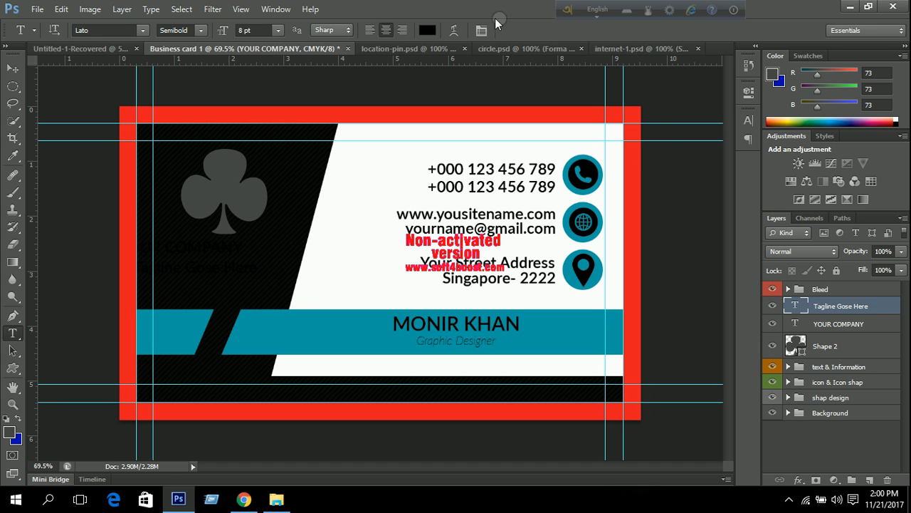
drag(12, 59, 13, 64)
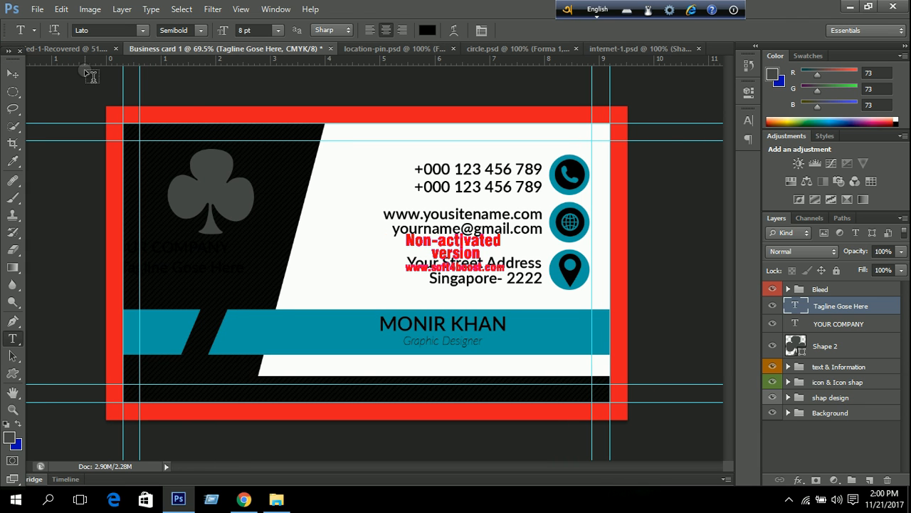
Colour YOUR COMPANY and the tagline teal (#009da7), sampled from the banner.
shift+click(837, 324)
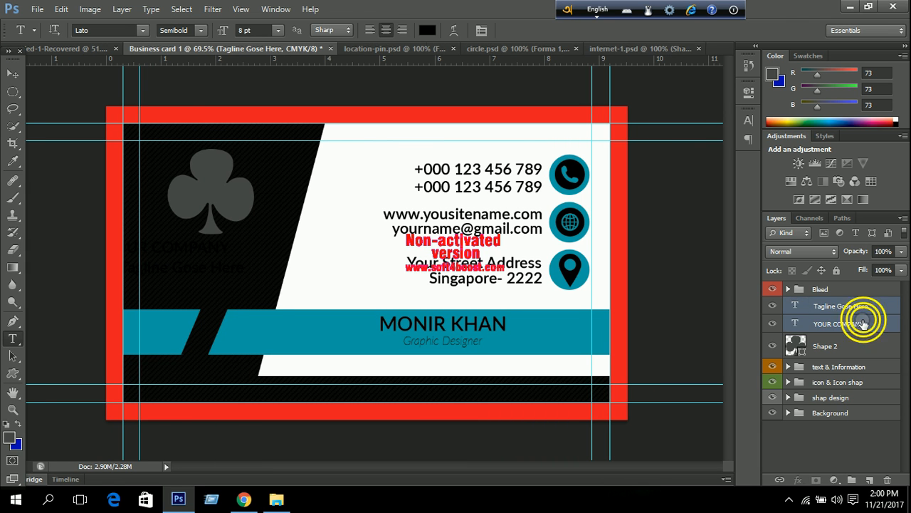
click(748, 120)
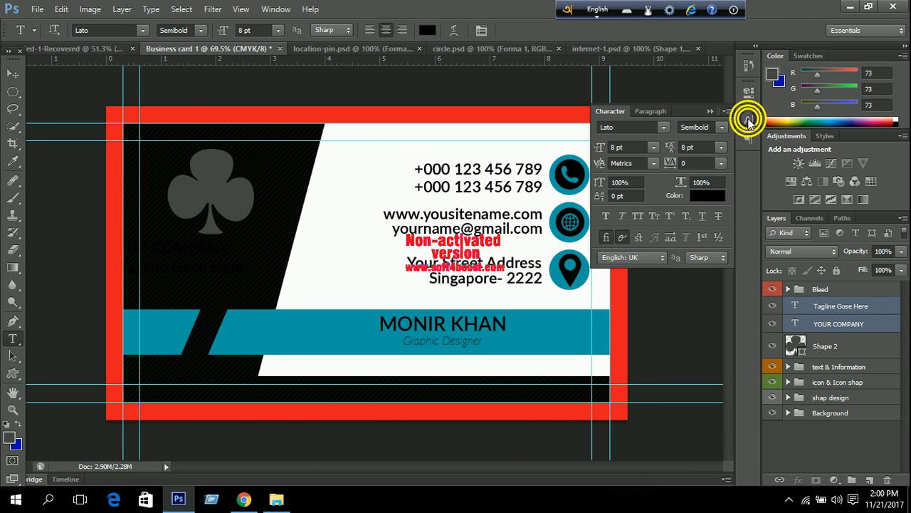
click(708, 197)
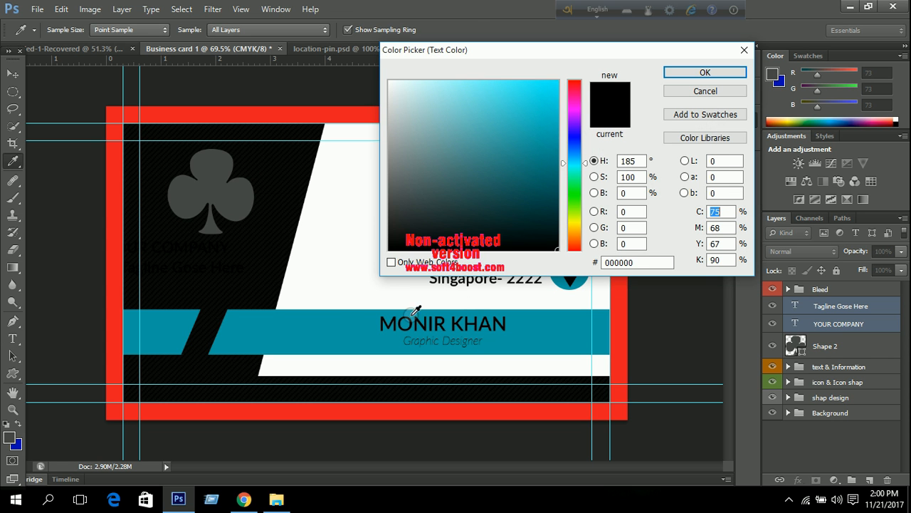
click(329, 324)
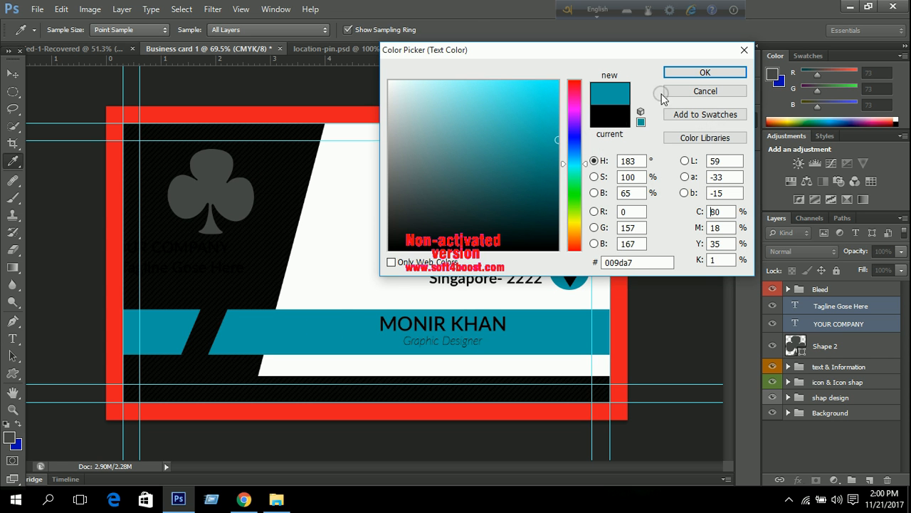
click(719, 71)
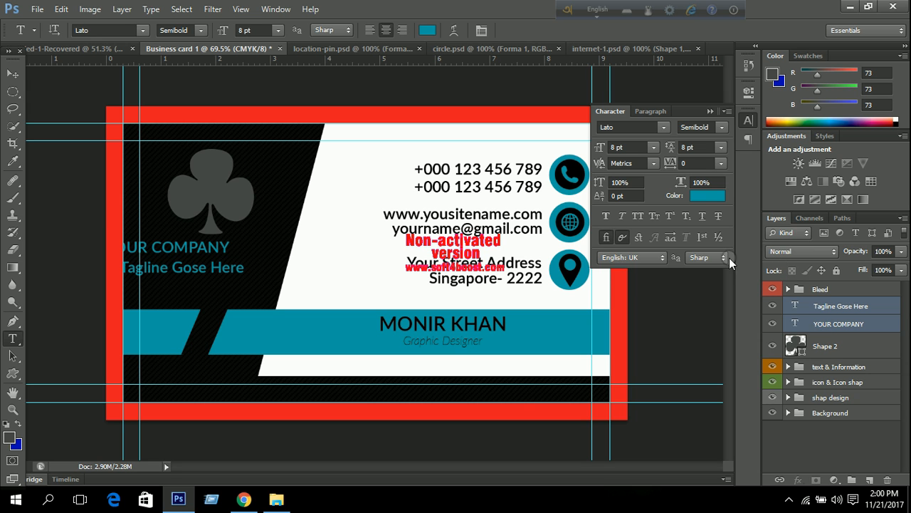
click(834, 325)
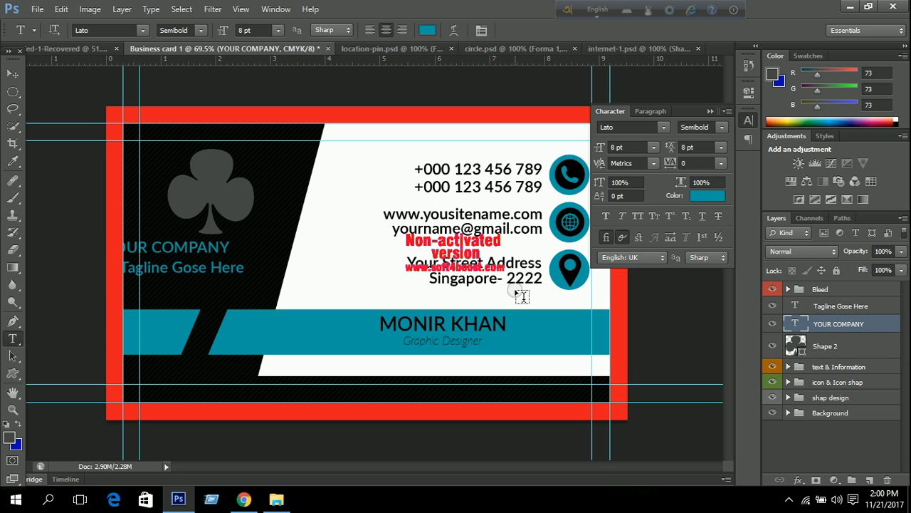
click(710, 109)
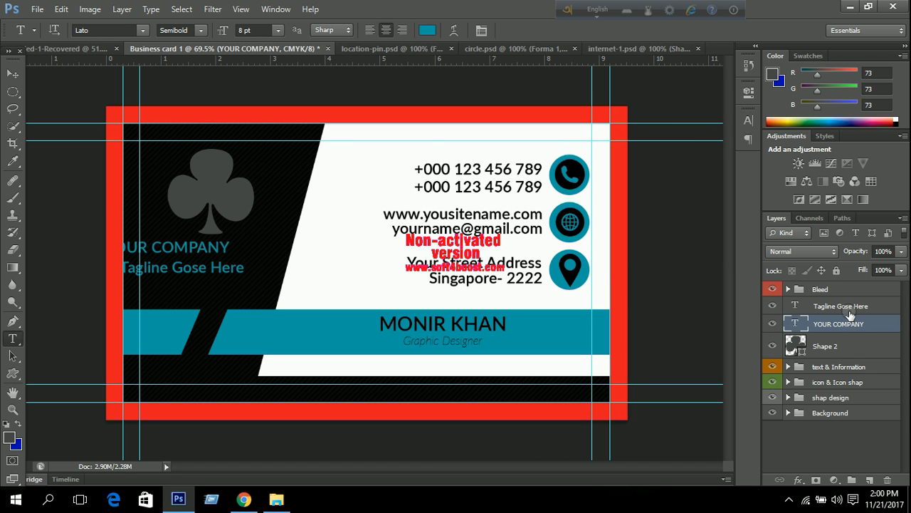
Nudge the tagline layer two steps right with the Move tool.
click(849, 309)
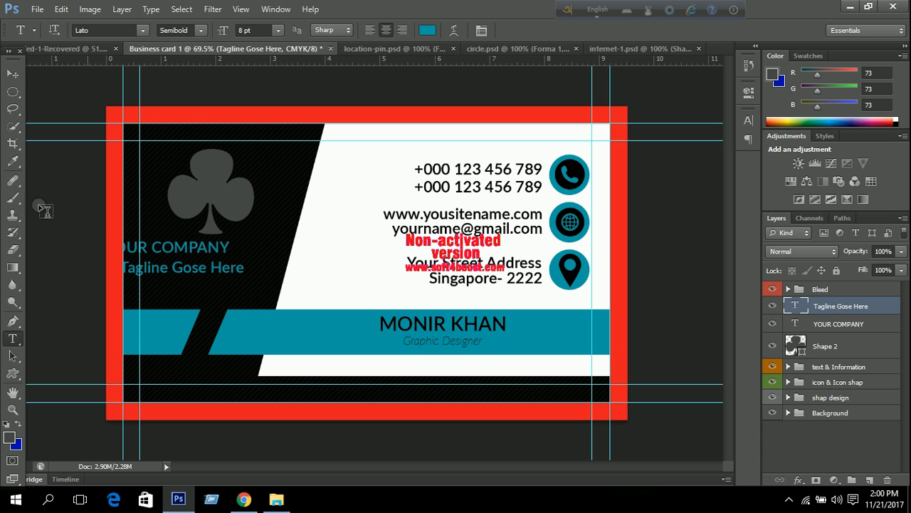
click(13, 74)
key(Right)
key(Right)
key(Right)
key(Right)
key(Right)
key(Right)
key(Right)
key(Right)
key(Right)
key(Right)
key(Right)
key(Right)
key(Right)
key(Right)
key(Right)
key(Right)
key(Right)
key(Right)
key(Right)
key(Right)
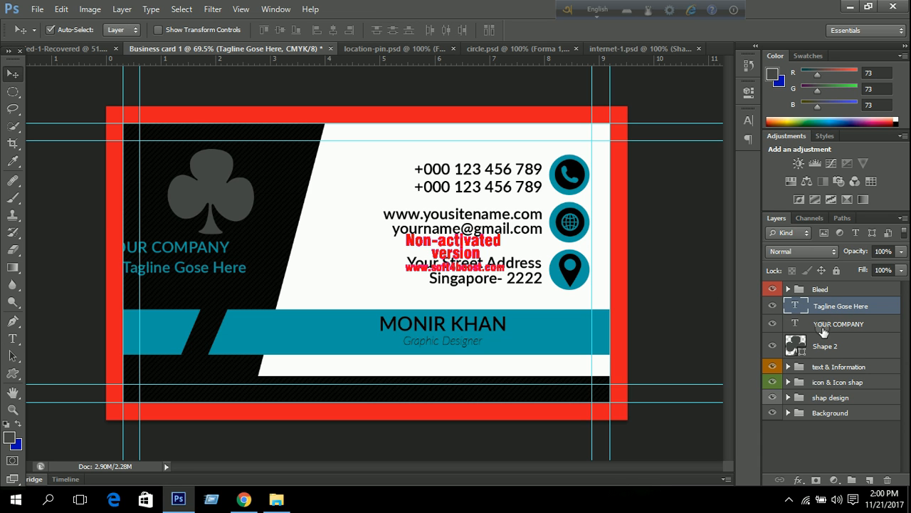
key(Right)
key(Right)
key(Right)
key(Right)
key(Right)
key(Right)
key(Right)
key(Right)
key(Right)
key(Right)
key(Right)
key(Right)
key(Right)
key(Right)
key(Right)
key(Right)
key(Right)
key(Right)
key(Right)
key(Right)
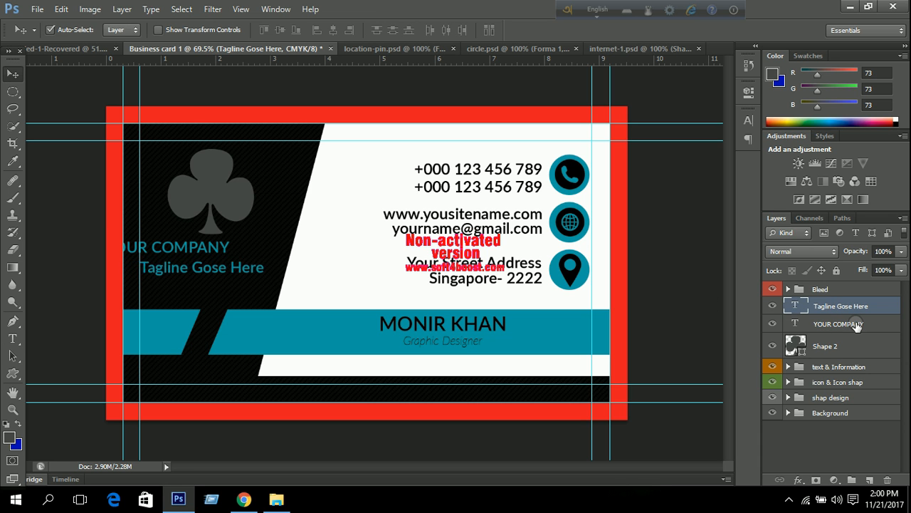
Set the tagline to 6 pt and YOUR COMPANY to 10 pt.
click(748, 119)
click(653, 147)
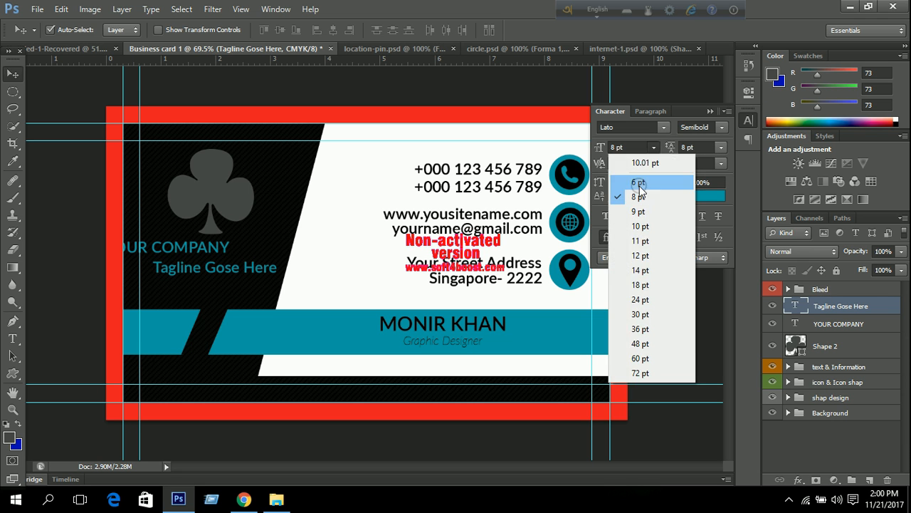
click(627, 142)
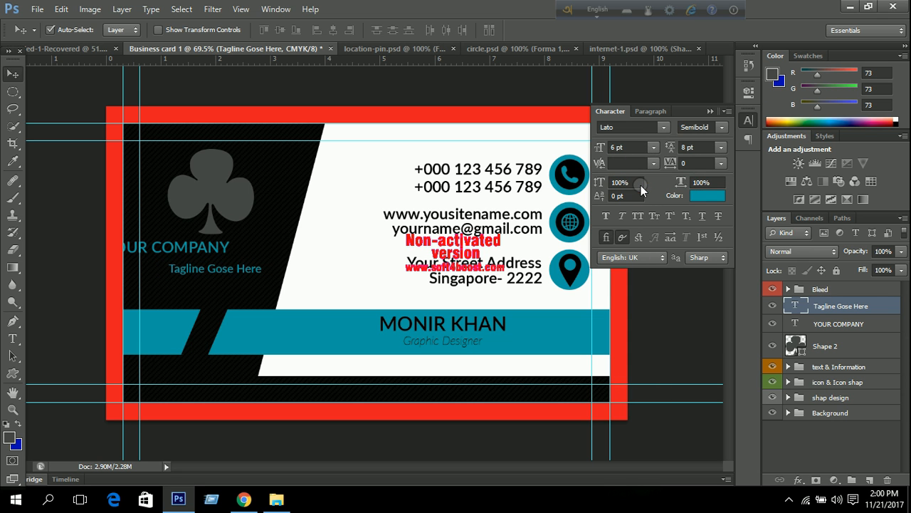
click(830, 324)
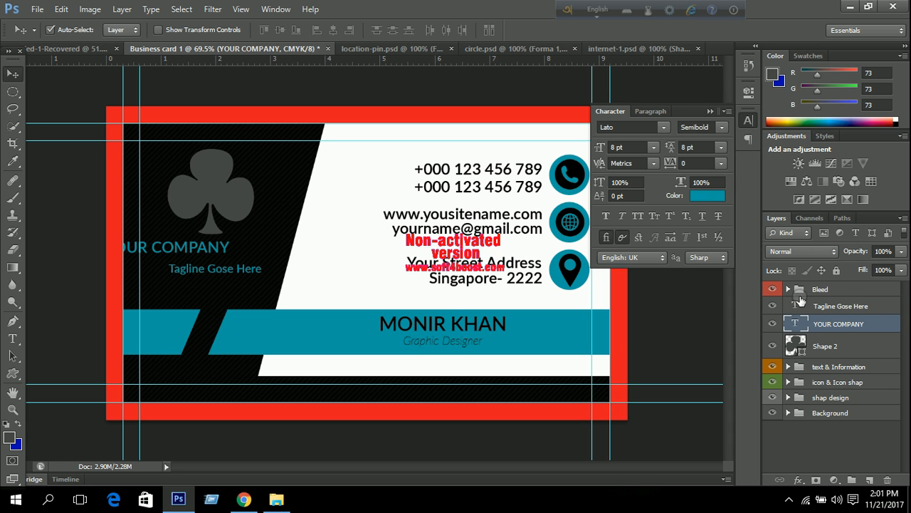
click(652, 148)
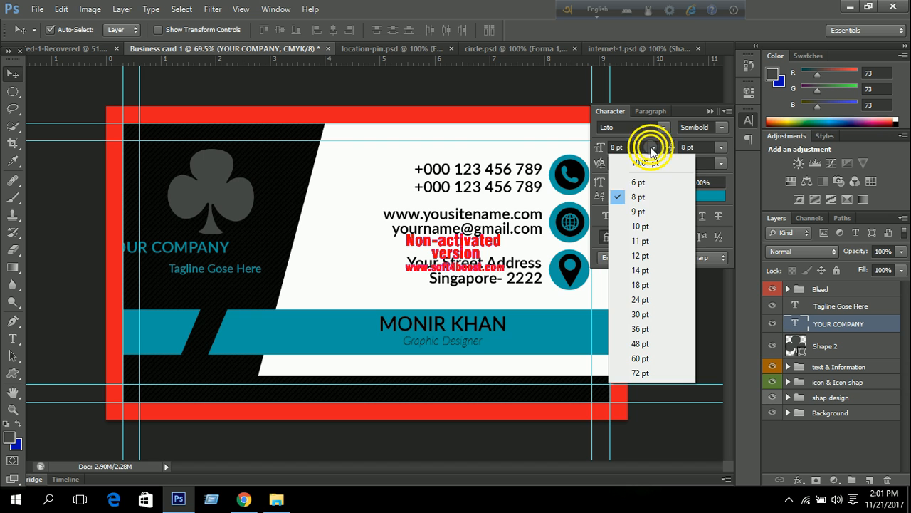
click(645, 228)
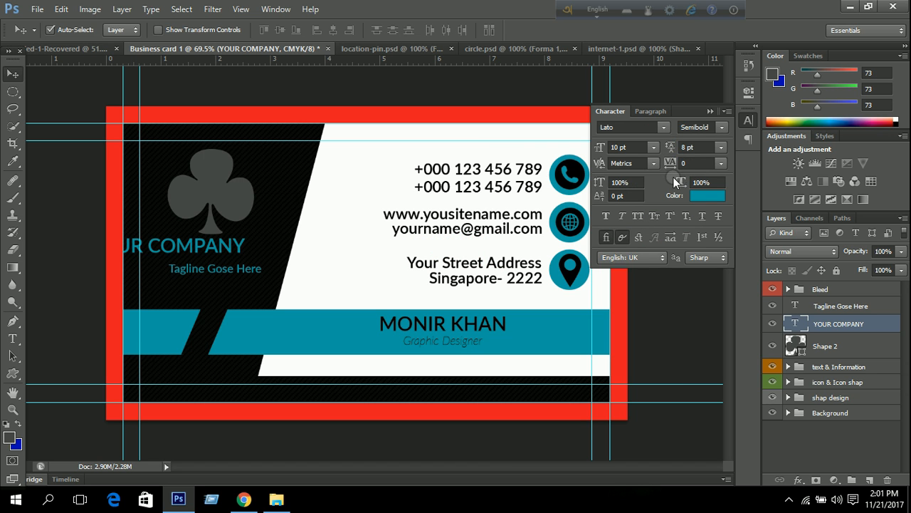
click(707, 110)
Reduce YOUR COMPANY to 9 pt and nudge it a few pixels right.
key(Right)
key(Right)
key(Right)
key(Right)
key(Right)
key(Right)
key(Right)
key(Right)
key(Right)
key(Right)
key(Right)
key(Right)
key(Right)
key(Right)
key(Right)
key(Right)
key(Right)
key(Right)
key(Right)
key(Right)
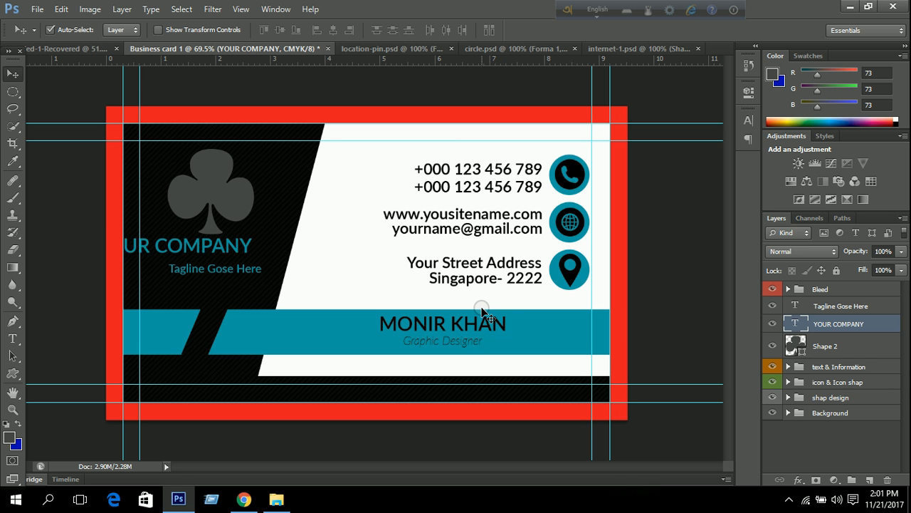
key(Right)
key(Right)
key(Right)
key(Right)
key(Right)
key(Right)
key(Right)
key(Right)
key(Right)
key(Right)
key(Right)
key(Right)
key(Right)
key(Right)
key(Right)
key(Right)
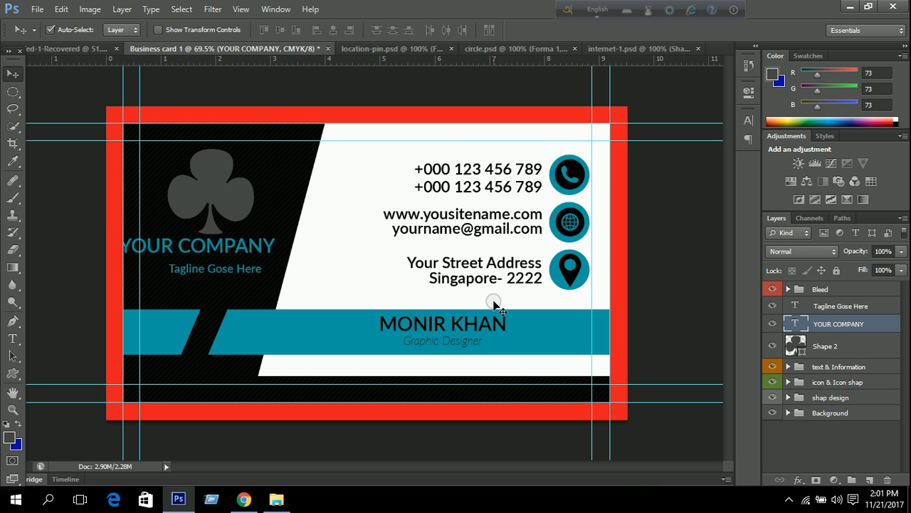
key(Right)
key(Right)
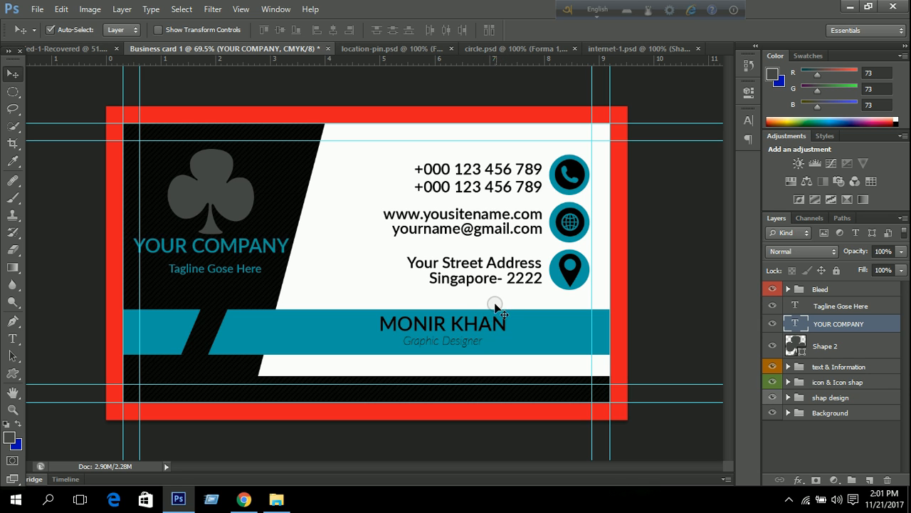
click(746, 121)
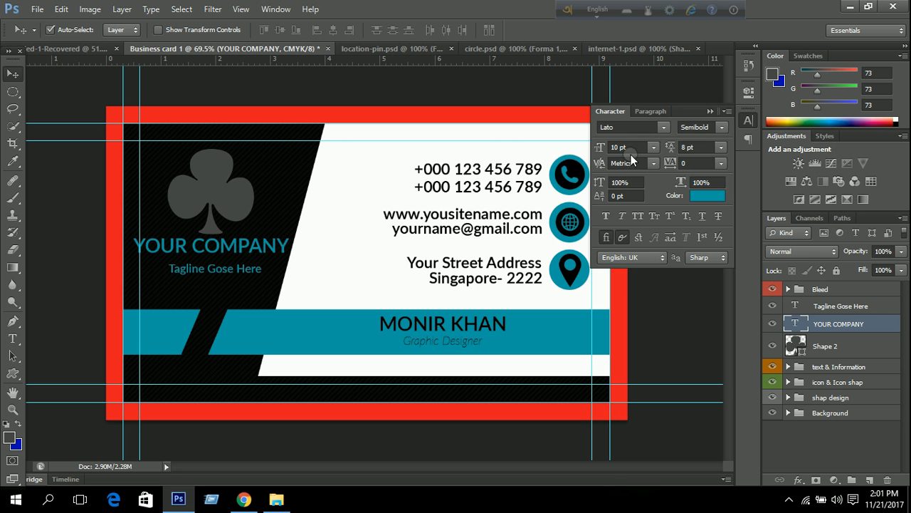
click(654, 146)
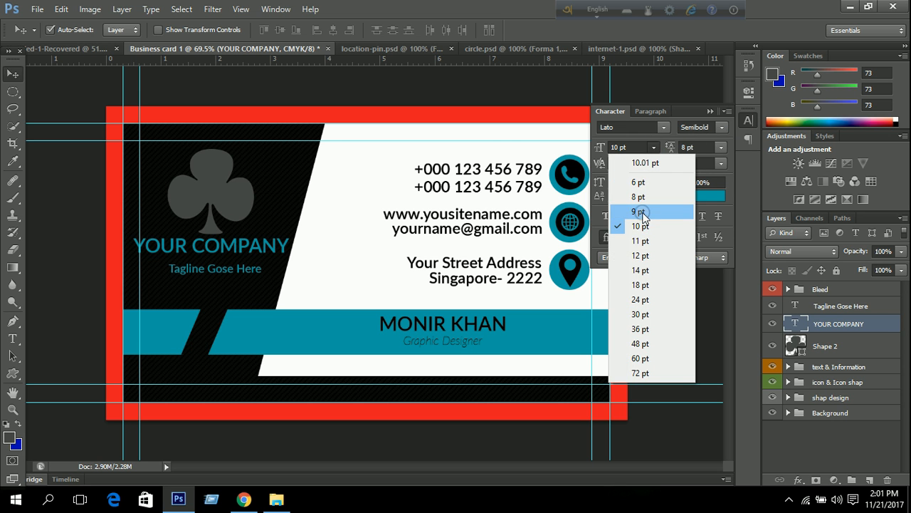
click(642, 212)
key(Right)
key(Right)
key(Right)
key(Right)
key(Right)
key(Right)
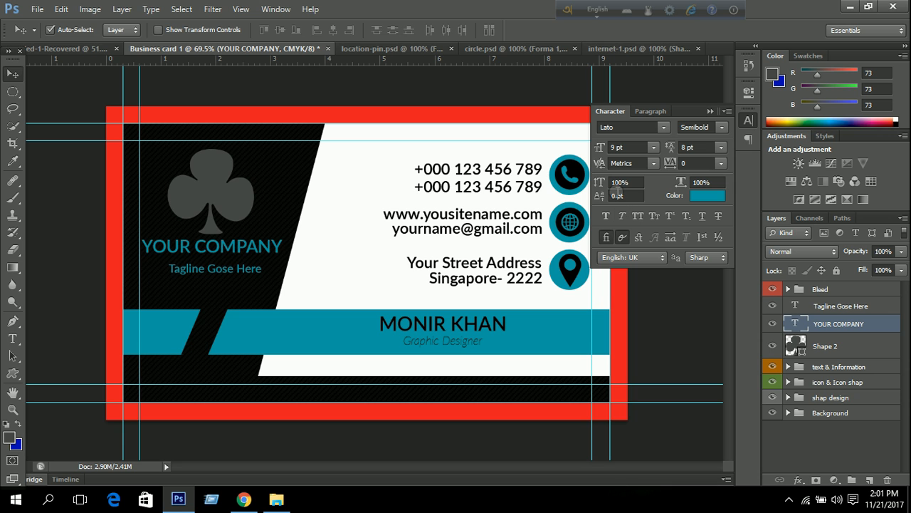
key(Right)
key(Right)
key(Right)
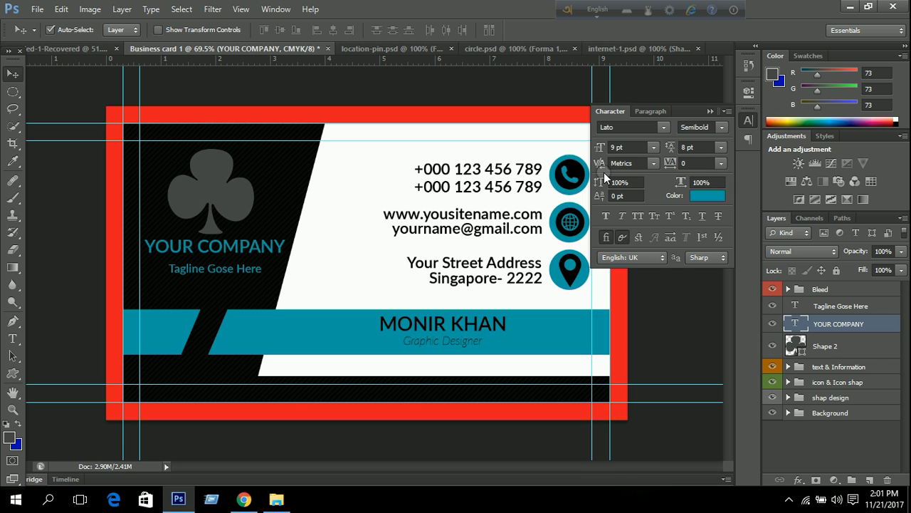
Centre the tagline under YOUR COMPANY, then nudge the text and club logo down slightly.
shift+click(839, 307)
click(336, 28)
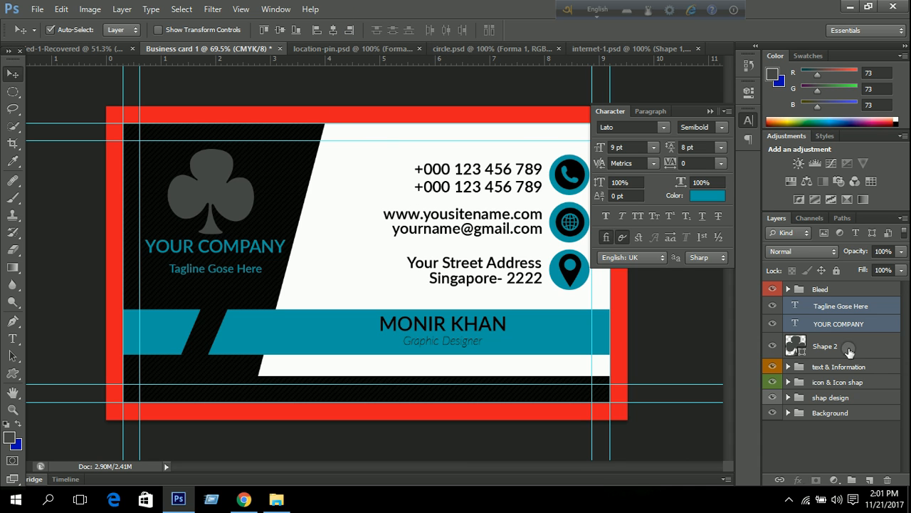
click(807, 306)
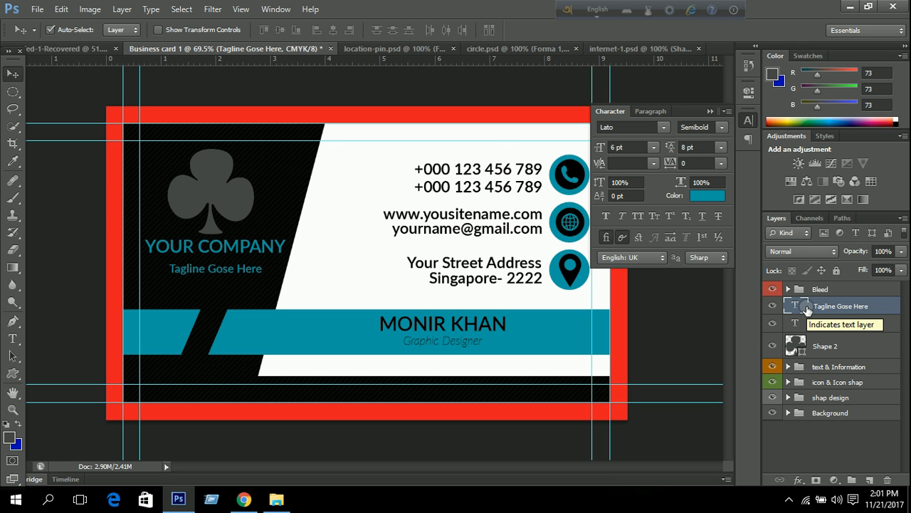
key(Down)
key(Down)
key(Down)
key(Down)
key(Down)
key(Down)
key(Down)
key(Down)
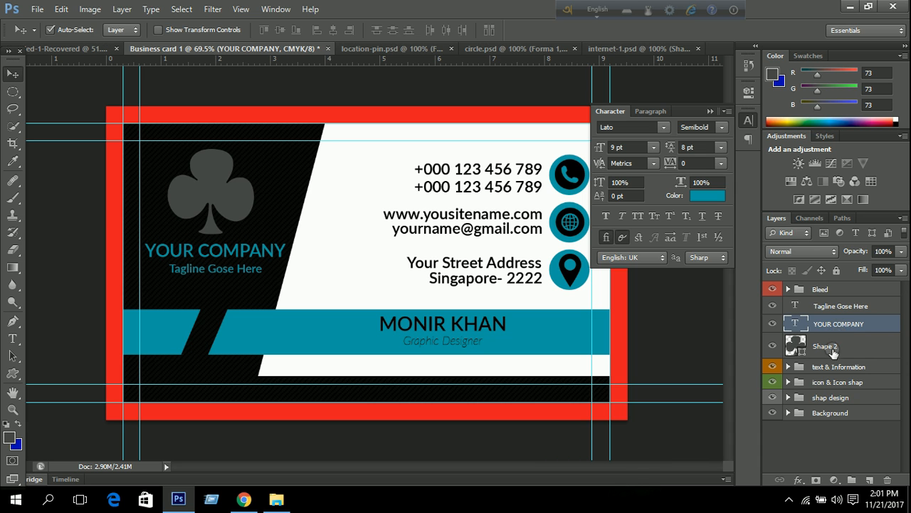
click(831, 346)
key(Down)
key(Down)
key(Down)
key(Down)
key(Down)
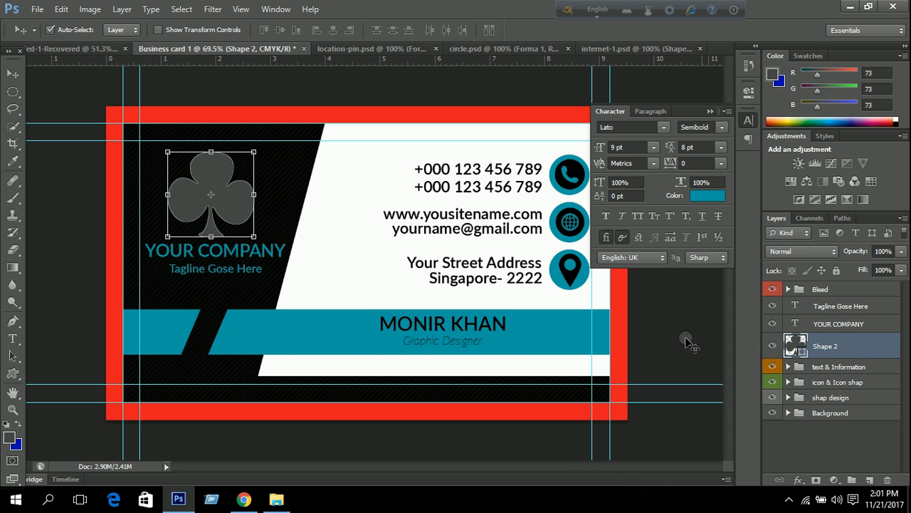
Scale the club logo down to about 90% with Free Transform.
key(ctrl+t)
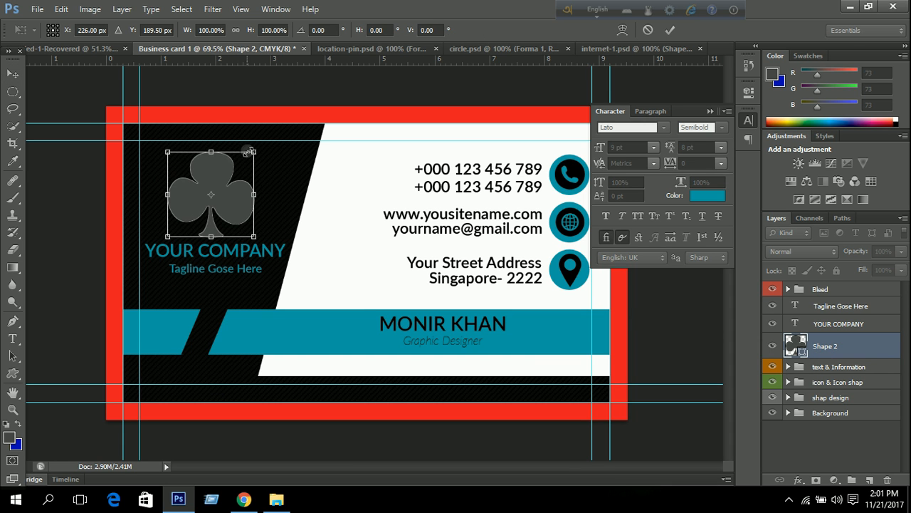
drag(253, 152, 245, 168)
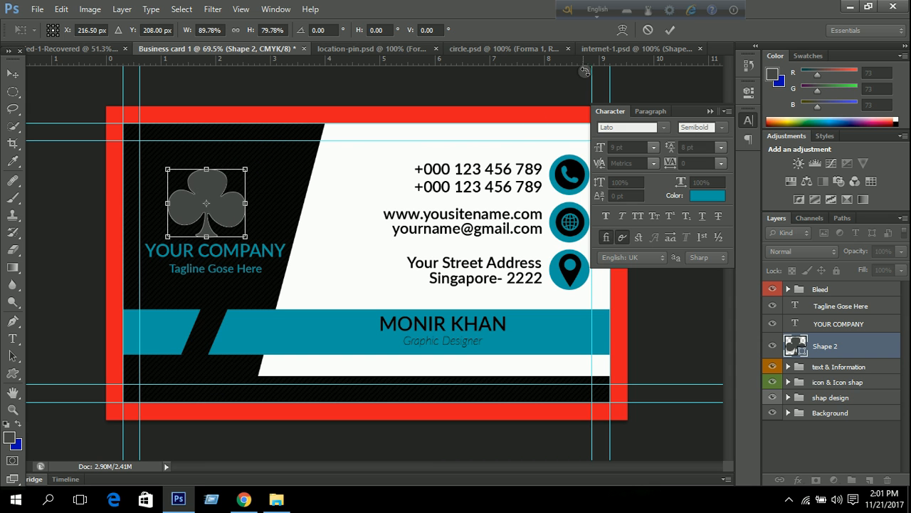
click(669, 29)
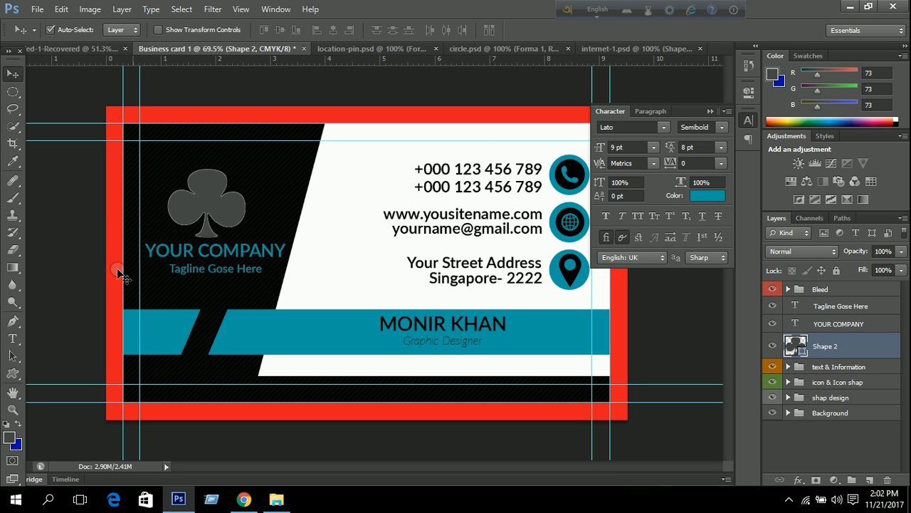
Colour the word YOUR white, sampled from the card, leaving COMPANY teal.
click(9, 340)
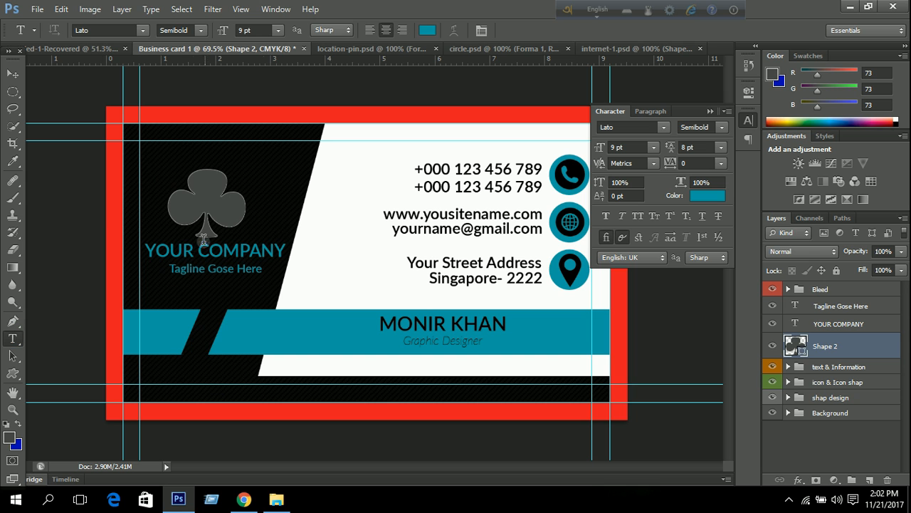
drag(197, 246, 146, 244)
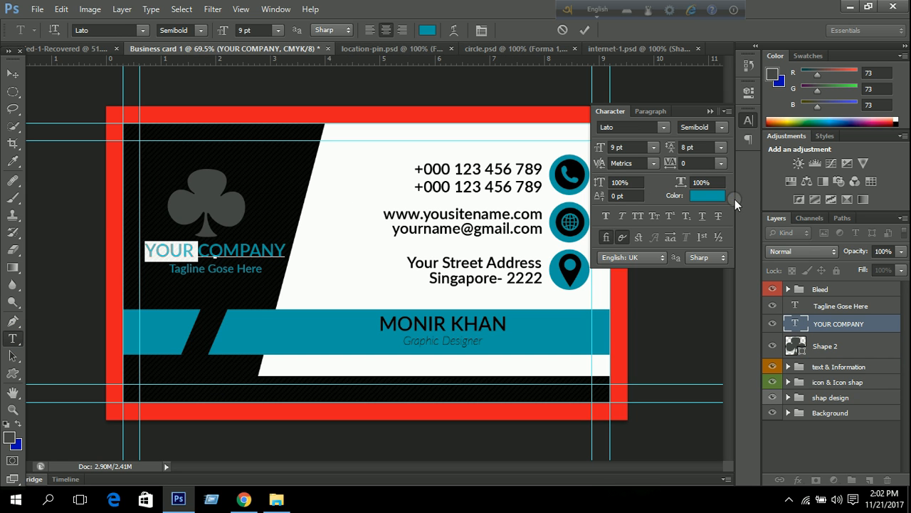
click(708, 196)
click(342, 238)
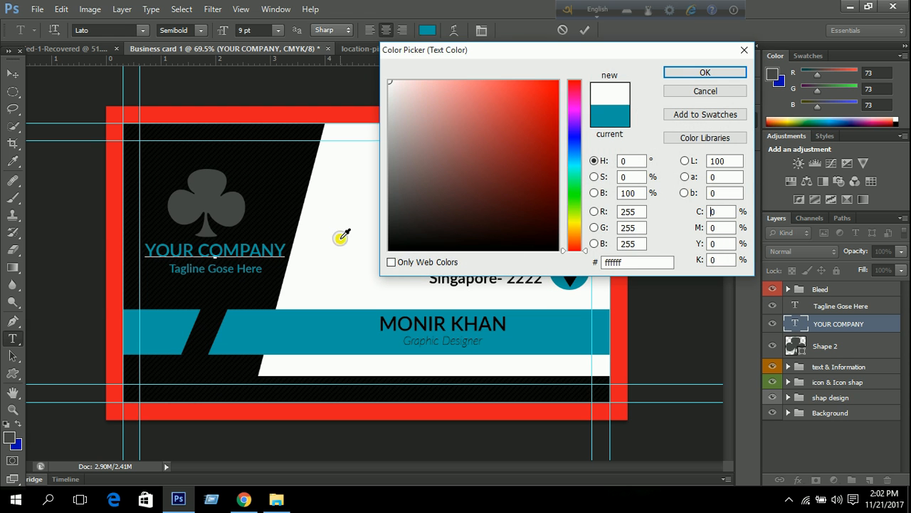
click(704, 74)
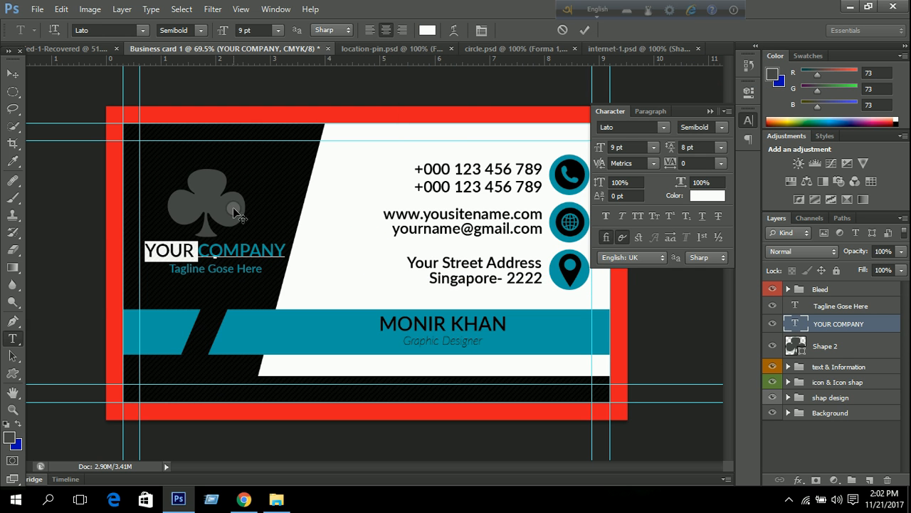
click(584, 31)
click(707, 110)
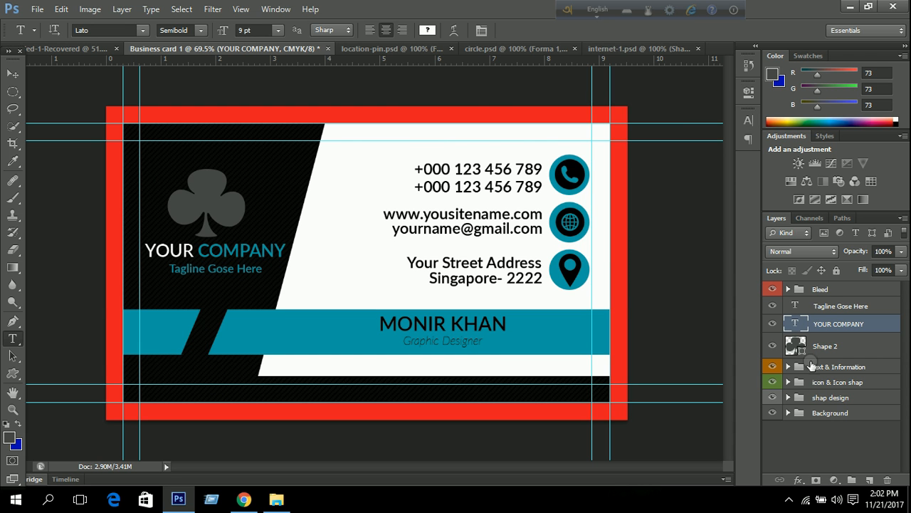
double_click(795, 345)
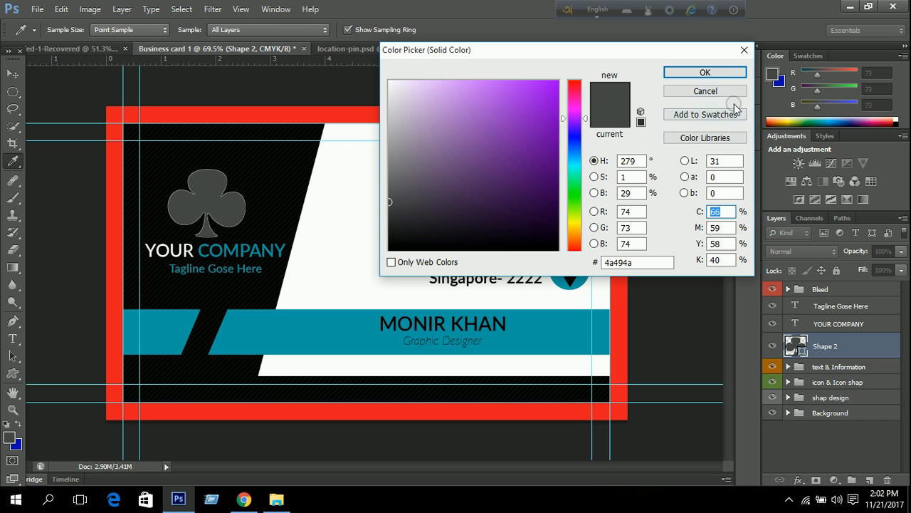
Add a Gradient Overlay to the club logo, trying Spectrum, Blue-Red-Yellow and Chrome presets.
click(744, 50)
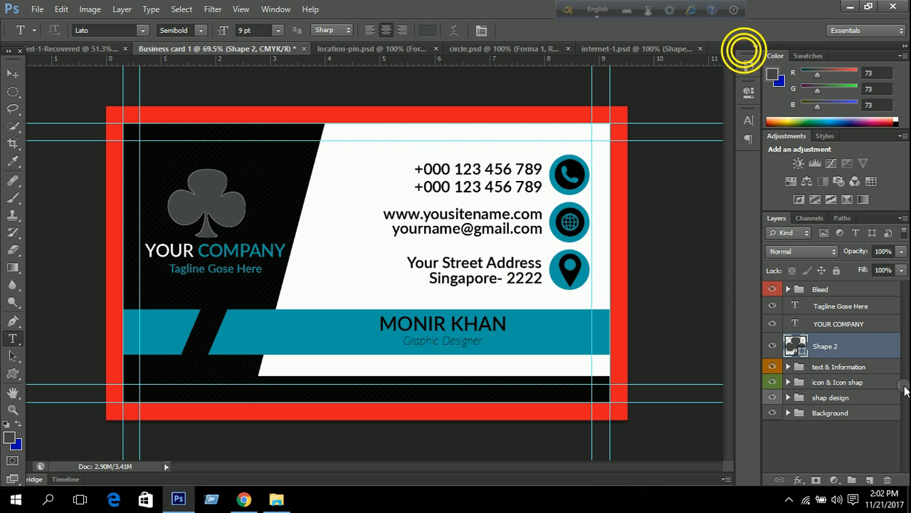
double_click(870, 342)
click(569, 197)
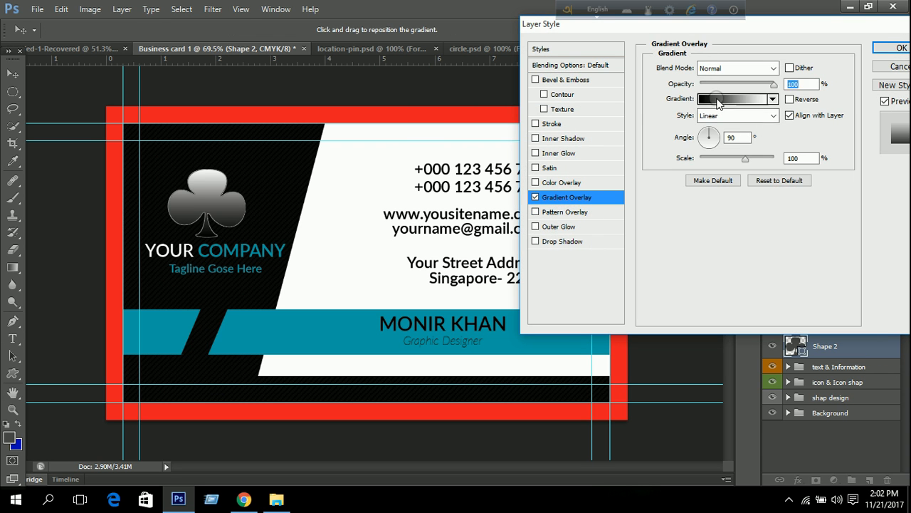
click(715, 98)
click(684, 78)
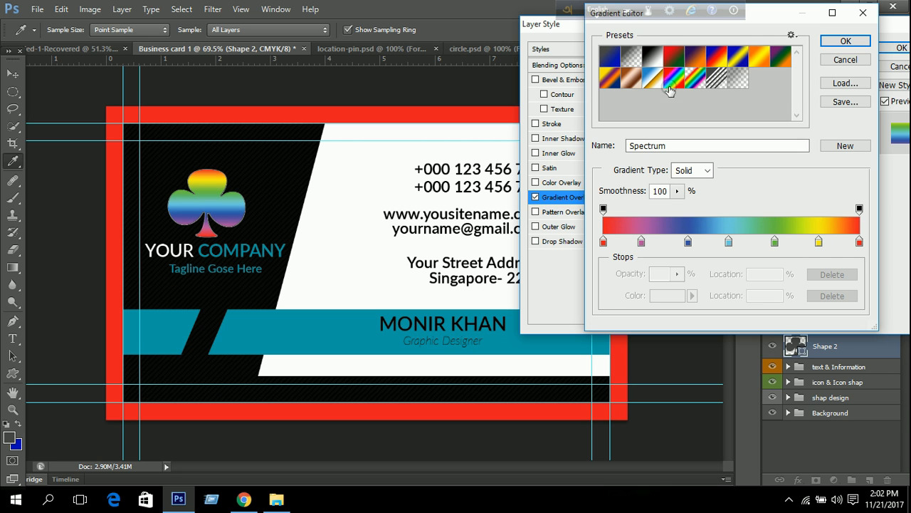
click(722, 61)
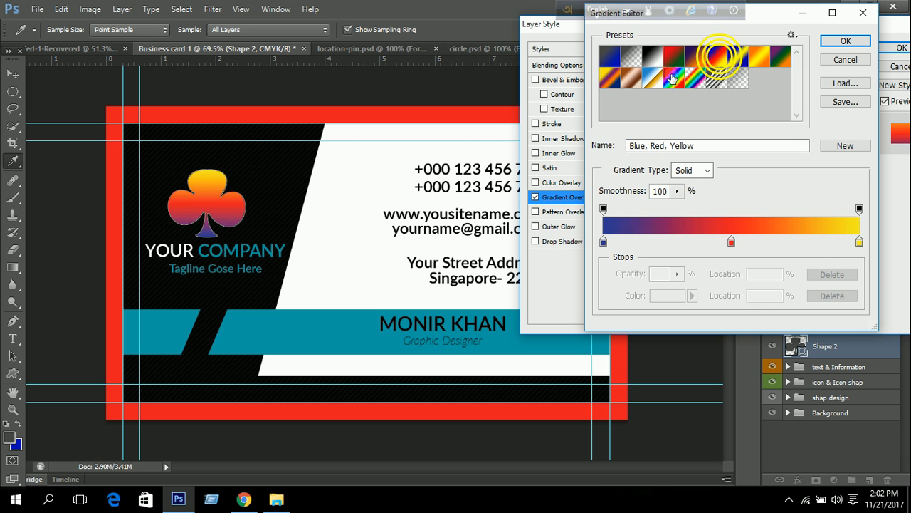
click(652, 78)
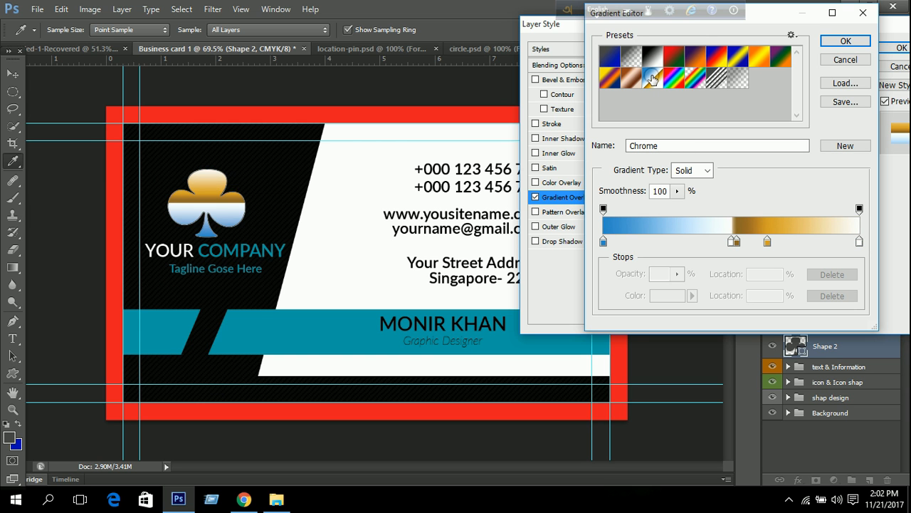
click(672, 80)
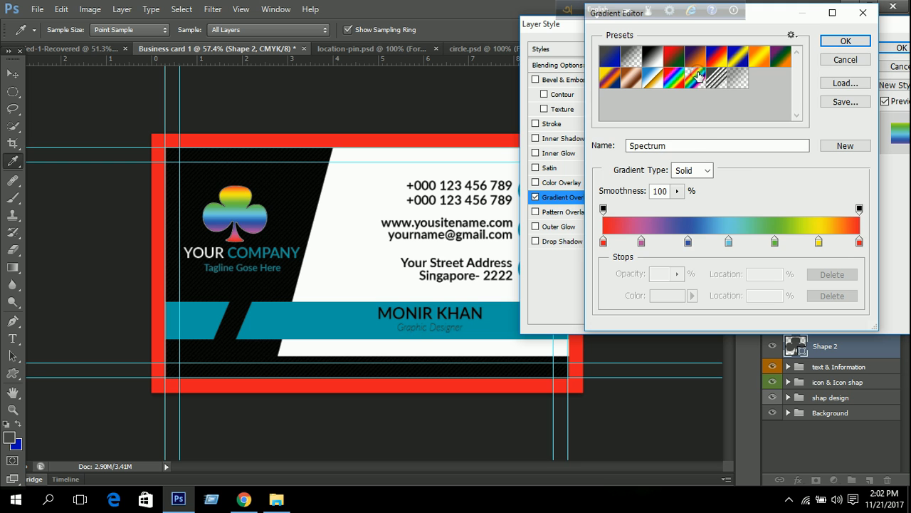
Use Transparent Rainbow, removing its purple stop and moving red to the start.
click(697, 76)
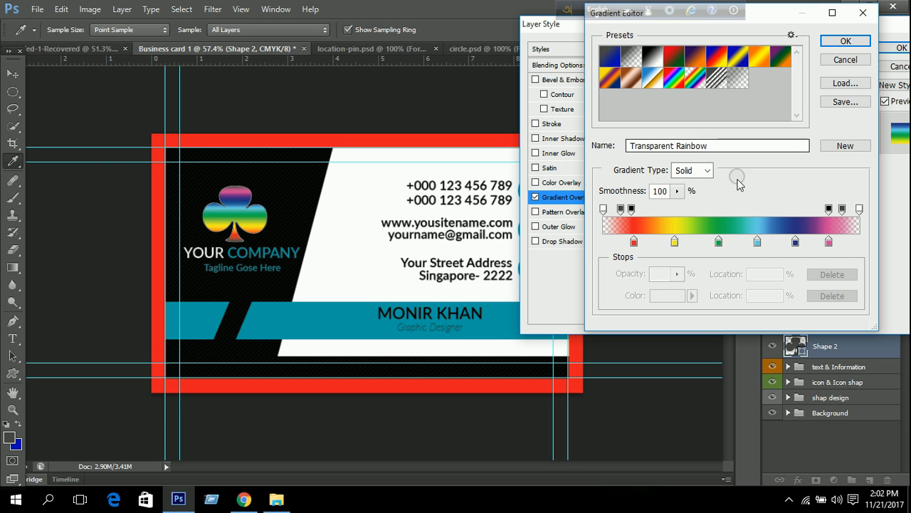
mouse_move(796, 244)
mouse_down()
mouse_move(803, 264)
mouse_move(789, 245)
mouse_move(817, 244)
mouse_move(803, 245)
mouse_up()
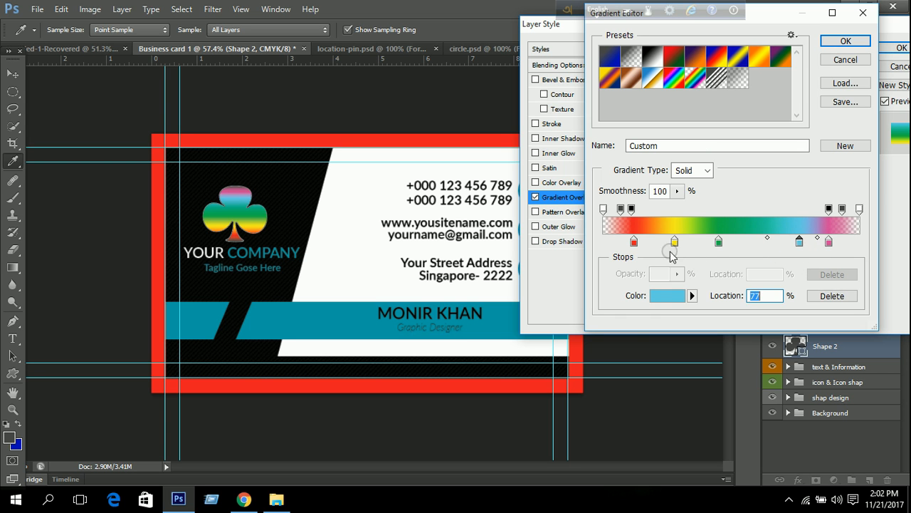
drag(635, 246, 598, 242)
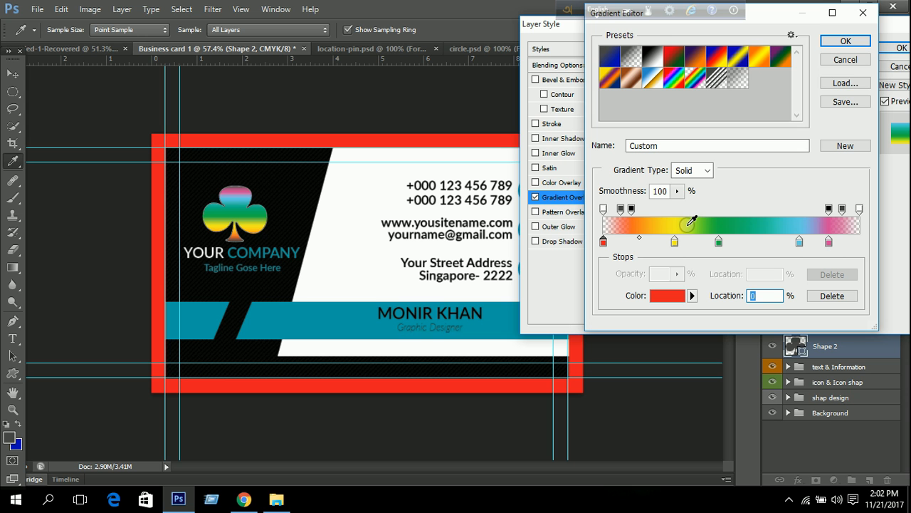
click(860, 43)
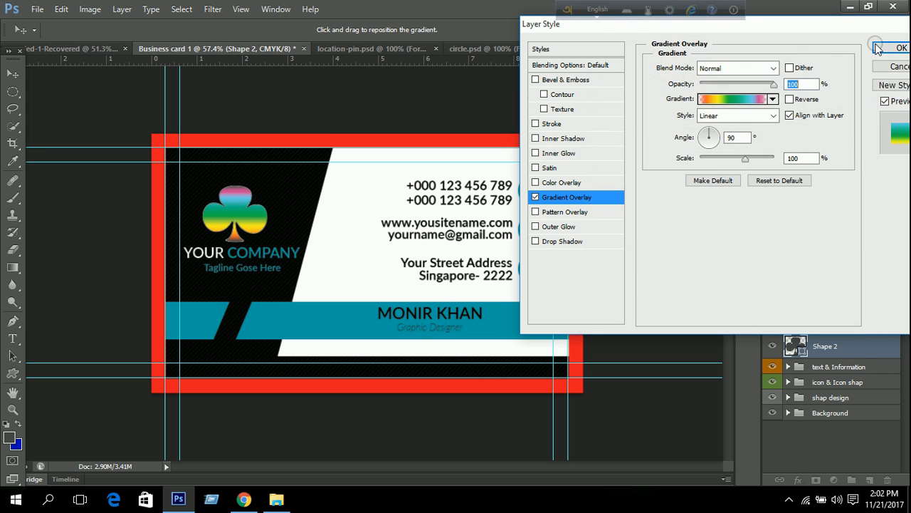
Apply the gradient overlay and hide the red Bleed border layer.
click(895, 47)
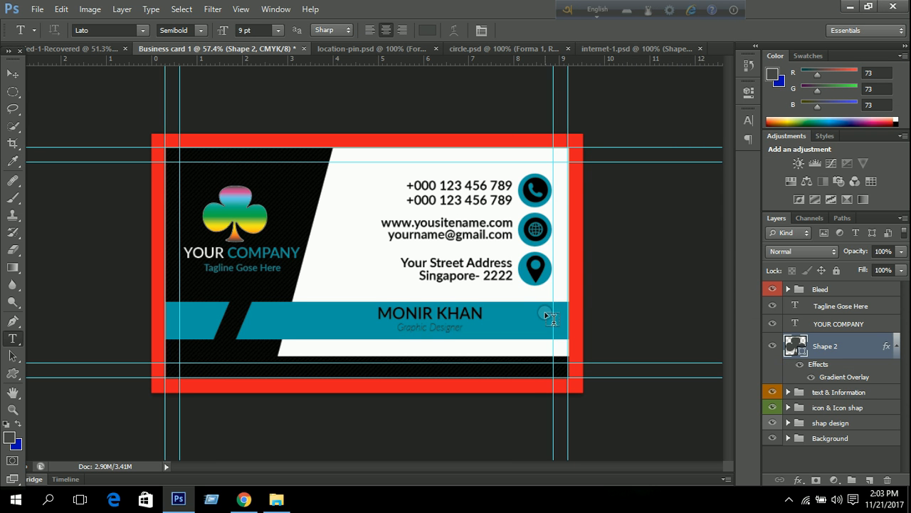
scroll(545, 315, down, 1)
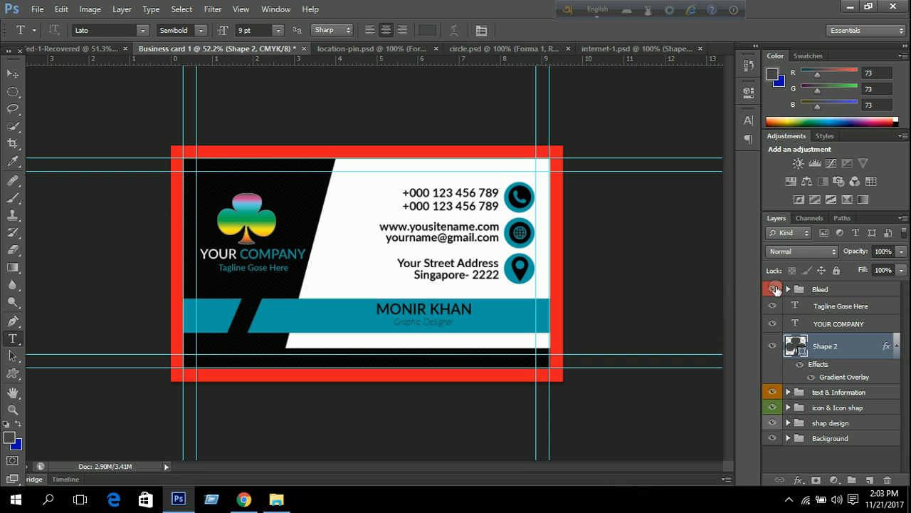
click(772, 289)
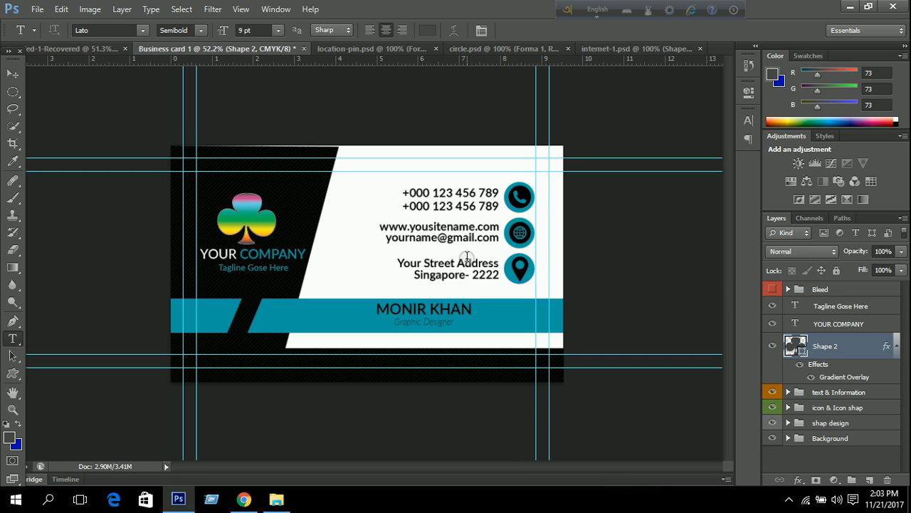
scroll(281, 214, up, 3)
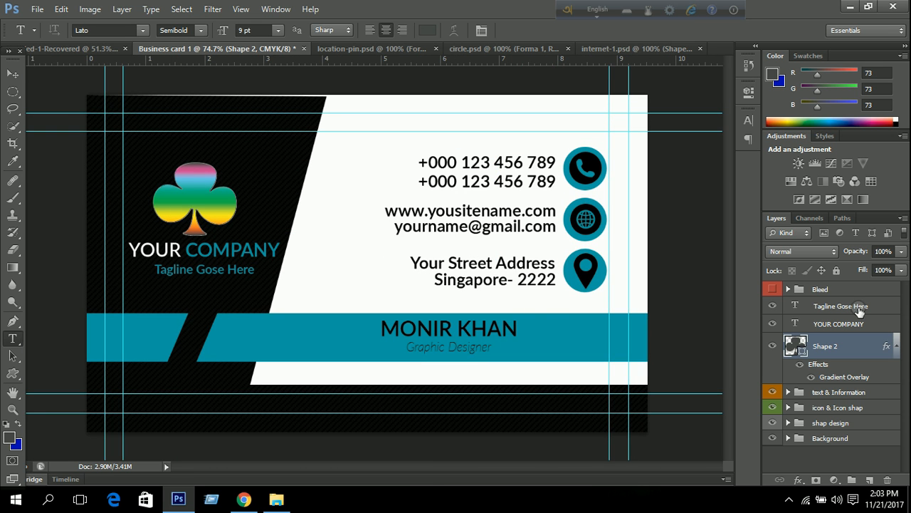
Group the tagline, YOUR COMPANY and club shape layers with Ctrl+G.
click(818, 308)
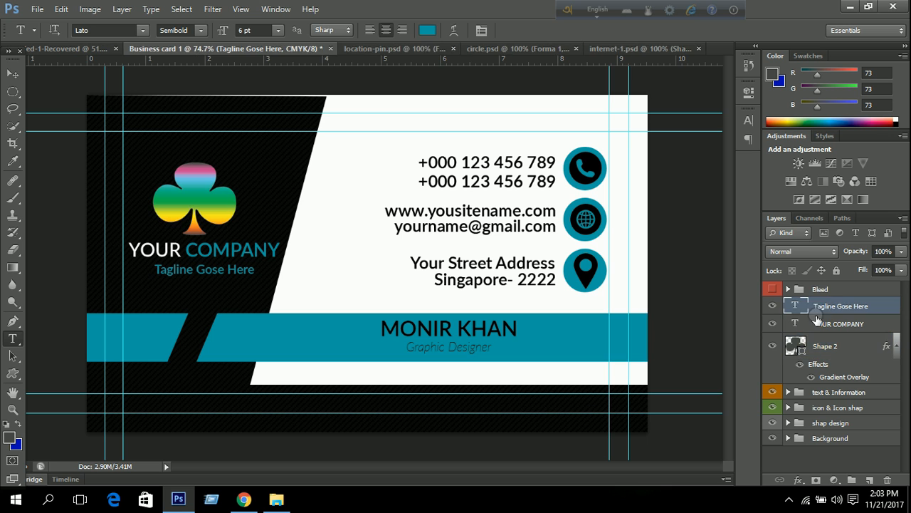
shift+click(816, 324)
shift+click(818, 348)
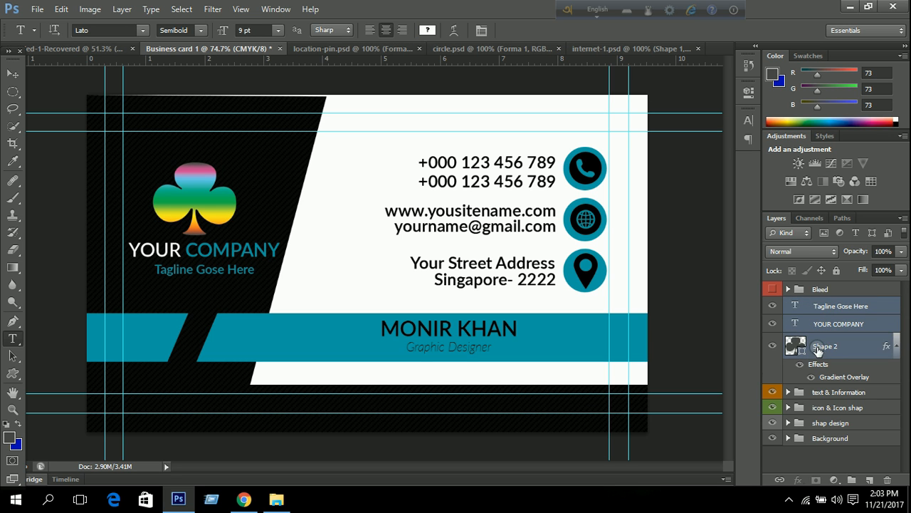
key(ctrl+g)
double_click(823, 304)
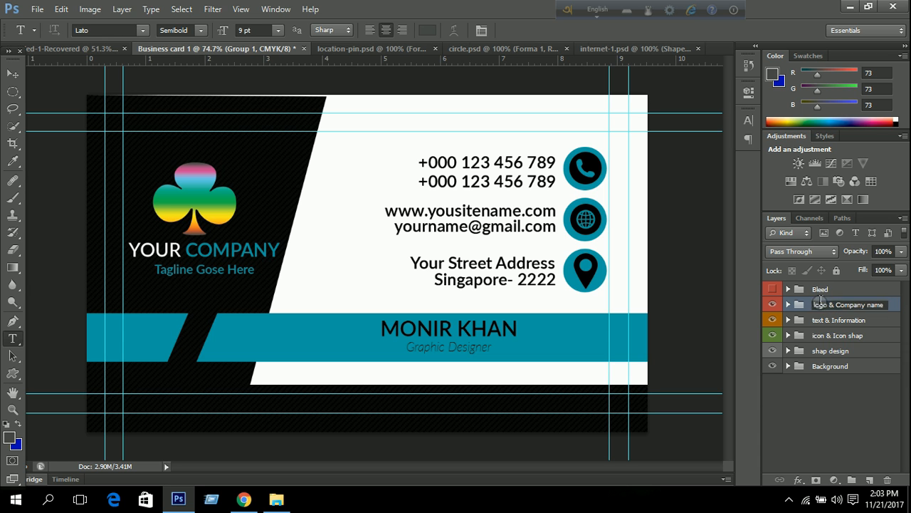
Name the group 'logo & Company name' and hide the guides.
click(818, 401)
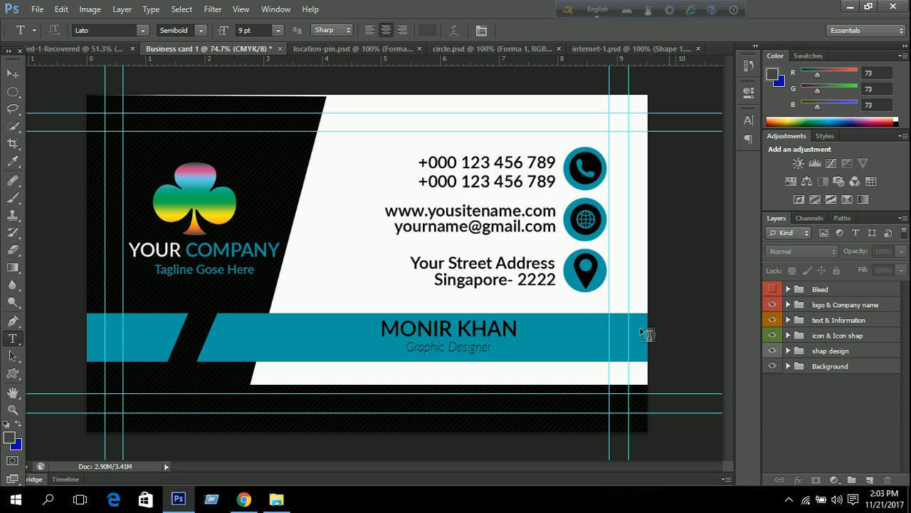
key(ctrl+semicolon)
scroll(368, 244, down, 1)
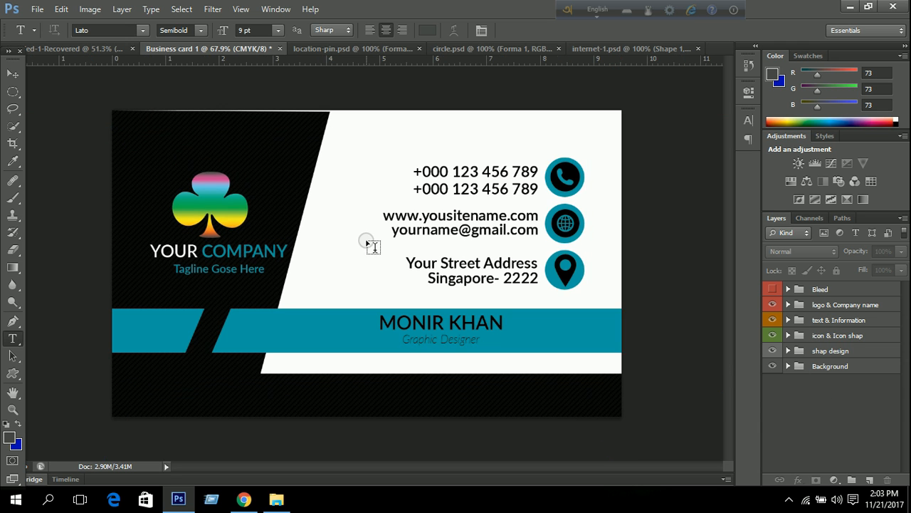
Stretch all card groups except Background to 102.22% height.
click(830, 306)
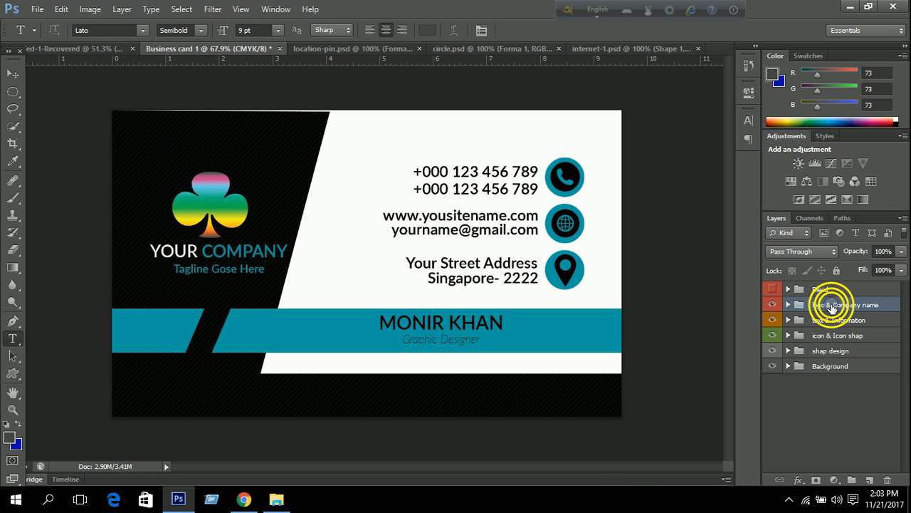
shift+click(842, 367)
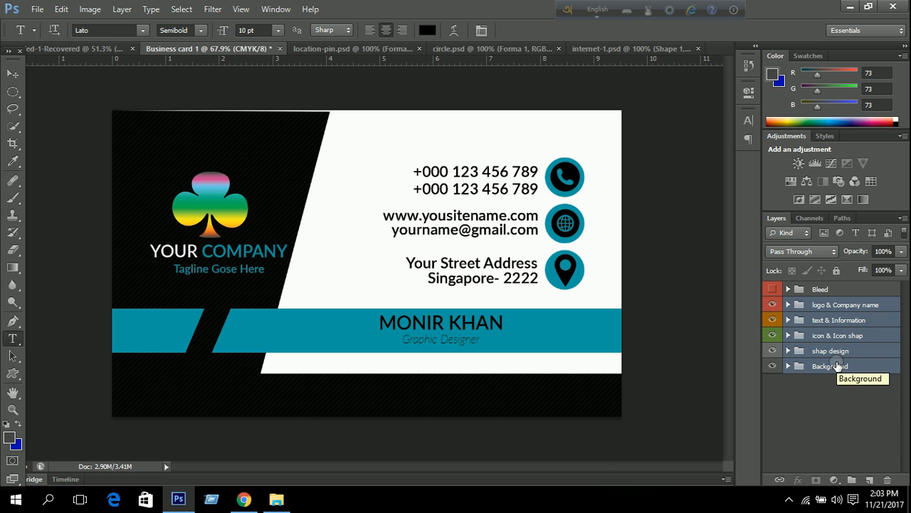
ctrl+click(837, 365)
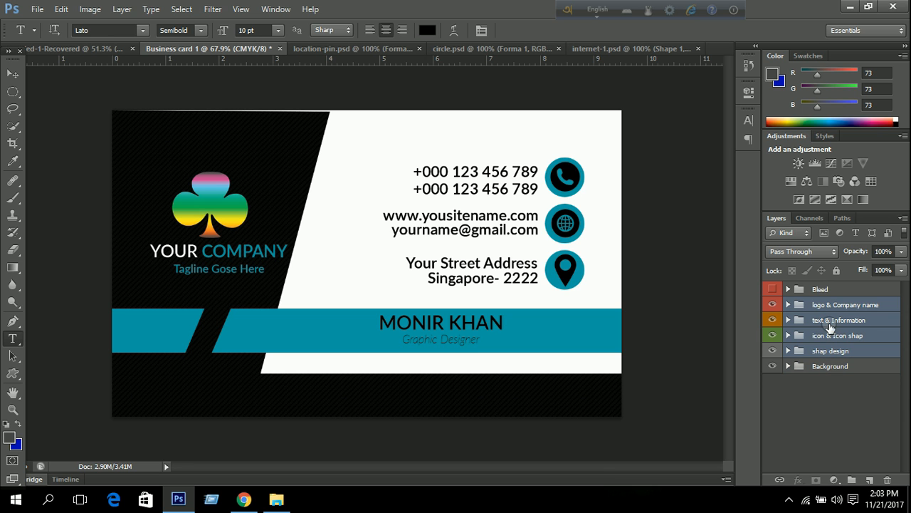
key(ctrl+t)
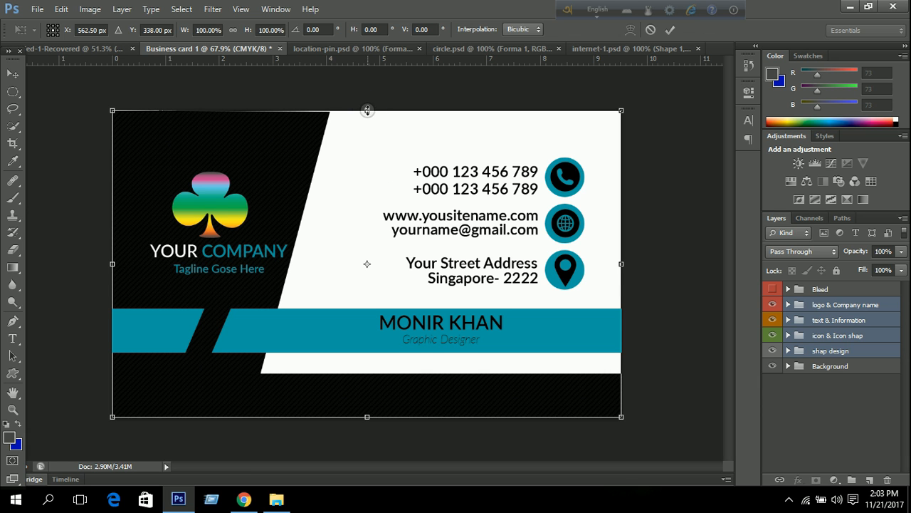
drag(368, 111, 369, 104)
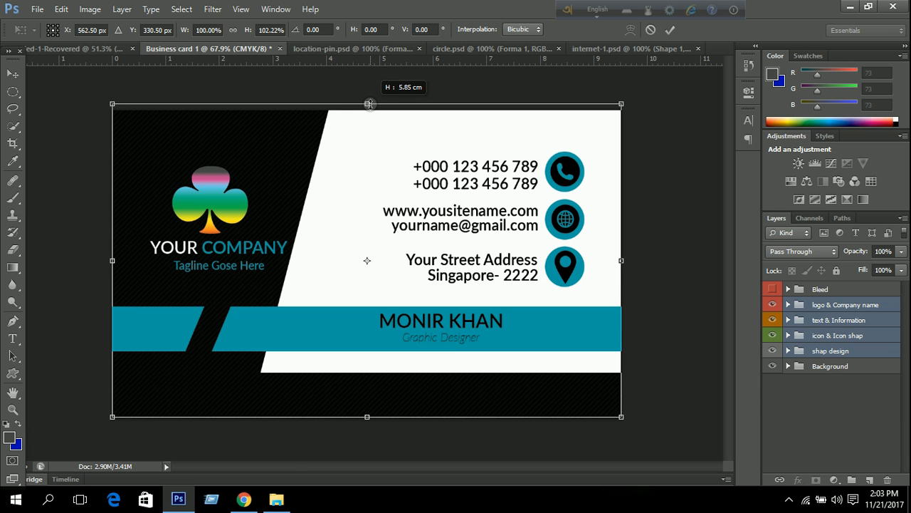
click(670, 30)
key(t)
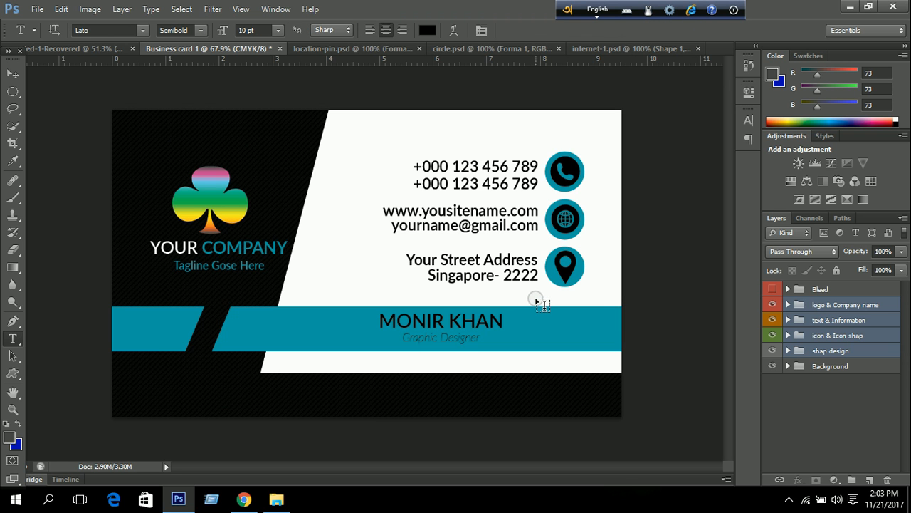
Widen the black panel Rectangle 3 in shap 2 to about 119.54% width.
click(811, 412)
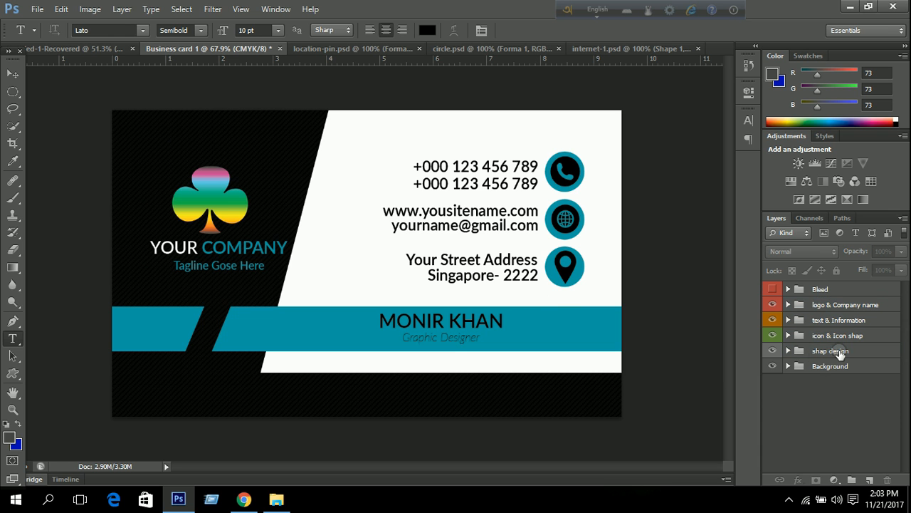
click(788, 351)
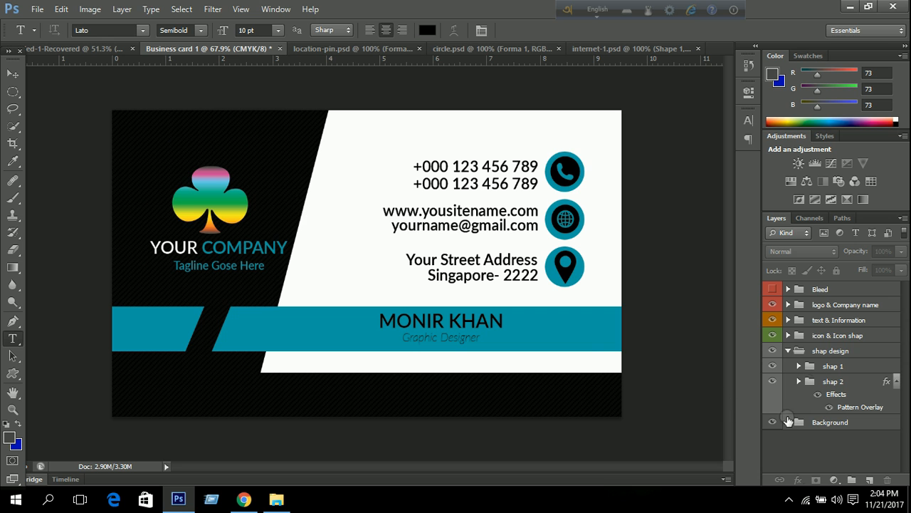
click(798, 382)
click(873, 429)
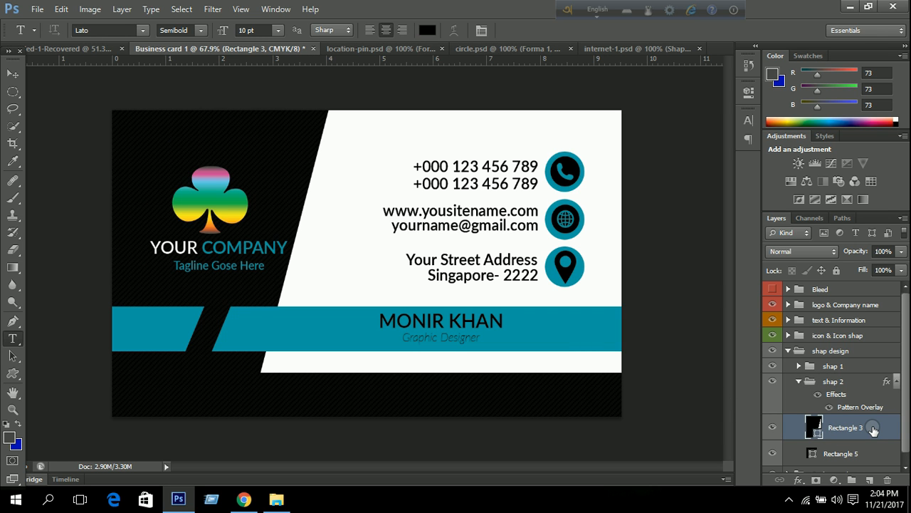
key(ctrl+t)
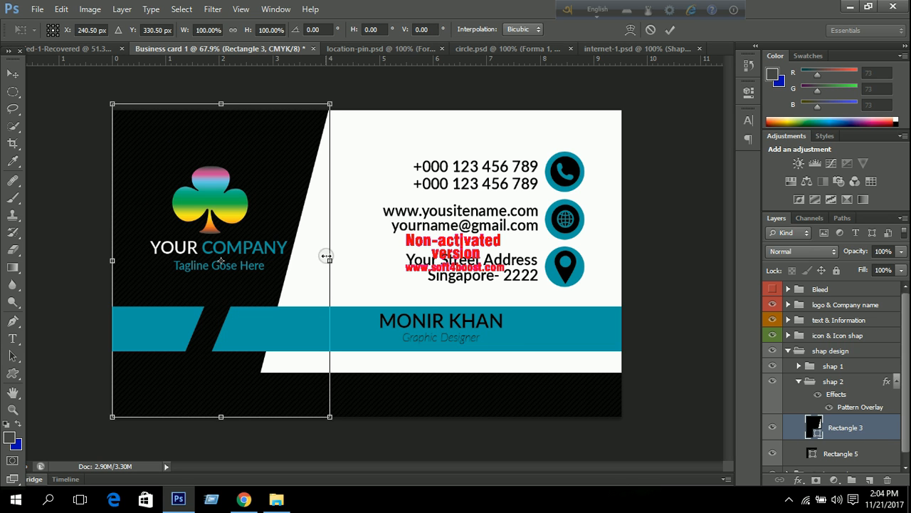
drag(332, 260, 374, 255)
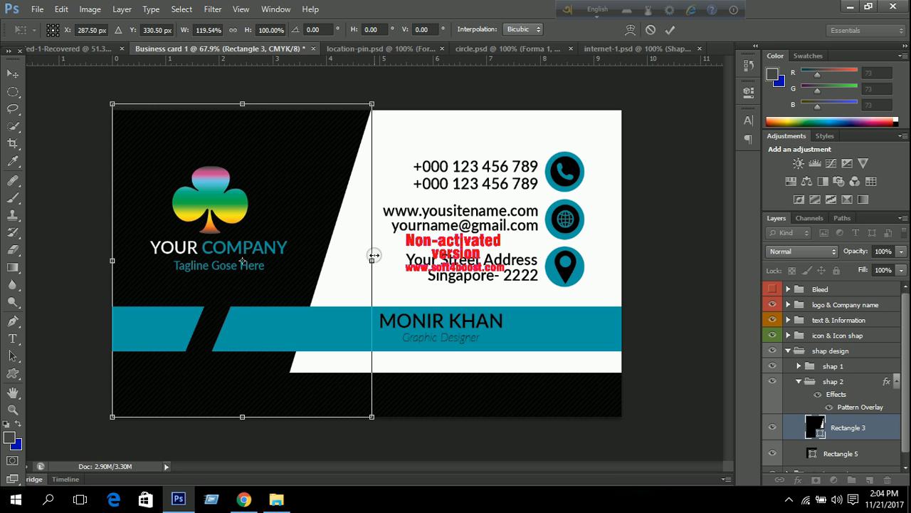
click(670, 30)
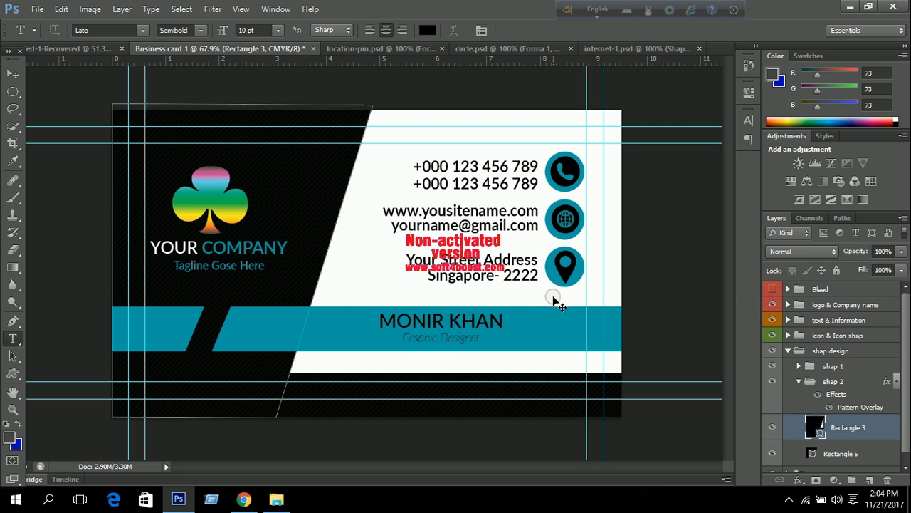
Select the logo & Company name group in the Layers panel.
ctrl+click(553, 299)
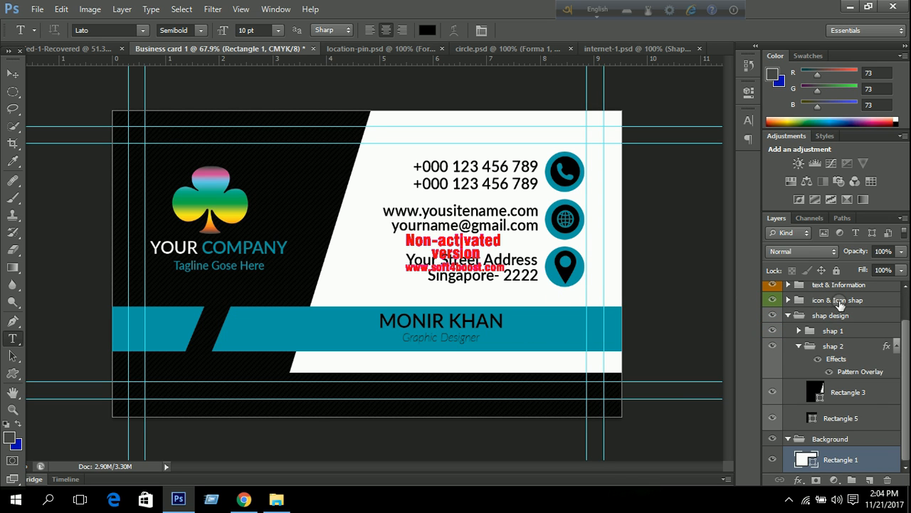
scroll(838, 288, up, 2)
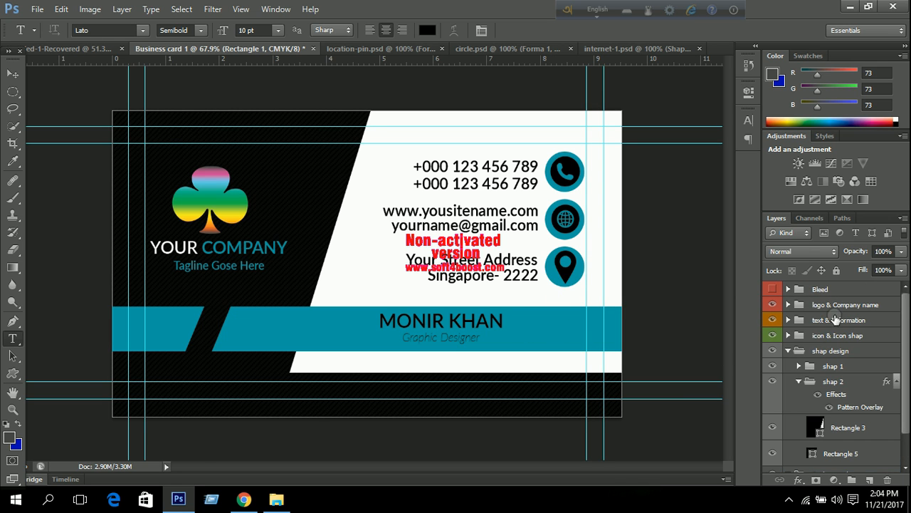
click(847, 307)
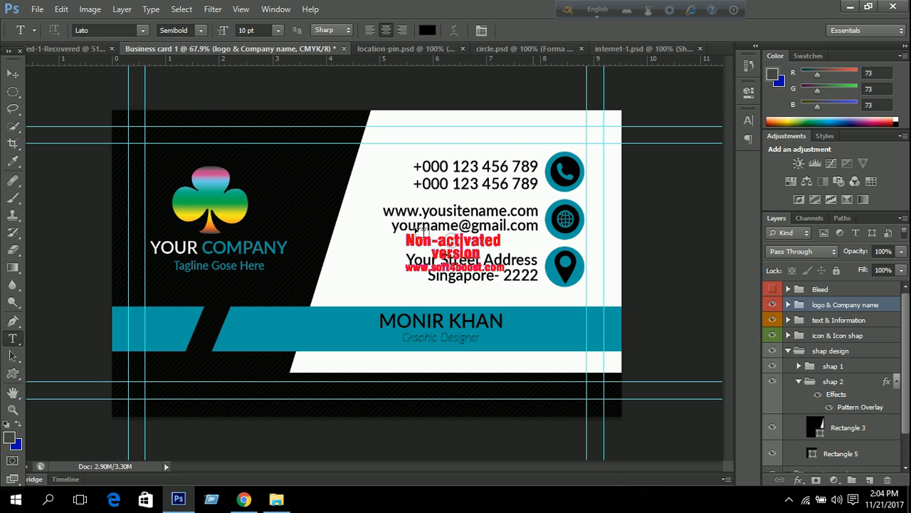
Nudge the logo & Company name group six pixels right and hide the guides.
click(10, 73)
key(Right)
key(Right)
key(Right)
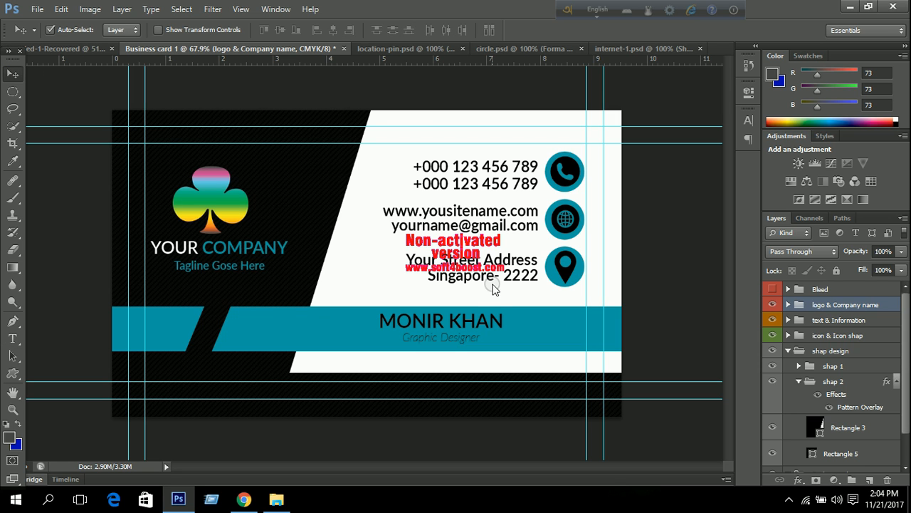
key(Right)
key(Right)
key(Right)
key(Right)
key(Right)
key(Right)
key(Right)
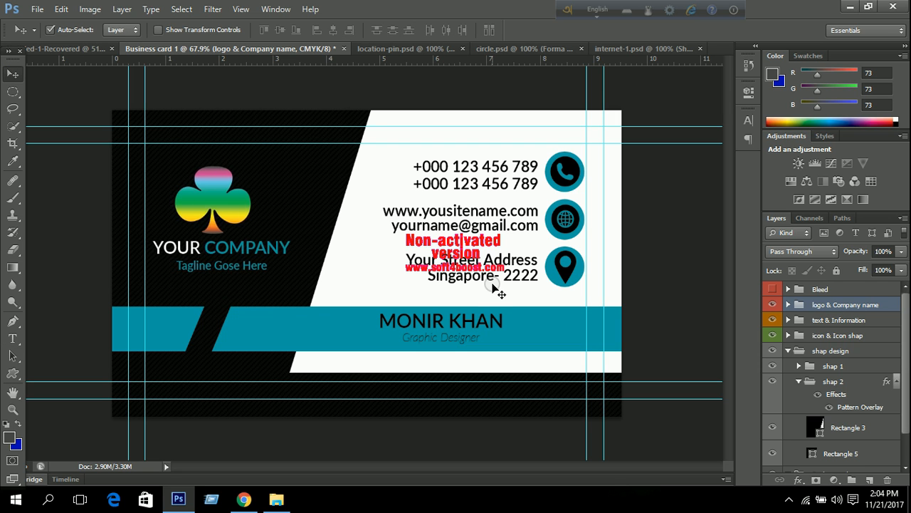
key(Right)
key(Right)
key(Right)
key(Right)
key(Right)
key(Right)
key(Right)
key(Right)
key(Right)
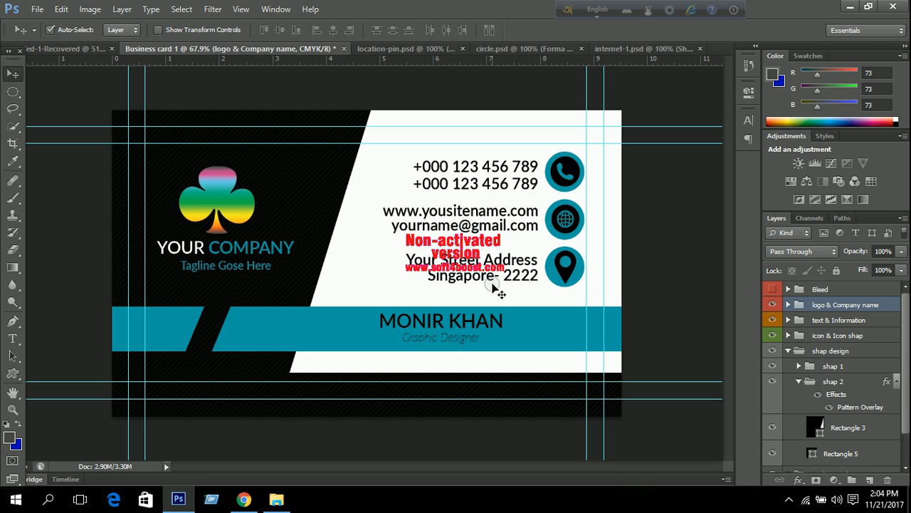
key(Right)
key(Right)
key(Right)
key(Right)
key(Right)
key(Right)
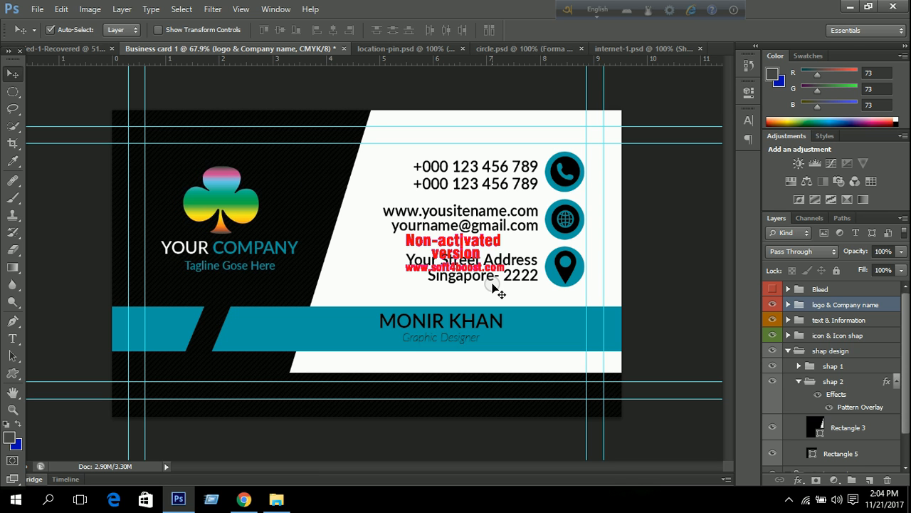
key(Right)
key(Right)
key(Right)
key(Right)
key(Right)
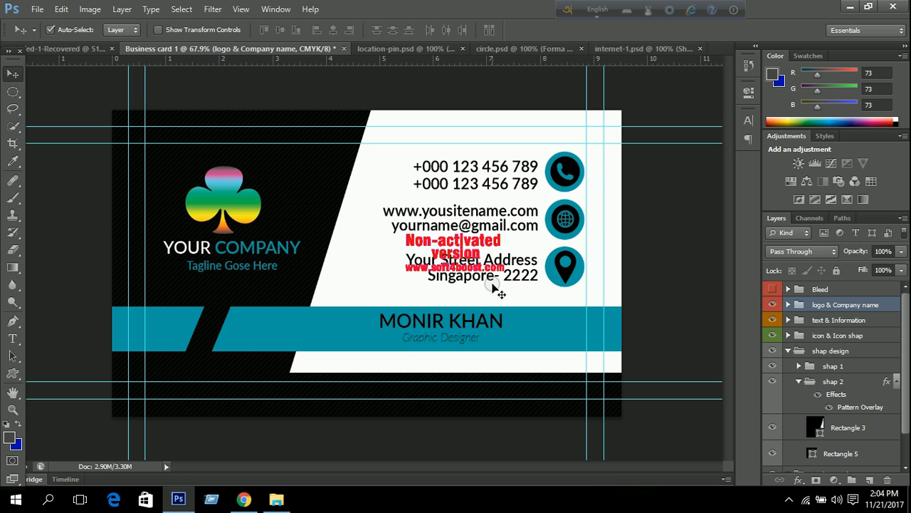
key(Right)
key(Right)
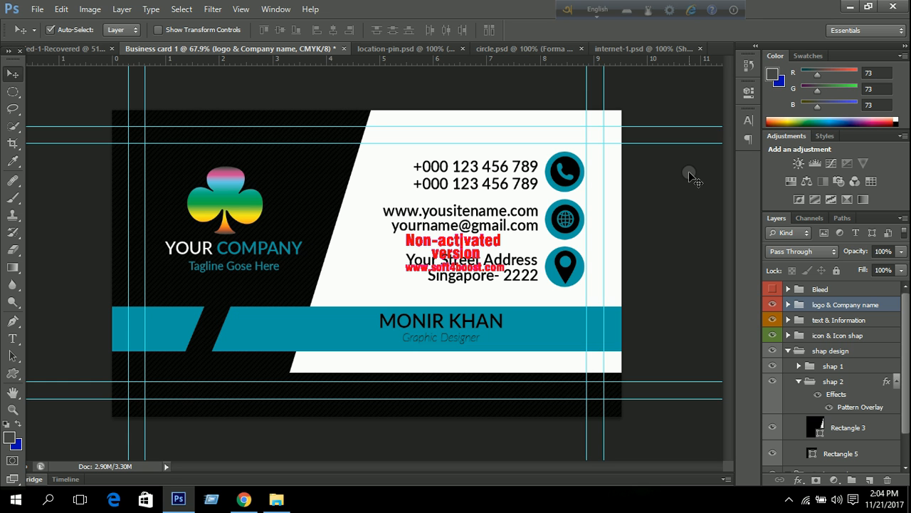
key(ctrl+semicolon)
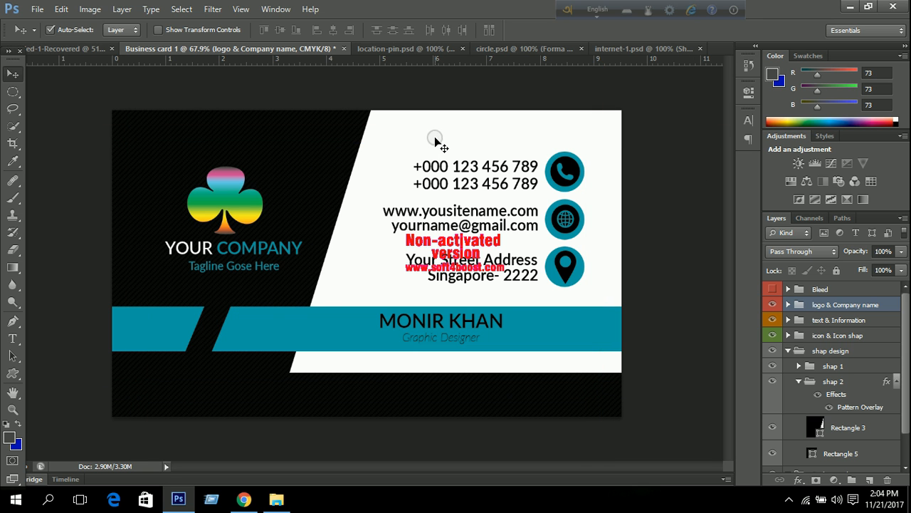
Save the card design to the Desktop as the Photoshop file 'business card1.psd'.
click(37, 9)
click(96, 165)
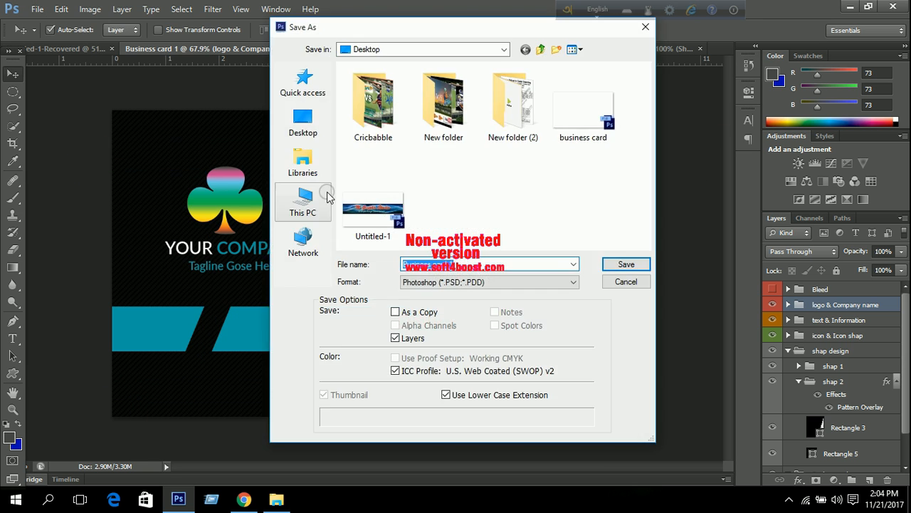
click(303, 121)
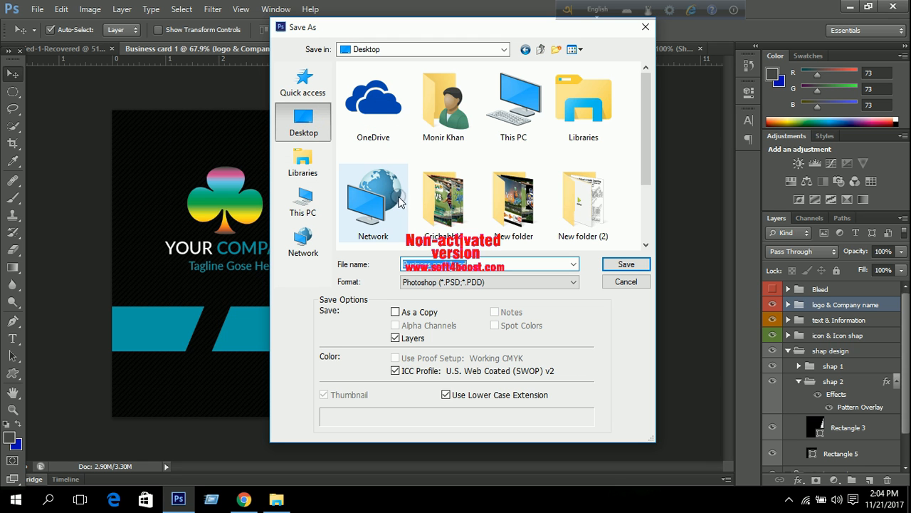
text(business)
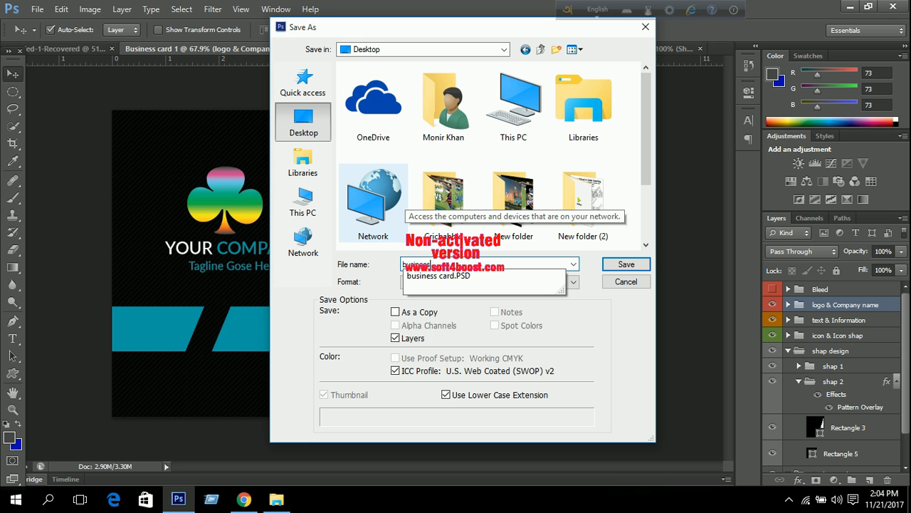
text( card 1)
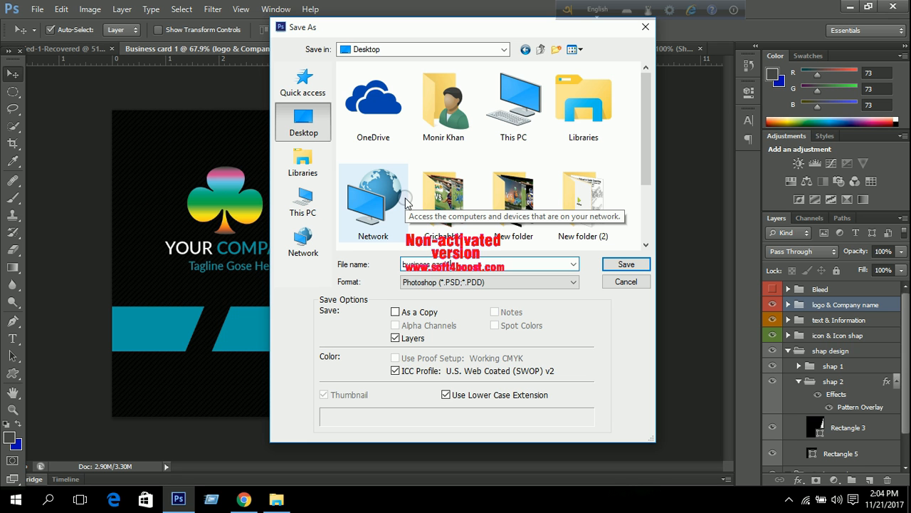
click(622, 269)
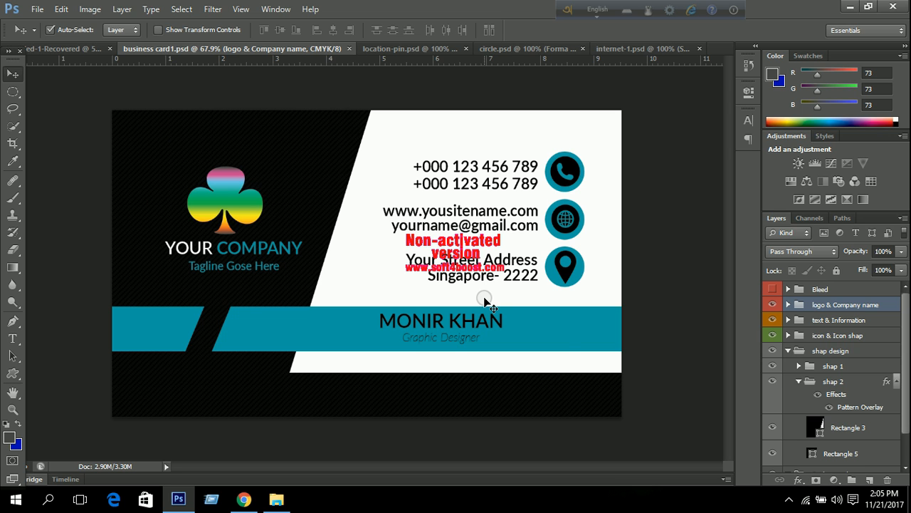
Hide the logo, text, icon and shap design groups, and turn on the guides.
click(773, 304)
click(773, 320)
click(772, 335)
click(773, 350)
click(773, 350)
click(773, 382)
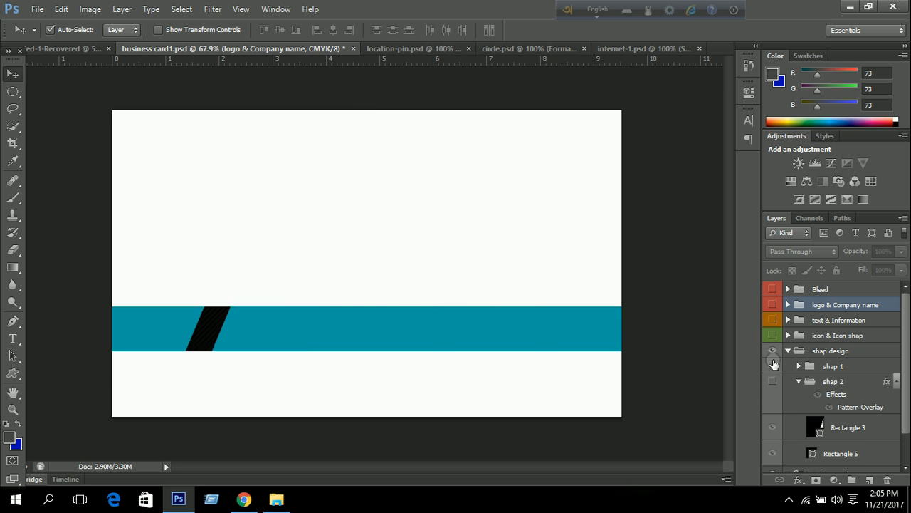
click(772, 366)
key(ctrl+semicolon)
click(773, 351)
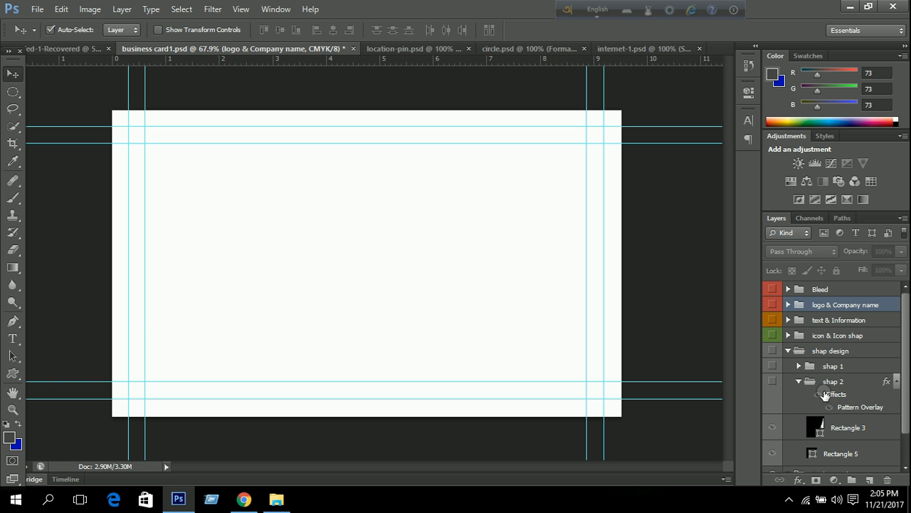
Restore shap 2, hide the Rectangle 5 layer and select Rectangle 3.
scroll(826, 387, down, 2)
scroll(826, 386, up, 2)
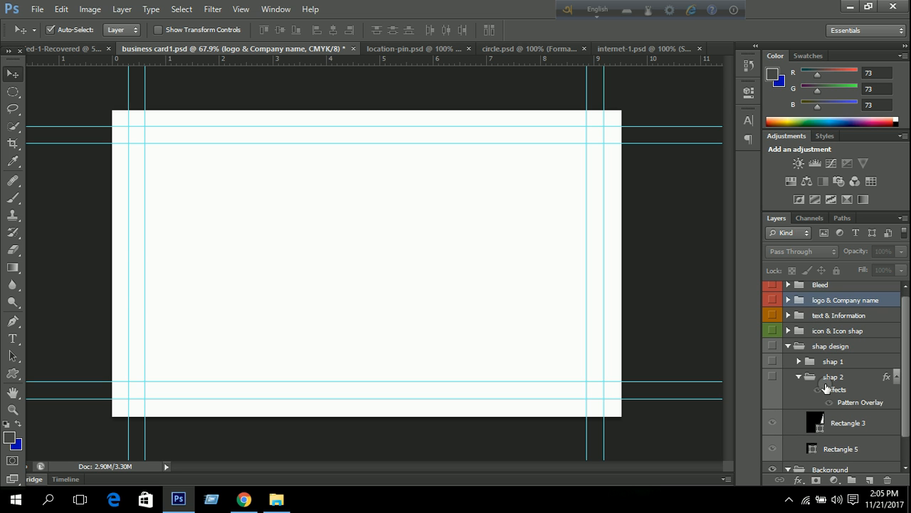
scroll(825, 387, down, 2)
scroll(825, 387, up, 1)
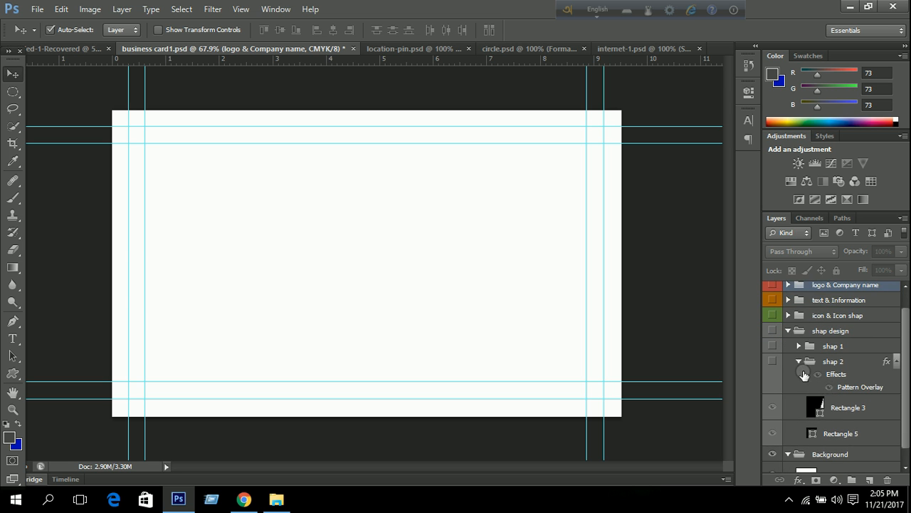
click(798, 362)
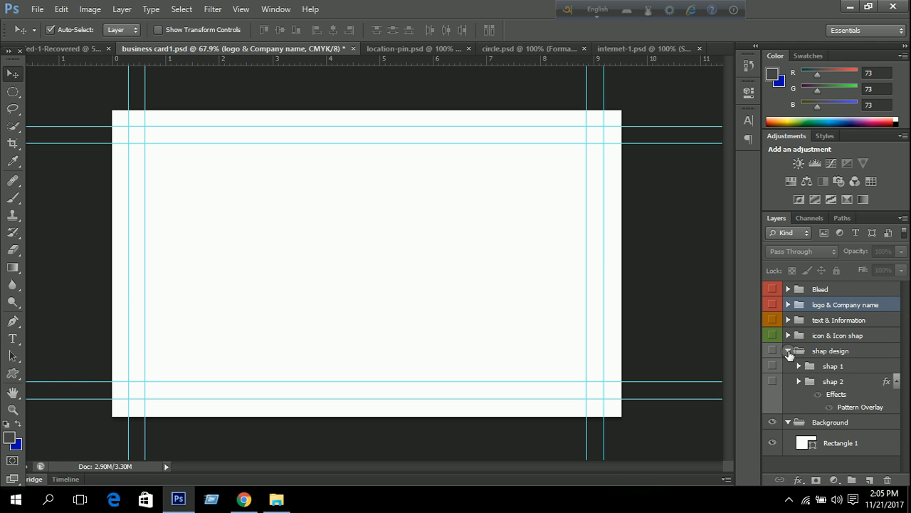
click(788, 351)
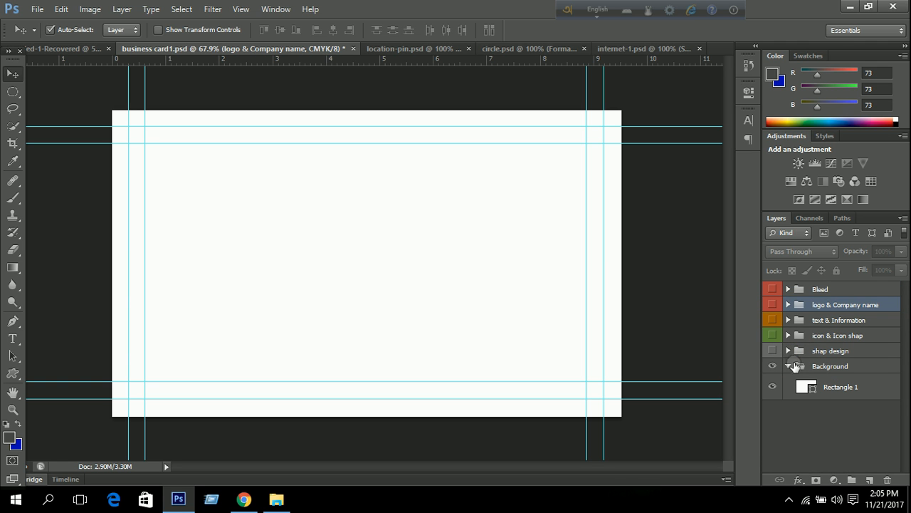
click(787, 351)
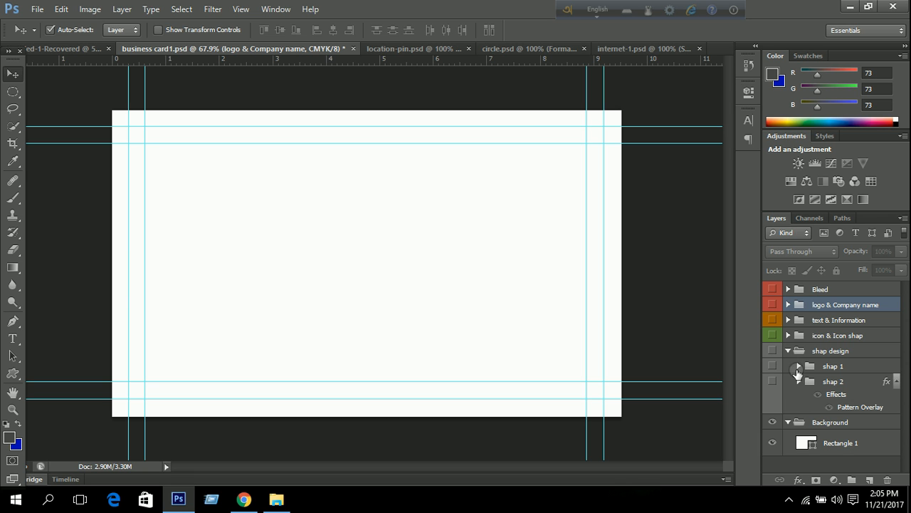
click(798, 382)
scroll(801, 381, down, 1)
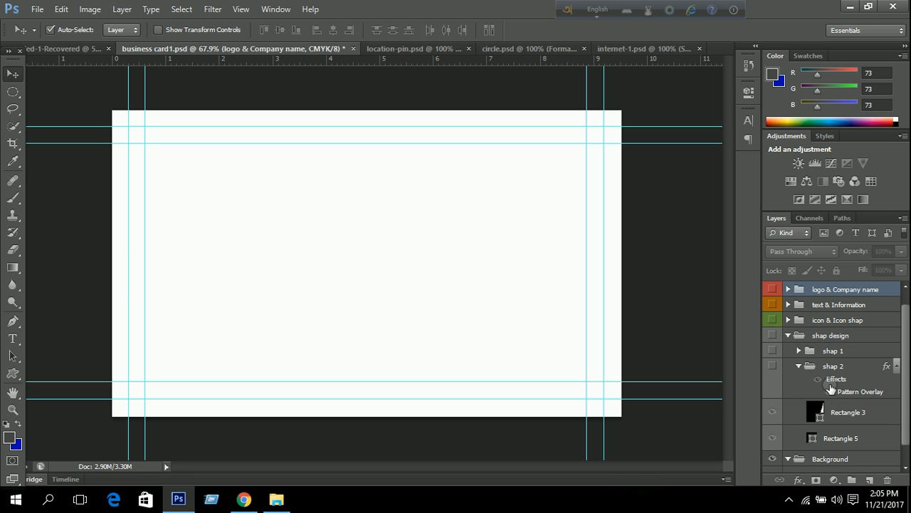
click(772, 367)
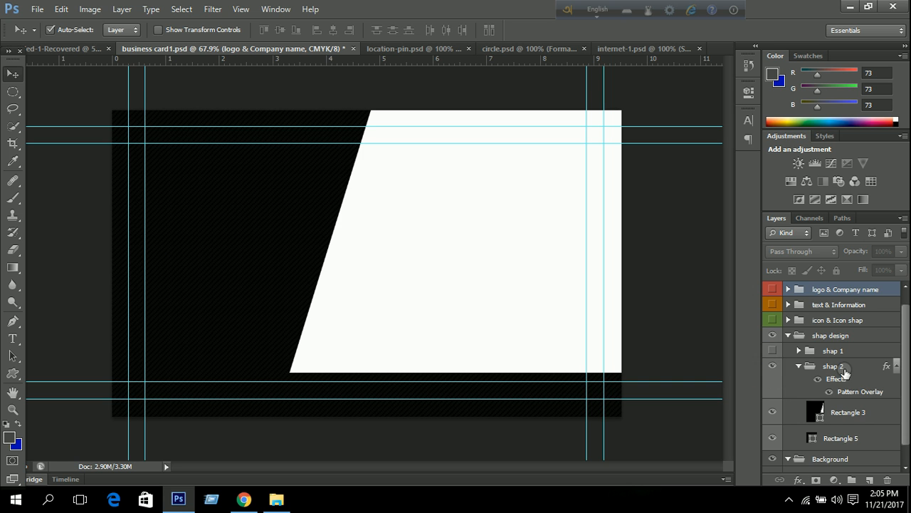
scroll(839, 372, down, 1)
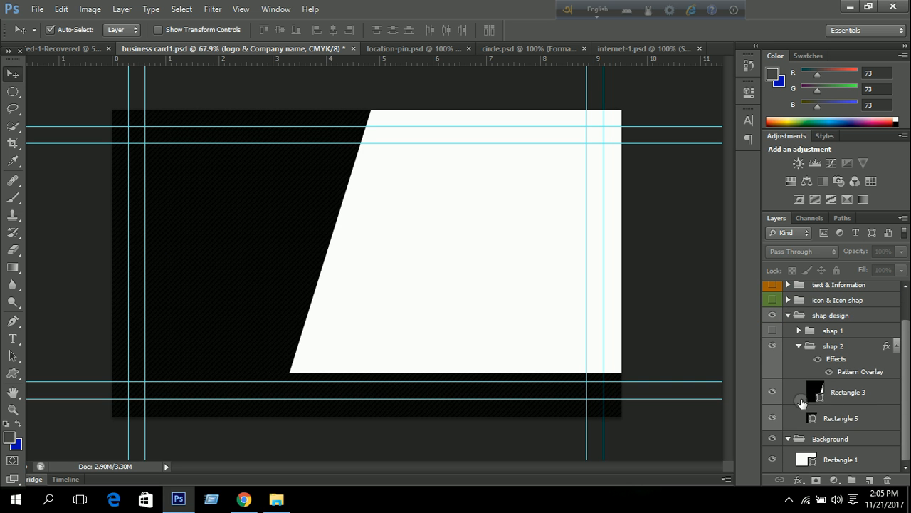
click(773, 417)
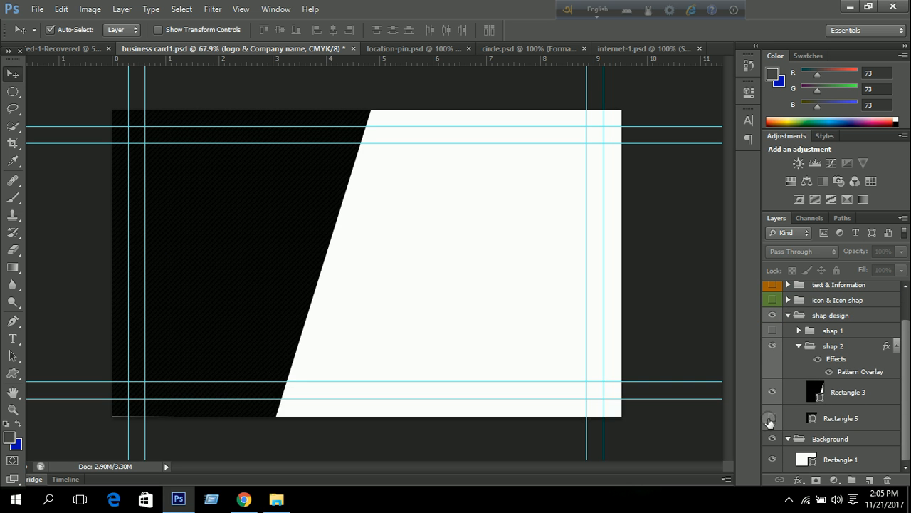
click(871, 392)
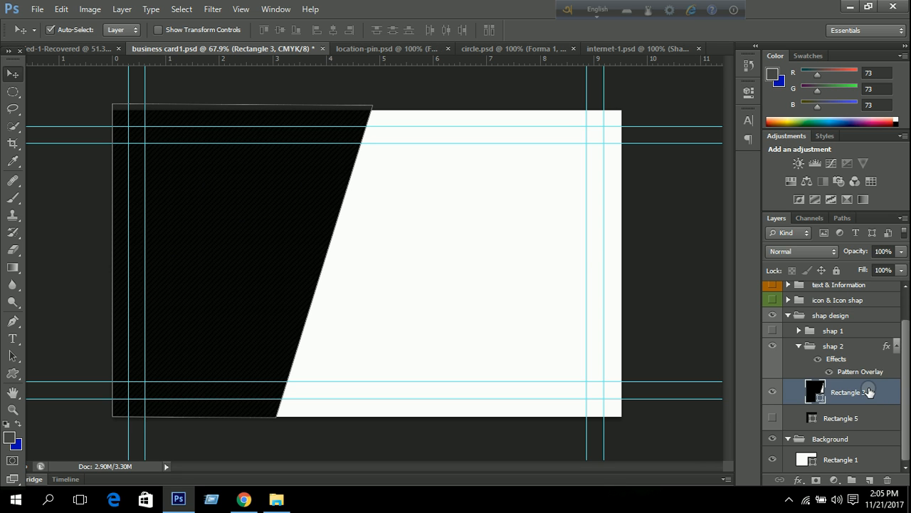
Free-transform Rectangle 3, stretching and skewing the black panel to about 310% width over the card.
key(ctrl+t)
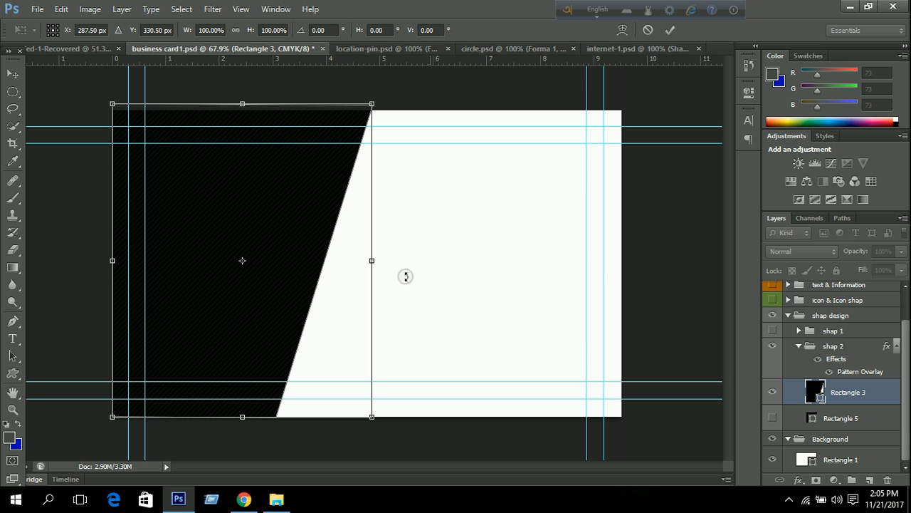
drag(370, 262, 621, 260)
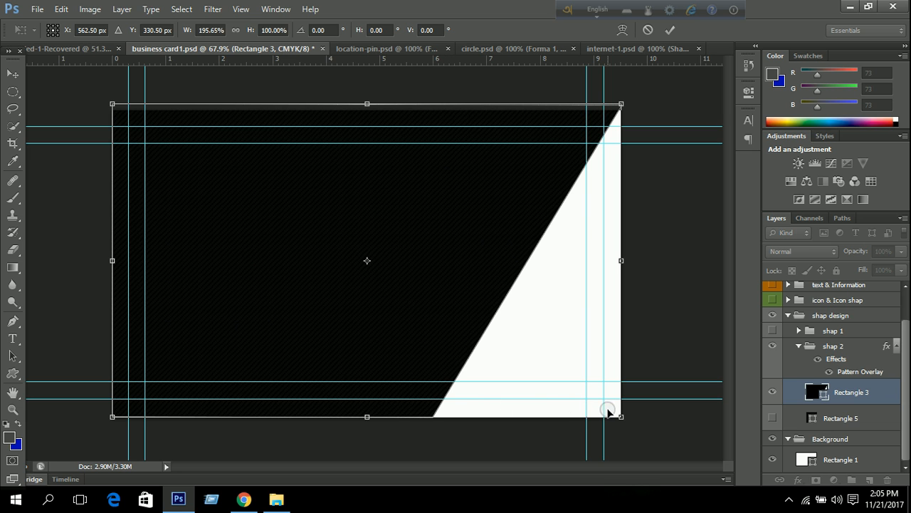
drag(621, 419, 702, 430)
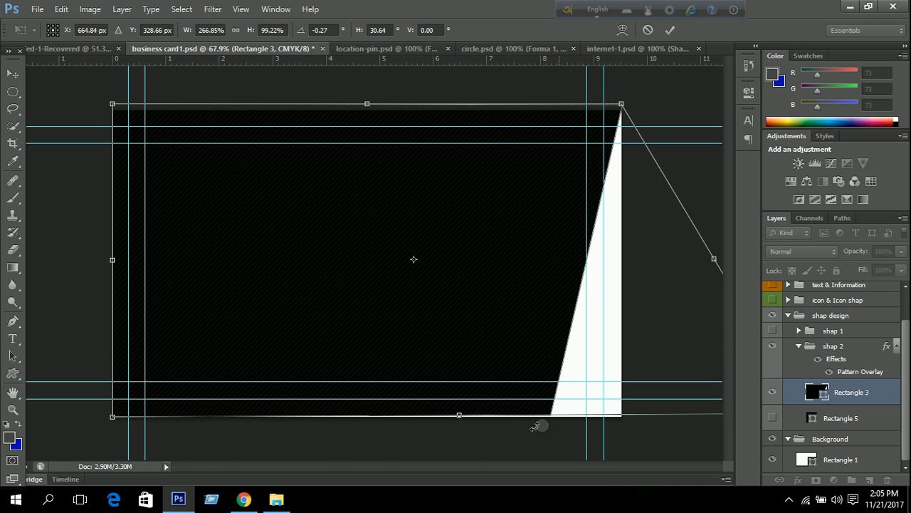
mouse_move(461, 417)
mouse_down()
mouse_move(519, 415)
mouse_move(456, 427)
mouse_move(461, 418)
mouse_up()
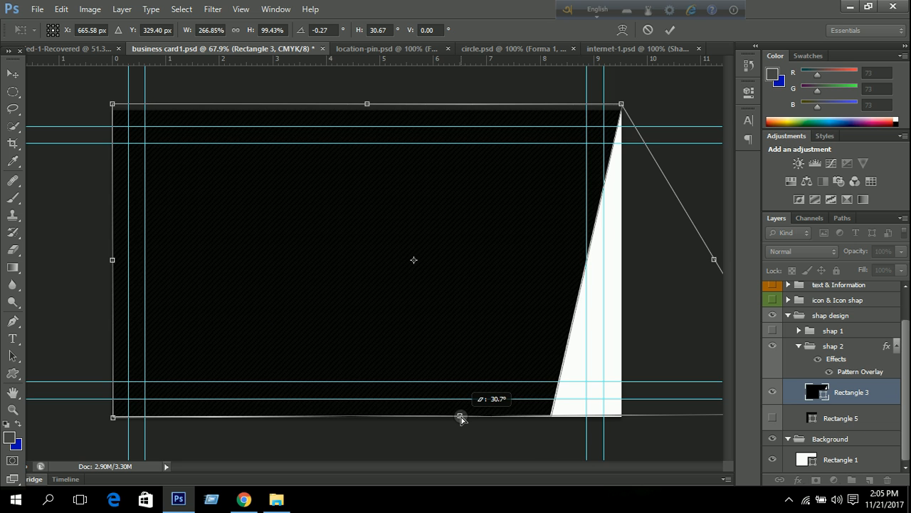
scroll(495, 403, down, 8)
drag(574, 335, 626, 336)
scroll(418, 276, up, 8)
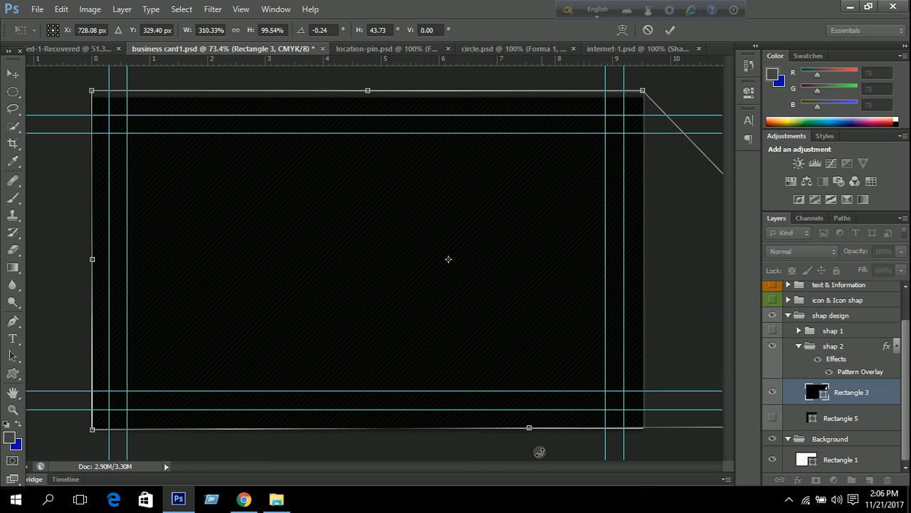
drag(528, 427, 529, 430)
scroll(494, 419, down, 3)
scroll(444, 235, down, 8)
scroll(408, 246, up, 6)
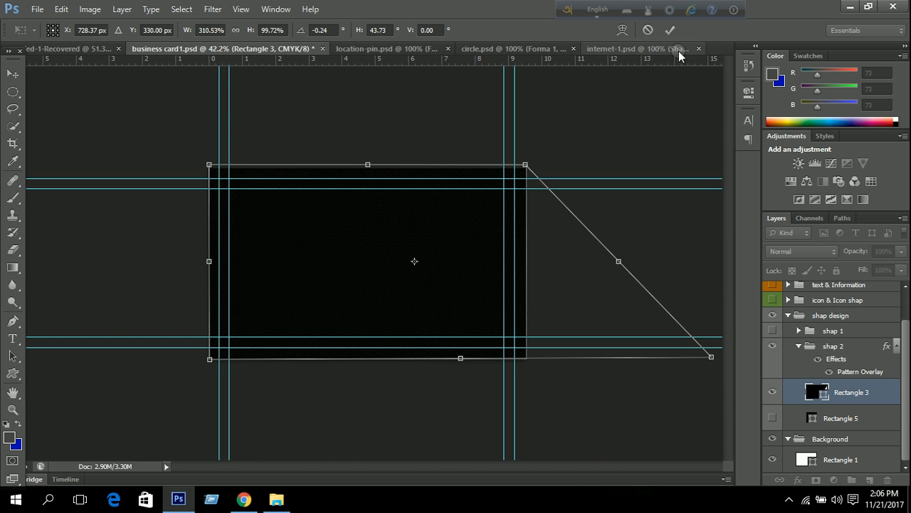
click(670, 30)
scroll(403, 240, up, 2)
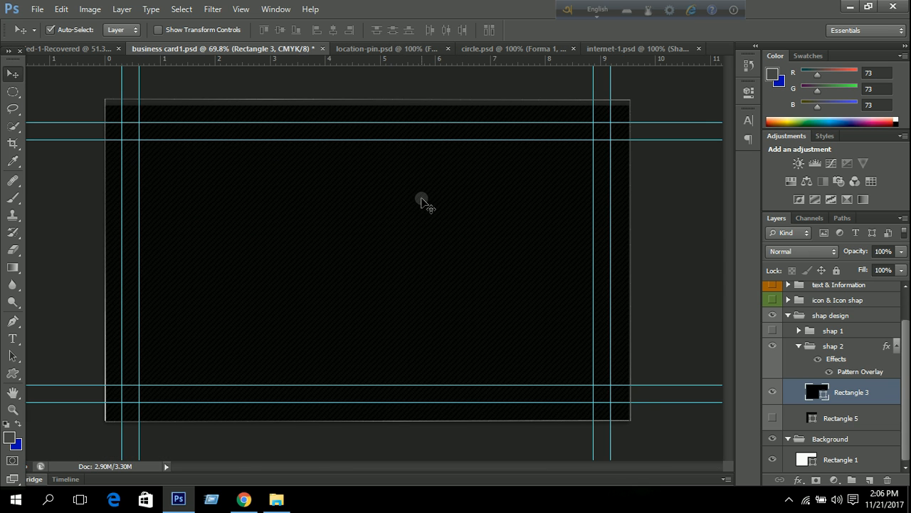
Pull Rectangle 3's top edge to the card top and align its lower-right corner with the card.
key(ctrl+t)
drag(367, 99, 367, 106)
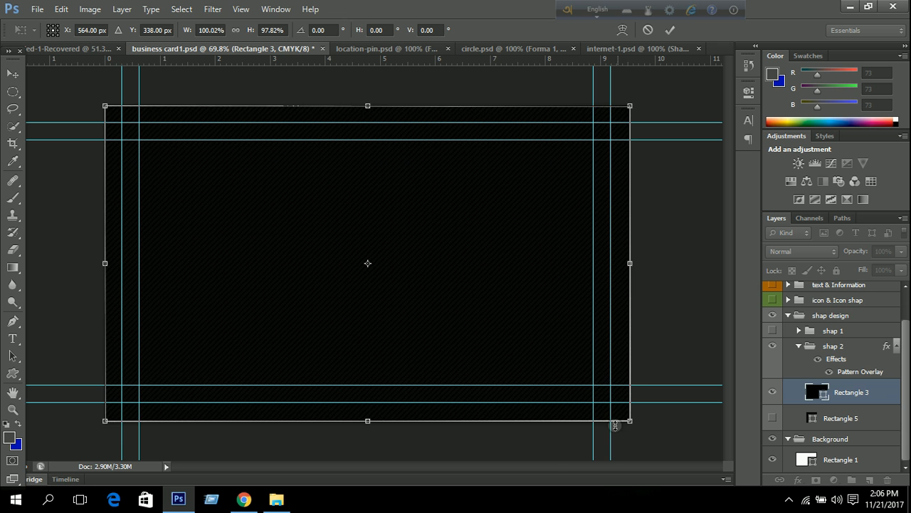
scroll(621, 422, up, 1)
drag(633, 441, 473, 213)
scroll(471, 212, up, 3)
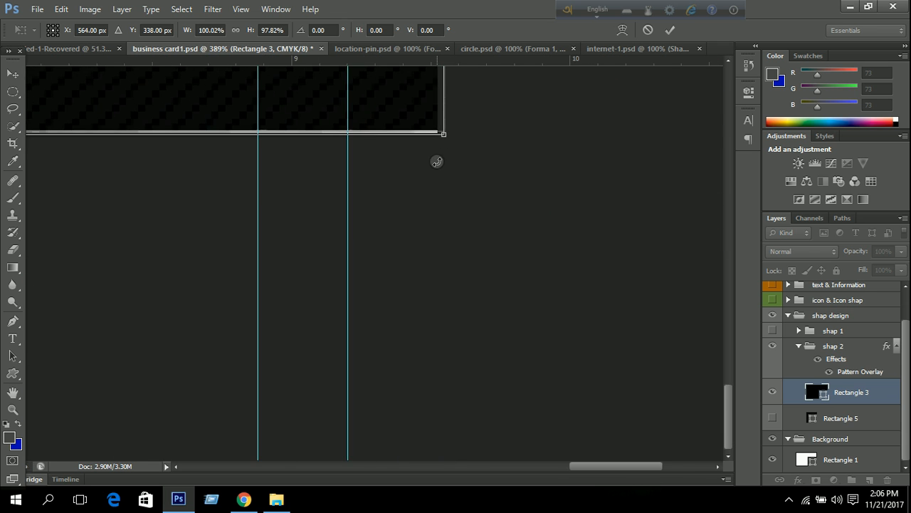
scroll(437, 161, up, 6)
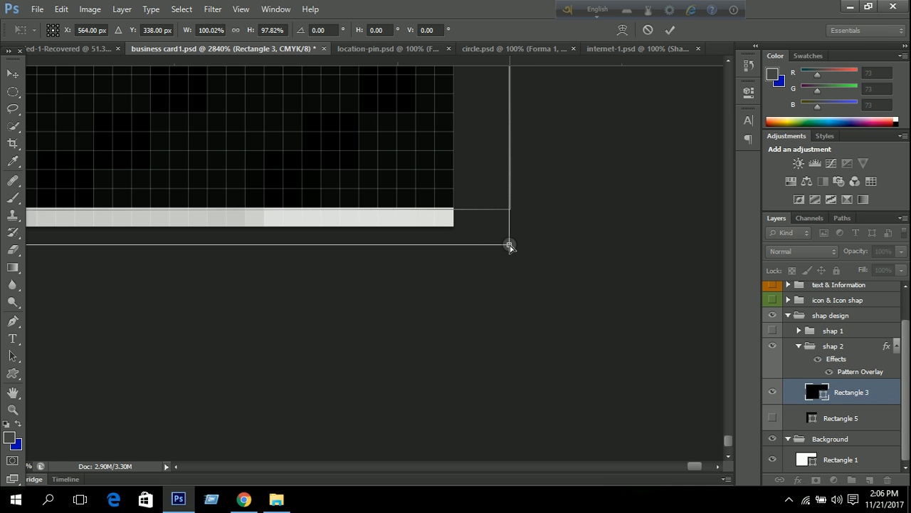
drag(508, 246, 454, 227)
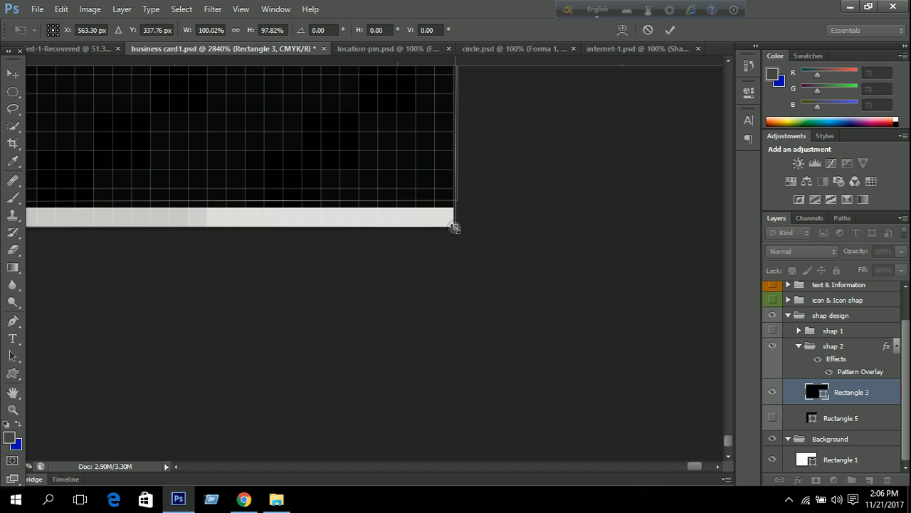
scroll(458, 245, down, 10)
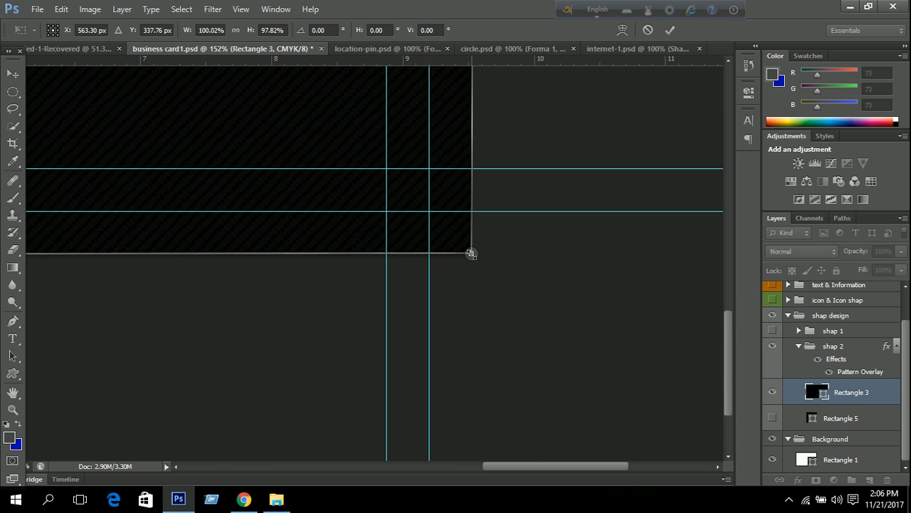
scroll(470, 253, down, 2)
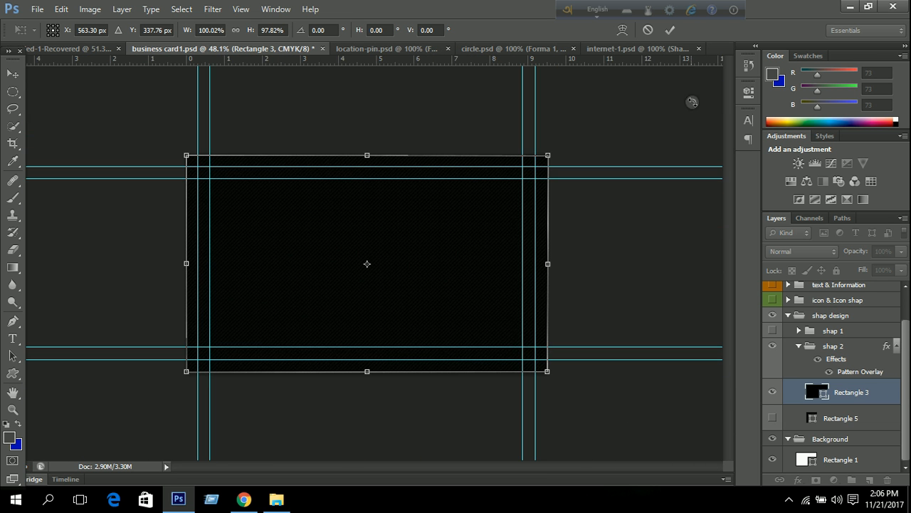
click(669, 30)
scroll(527, 392, up, 2)
scroll(526, 391, up, 10)
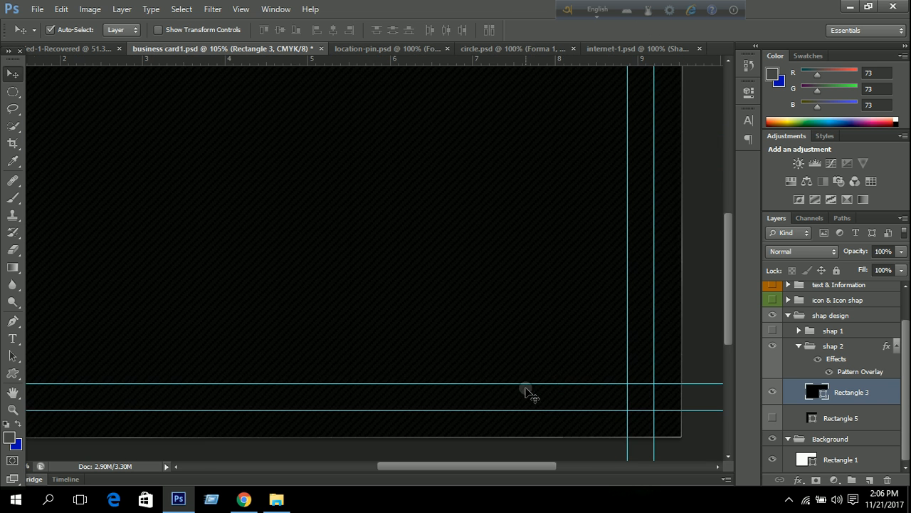
scroll(575, 138, up, 6)
scroll(582, 137, down, 3)
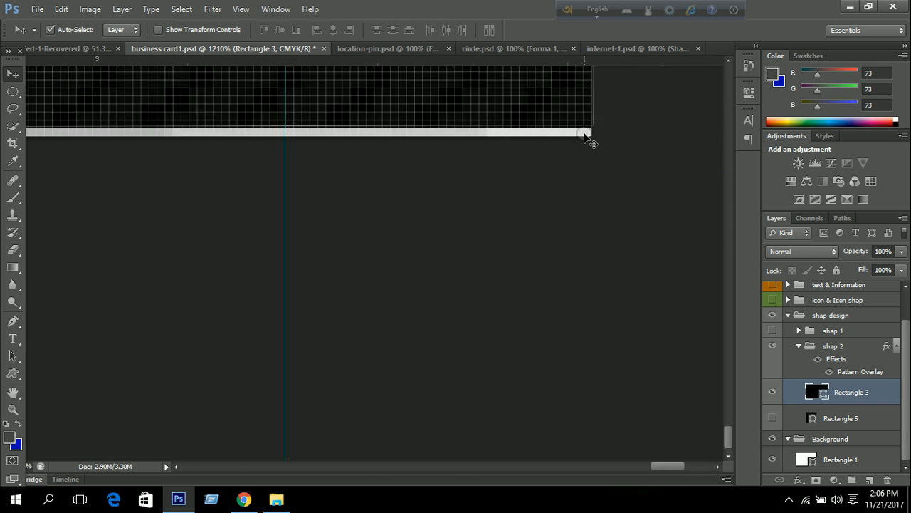
scroll(582, 141, down, 12)
Align Rectangle 3's bottom-left corner with the card, ending at 100.07% width and 100.37% height.
key(ctrl+t)
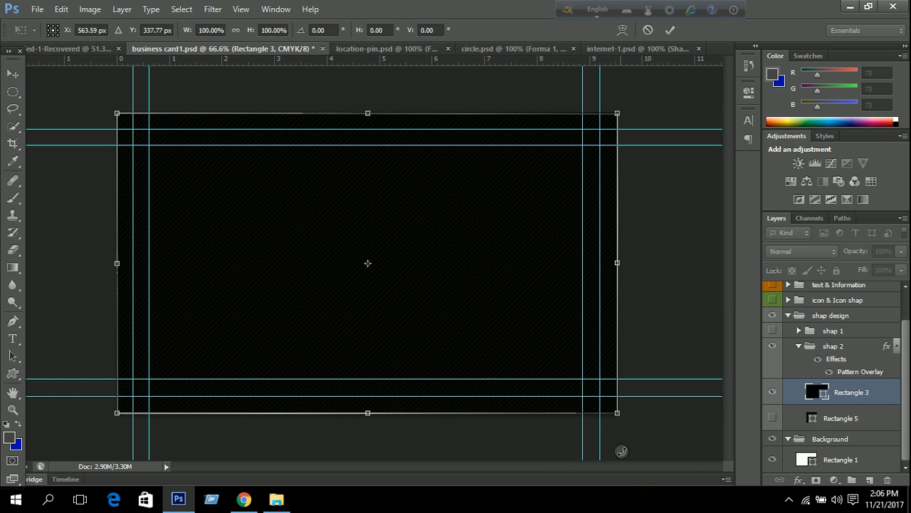
scroll(626, 421, up, 12)
drag(663, 356, 580, 150)
drag(353, 214, 408, 192)
scroll(408, 202, down, 10)
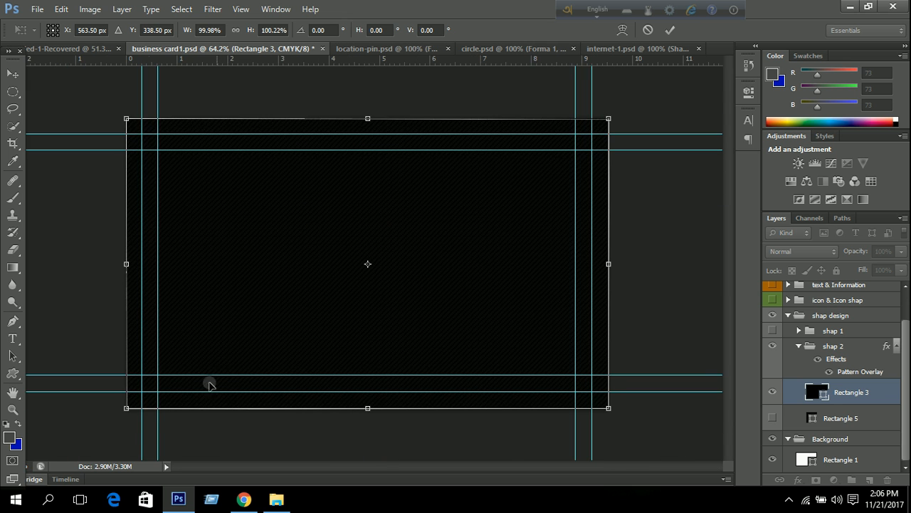
scroll(146, 442, up, 10)
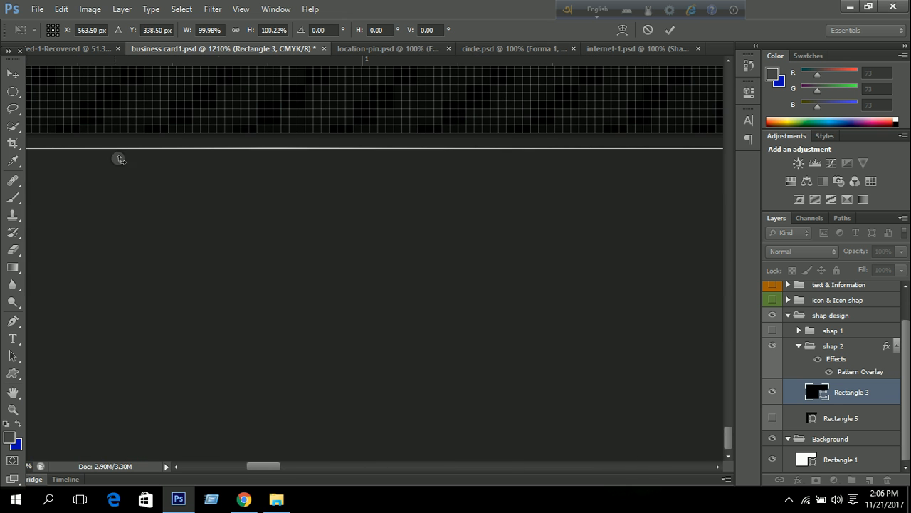
drag(211, 200, 350, 264)
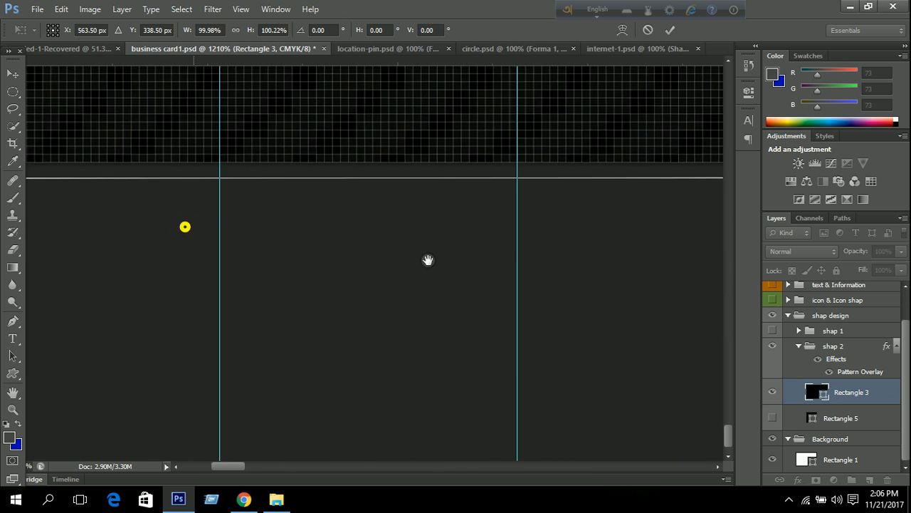
drag(226, 232, 707, 292)
scroll(399, 266, up, 4)
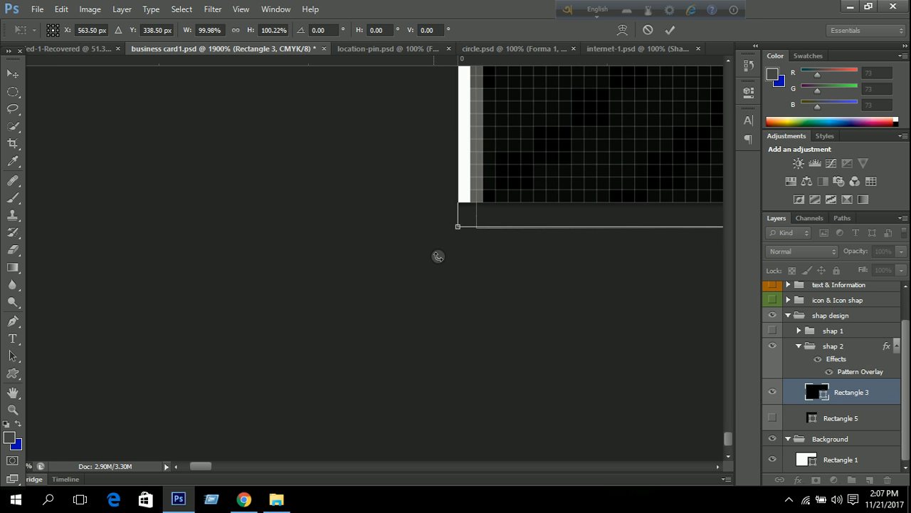
drag(460, 214, 432, 236)
scroll(515, 269, down, 20)
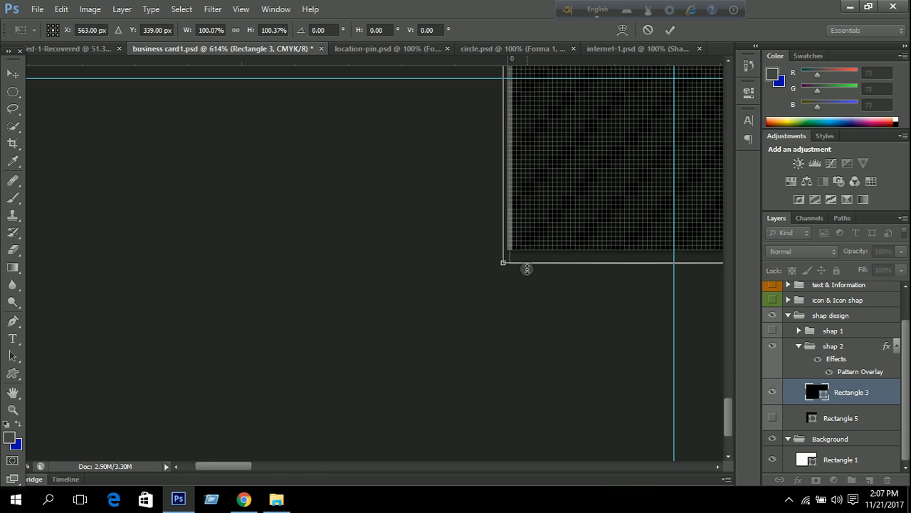
scroll(528, 272, down, 1)
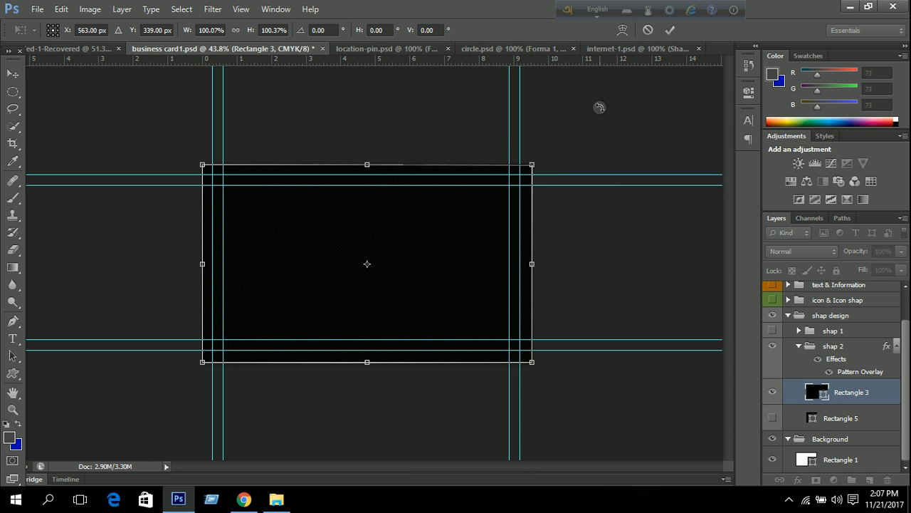
click(668, 29)
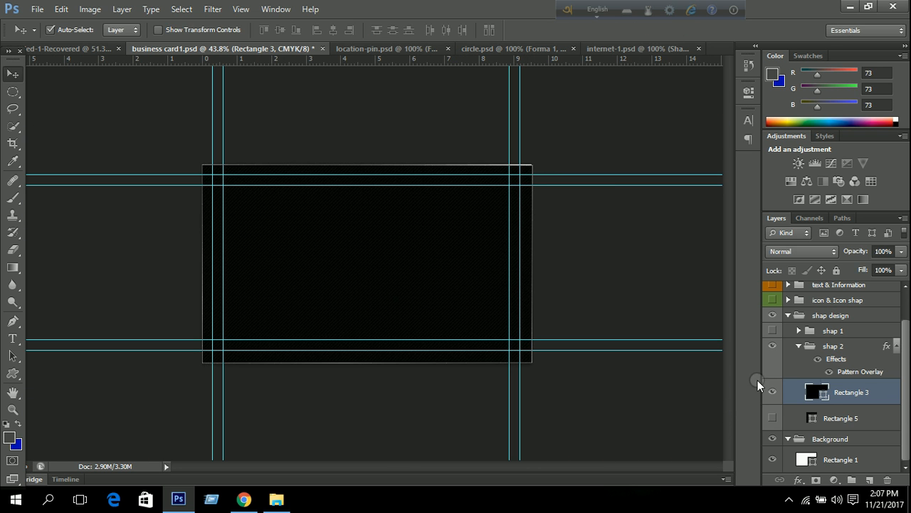
Show the logo & Company name group and nudge it right with the arrow keys.
scroll(805, 391, up, 1)
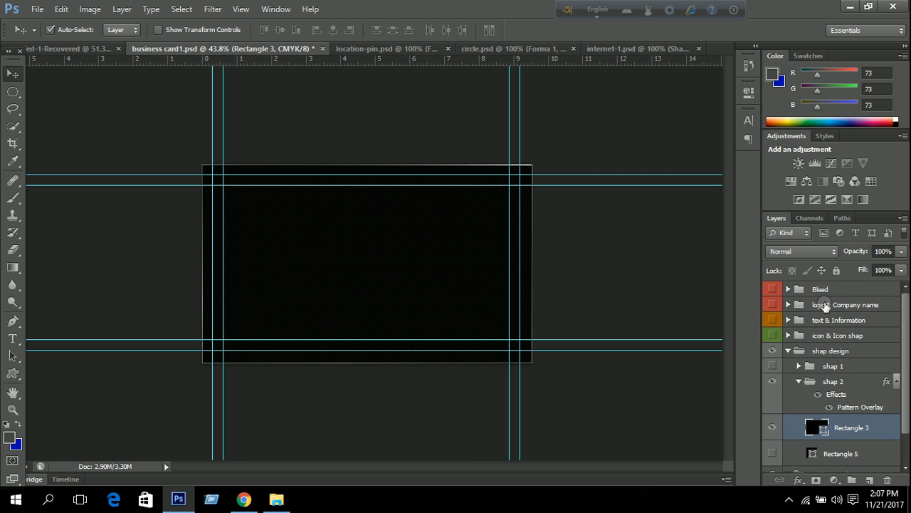
click(826, 304)
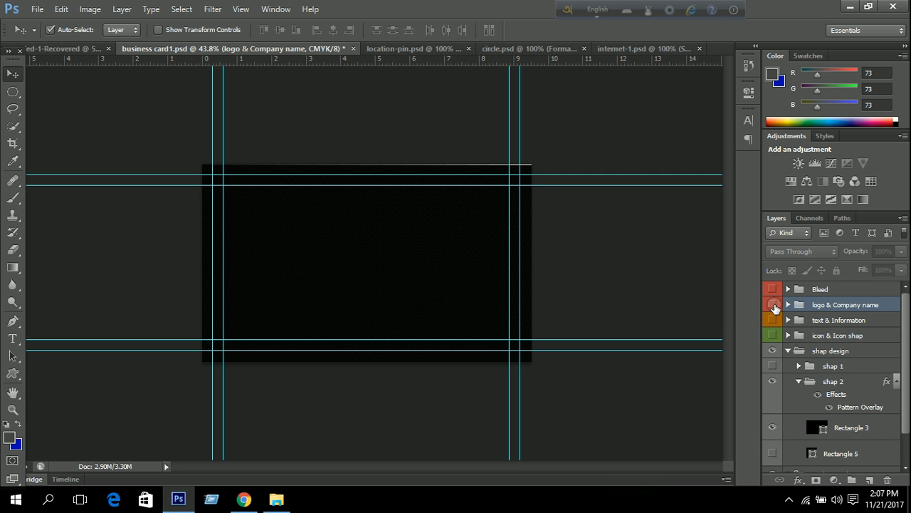
click(773, 305)
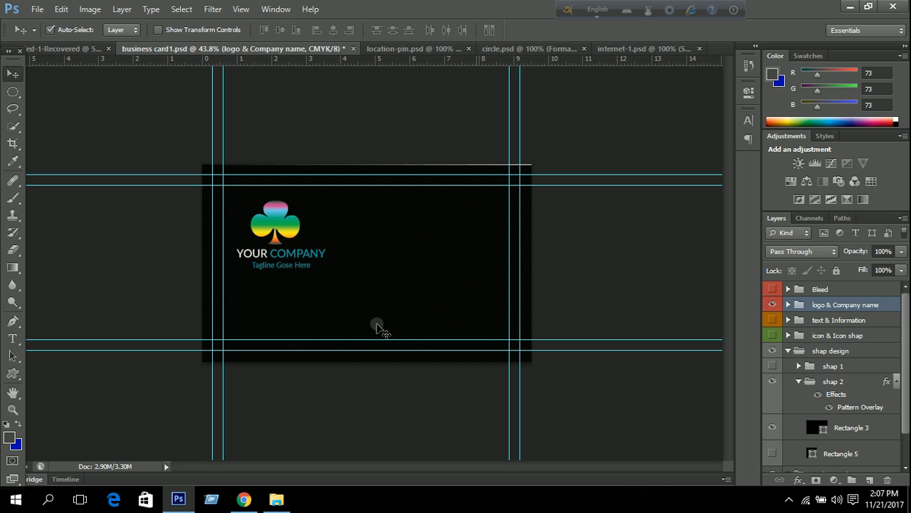
key(Right)
key(Right)
key(Right)
key(Right)
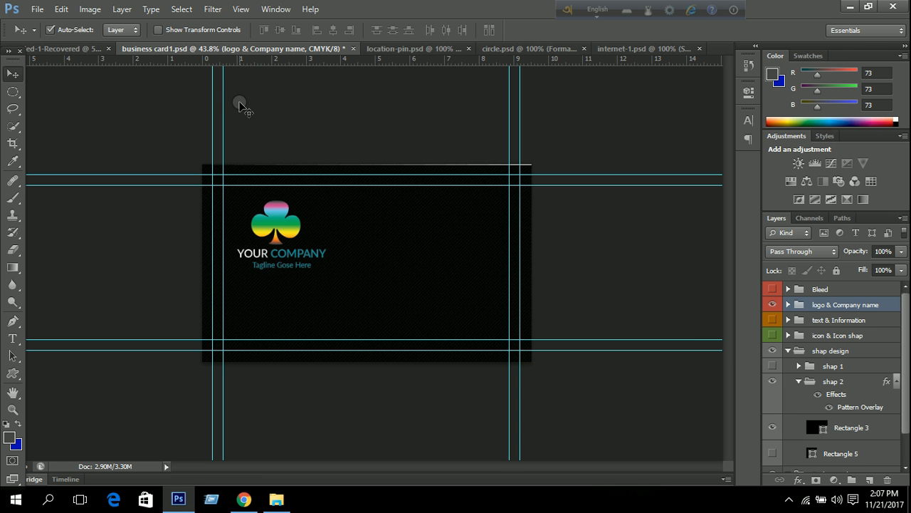
key(Right)
key(Right)
key(Right)
key(Right)
key(Right)
key(Right)
key(Right)
key(Right)
key(Right)
key(Right)
key(Right)
key(Right)
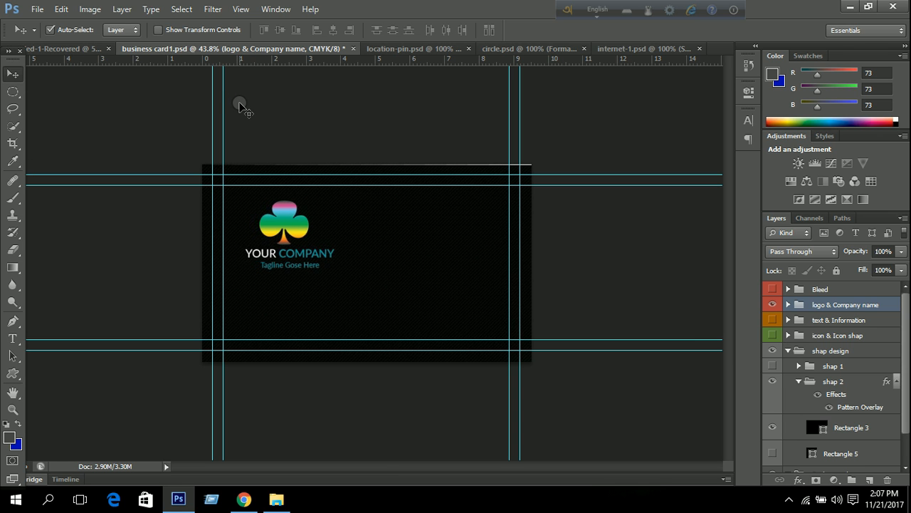
key(Right)
key(Right)
key(Right)
key(Right)
key(Right)
key(Right)
key(Right)
key(Right)
key(Right)
key(Right)
key(Right)
key(Right)
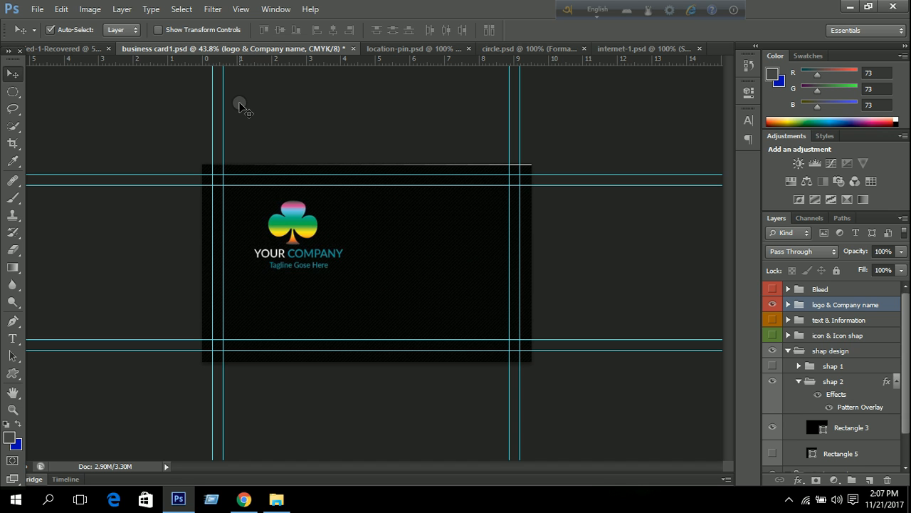
key(Right)
key(Right)
key(Right)
key(Right)
key(Right)
key(Right)
key(Right)
key(Right)
key(Right)
key(Right)
key(Right)
key(Right)
key(Right)
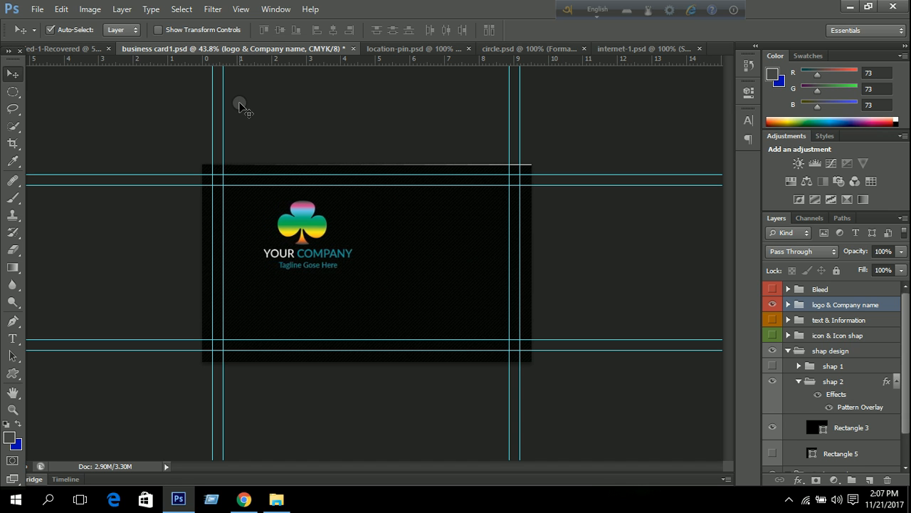
key(Right)
key(Right)
key(Right)
key(Right)
key(Right)
key(Right)
key(Right)
key(Right)
key(Right)
key(Right)
key(Right)
key(Right)
key(Right)
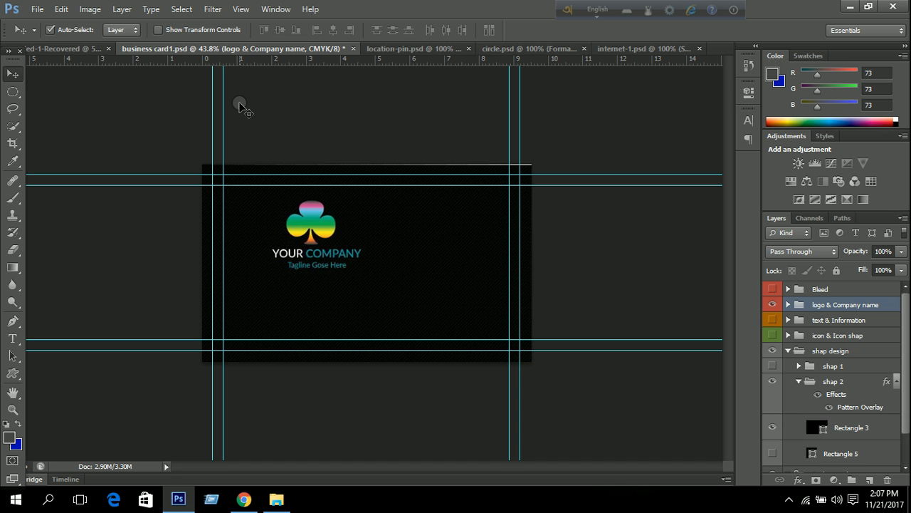
key(Right)
key(Right)
key(Right)
key(Right)
key(Right)
key(Right)
key(Right)
key(Right)
key(Right)
key(Right)
key(Right)
key(Right)
key(Right)
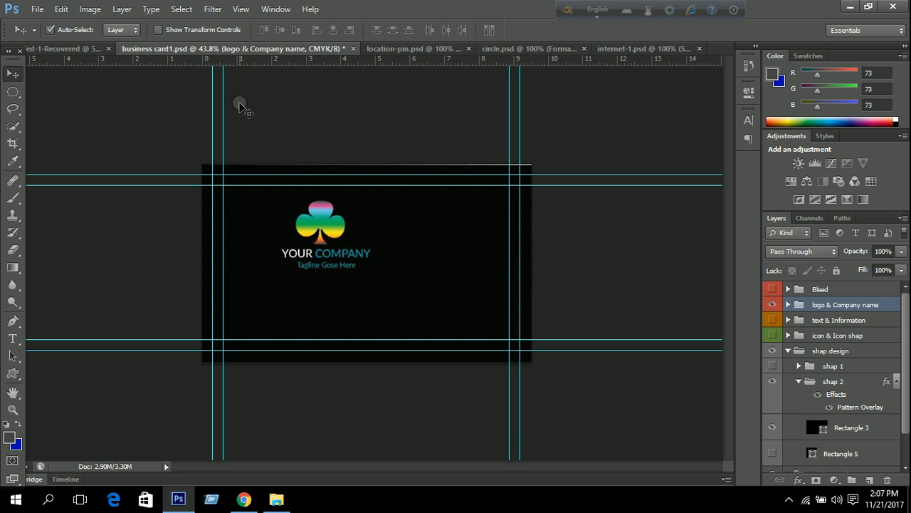
key(Right)
key(Right)
key(Right)
key(Right)
key(Right)
key(Right)
key(Right)
key(Right)
key(Right)
key(Right)
key(Right)
key(Right)
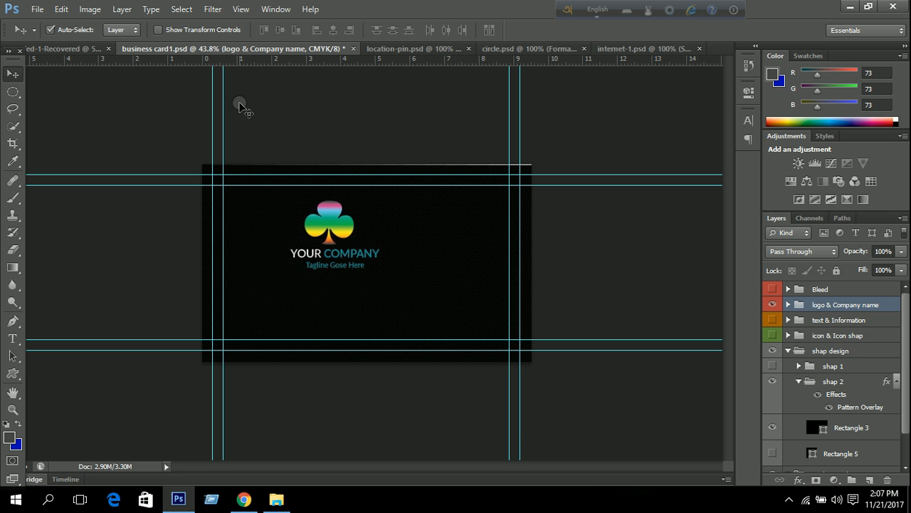
key(Right)
key(Right)
key(Right)
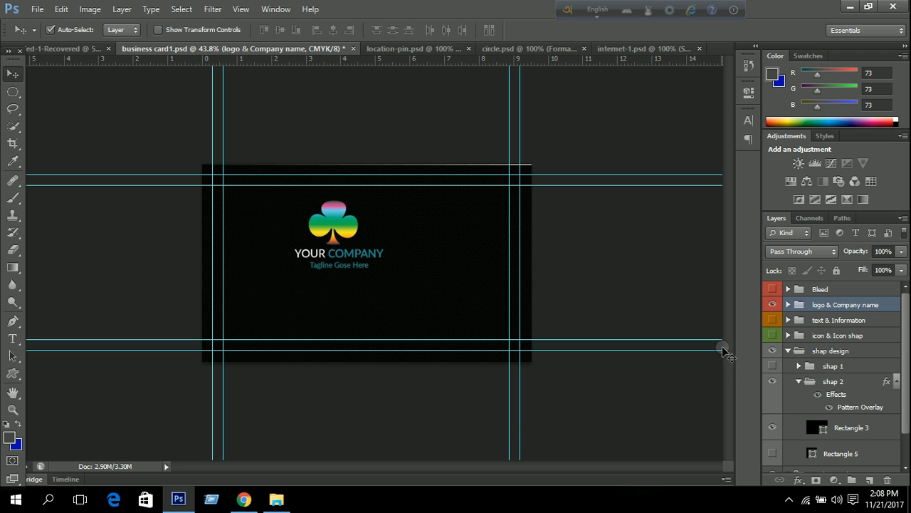
With the Move tool, shift the logo group further right using Shift+Right Arrow.
click(13, 71)
key(Right)
key(shift+Right)
key(shift+Right)
key(shift+Right)
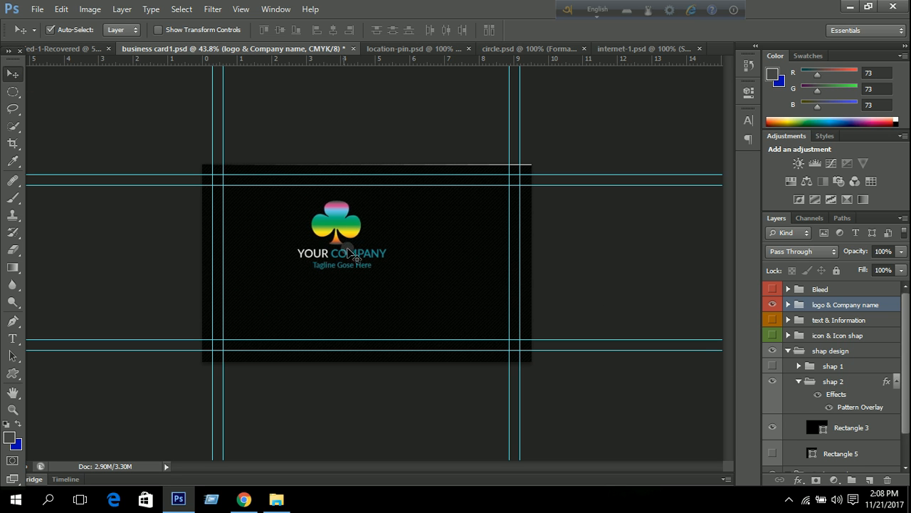
key(shift+Right)
key(shift+Right)
key(shift+Right)
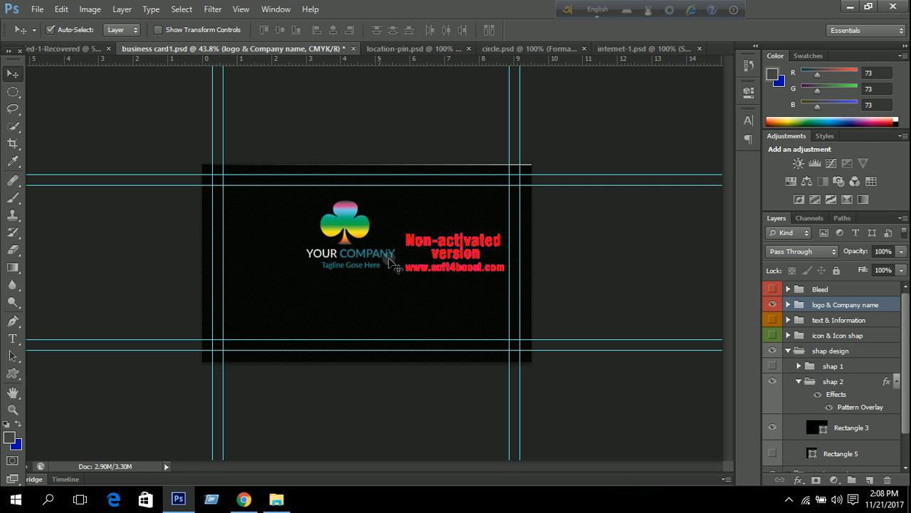
key(shift+Right)
key(shift+Right)
key(shift+Right)
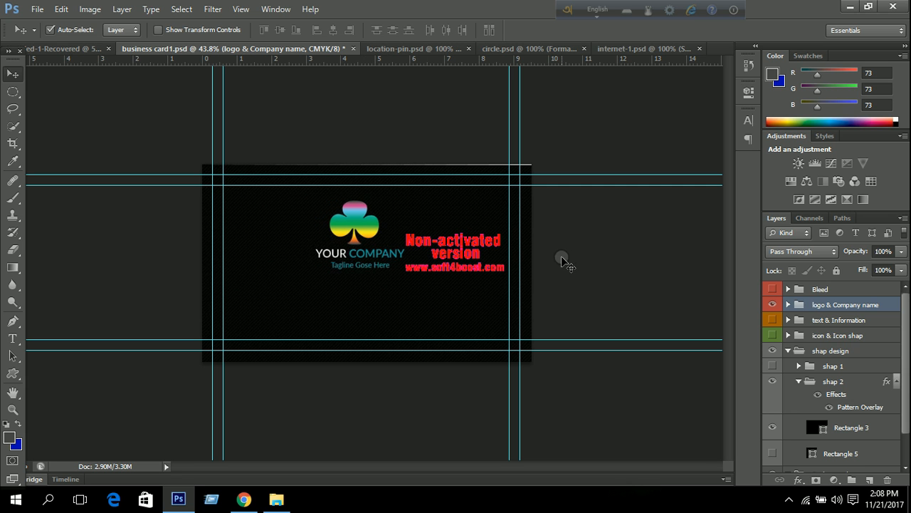
key(shift+Right)
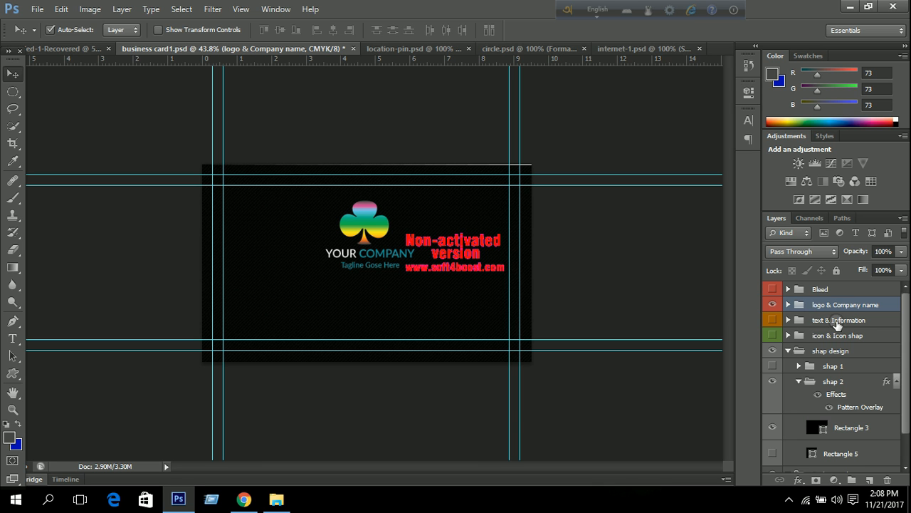
Align the logo group to Rectangle 3's horizontal and vertical centres.
scroll(847, 310, down, 2)
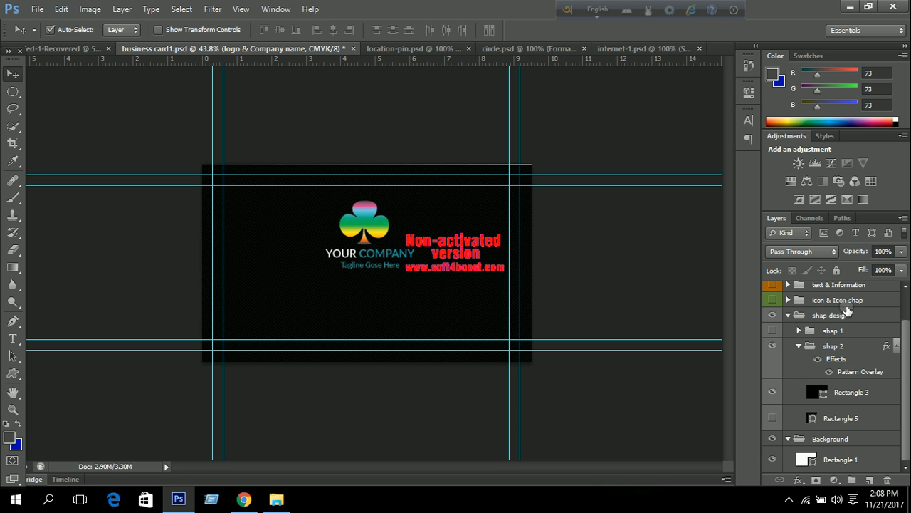
click(847, 398)
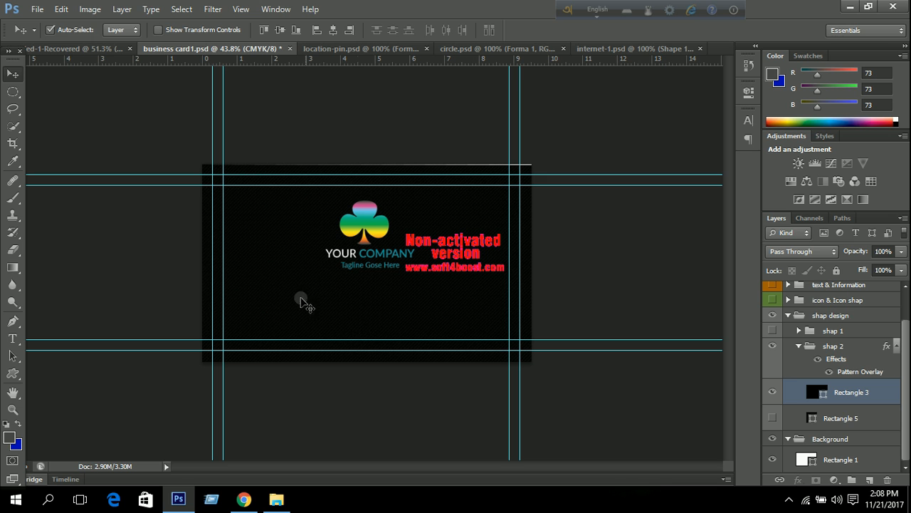
click(333, 30)
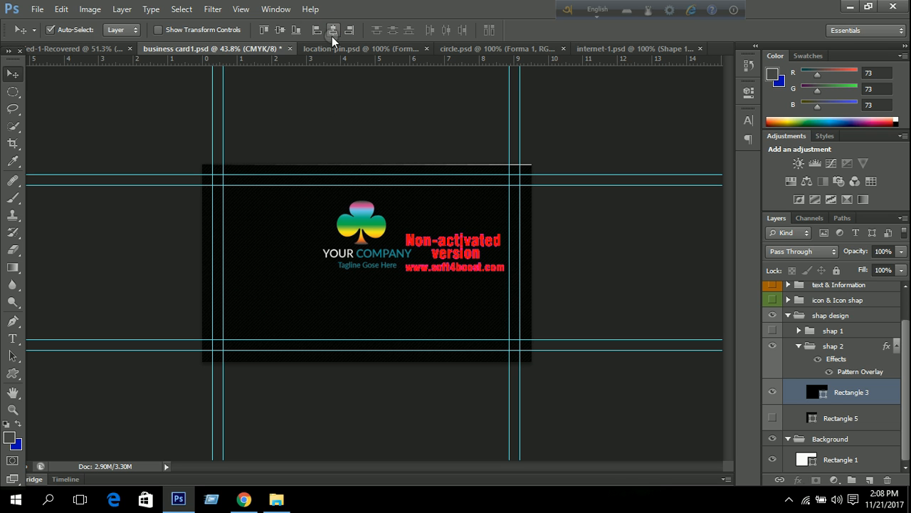
click(280, 29)
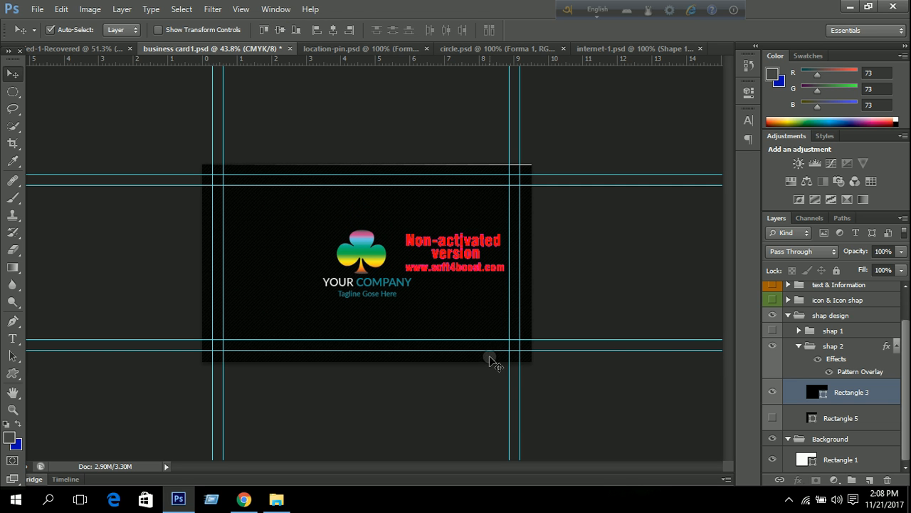
Select only the logo & Company name group and nudge it up four pixels.
scroll(819, 320, up, 2)
click(826, 306)
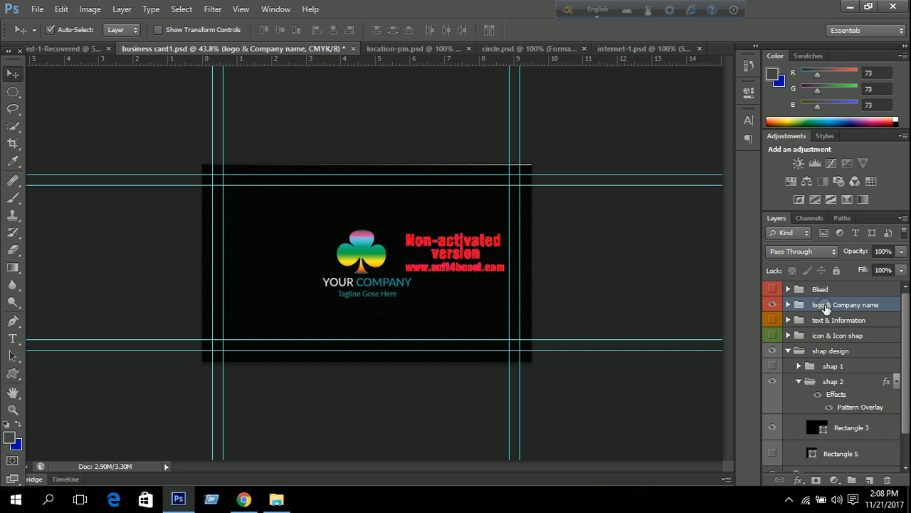
key(Up)
key(Up)
key(Up)
key(Up)
key(Up)
key(Up)
key(Up)
key(Up)
key(Up)
key(Up)
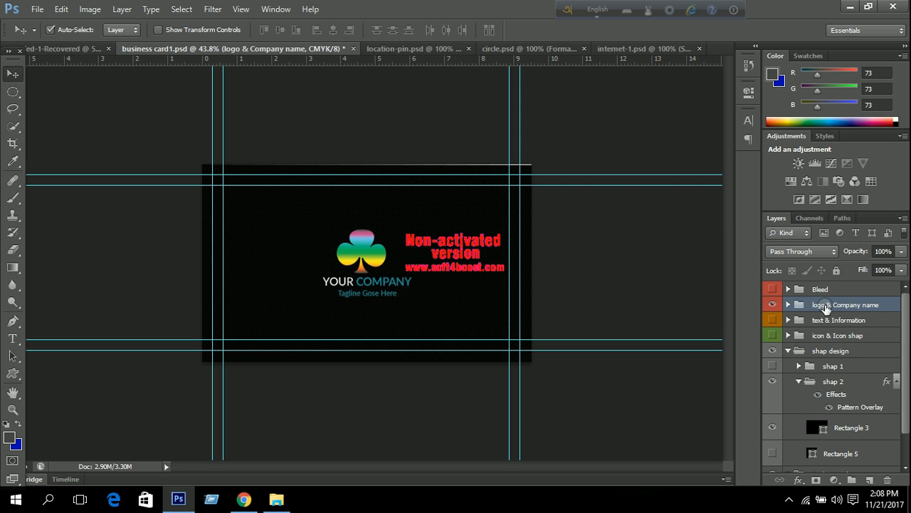
key(Up)
key(Up)
key(Up)
key(Up)
key(Up)
key(Up)
key(Up)
key(Up)
key(Up)
key(Up)
key(Up)
key(Up)
key(Up)
key(Up)
key(Up)
key(Up)
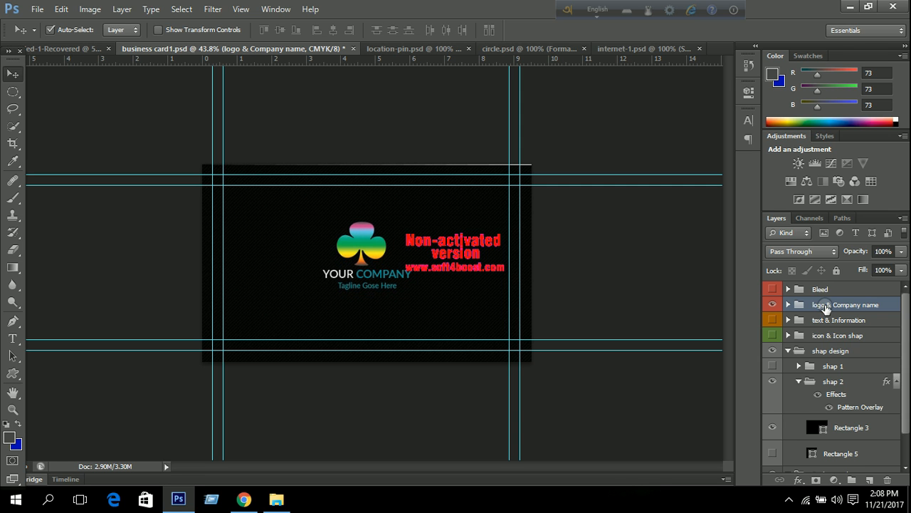
key(Up)
key(Up)
key(Up)
key(Up)
key(Up)
key(Up)
key(Up)
key(Up)
key(Up)
key(Up)
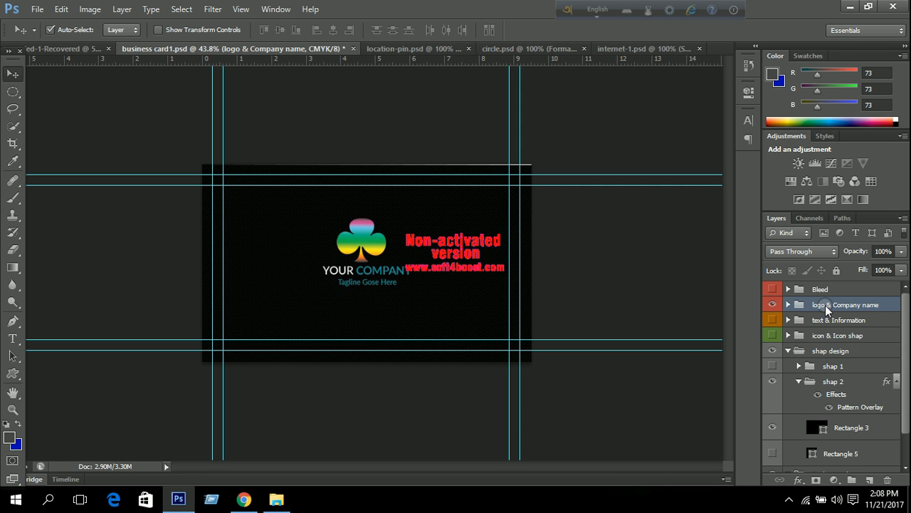
key(Up)
key(Up)
key(Up)
key(Up)
key(Up)
key(Up)
key(Up)
key(Up)
key(Up)
key(Up)
key(Up)
key(Up)
key(Up)
key(Up)
key(Up)
key(Up)
key(Up)
key(Up)
key(Up)
key(Up)
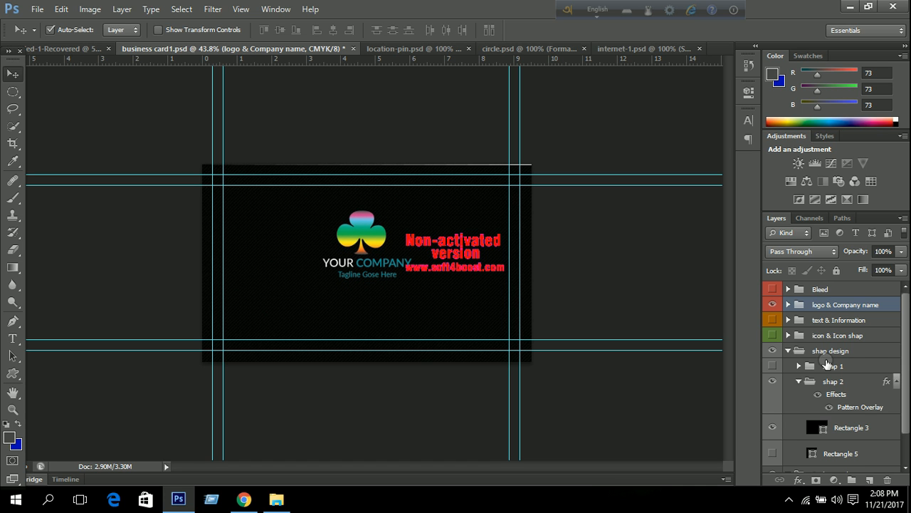
Expand the icon groups, show the contact icons, and hide the phone and pin glyphs, keeping the globe.
click(788, 335)
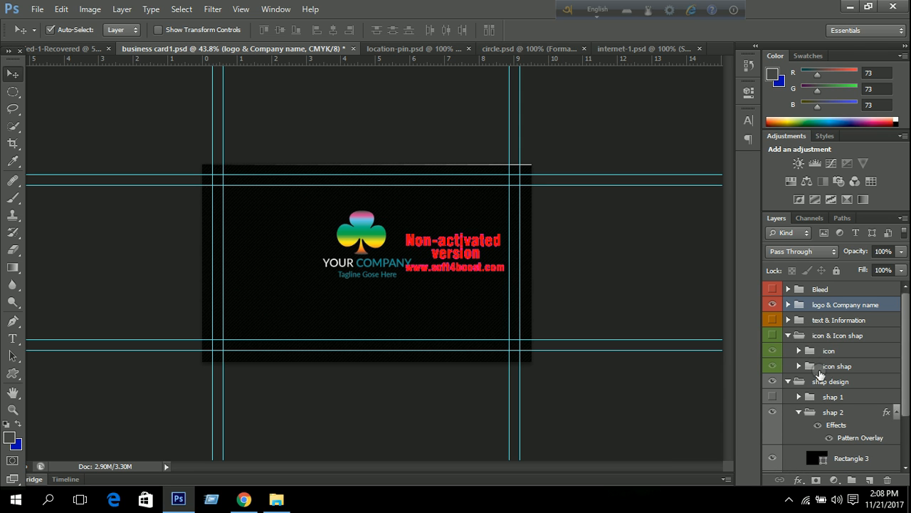
click(799, 351)
click(847, 424)
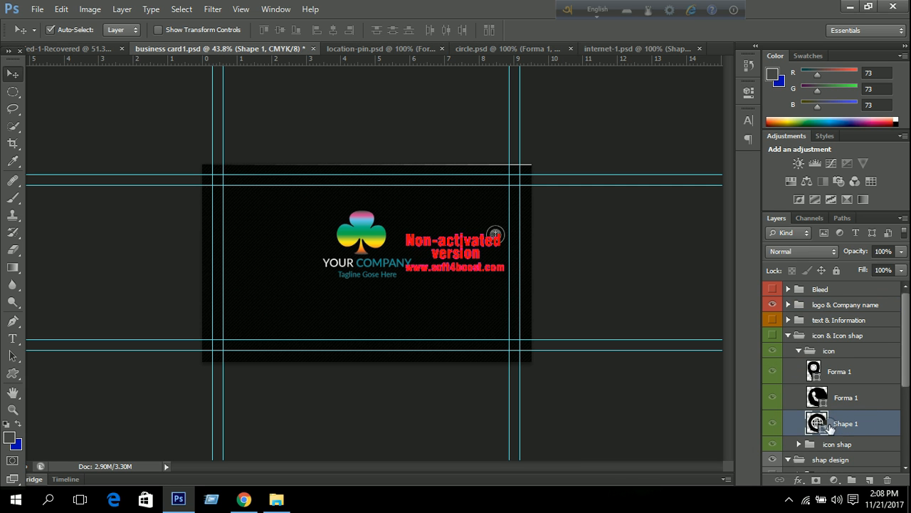
click(769, 424)
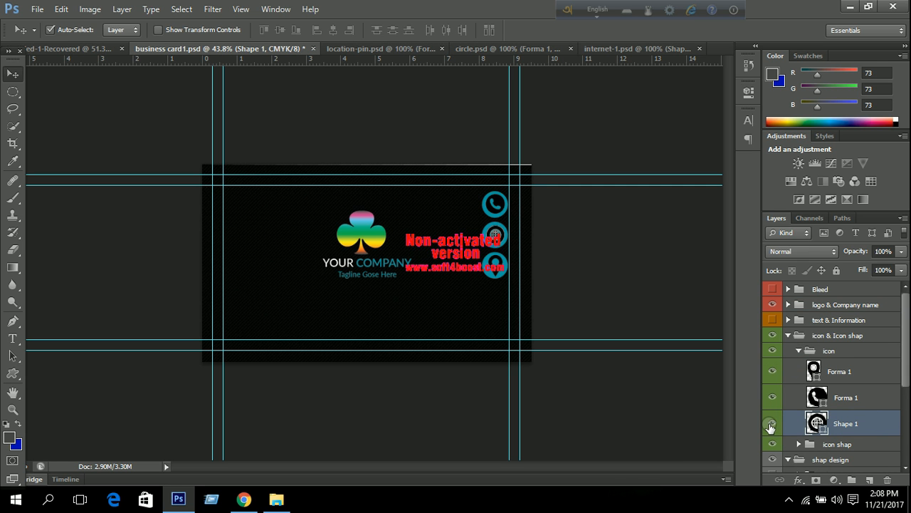
click(770, 424)
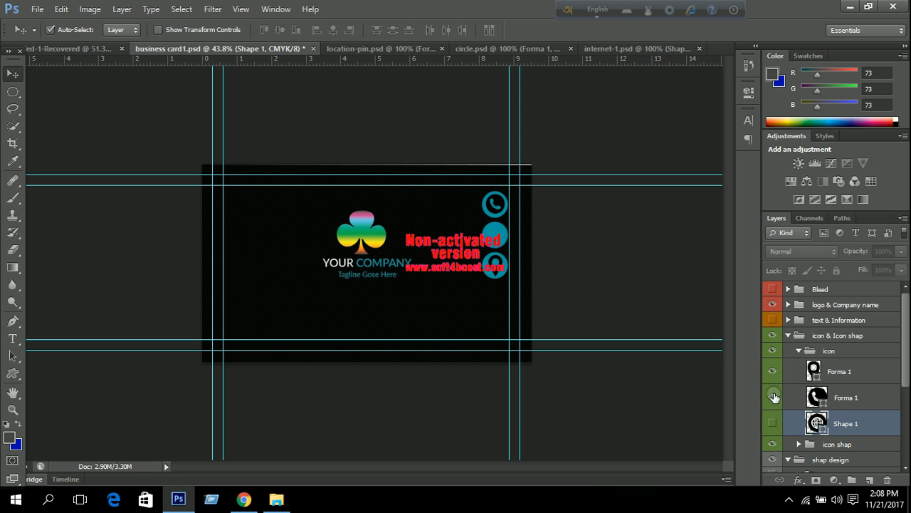
click(773, 398)
click(773, 372)
click(770, 349)
click(772, 336)
click(773, 335)
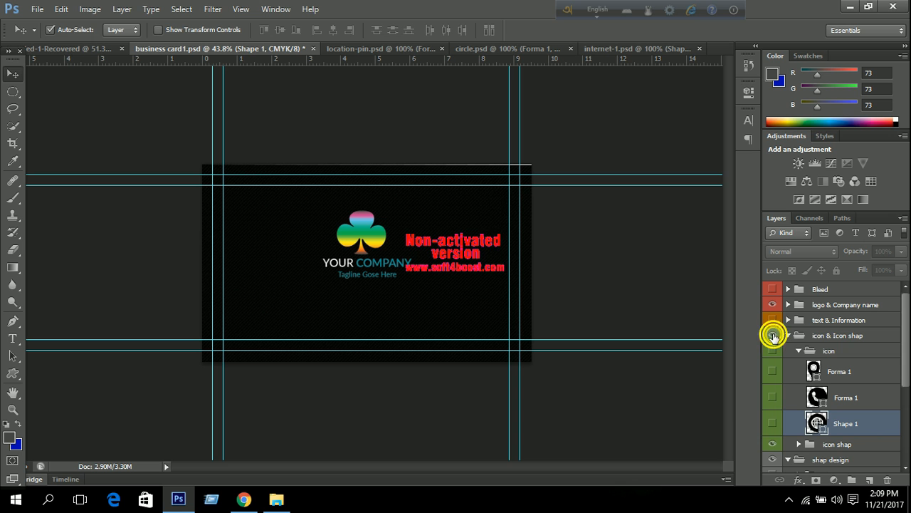
click(774, 423)
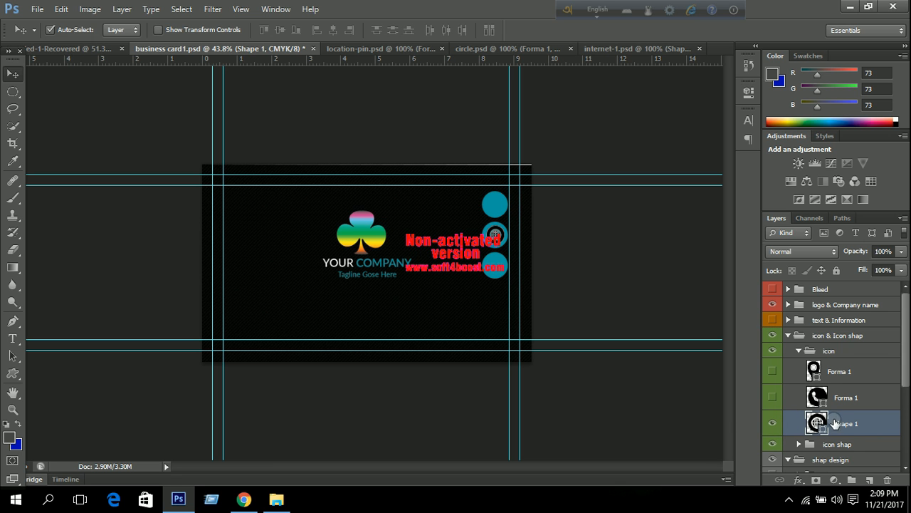
Expand the icon shap group and hide its three teal circles.
scroll(830, 427, down, 1)
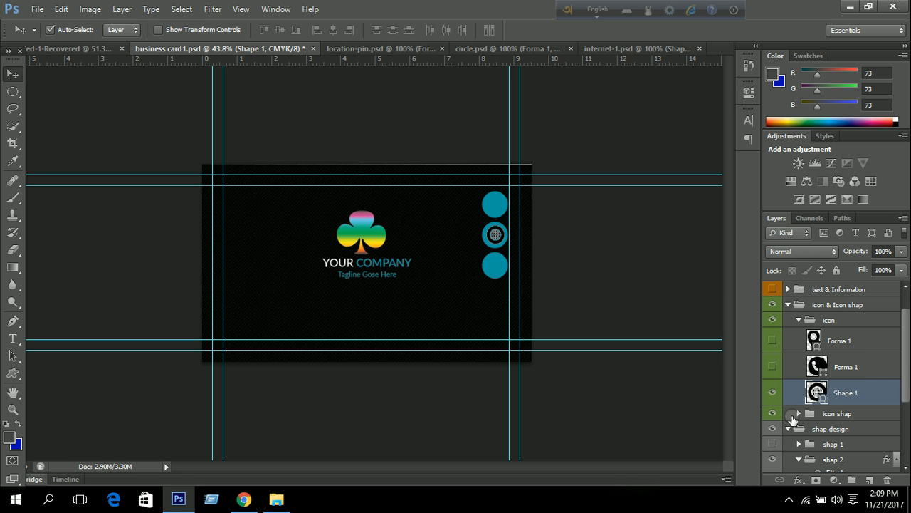
scroll(793, 416, up, 1)
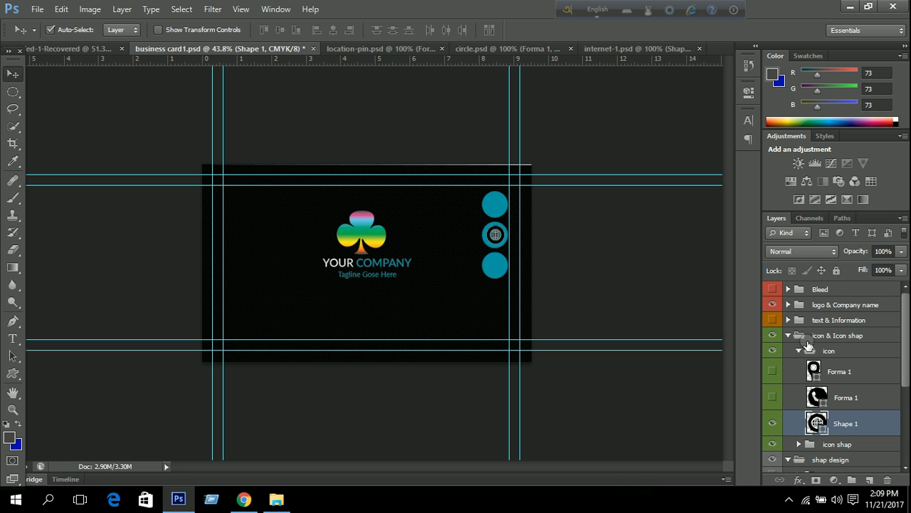
scroll(826, 388, down, 1)
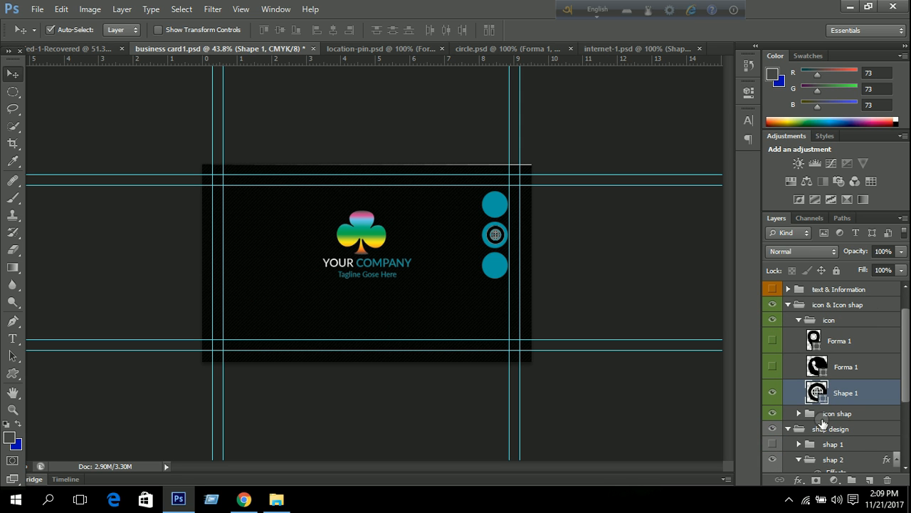
click(799, 413)
scroll(783, 392, down, 1)
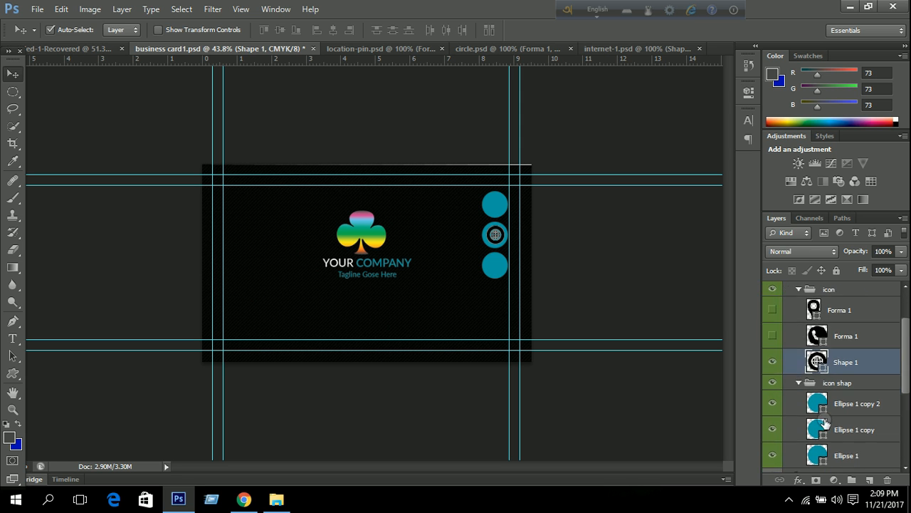
click(776, 383)
click(772, 385)
click(774, 385)
click(854, 360)
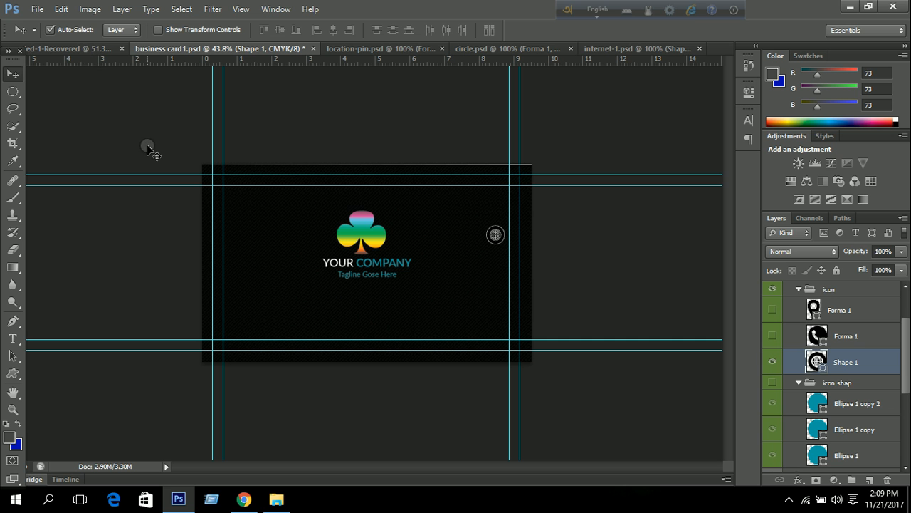
Move the Shape 1 globe icon to the card's lower left with Free Transform.
key(ctrl+t)
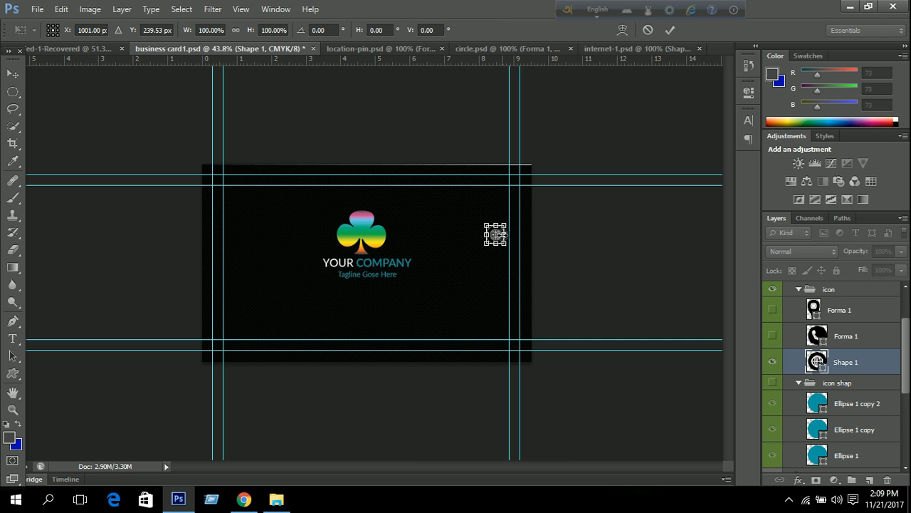
key(ctrl+plus)
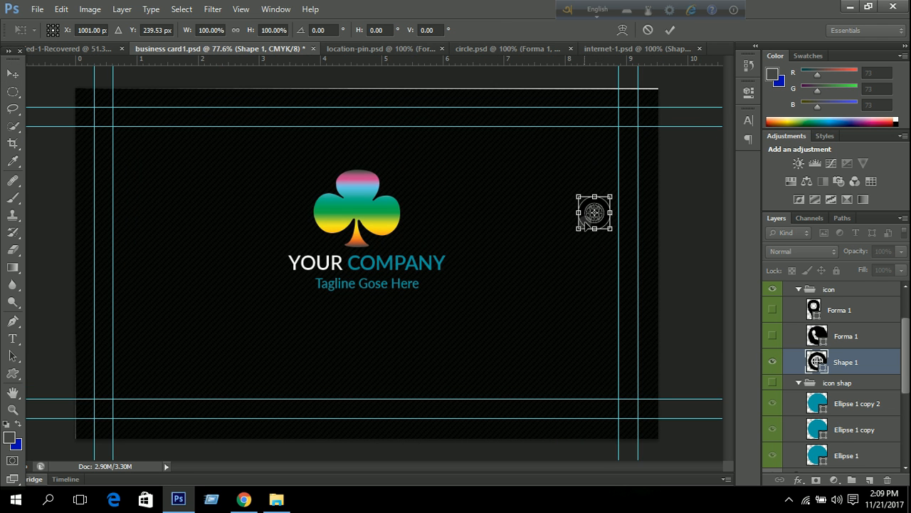
drag(586, 220, 282, 383)
key(Left)
key(Left)
key(Left)
key(Left)
key(Left)
key(Left)
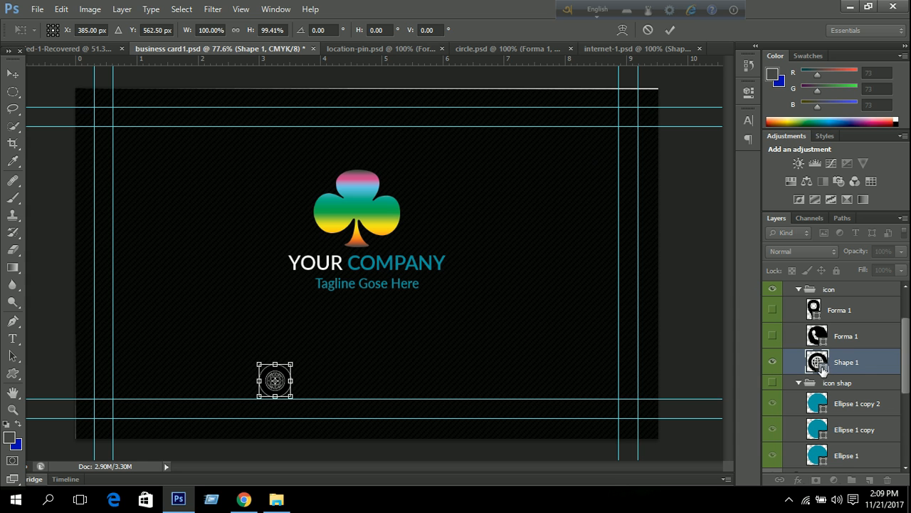
click(670, 30)
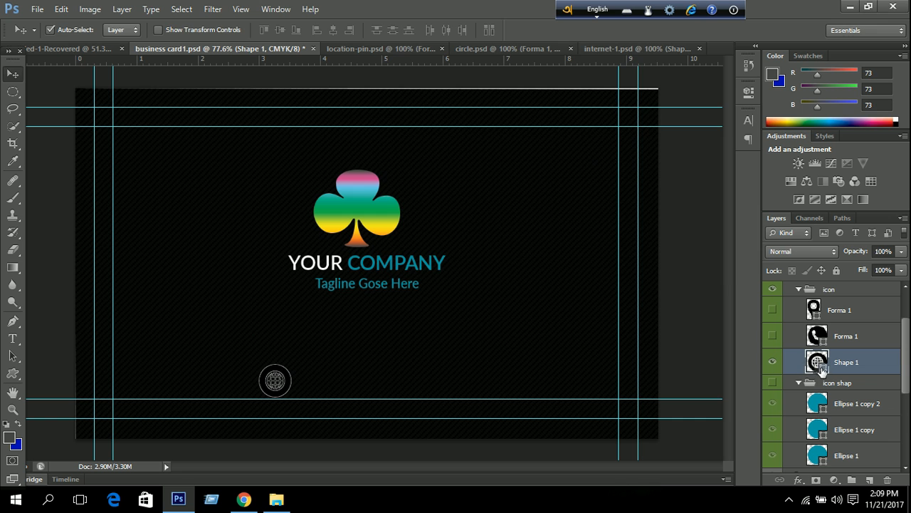
Recolour the globe to teal #009da7, sampled from the word COMPANY.
double_click(817, 362)
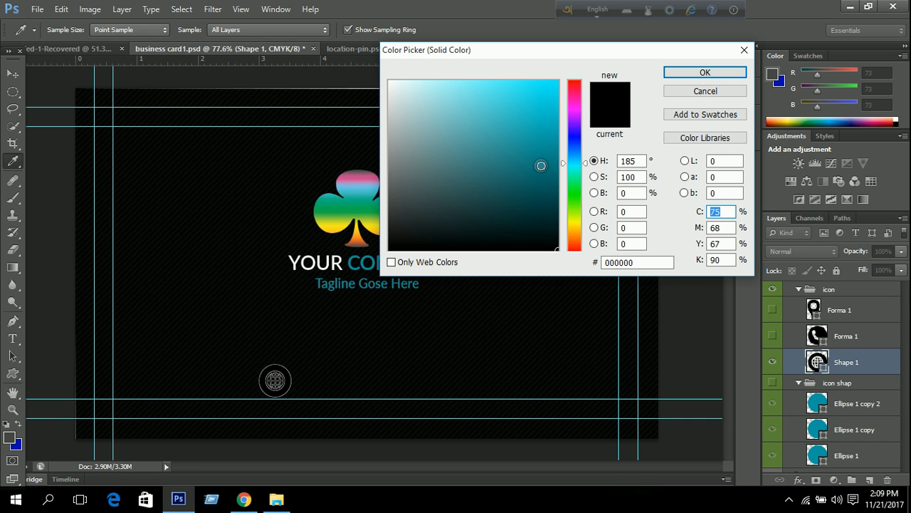
click(355, 267)
click(682, 74)
scroll(330, 372, down, 4)
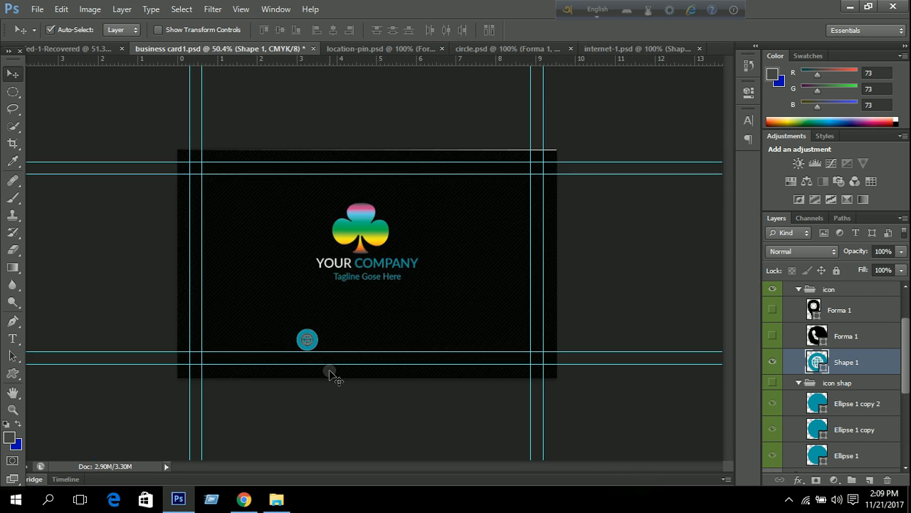
scroll(330, 372, up, 6)
scroll(330, 371, down, 4)
scroll(329, 370, up, 3)
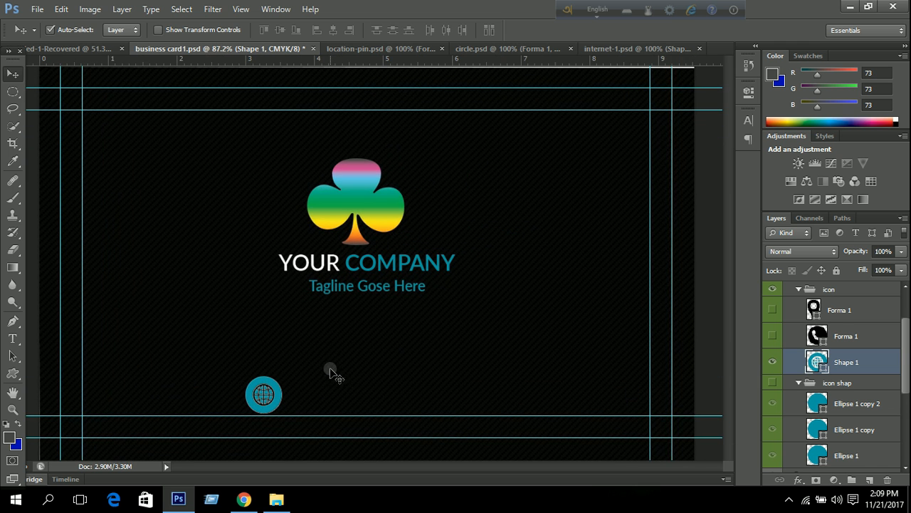
scroll(810, 342, up, 3)
Expand the text & Information group, select the web address layer and make the group visible.
click(796, 335)
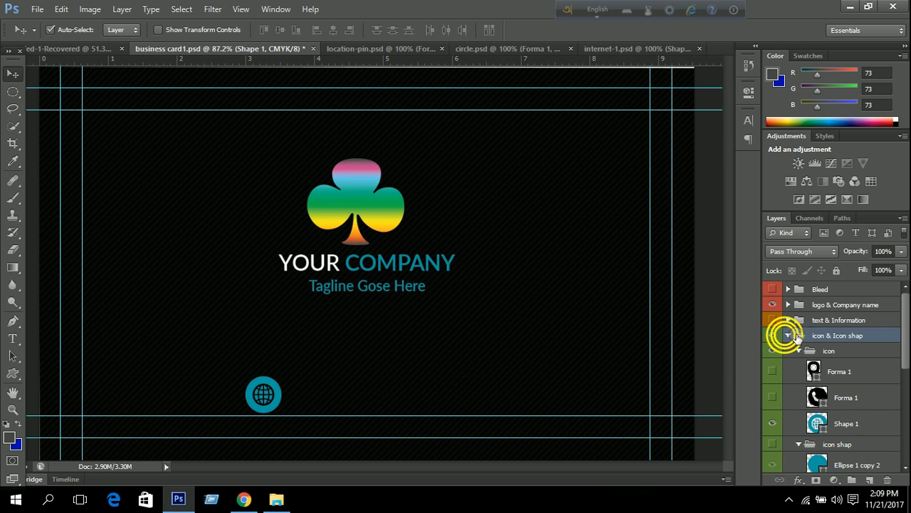
click(788, 320)
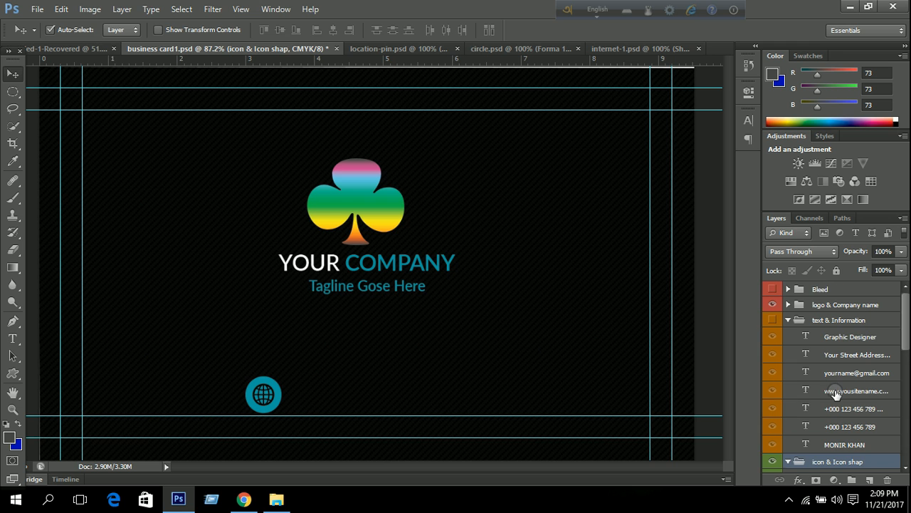
scroll(836, 393, down, 1)
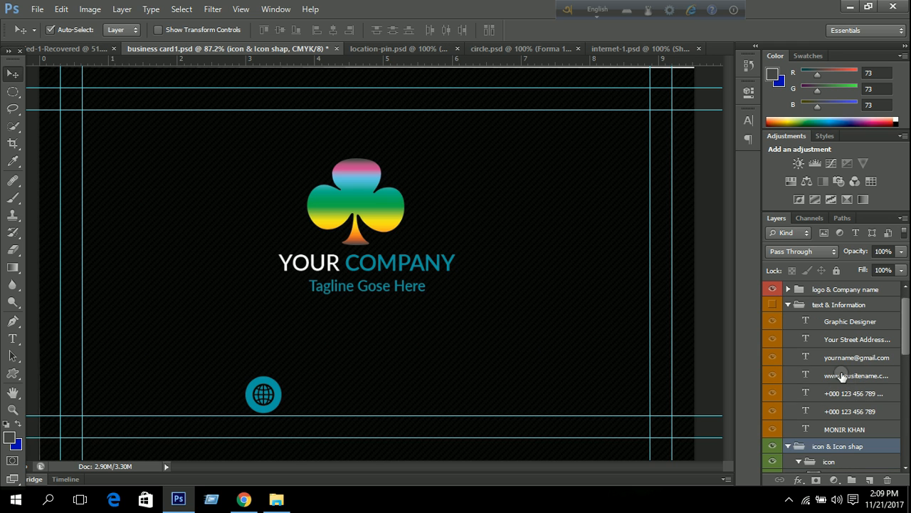
click(842, 378)
click(770, 379)
Hide the title, street address, email, both phone lines and the cardholder's name.
scroll(815, 379, up, 1)
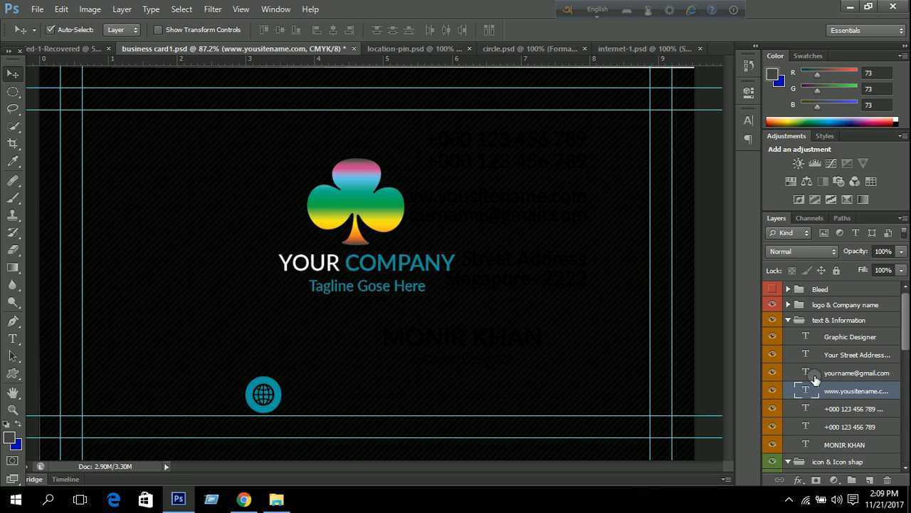
click(773, 336)
click(774, 356)
click(773, 372)
click(772, 409)
click(773, 426)
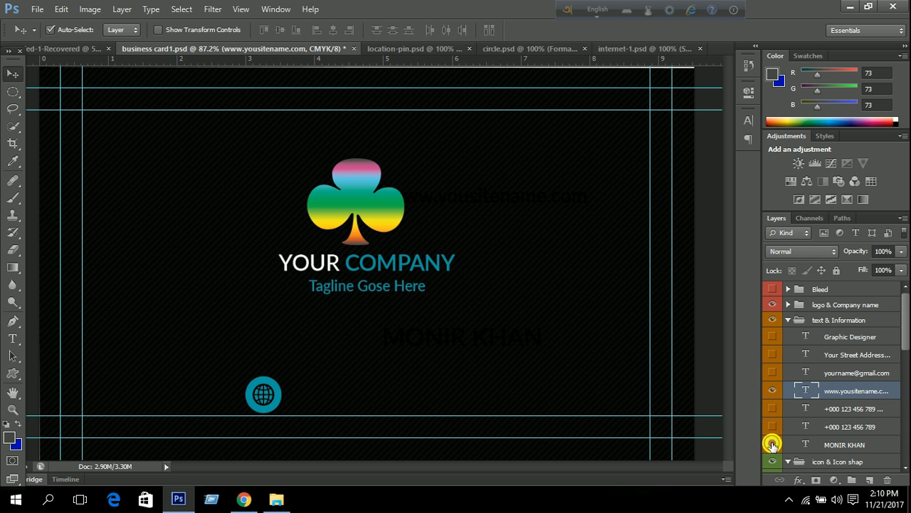
click(773, 446)
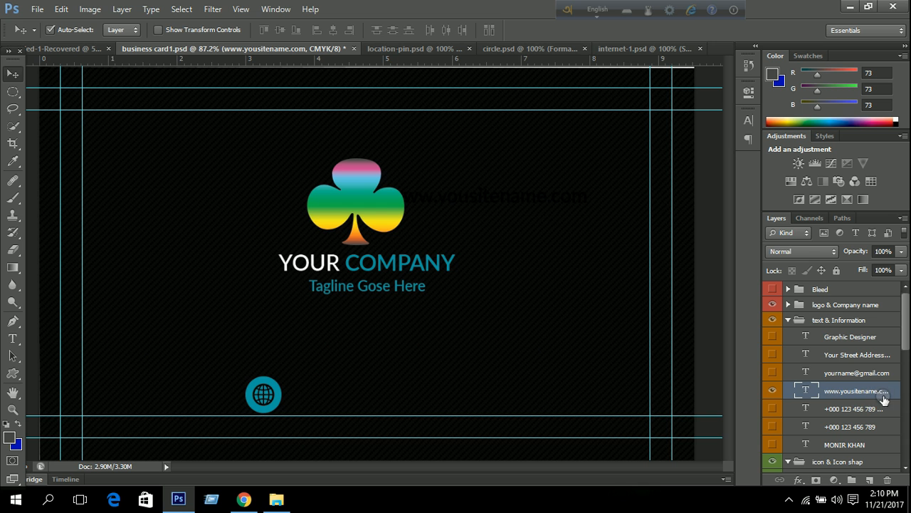
click(748, 119)
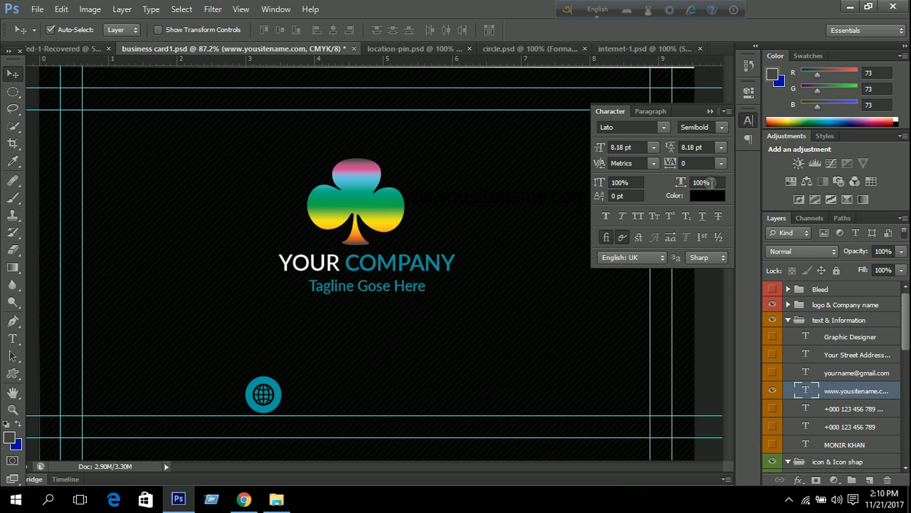
click(701, 193)
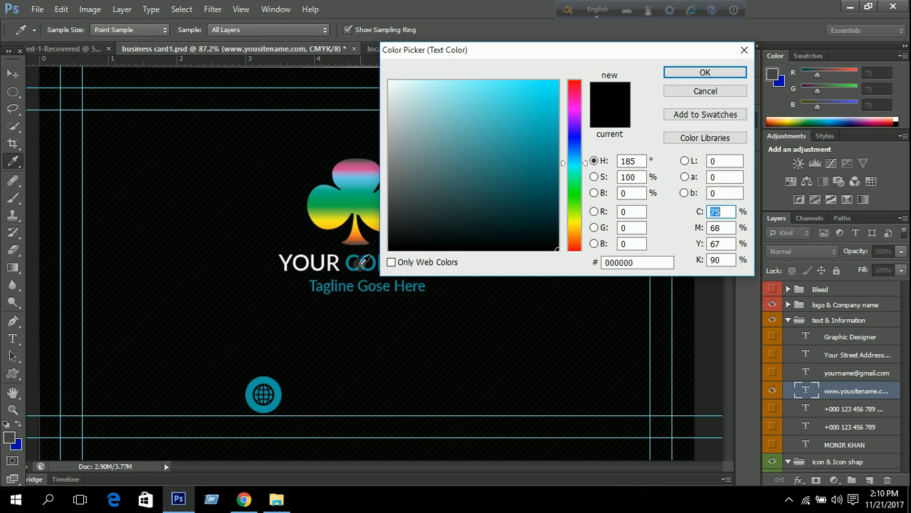
drag(436, 106, 363, 75)
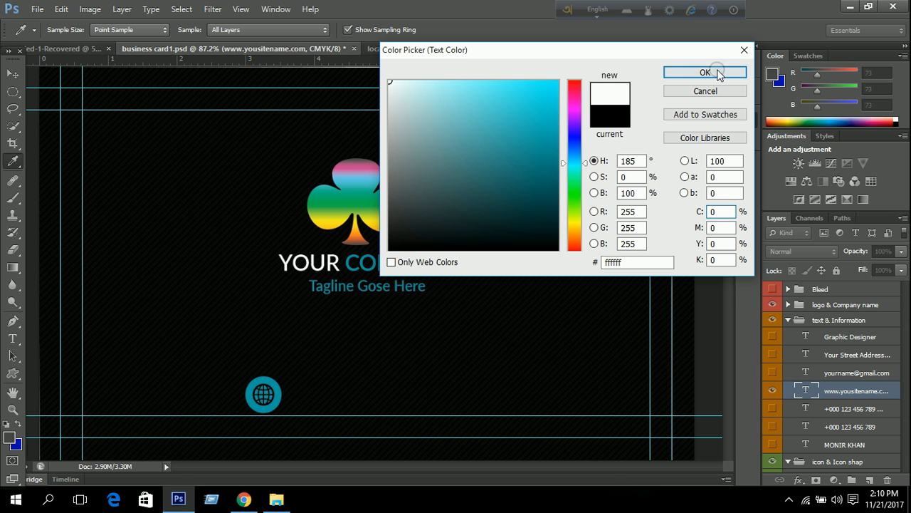
click(725, 73)
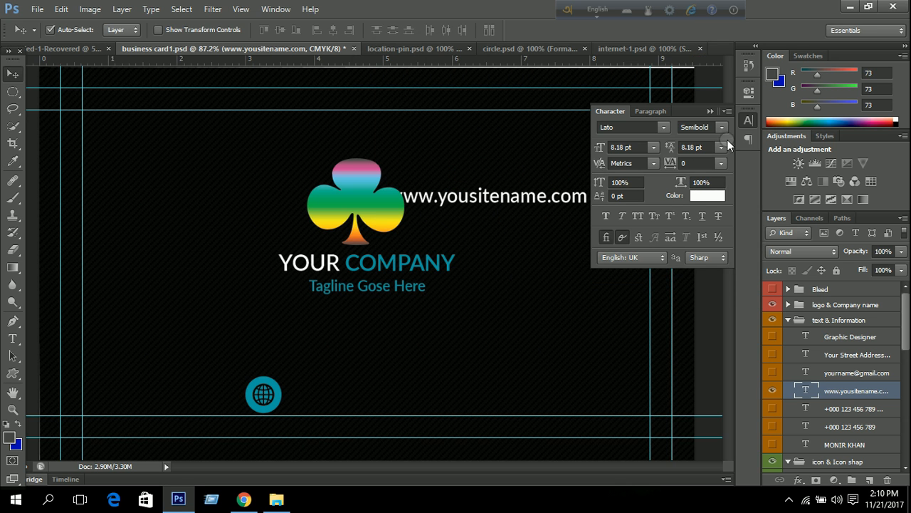
click(711, 111)
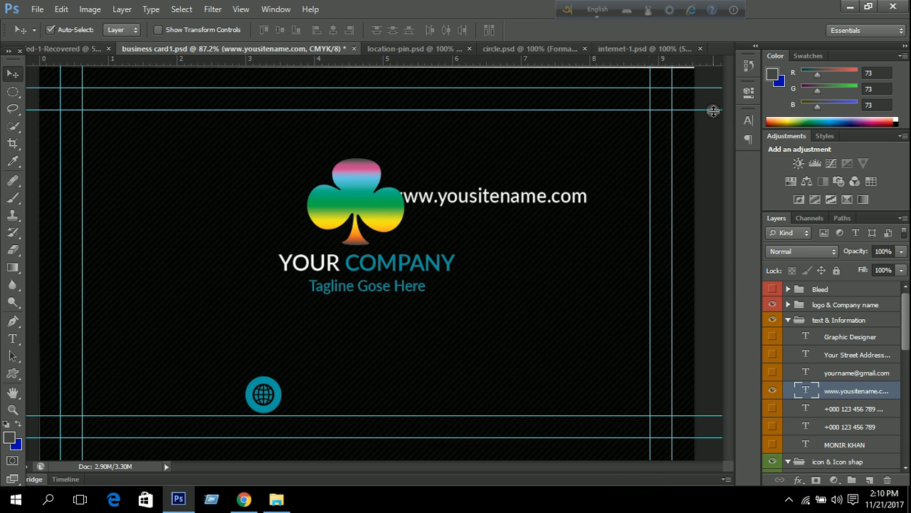
Move the web address beside the teal globe icon near the card's bottom.
key(ctrl+t)
drag(514, 198, 383, 396)
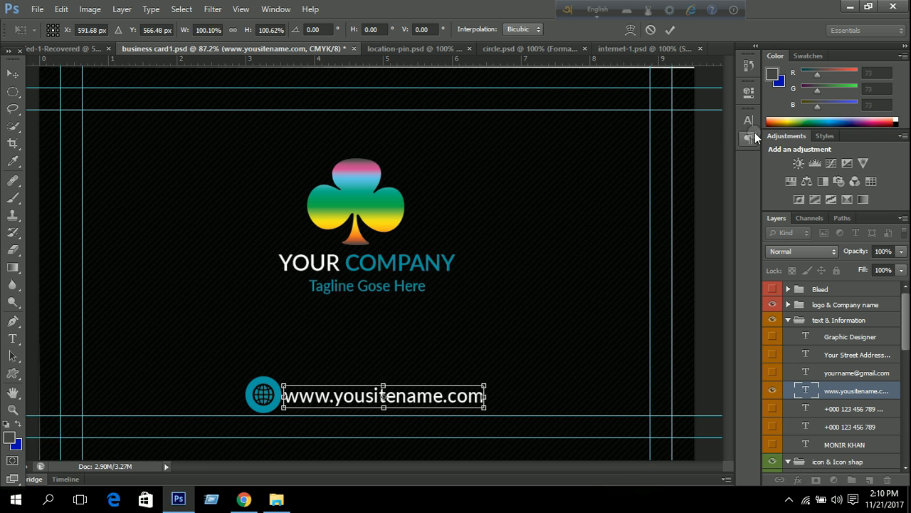
click(670, 30)
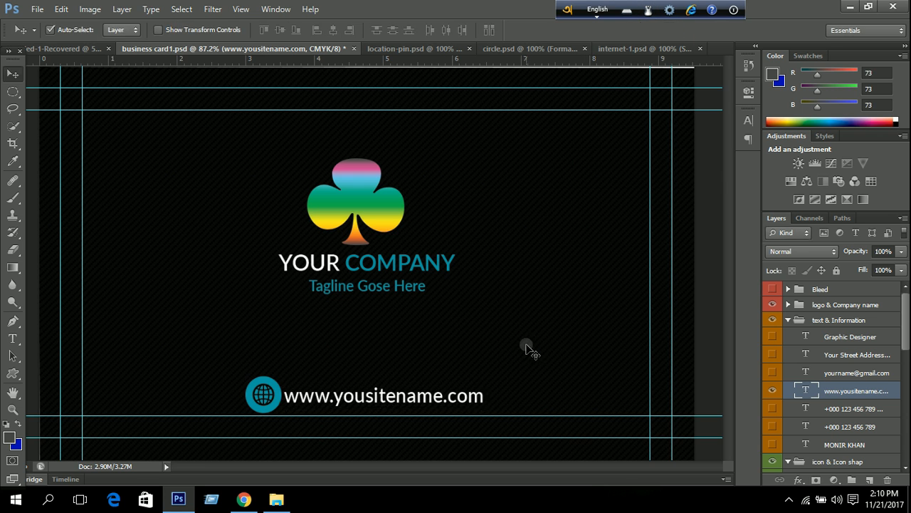
Fit the card on screen and set the web address font size to 6 pt.
scroll(525, 342, down, 5)
key(ctrl+0)
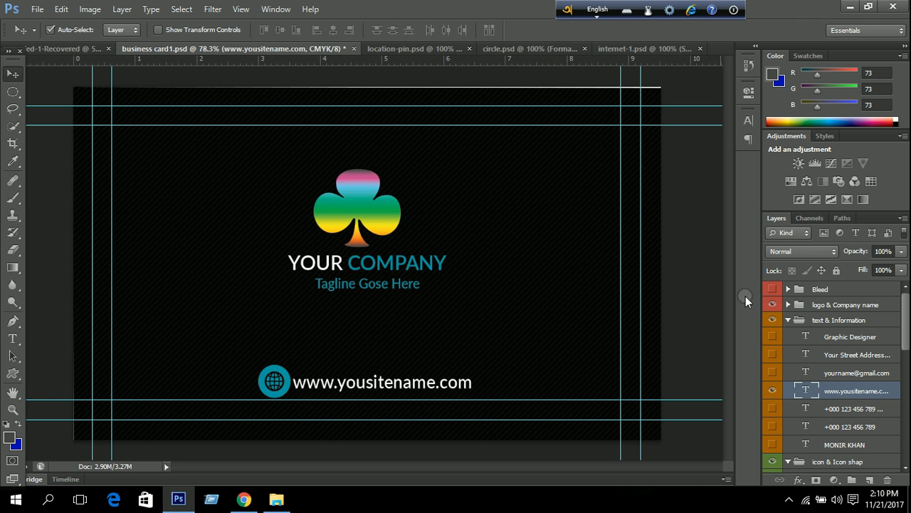
click(747, 121)
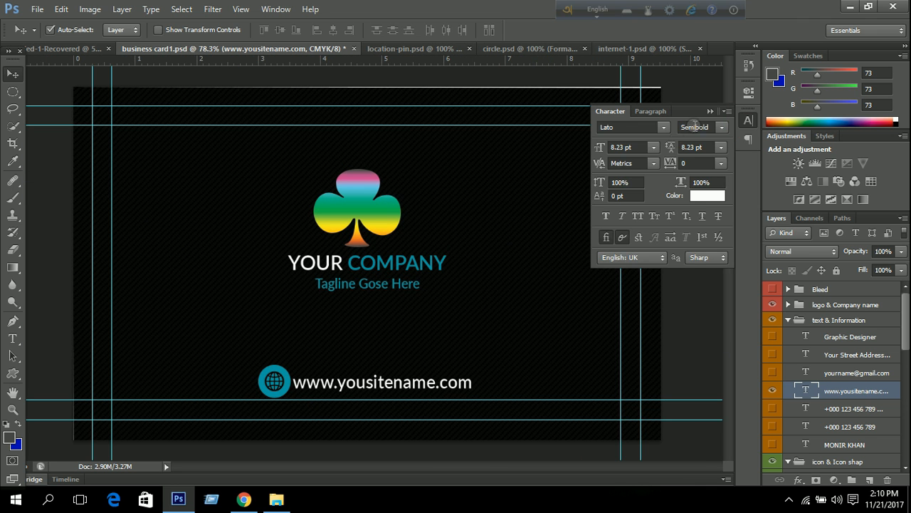
click(653, 146)
click(654, 183)
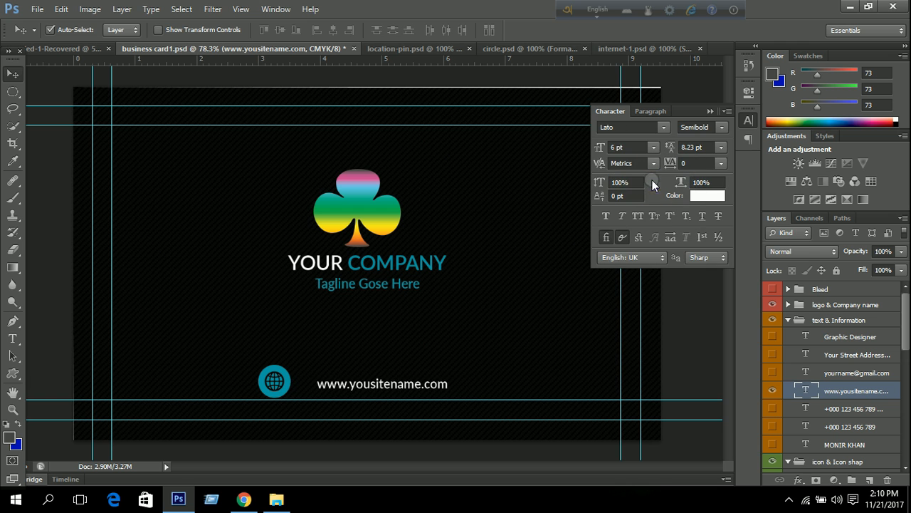
click(712, 110)
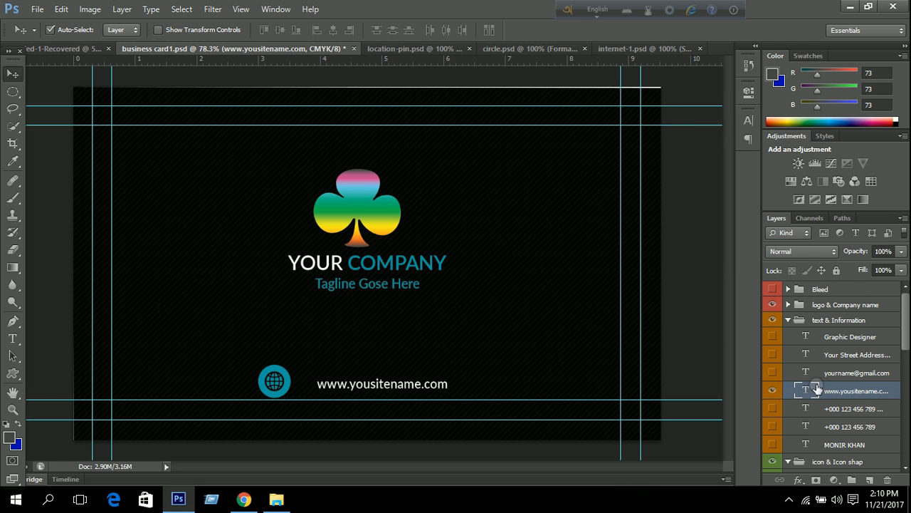
Scale the Shape 1 globe icon to about 53% and nudge it 2 px left.
scroll(822, 399, down, 4)
scroll(826, 403, down, 3)
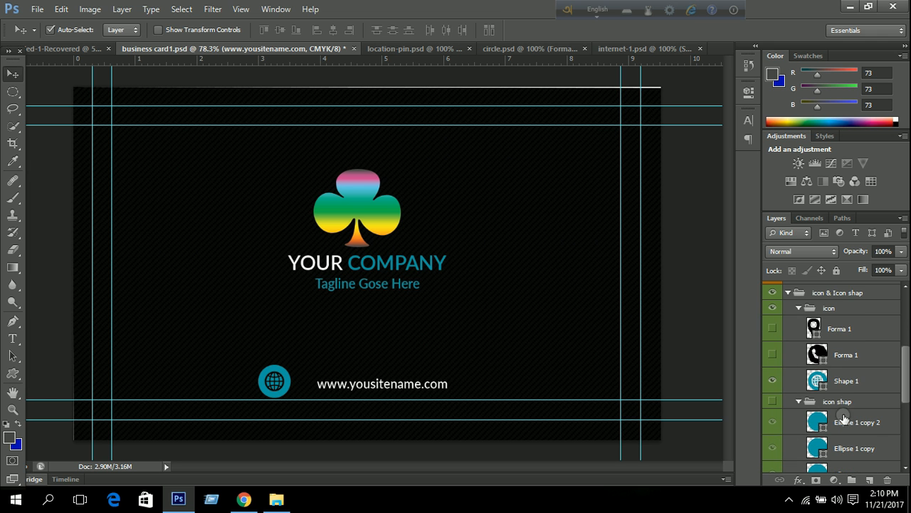
click(844, 381)
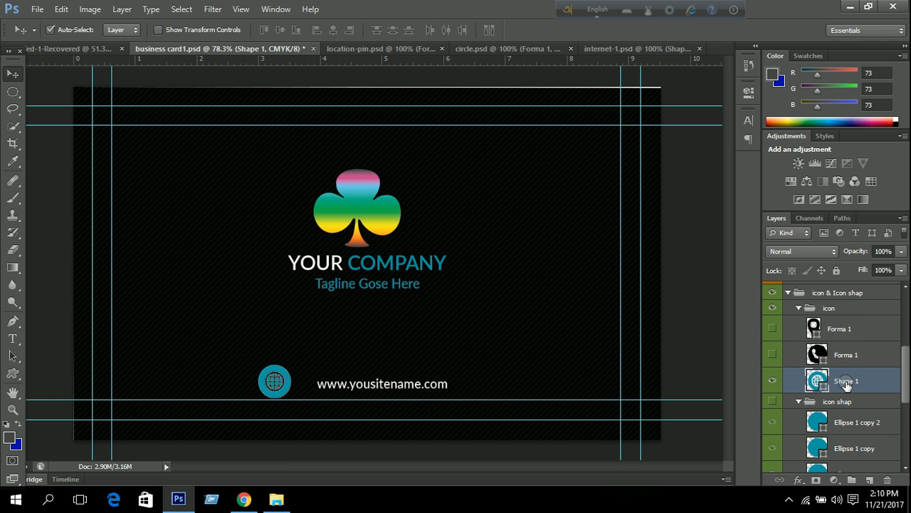
key(ctrl+t)
scroll(306, 369, up, 4)
drag(342, 351, 346, 318)
scroll(346, 318, up, 2)
drag(299, 162, 363, 219)
click(348, 219)
key(ctrl+0)
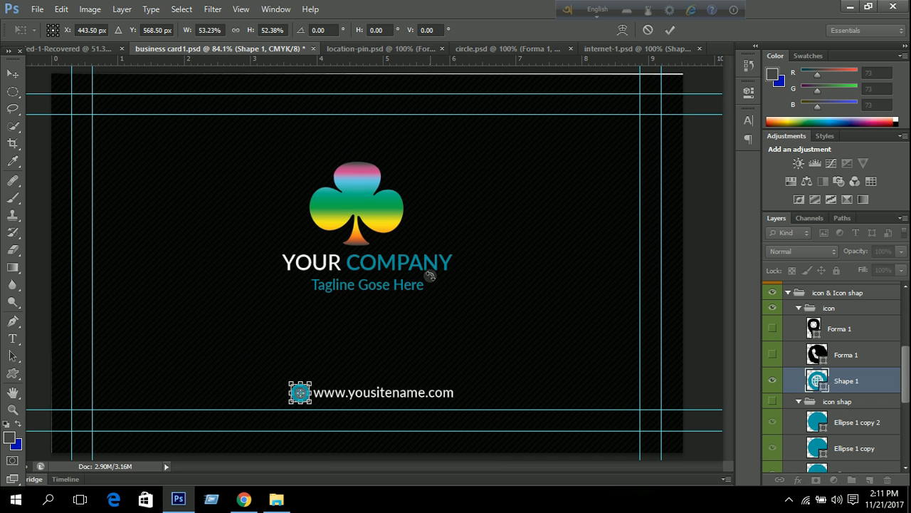
key(Left)
key(Left)
click(669, 30)
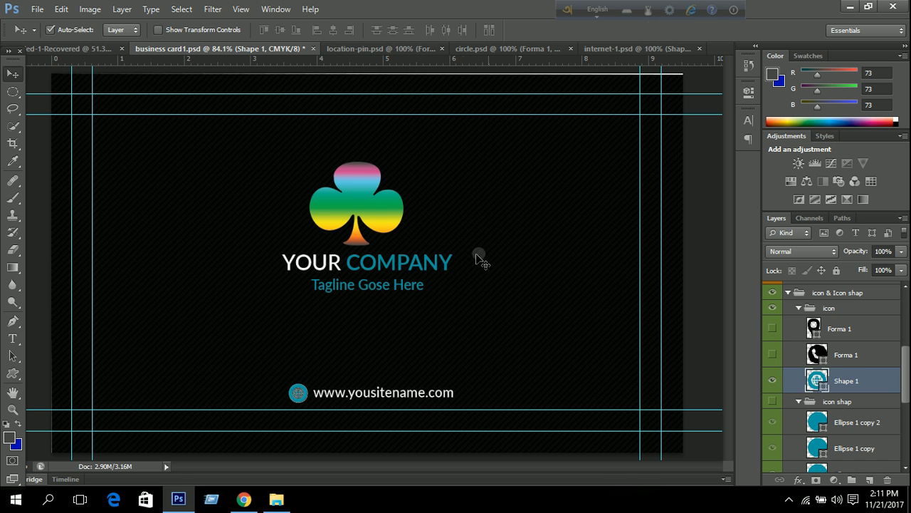
Hide the guides with Ctrl+;.
scroll(491, 249, down, 2)
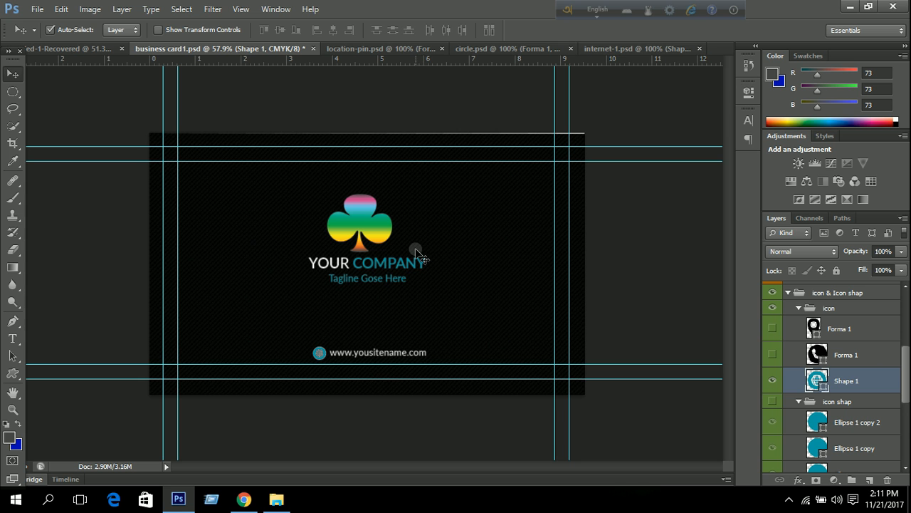
key(ctrl+semicolon)
scroll(415, 250, down, 2)
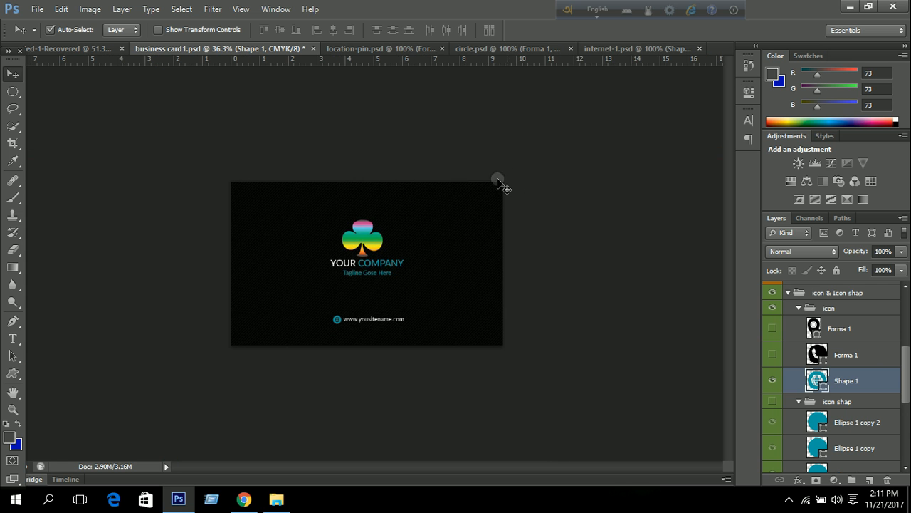
scroll(817, 359, down, 5)
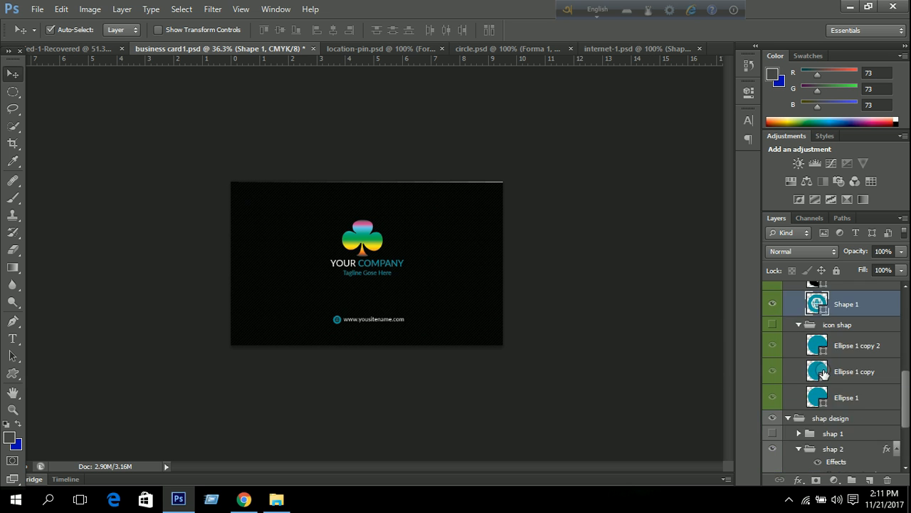
Drag Rectangle 3's top edge upward to about 102% height and commit.
click(847, 393)
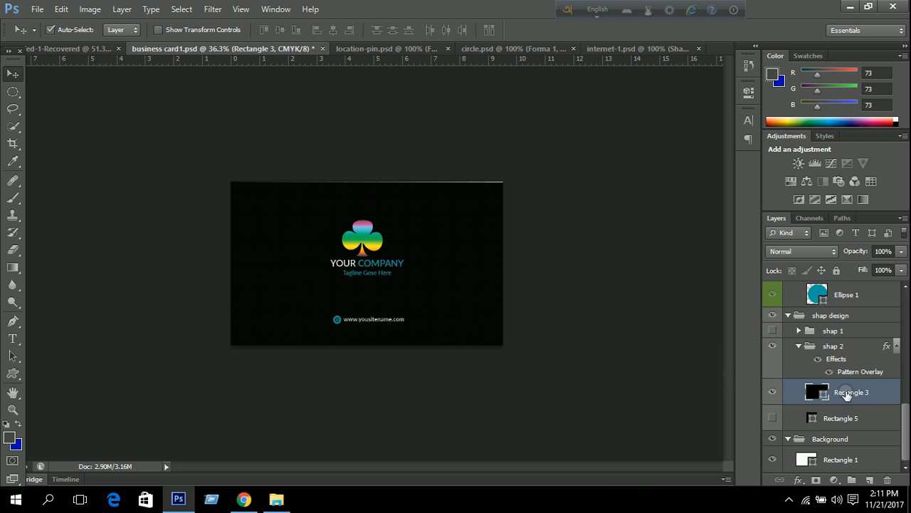
key(ctrl+t)
key(ctrl+0)
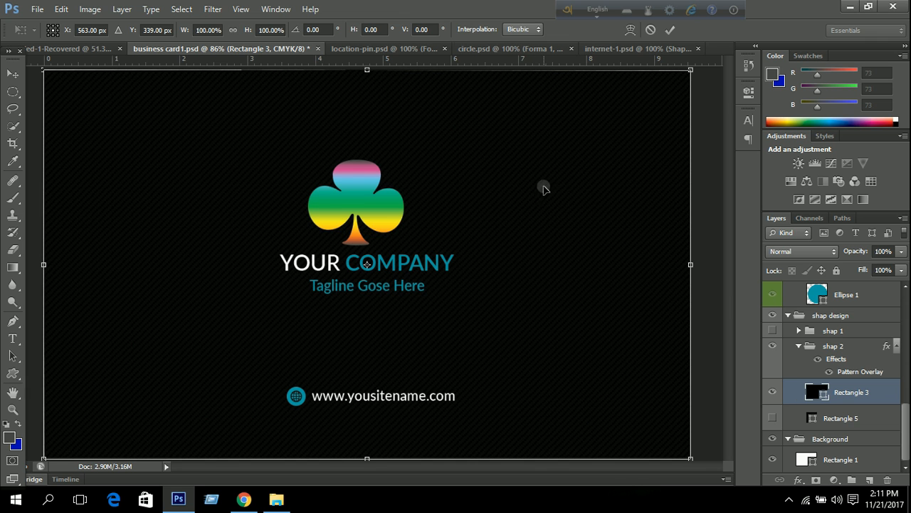
click(514, 149)
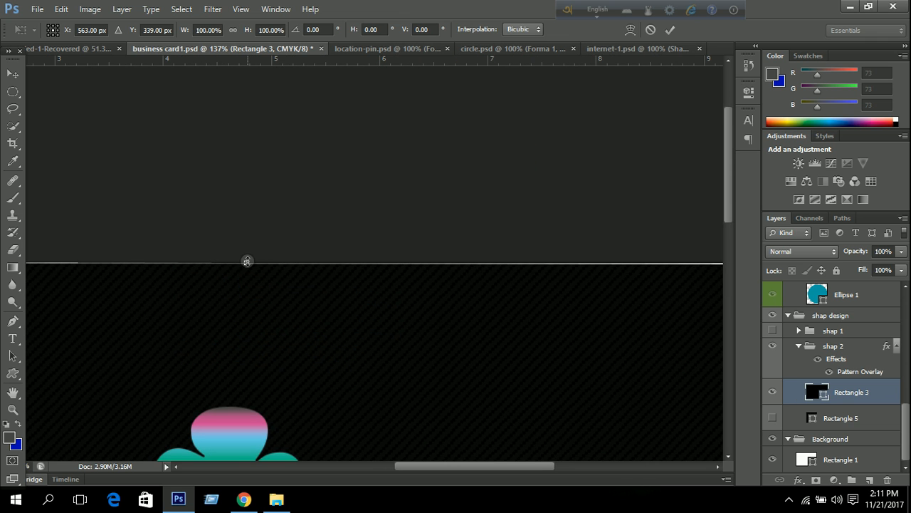
drag(246, 258, 246, 249)
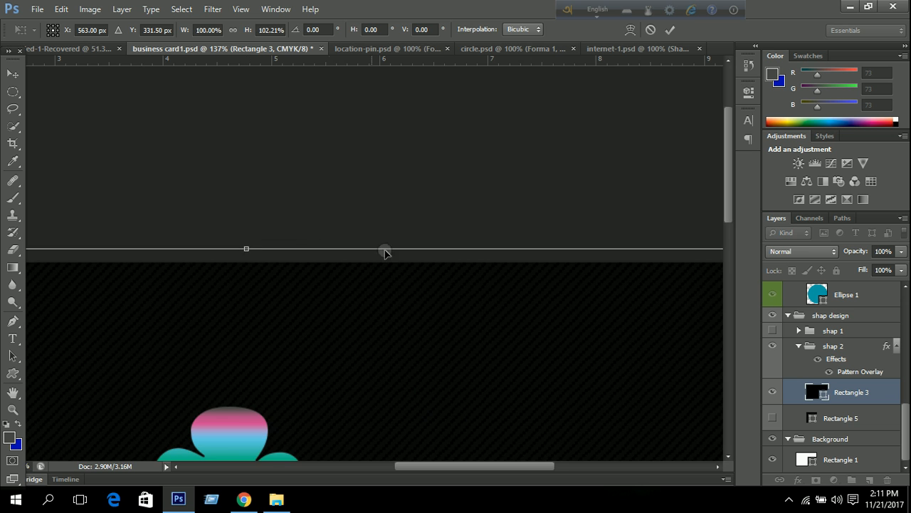
scroll(348, 264, down, 5)
click(670, 29)
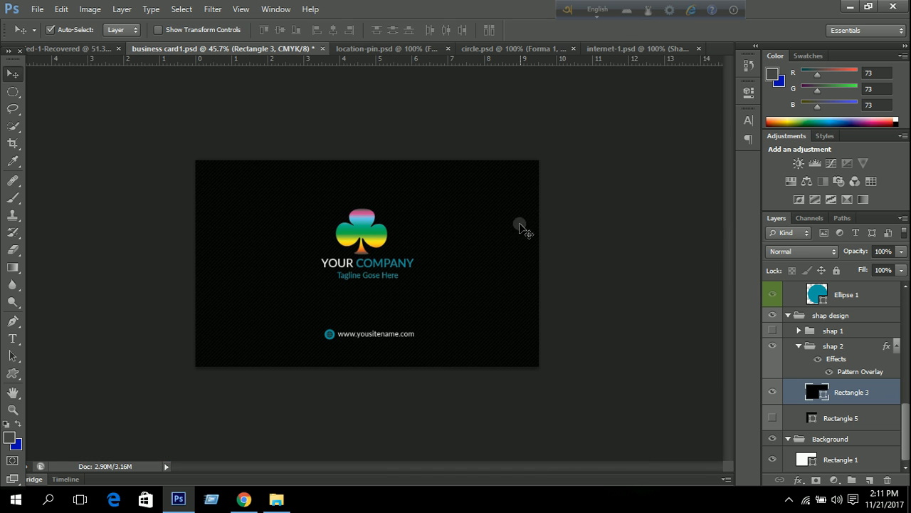
scroll(466, 321, down, 1)
scroll(466, 320, up, 1)
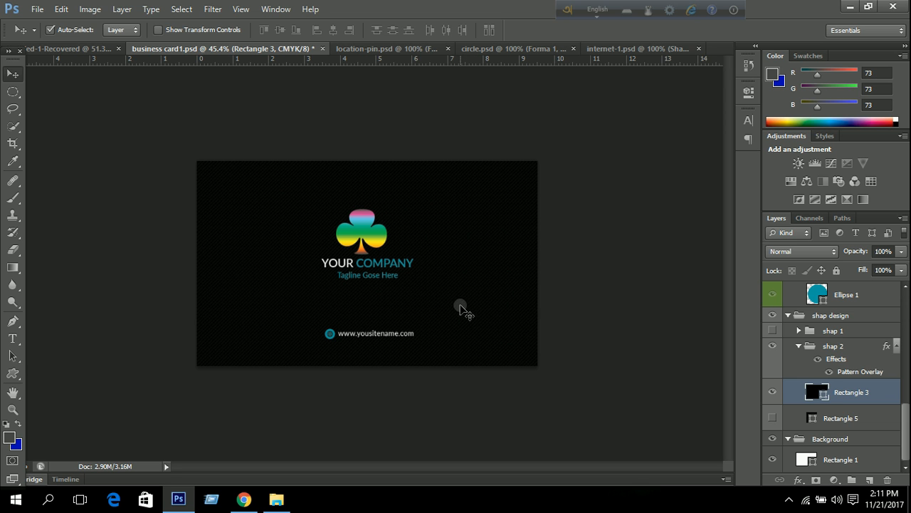
click(36, 9)
Save the card to the Desktop as business card2.psd.
click(77, 169)
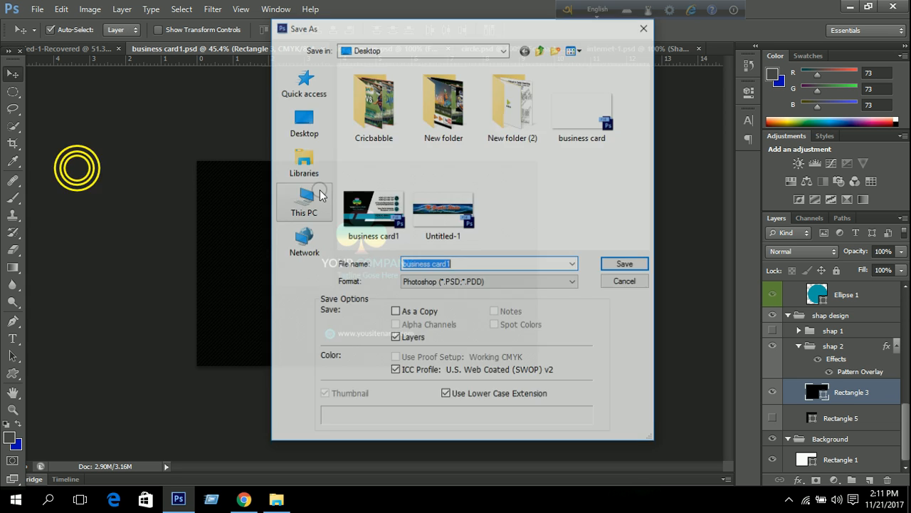
click(461, 265)
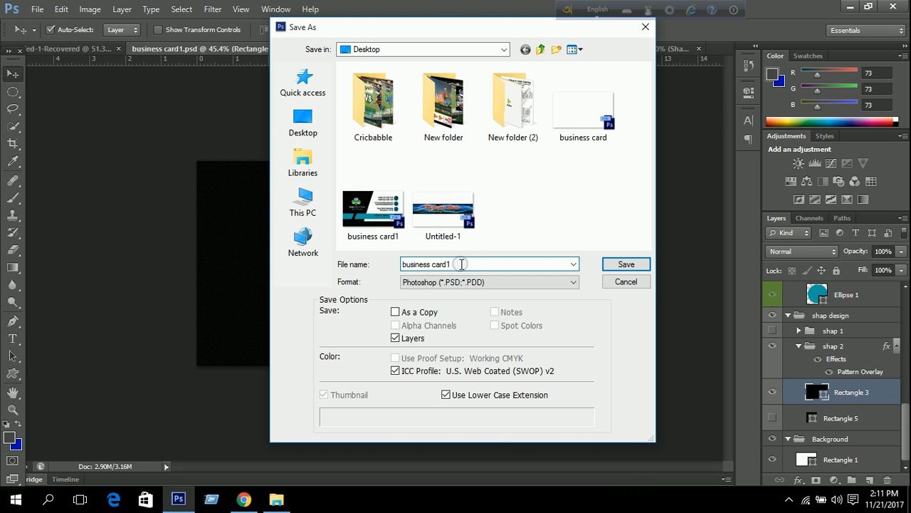
key(BackSpace)
text(2.psd)
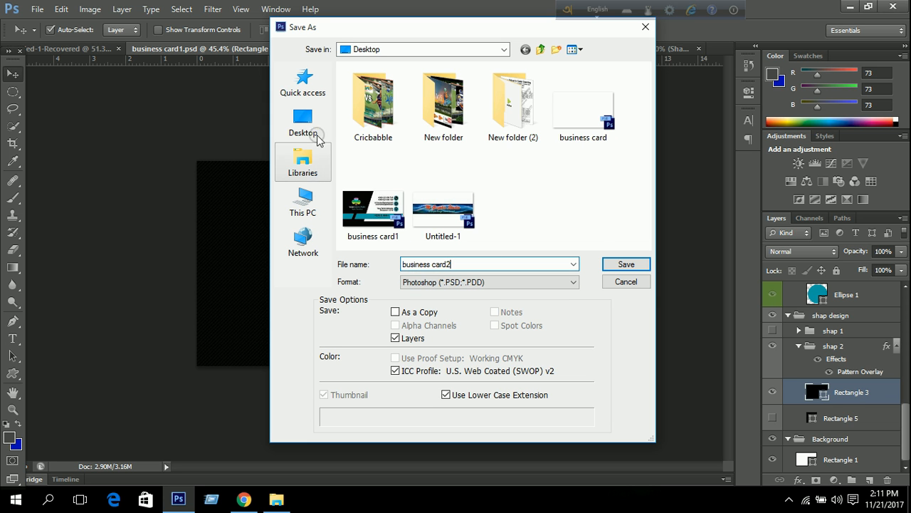
click(302, 122)
click(631, 264)
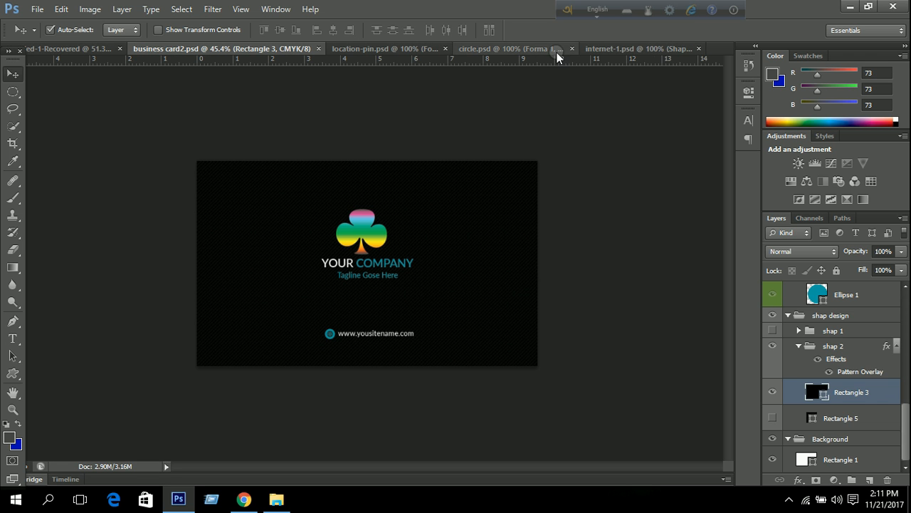
click(848, 7)
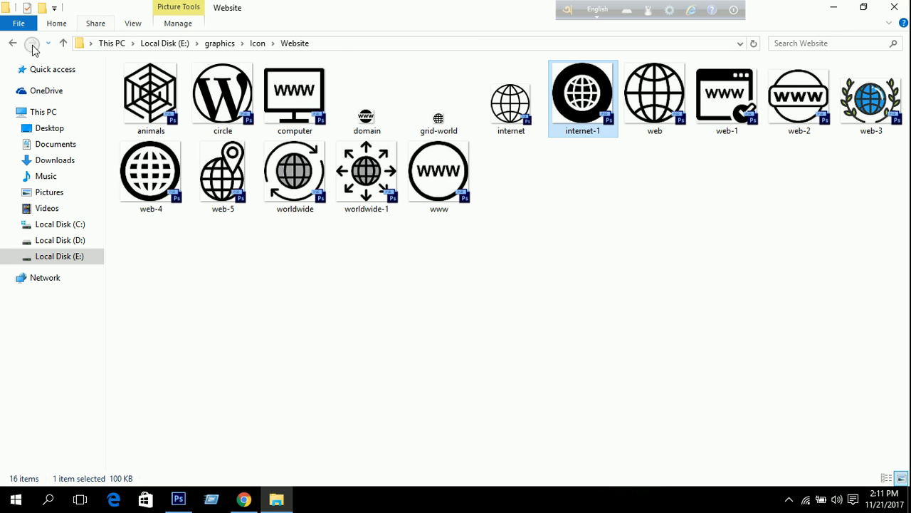
Browse via This PC to Downloads > New folder in a maximized Explorer window.
click(10, 43)
click(10, 43)
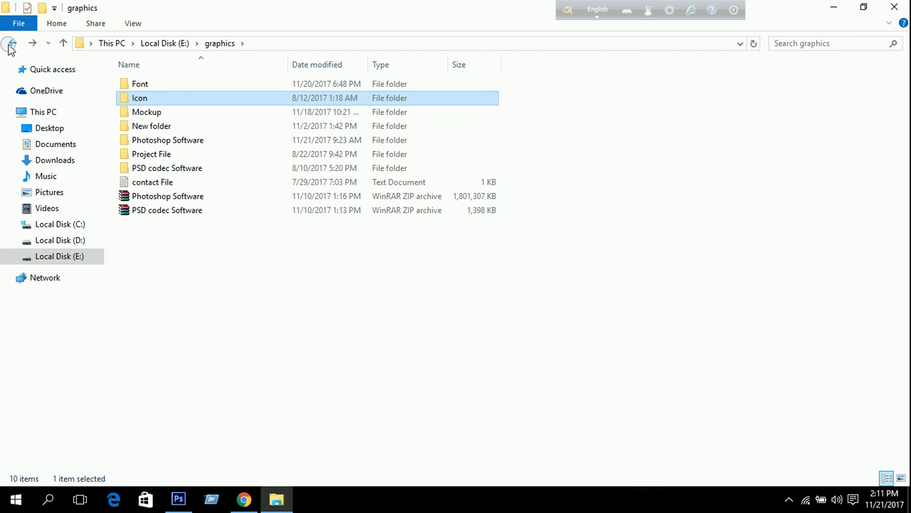
double_click(155, 112)
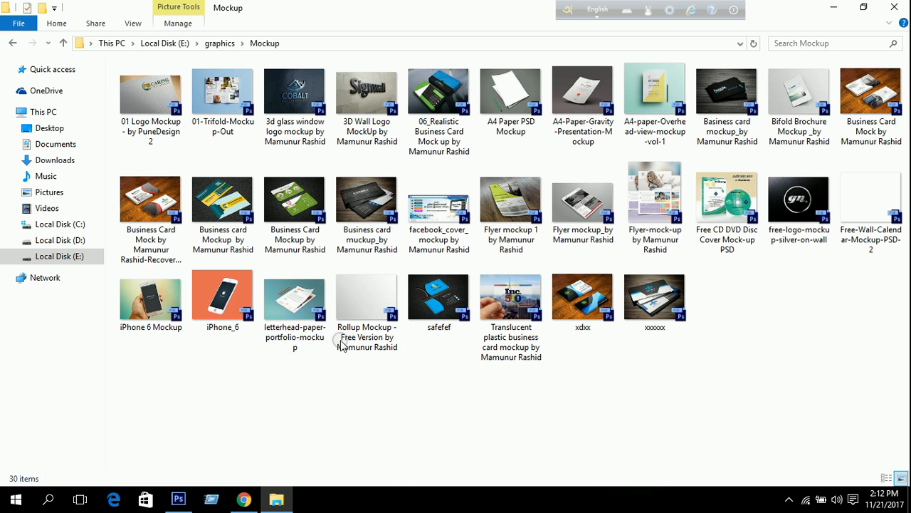
click(833, 7)
double_click(17, 105)
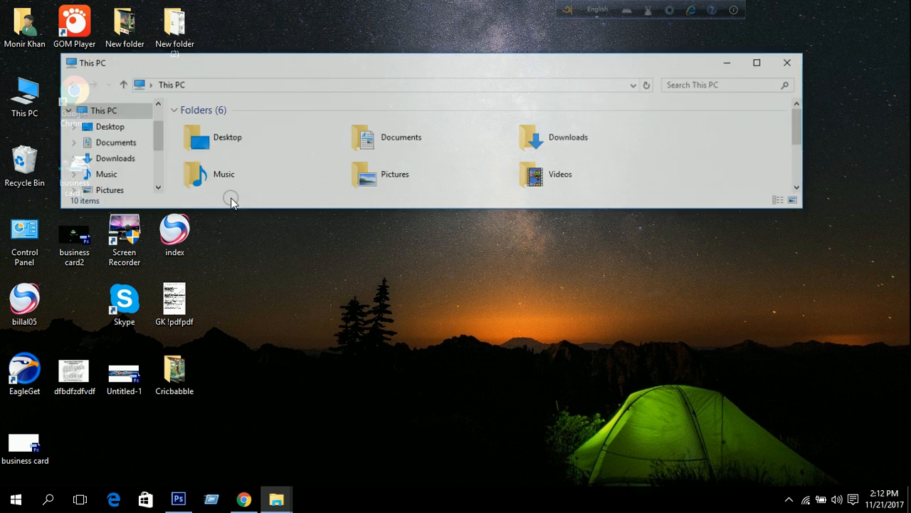
click(567, 140)
double_click(567, 140)
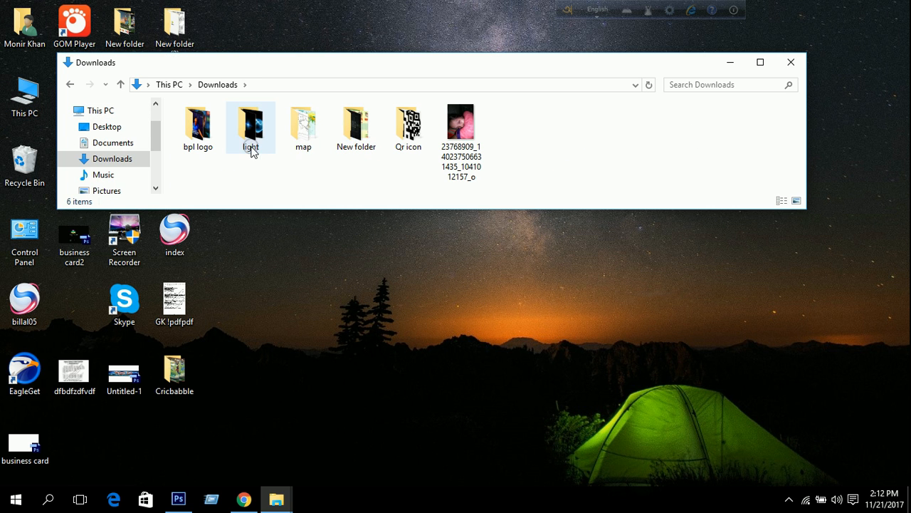
double_click(356, 128)
double_click(477, 64)
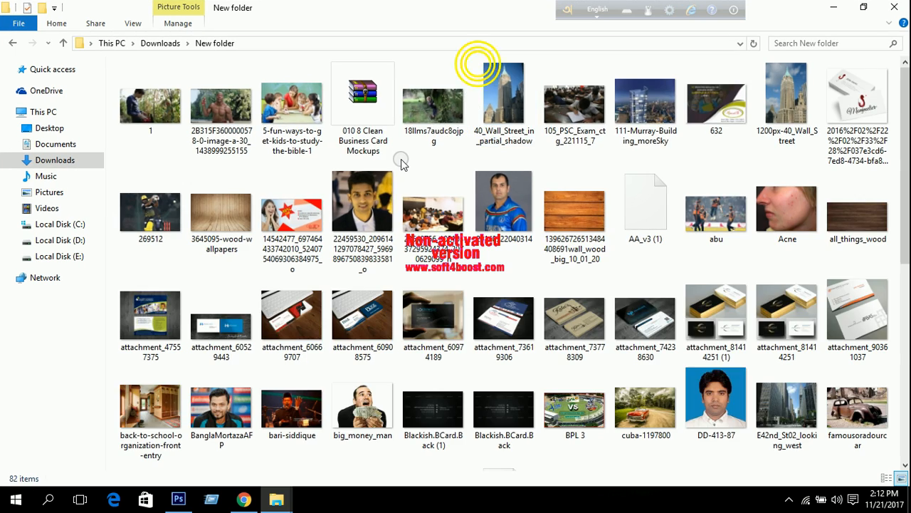
Open Paid Mockup_1 Gift.zip and launch its mockup PSD in Photoshop.
scroll(402, 162, down, 8)
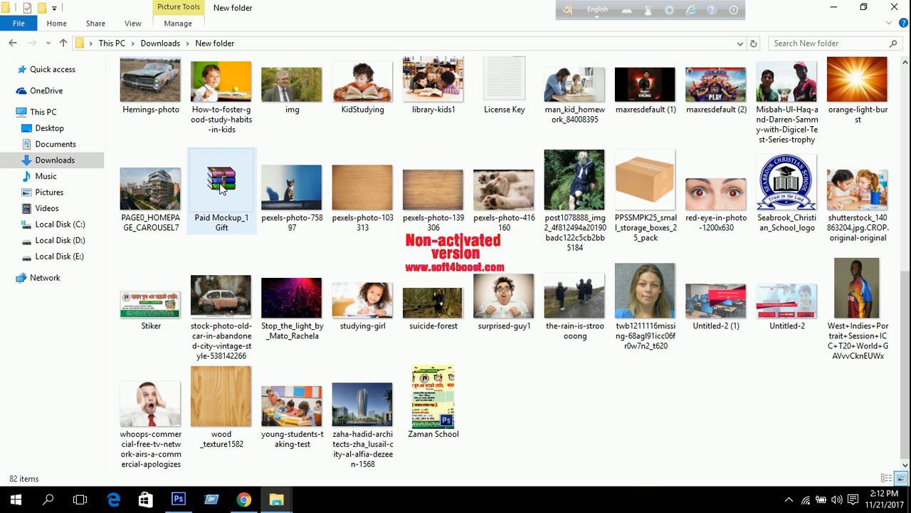
scroll(223, 184, up, 3)
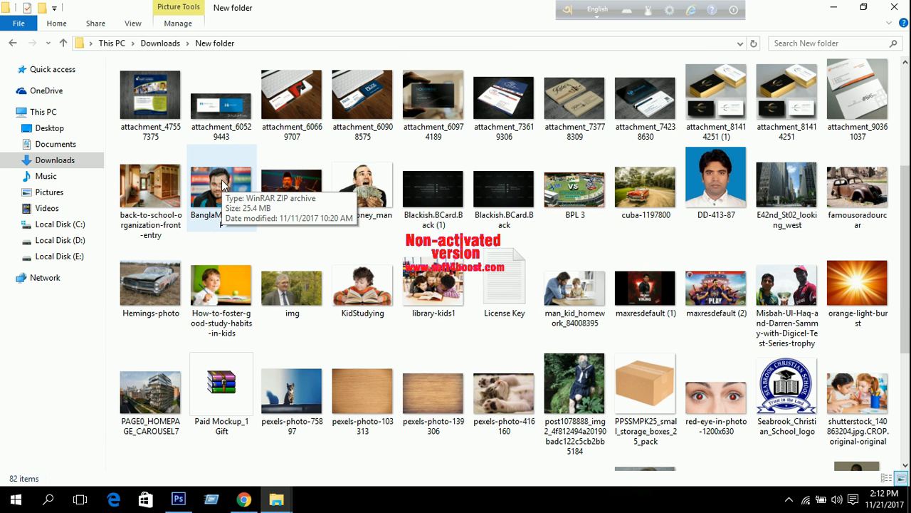
scroll(249, 285, down, 3)
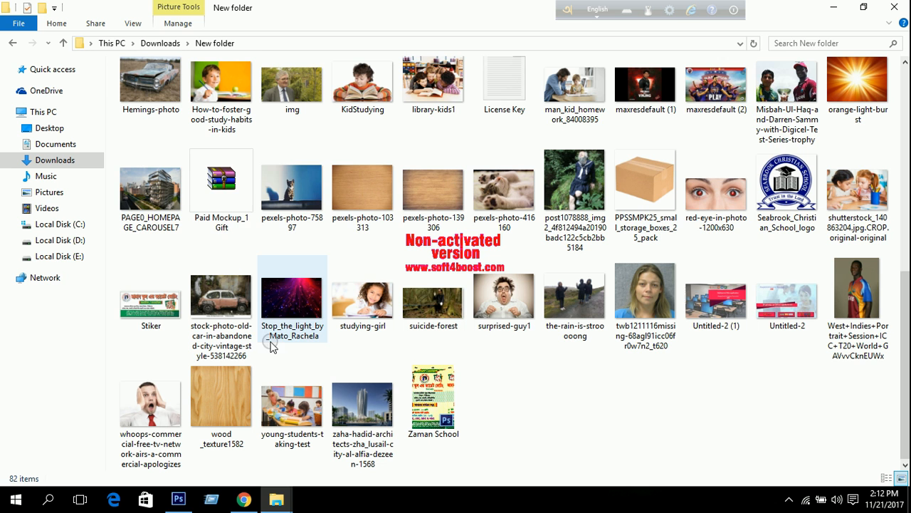
double_click(229, 208)
double_click(267, 163)
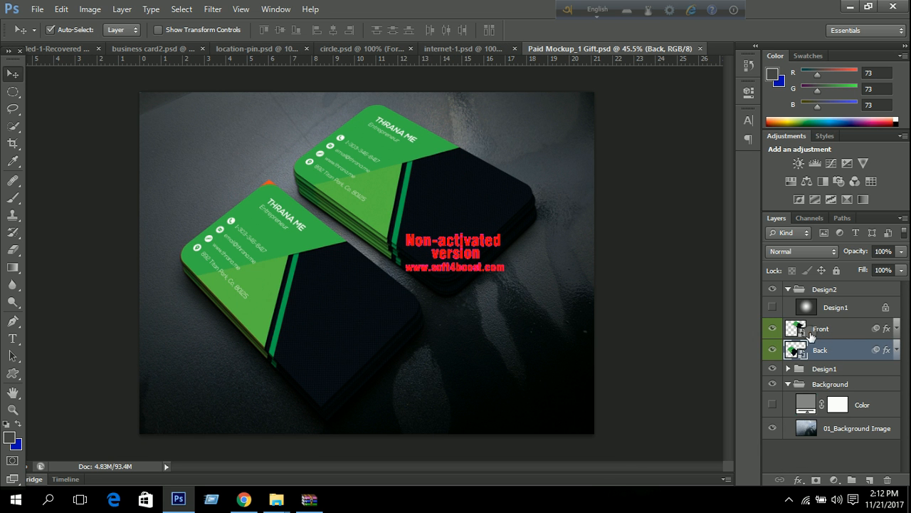
Open the mockup's Front smart object and close location-pin.psd.
click(797, 333)
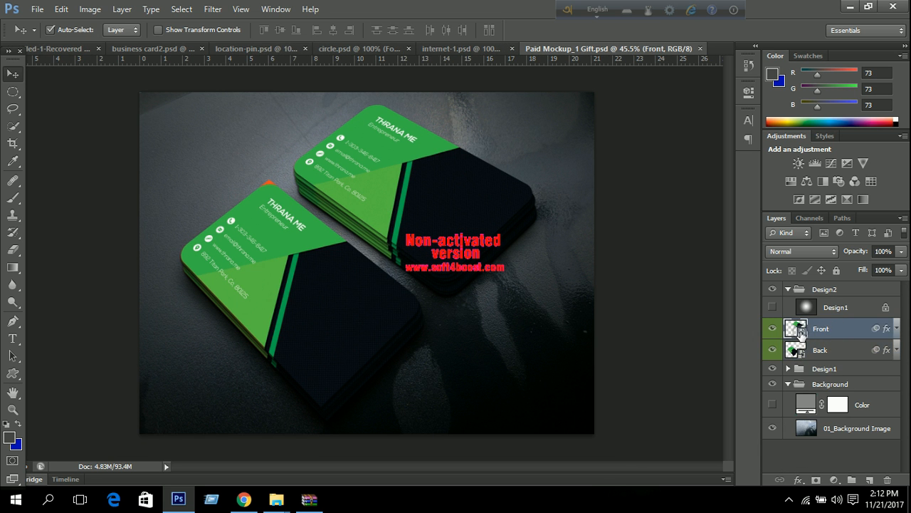
double_click(800, 331)
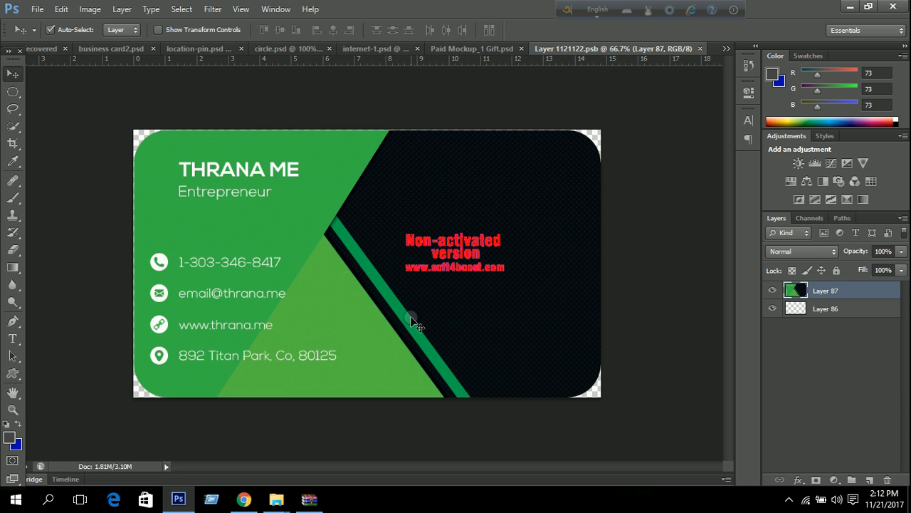
click(194, 50)
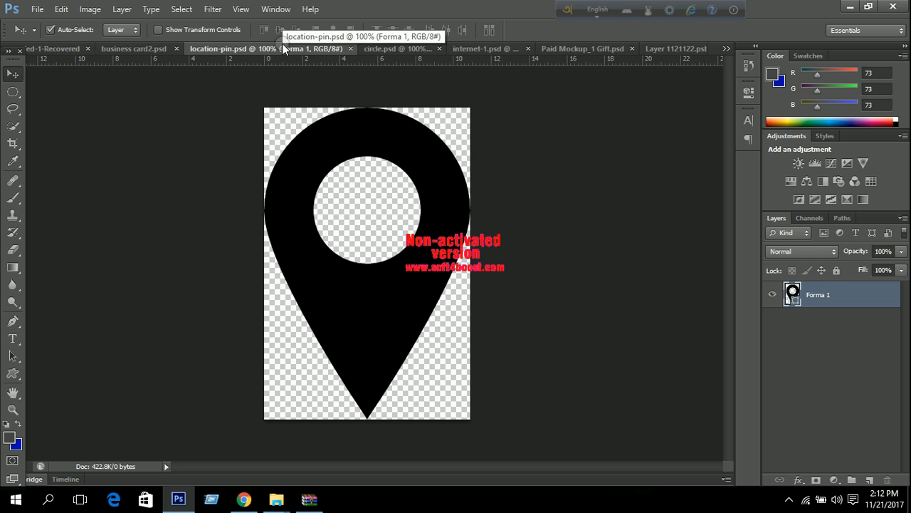
click(350, 49)
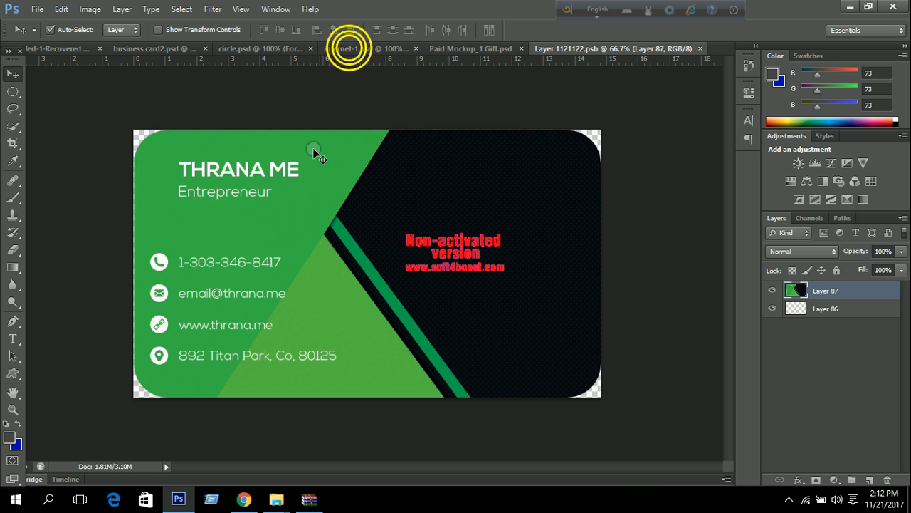
Cycle through the open document tabs and close internet-1.psd.
click(124, 50)
click(64, 49)
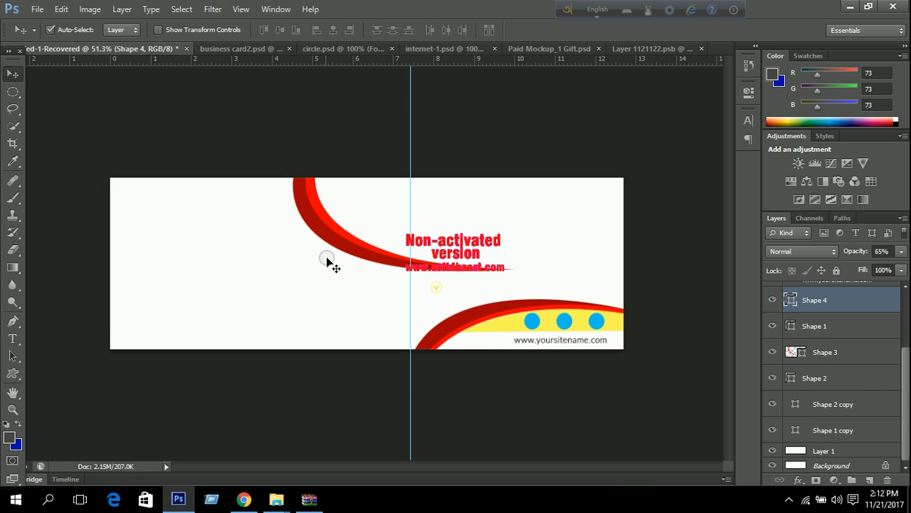
click(225, 48)
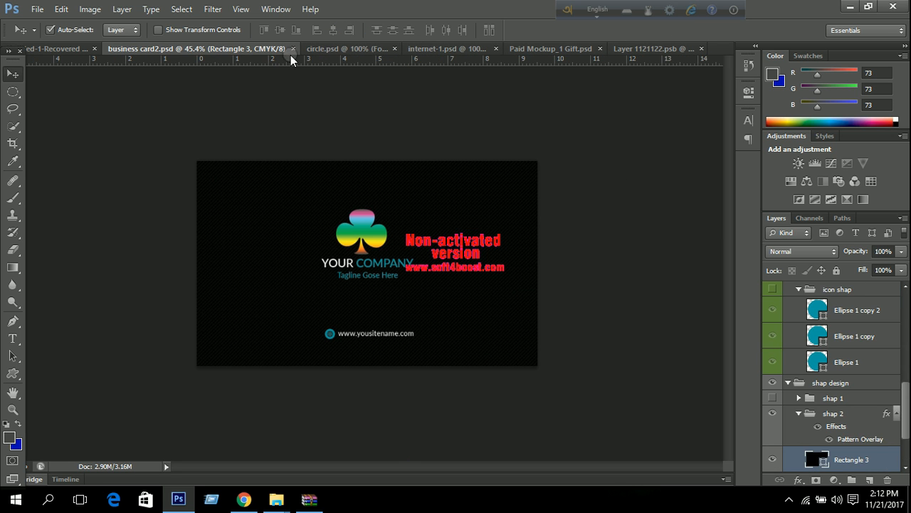
click(327, 48)
click(427, 49)
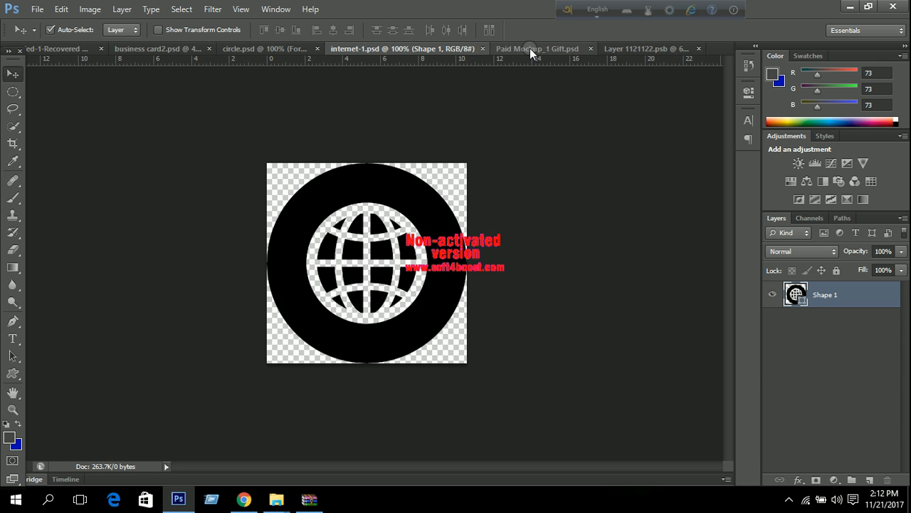
click(533, 49)
click(627, 49)
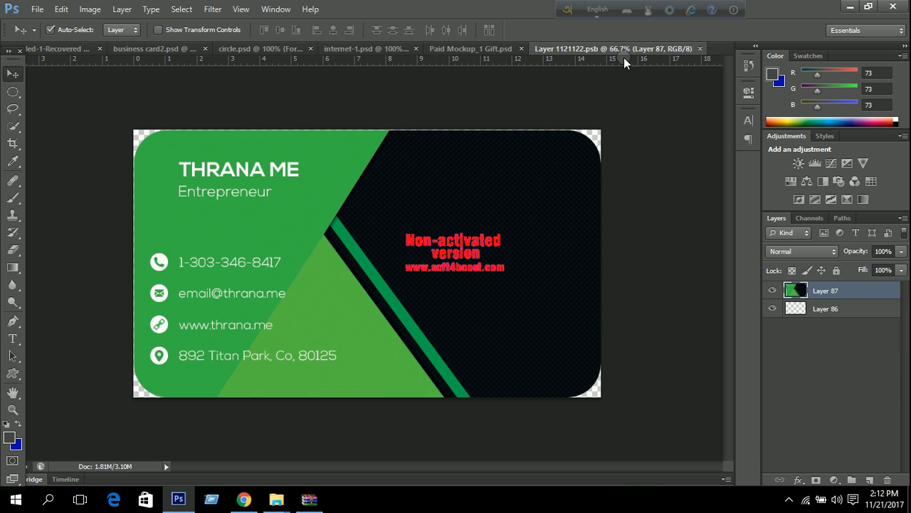
click(483, 50)
click(375, 45)
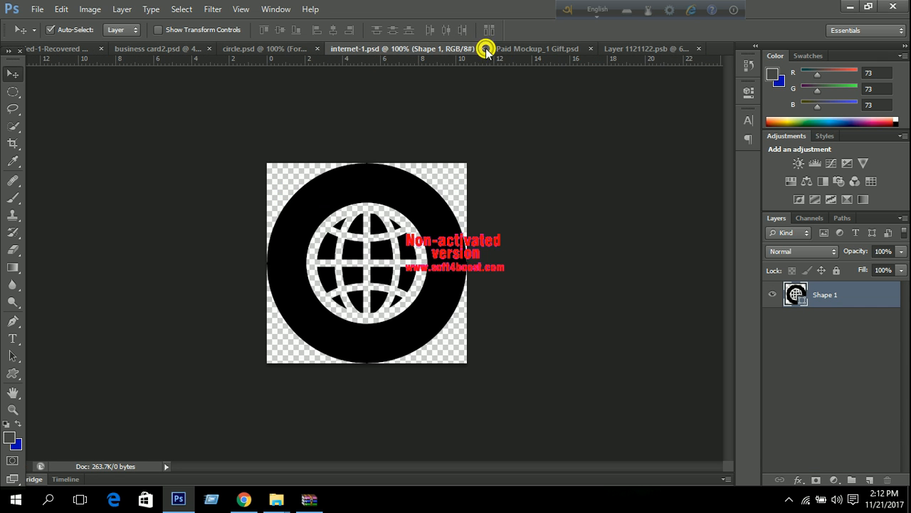
click(486, 49)
Minimize the windows and open business card1.psd from the desktop.
click(857, 8)
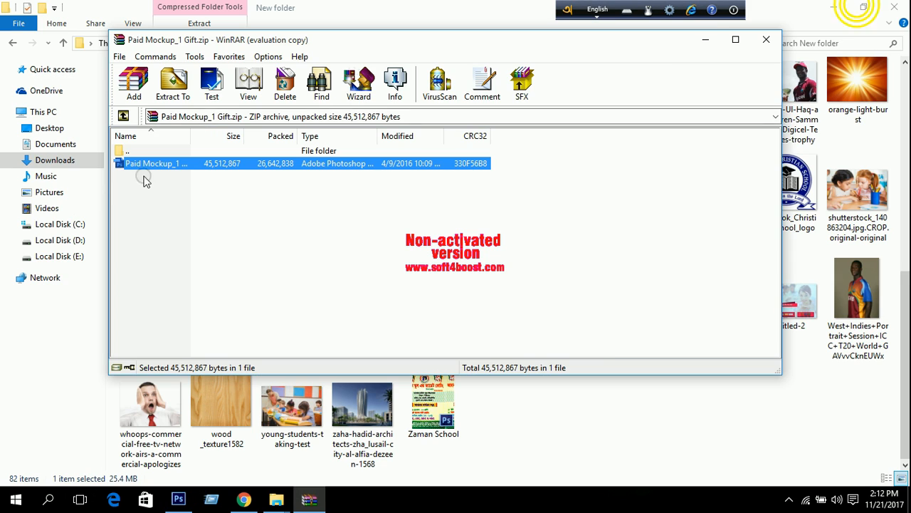
click(702, 38)
click(833, 7)
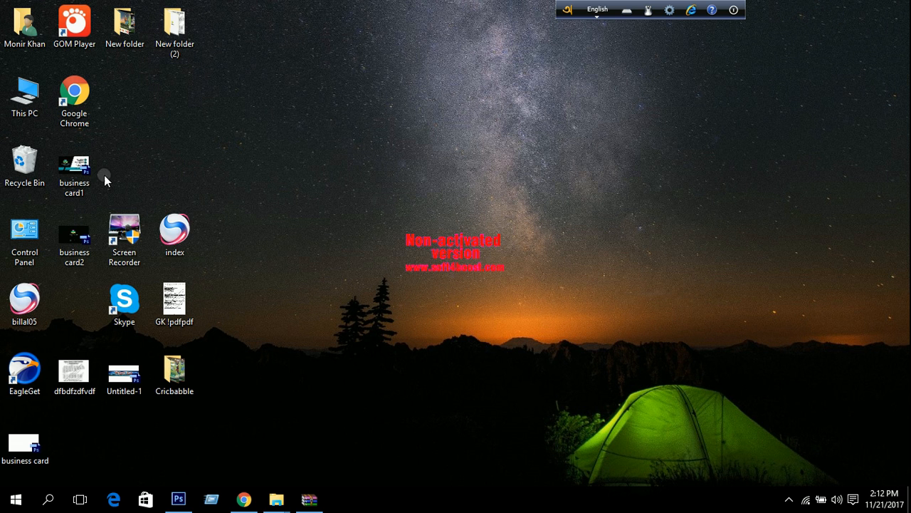
double_click(76, 174)
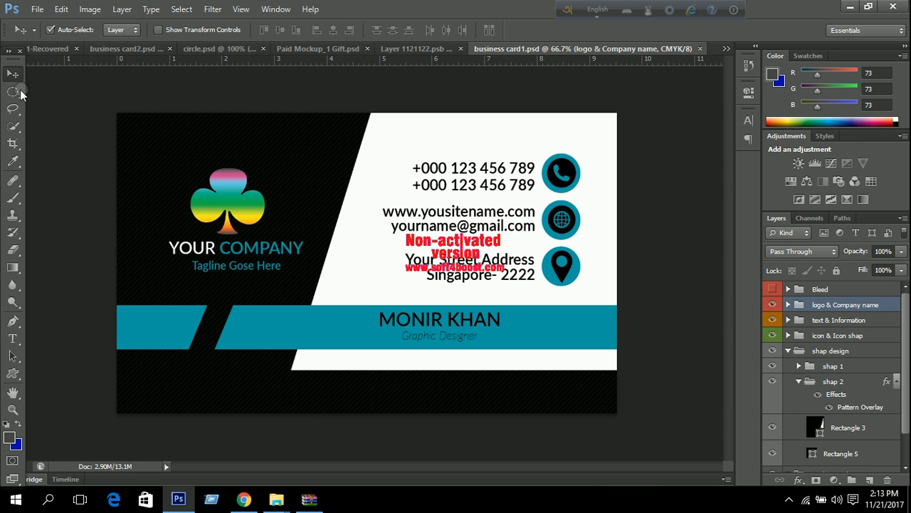
Select the whole card in business card1.psd with the Rectangular Marquee and Copy Merged.
right_click(13, 91)
click(87, 88)
drag(117, 113, 617, 413)
click(61, 9)
click(108, 101)
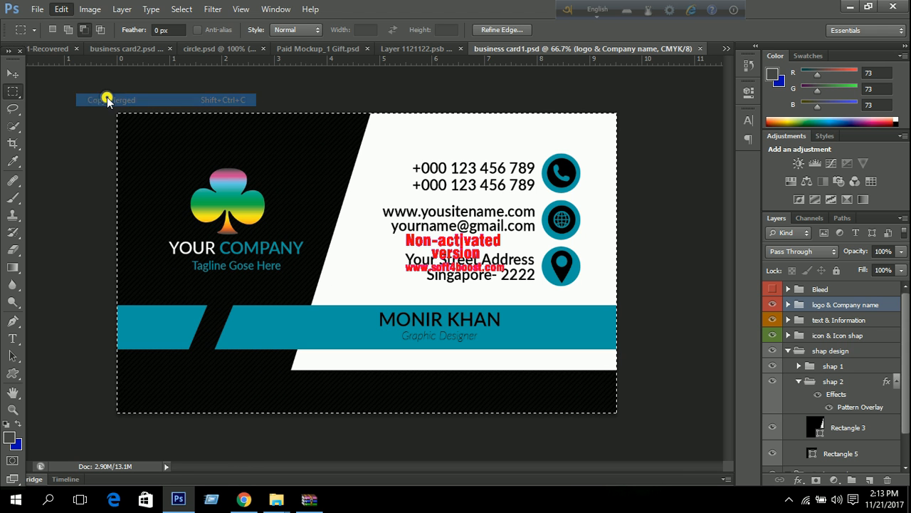
Paste the card into the Front smart object, save it, and close it and business card1.psd.
click(416, 48)
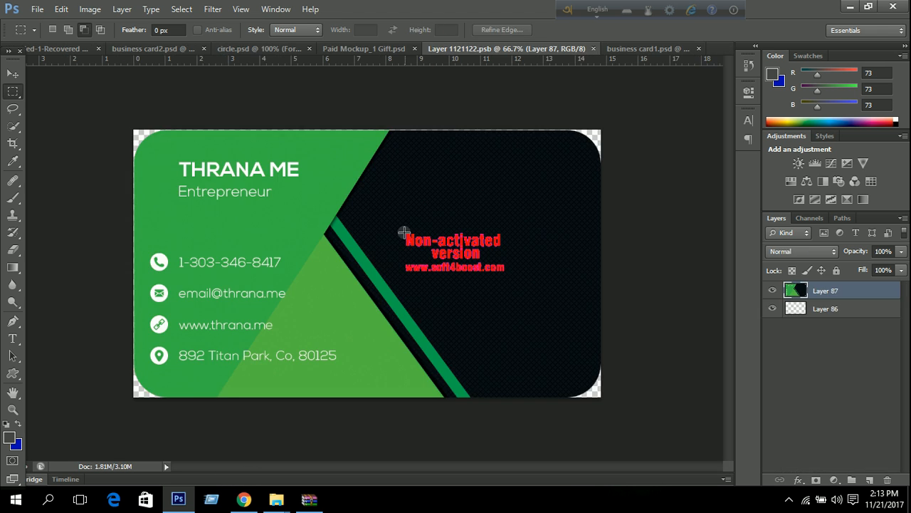
key(ctrl+v)
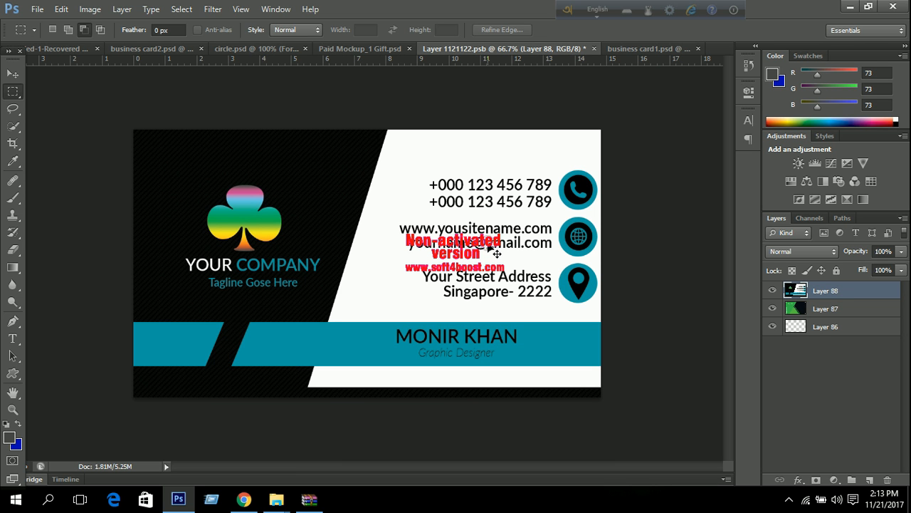
key(ctrl+t)
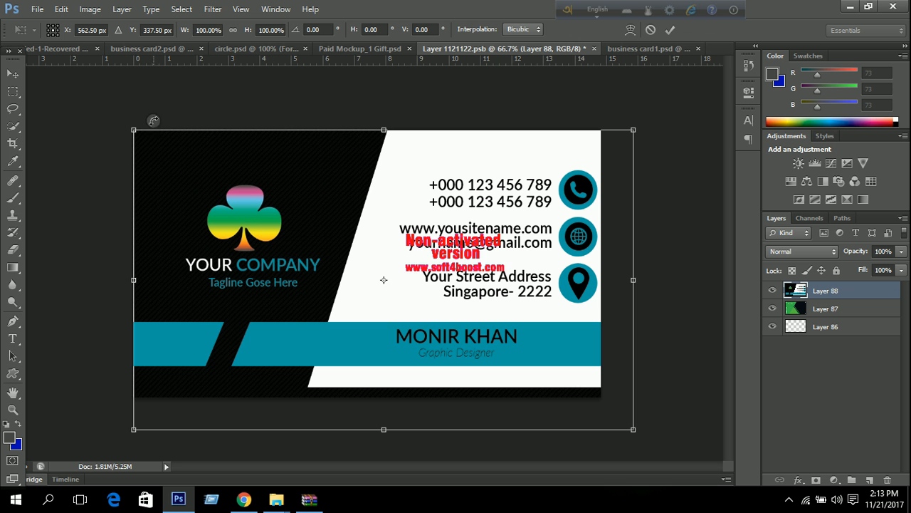
drag(135, 131, 123, 123)
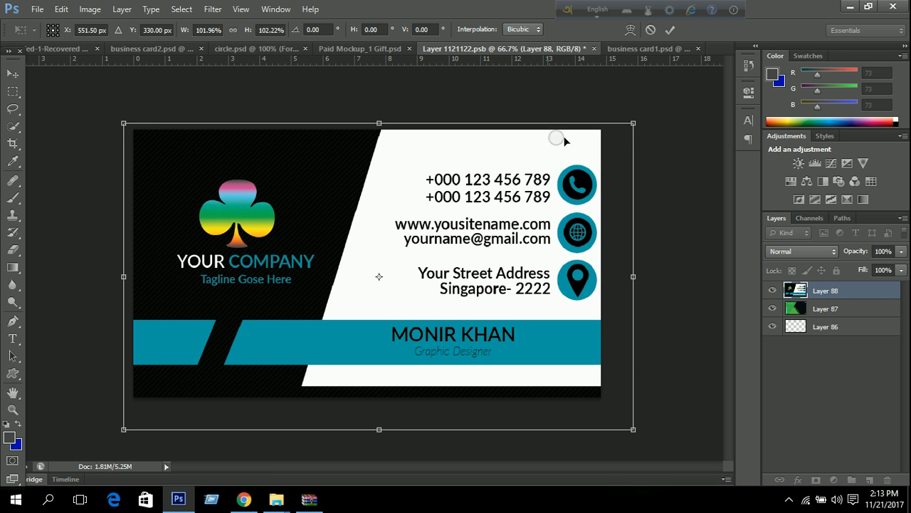
mouse_move(634, 122)
mouse_down()
mouse_move(636, 110)
mouse_move(622, 112)
mouse_up()
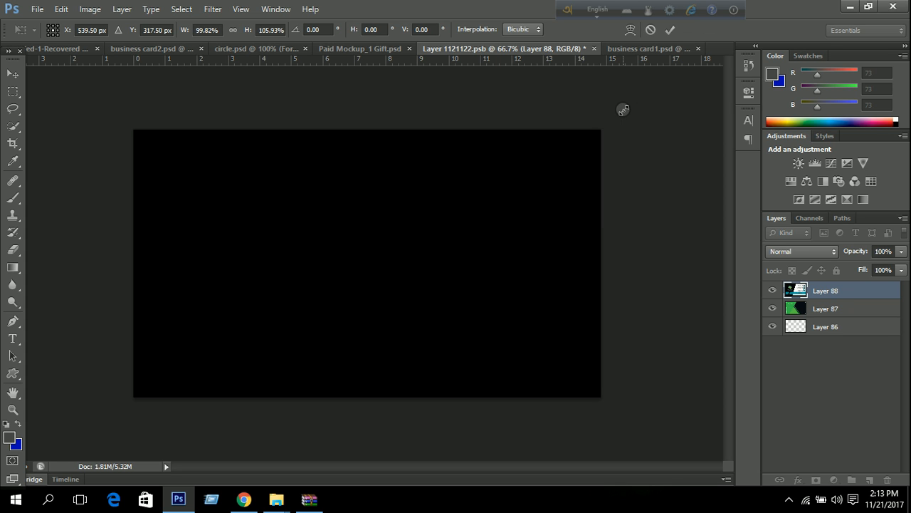
click(650, 31)
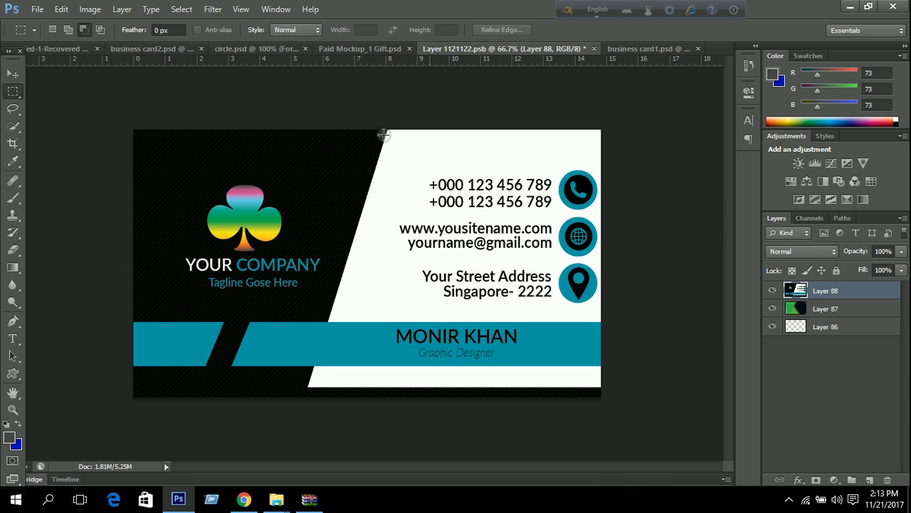
key(ctrl+s)
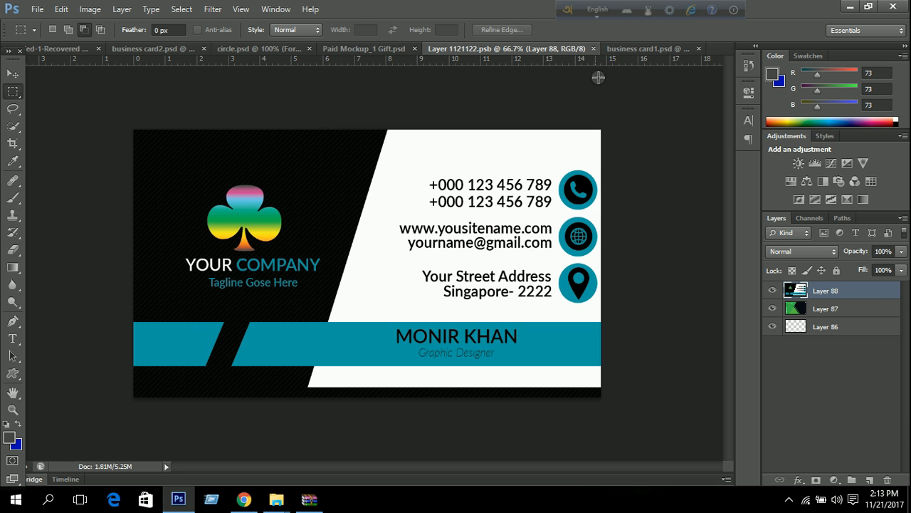
click(592, 48)
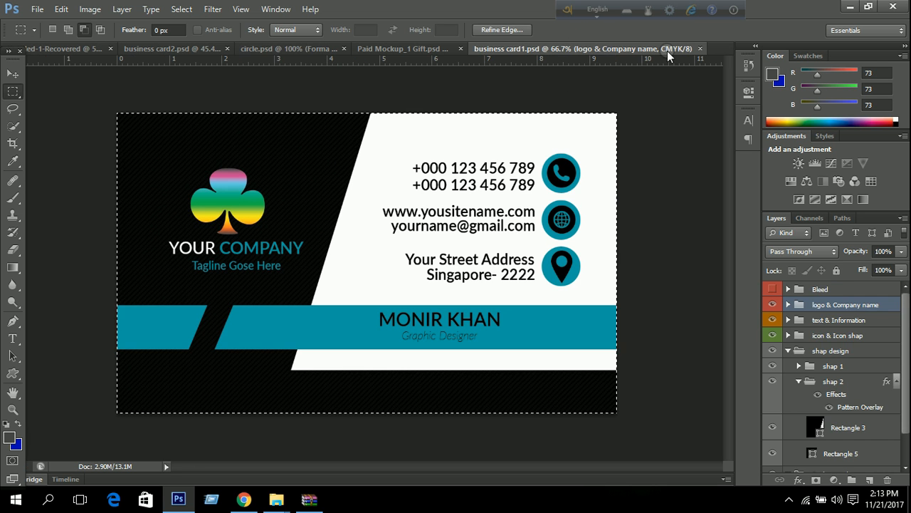
click(699, 49)
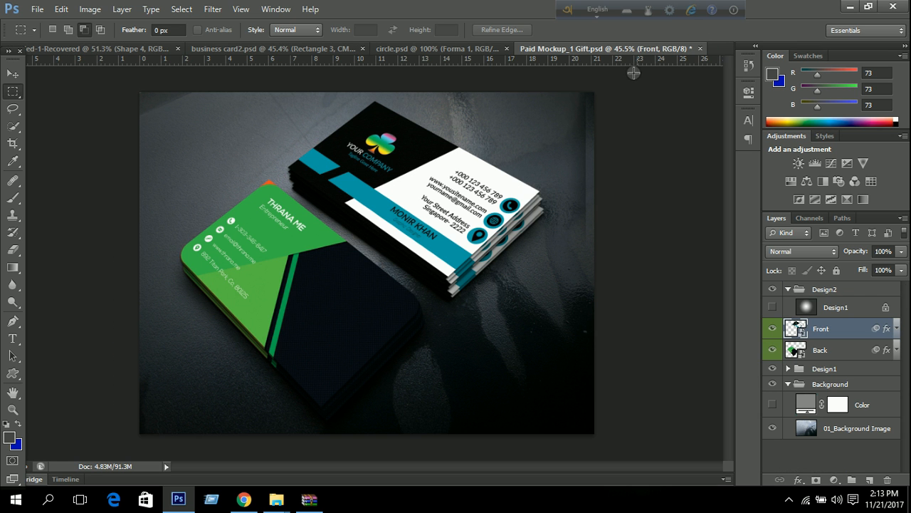
Open the Back smart object and Copy Merged the black club-logo card from business card2.psd.
double_click(797, 350)
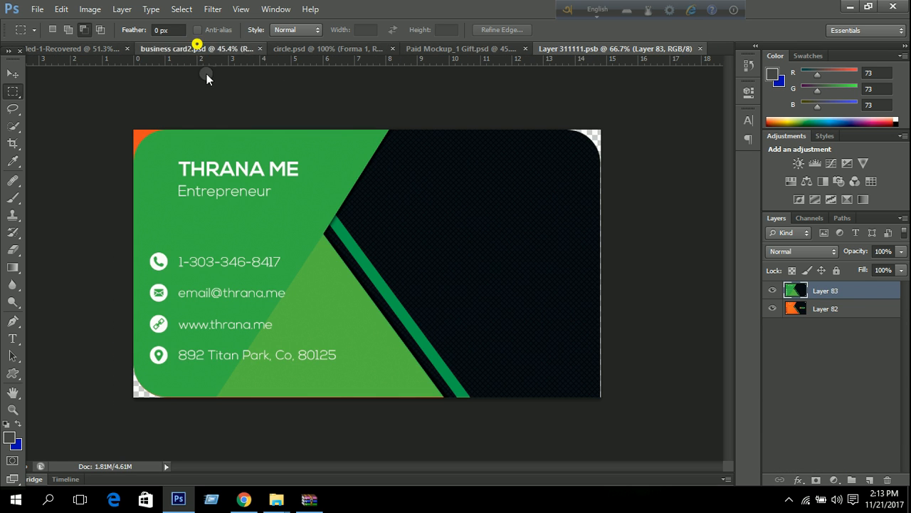
click(178, 48)
drag(136, 126, 546, 366)
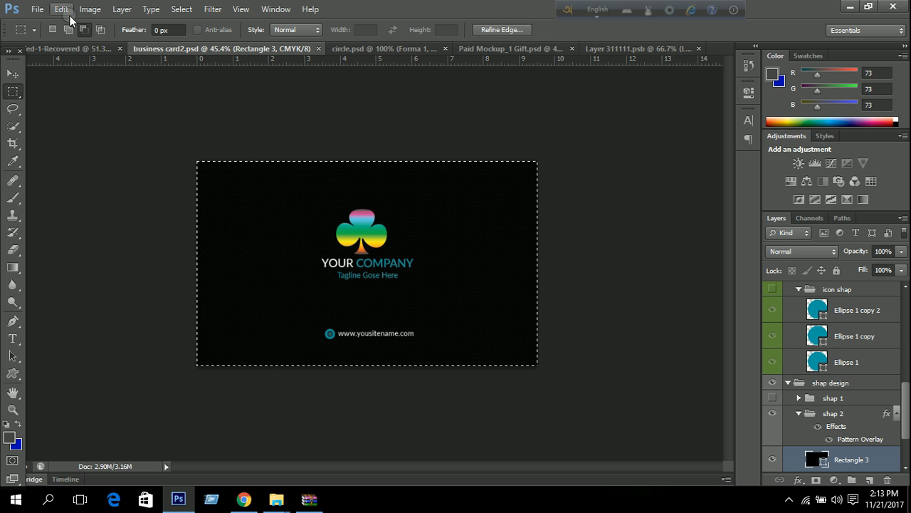
click(63, 9)
click(119, 102)
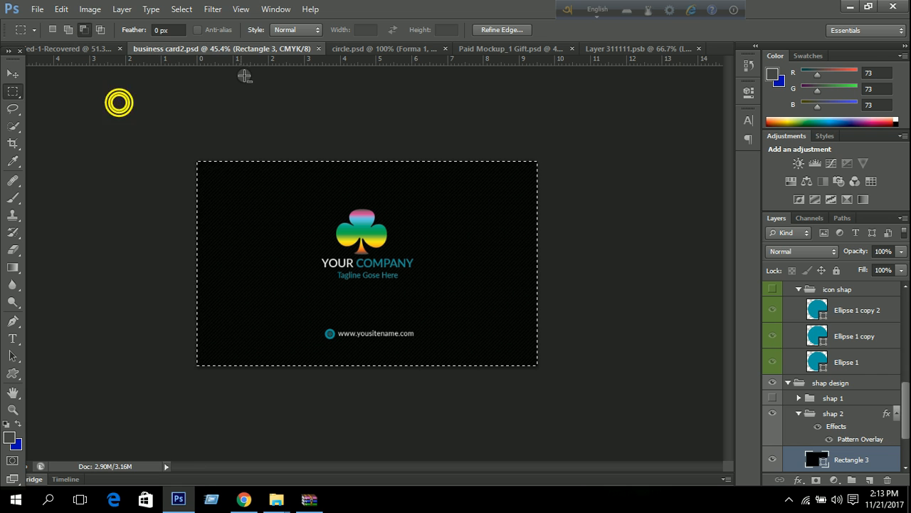
Paste the club-logo card into the Back smart object, save, and return to the mockup.
click(546, 49)
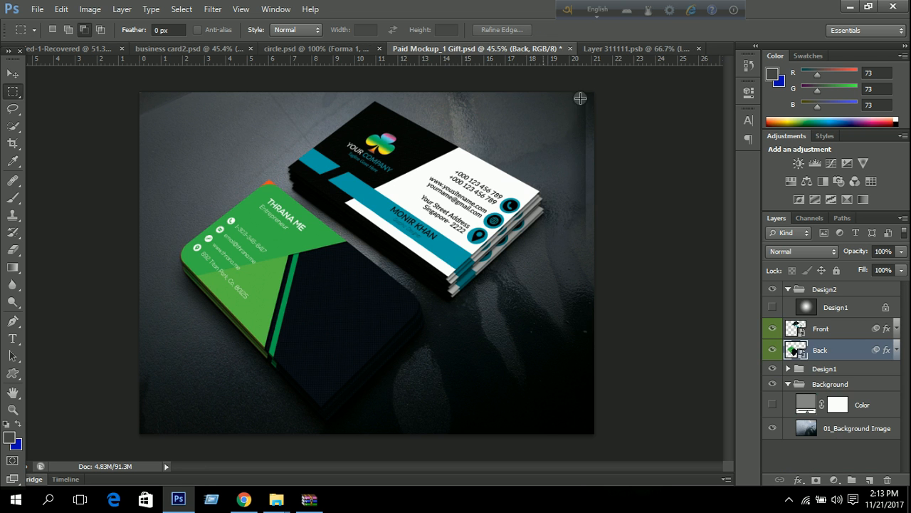
click(632, 49)
key(ctrl+v)
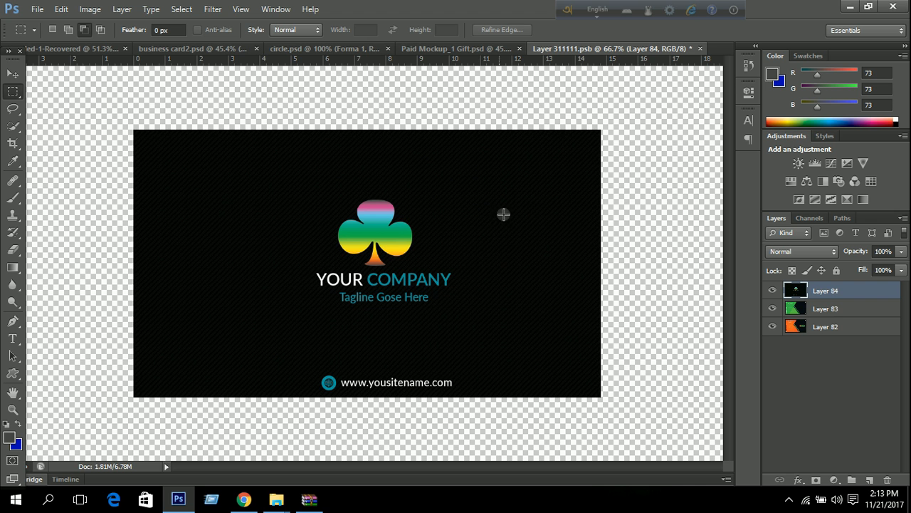
scroll(530, 222, down, 1)
key(ctrl+s)
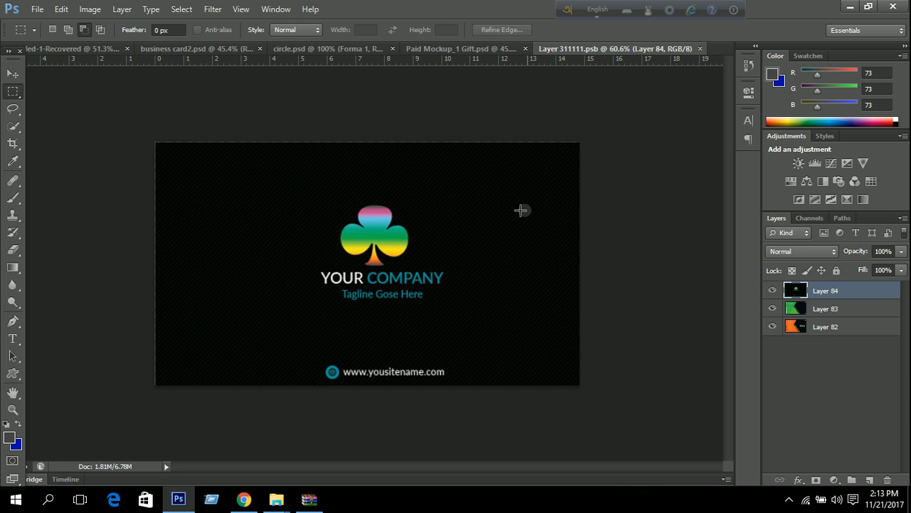
click(459, 48)
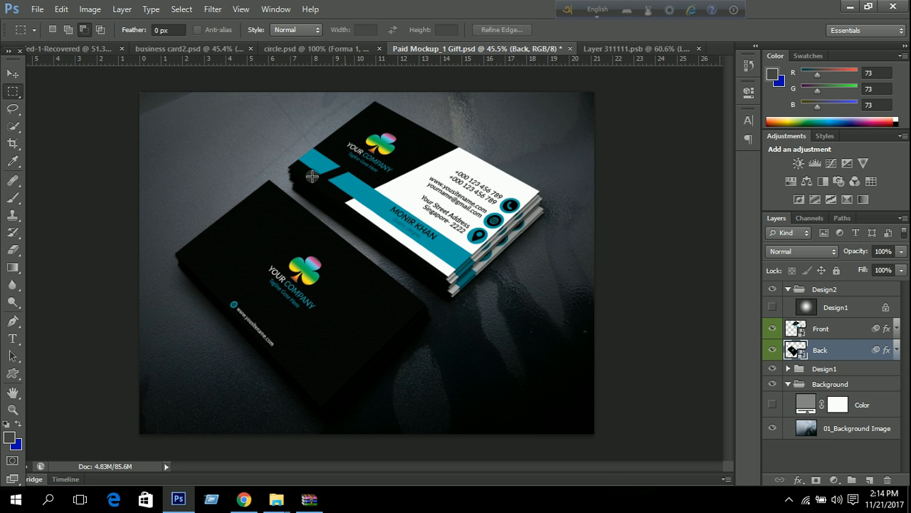
Save the mockup to the Desktop as JPEG 'business cars 12' at Maximum quality.
click(38, 9)
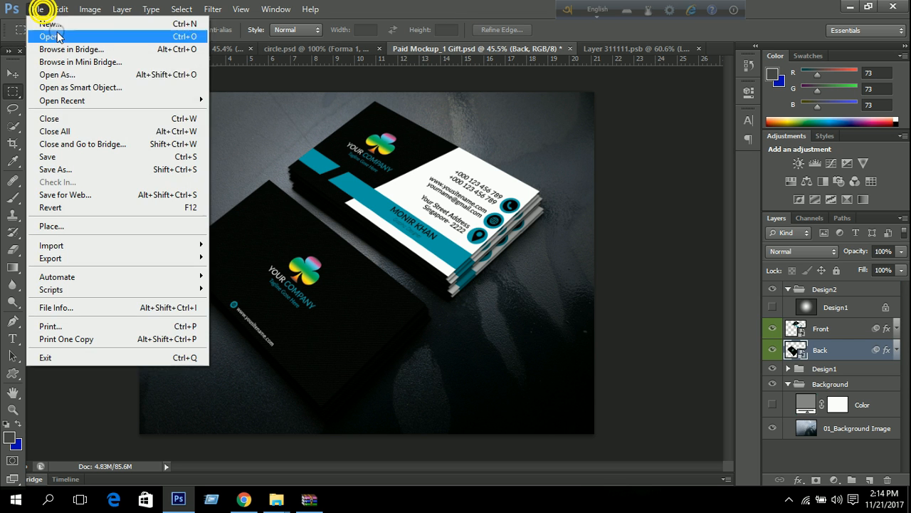
click(89, 170)
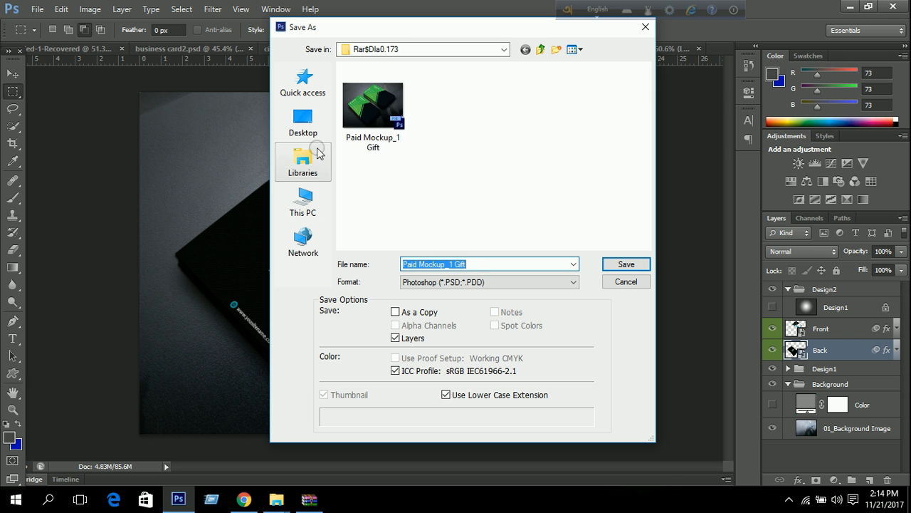
click(303, 130)
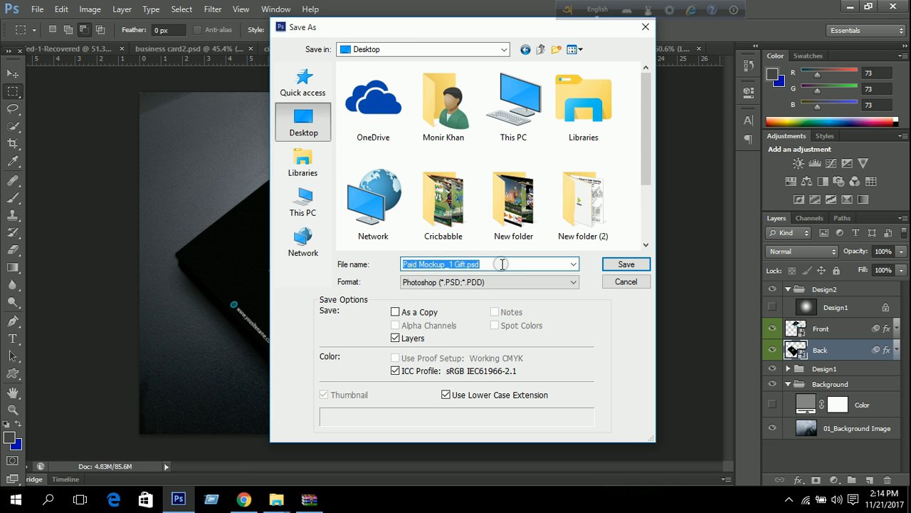
text(business)
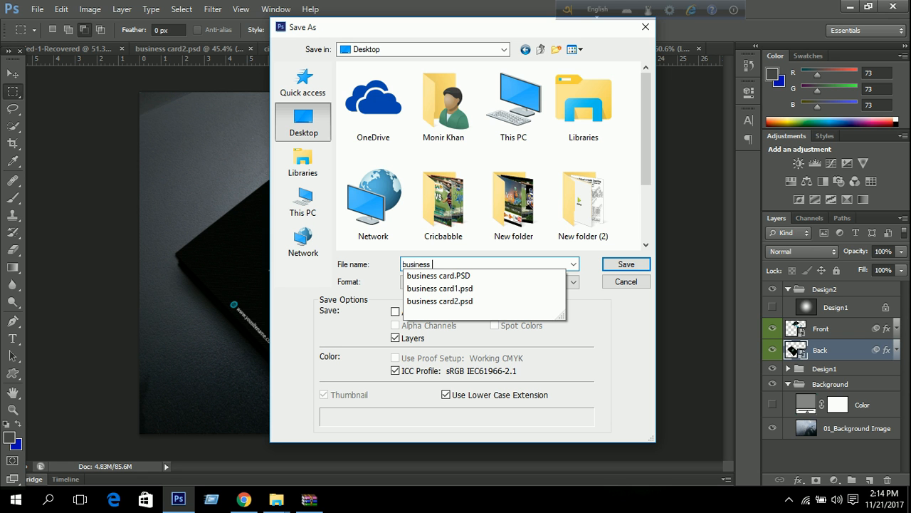
text( cars 12)
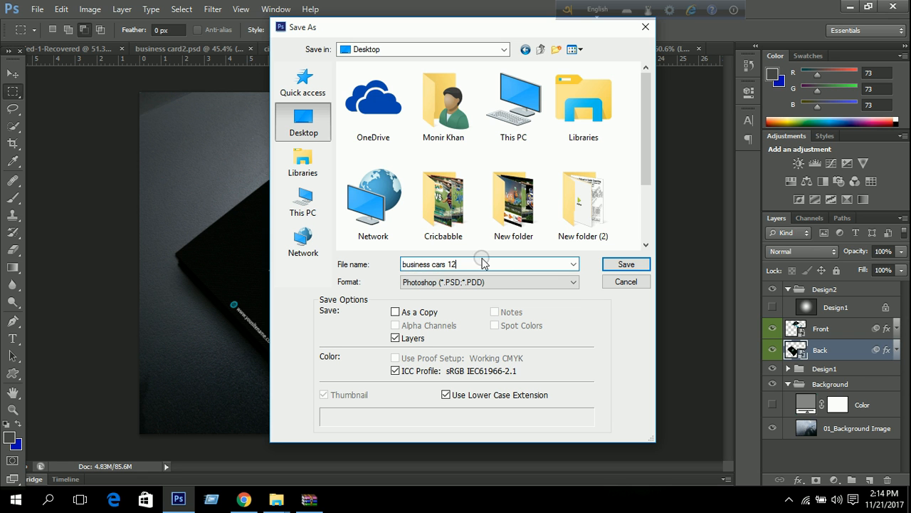
click(417, 282)
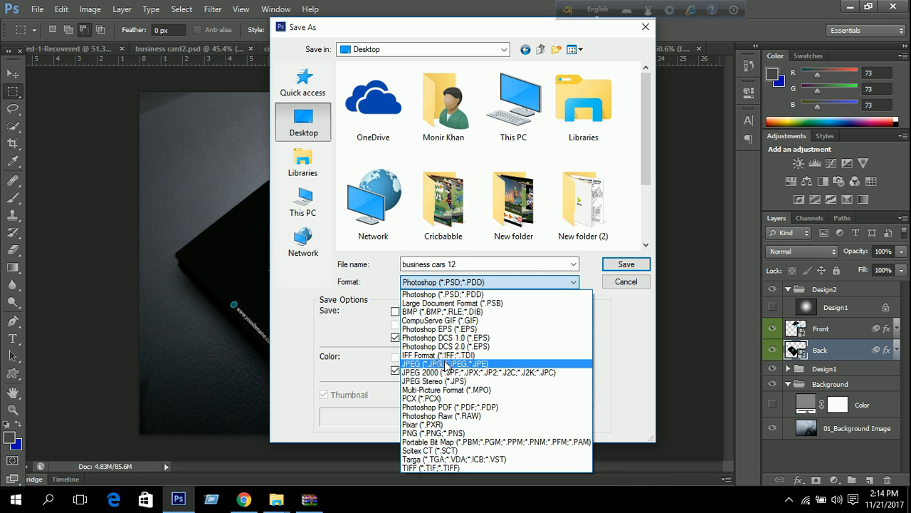
click(445, 363)
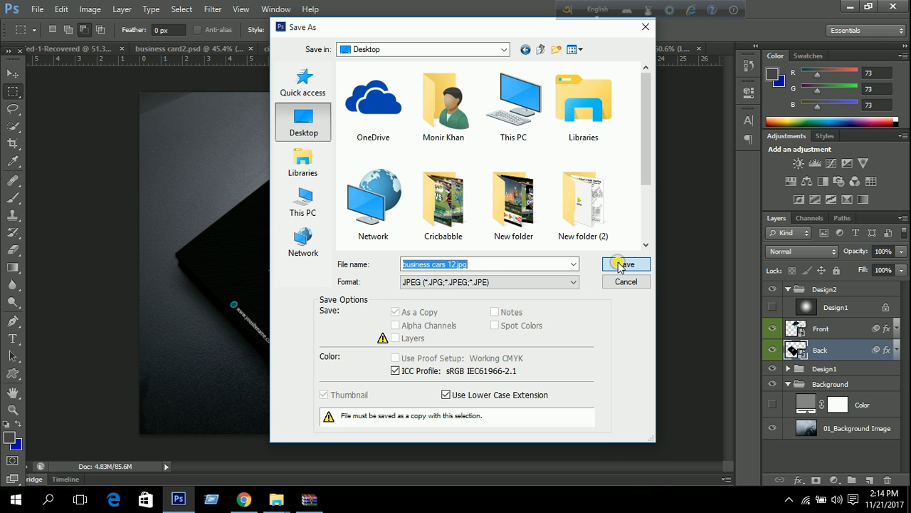
click(627, 263)
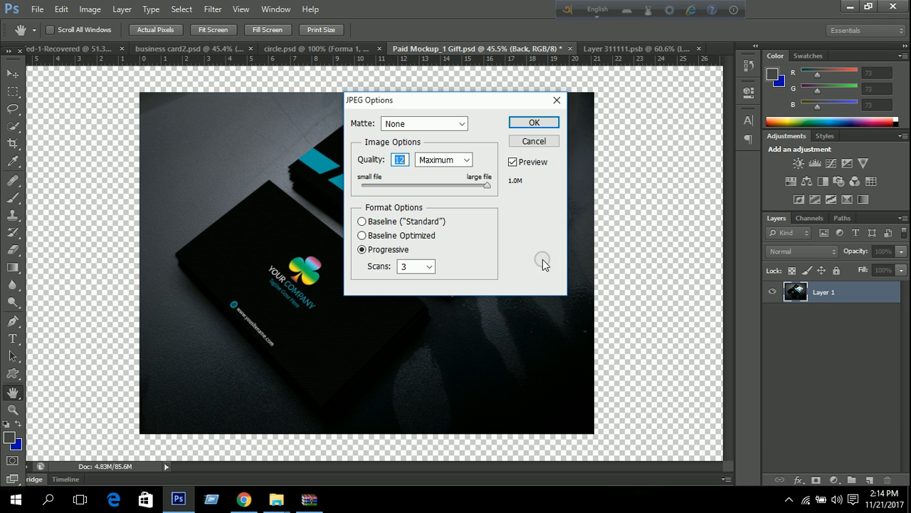
click(542, 123)
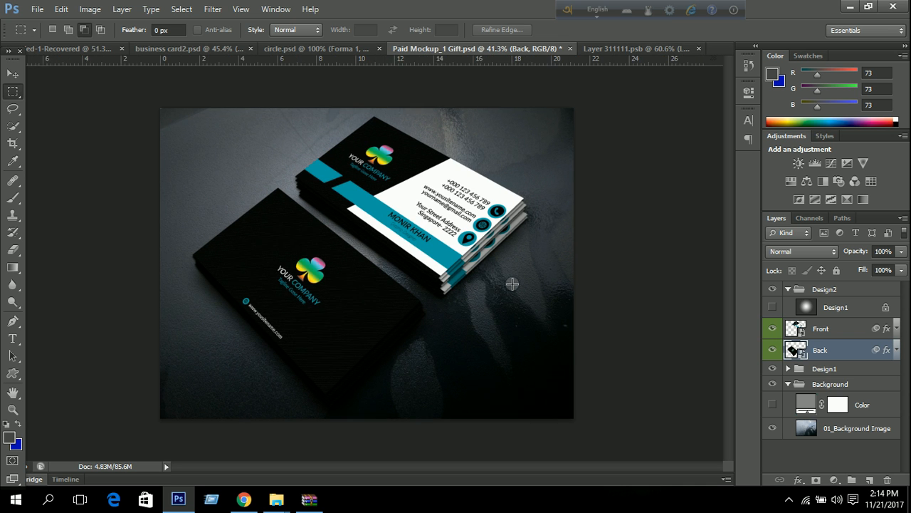
click(849, 8)
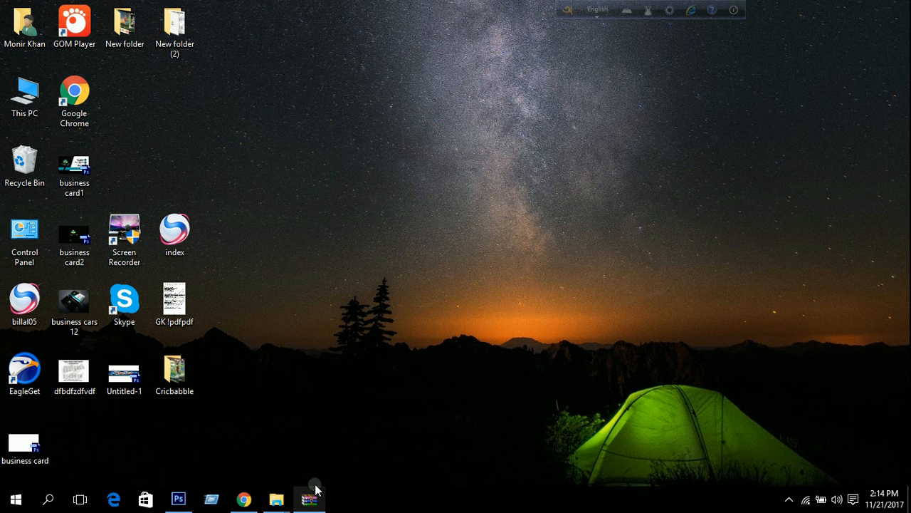